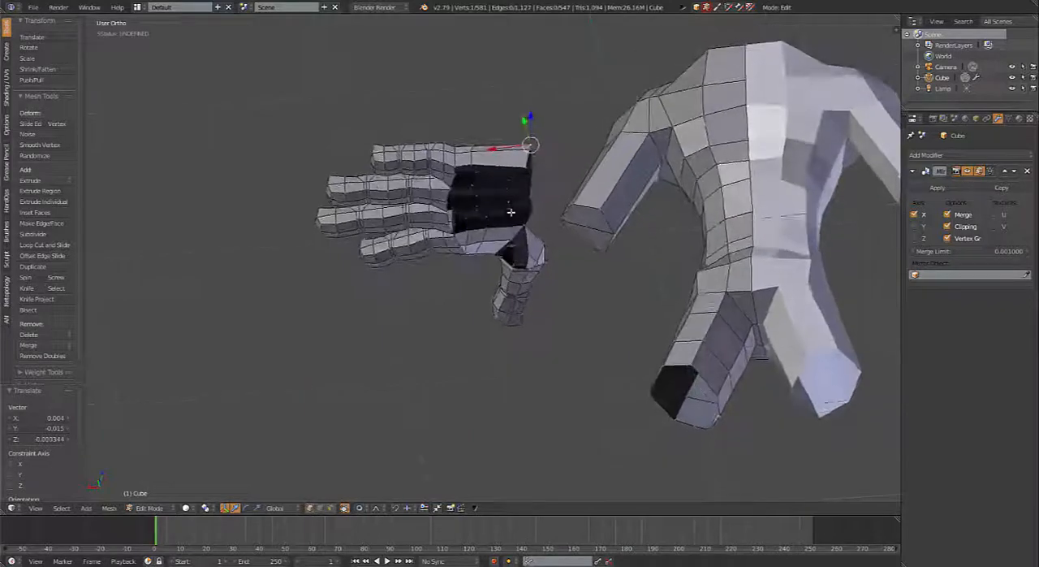
Step: Fill a face across the open palm between the bottom edges of the pinky side and the index side
{"action": "scroll", "coordinate": [472, 218], "scroll_direction": "up", "scroll_amount": 4}
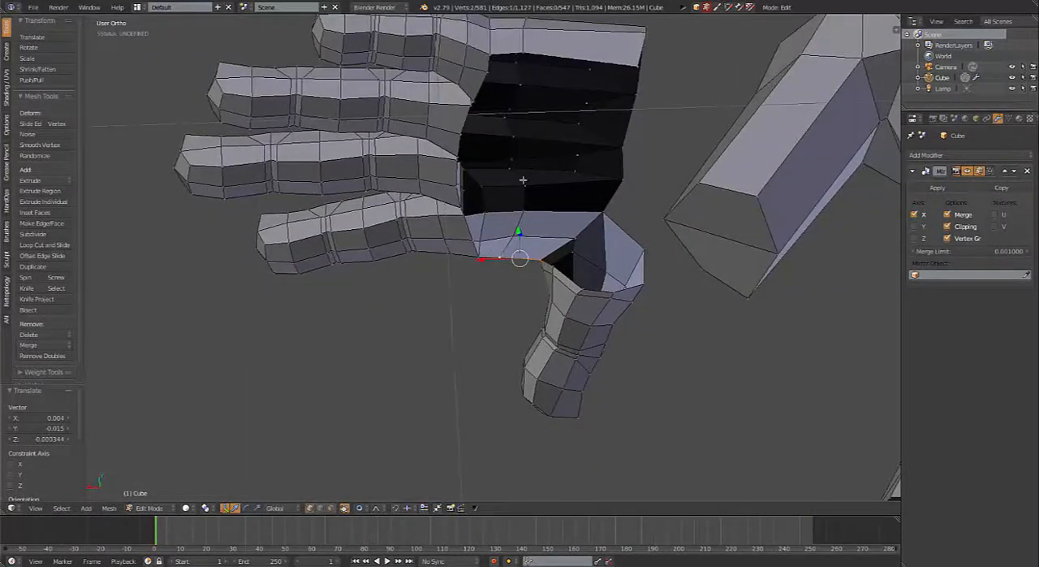
{"action": "middle_click_drag", "start_coordinate": [523, 179], "coordinate": [498, 140]}
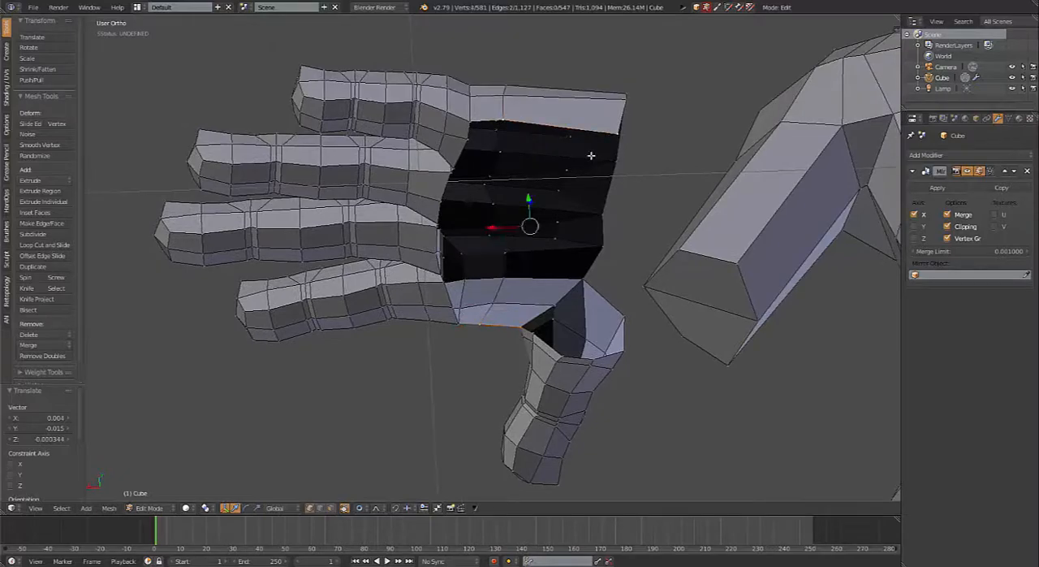
{"action": "middle_click_drag", "start_coordinate": [590, 156], "coordinate": [514, 333]}
{"action": "key", "text": "f"}
{"action": "key", "text": "ctrl+r"}
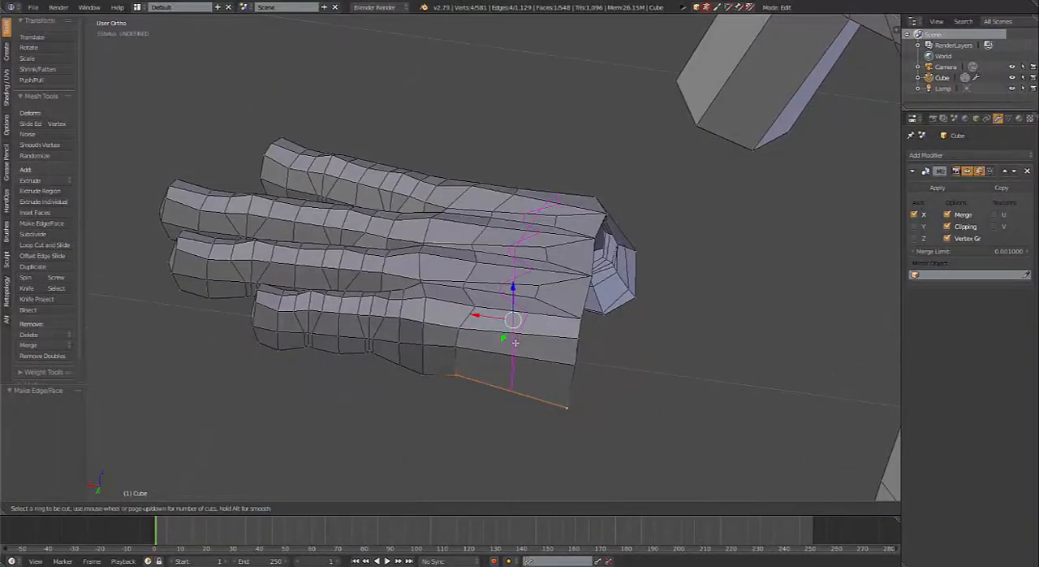
{"action": "middle_click_drag", "start_coordinate": [514, 343], "coordinate": [575, 296]}
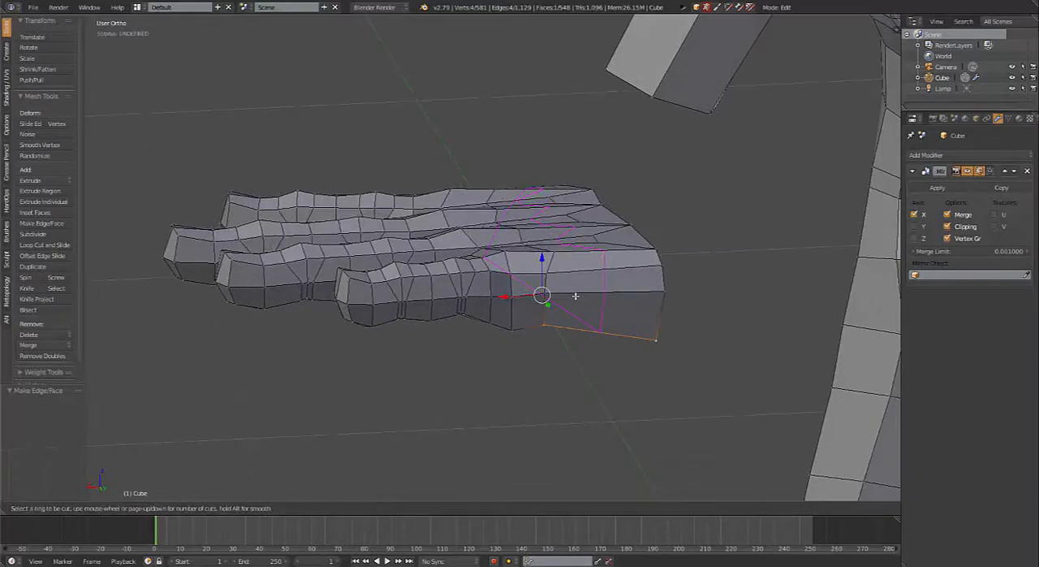
{"action": "key", "text": "Escape"}
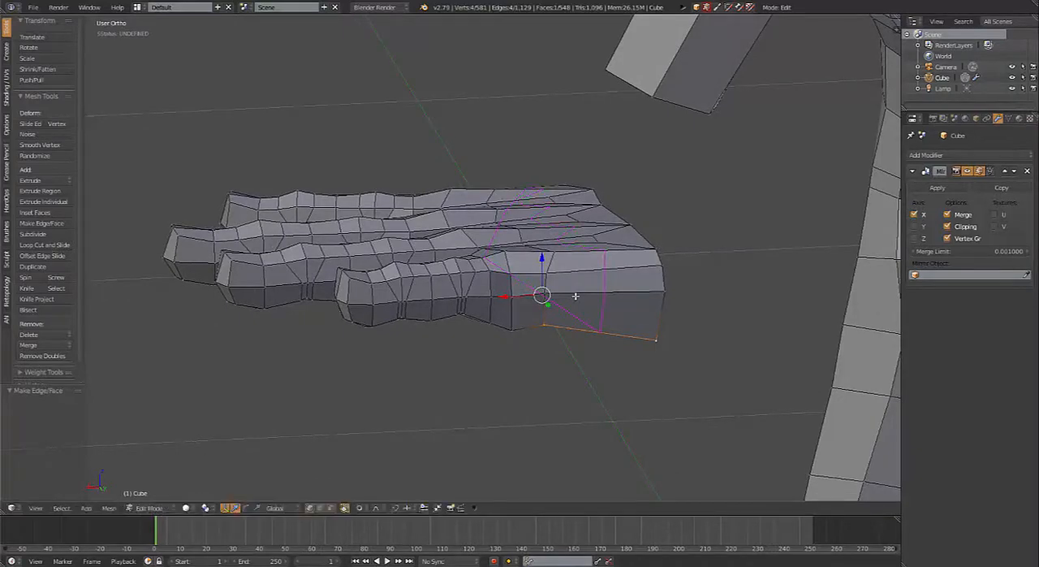
Step: Divide the new palm face crosswise with 10 evenly spaced loop cuts
{"action": "middle_click_drag", "start_coordinate": [571, 338], "coordinate": [560, 193]}
{"action": "middle_click_drag", "start_coordinate": [510, 151], "coordinate": [536, 171]}
{"action": "key", "text": "ctrl+r"}
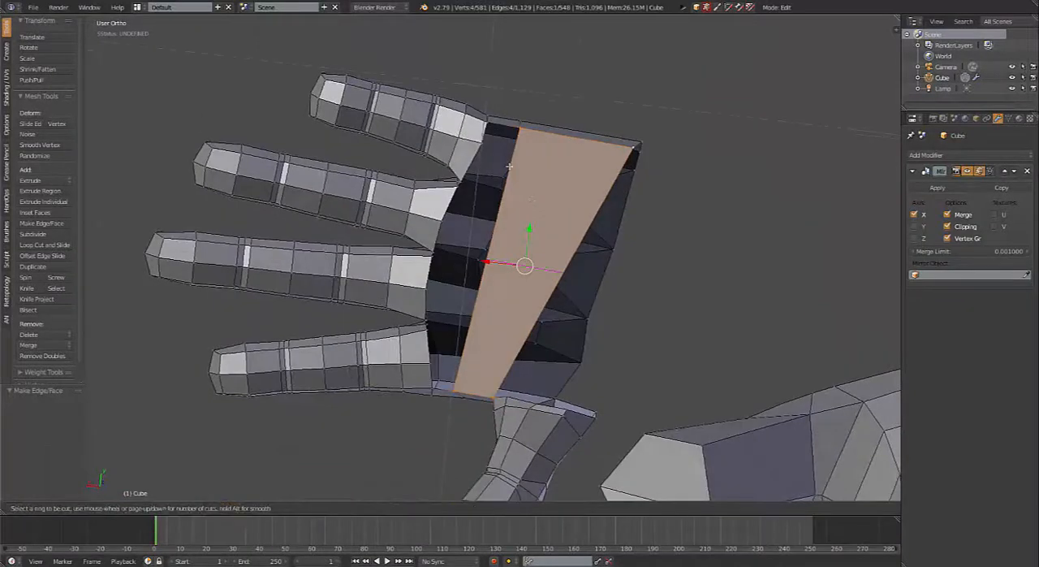
{"action": "scroll", "coordinate": [514, 176], "scroll_direction": "up", "scroll_amount": 8}
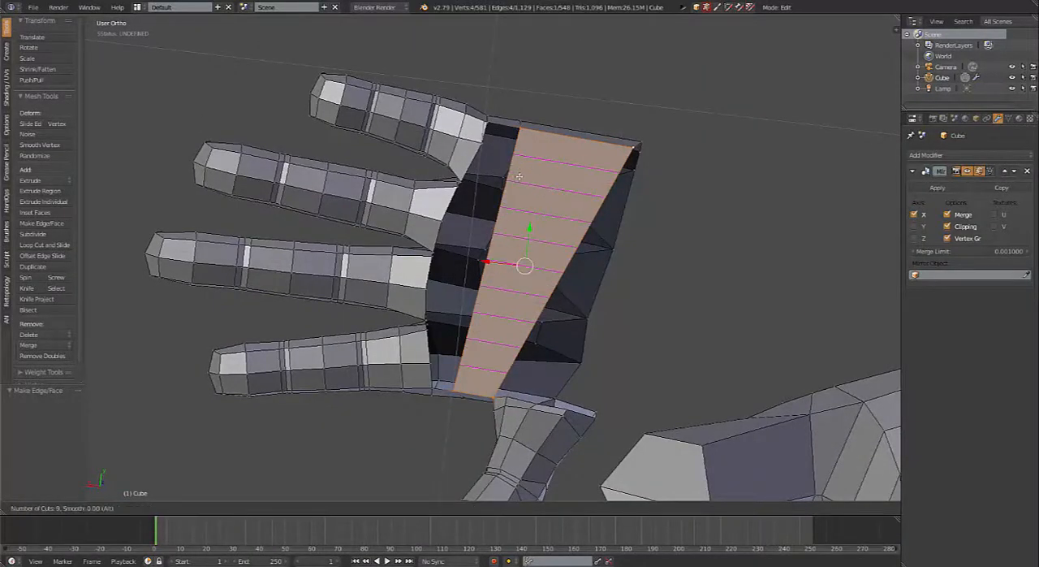
{"action": "scroll", "coordinate": [519, 177], "scroll_direction": "up", "scroll_amount": 1}
{"action": "left_click", "coordinate": [519, 176]}
{"action": "right_click", "coordinate": [519, 176]}
Step: Fill the gap between the palm strip and the bases of the pinky and ring fingers with faces
{"action": "scroll", "coordinate": [520, 180], "scroll_direction": "up", "scroll_amount": 3}
{"action": "middle_click_drag", "start_coordinate": [529, 190], "coordinate": [491, 302], "text": "shift"}
{"action": "right_click", "coordinate": [532, 149]}
{"action": "right_click", "coordinate": [478, 137], "text": "shift"}
{"action": "key", "text": "f"}
{"action": "key", "text": "f"}
{"action": "key", "text": "f"}
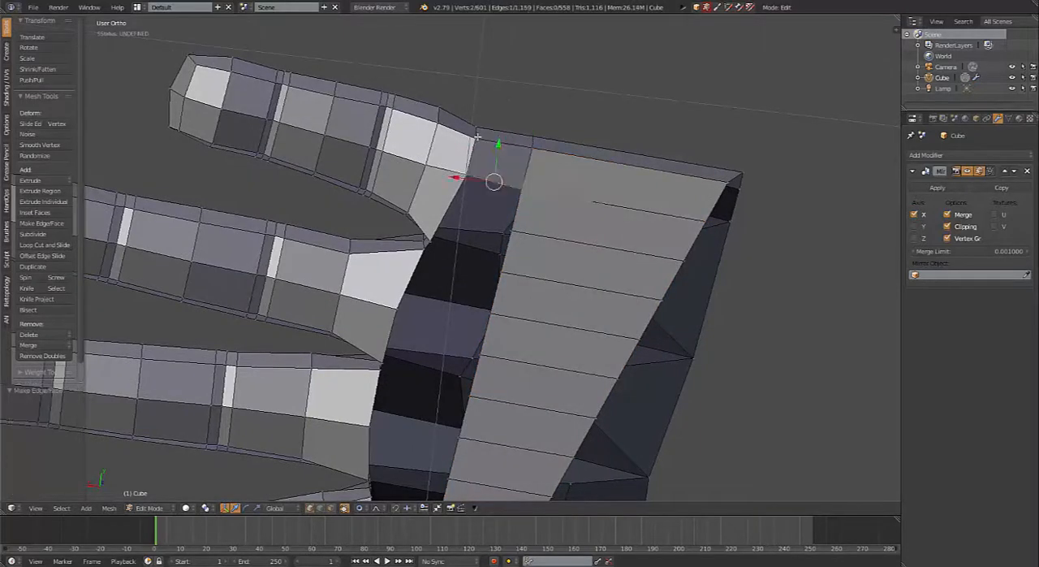
{"action": "key", "text": "f"}
{"action": "key", "text": "f"}
{"action": "key", "text": "f"}
{"action": "key", "text": "f"}
Step: Fill the remaining gap between the palm strip and the bases of the middle and index fingers
{"action": "scroll", "coordinate": [503, 332], "scroll_direction": "down", "scroll_amount": 2}
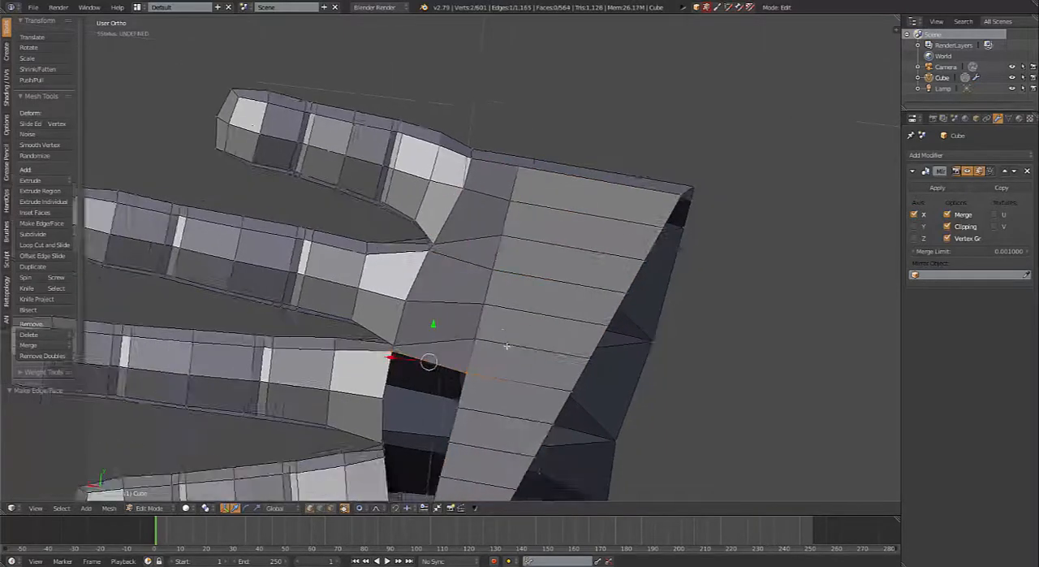
{"action": "mouse_move", "coordinate": [492, 386]}
{"action": "middle_mouse_down"}
{"action": "mouse_move", "coordinate": [496, 361]}
{"action": "mouse_move", "coordinate": [487, 357]}
{"action": "mouse_move", "coordinate": [495, 375]}
{"action": "middle_mouse_up"}
{"action": "key", "text": "f"}
{"action": "key", "text": "f"}
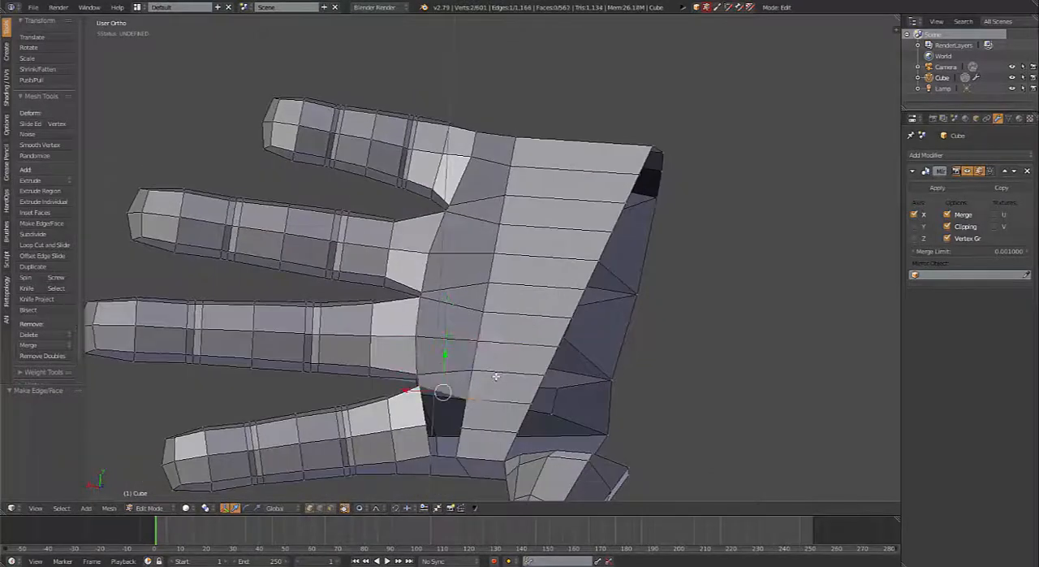
{"action": "key", "text": "f"}
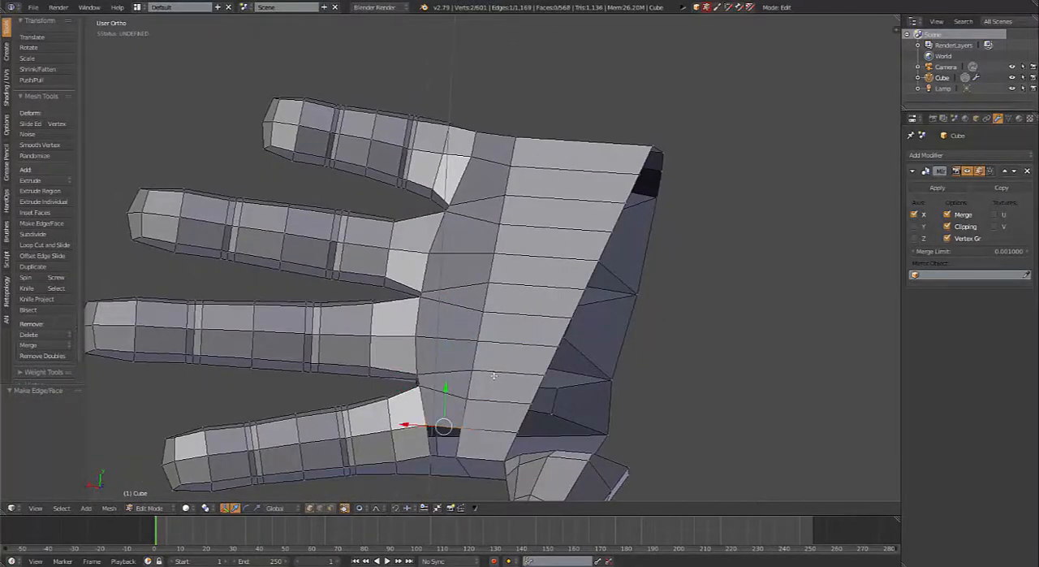
{"action": "key", "text": "f"}
{"action": "middle_click_drag", "start_coordinate": [492, 375], "coordinate": [489, 377]}
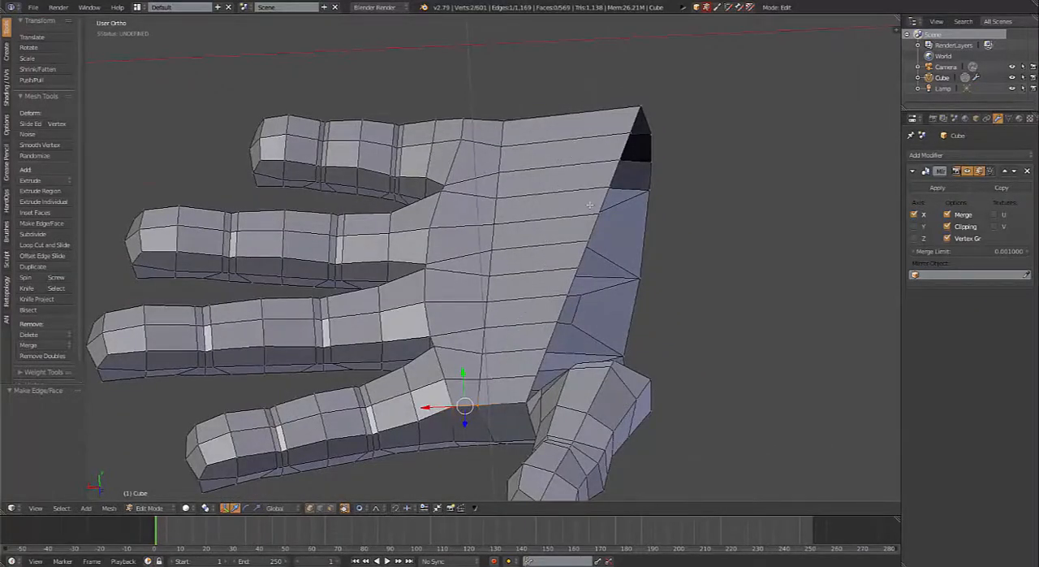
Step: Select the four wrist-end vertices on the pinky side of the hand and move them toward the fingers with proportional editing
{"action": "middle_click_drag", "start_coordinate": [590, 205], "coordinate": [557, 349]}
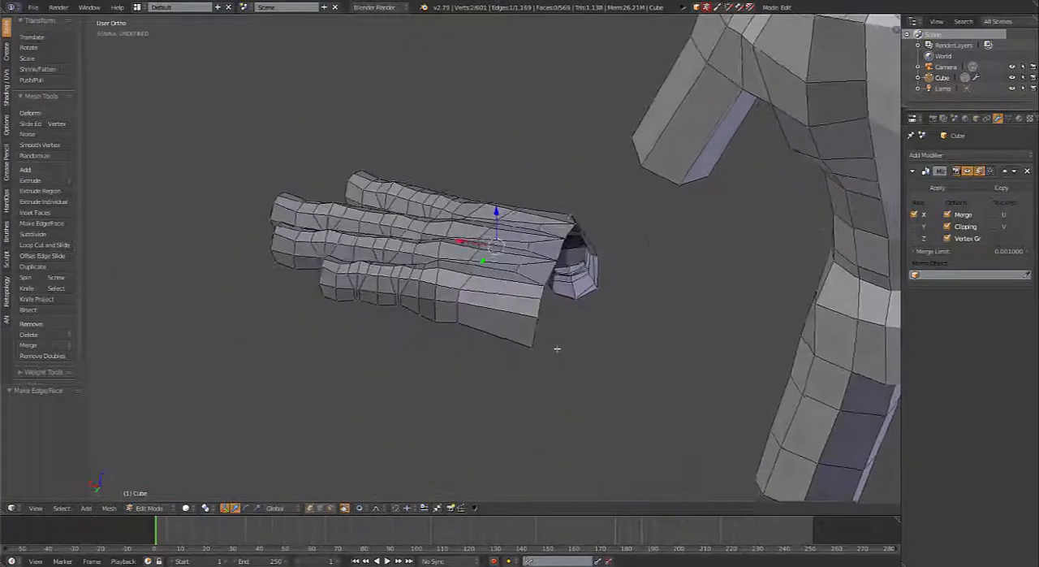
{"action": "scroll", "coordinate": [557, 349], "scroll_direction": "up", "scroll_amount": 4}
{"action": "right_click", "coordinate": [613, 379]}
{"action": "right_click", "coordinate": [599, 404], "text": "shift"}
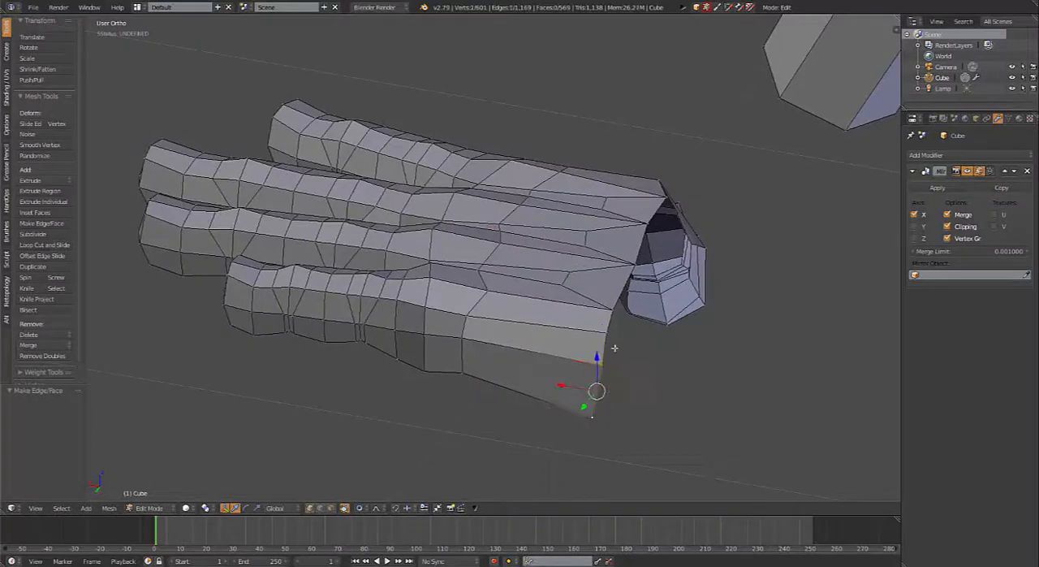
{"action": "right_click", "coordinate": [615, 334], "text": "shift"}
{"action": "right_click", "coordinate": [623, 314], "text": "shift"}
{"action": "key", "text": "ctrl+z"}
{"action": "right_click", "coordinate": [611, 320], "text": "shift"}
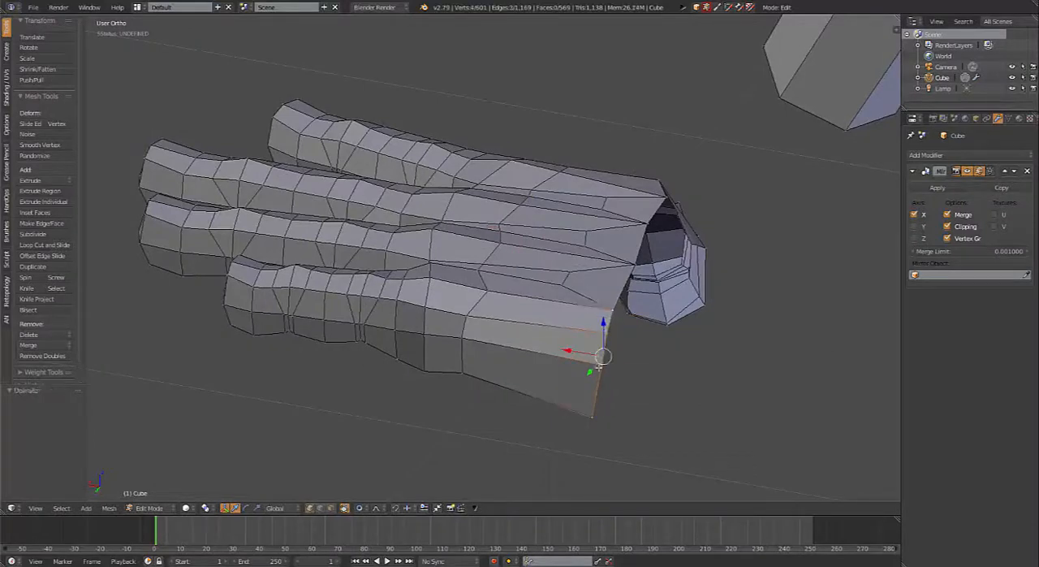
{"action": "middle_click_drag", "start_coordinate": [610, 320], "coordinate": [716, 388]}
{"action": "key", "text": "g"}
{"action": "scroll", "coordinate": [662, 378], "scroll_direction": "down", "scroll_amount": 3}
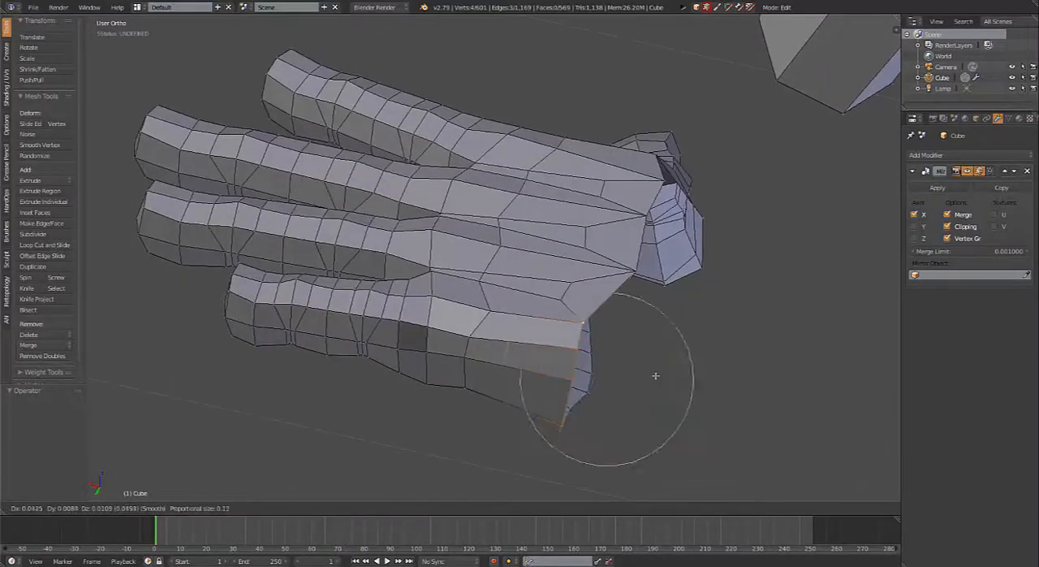
{"action": "left_click", "coordinate": [662, 378]}
Step: Move two vertices on the palm's open edge beside the thumb gap slightly downward
{"action": "middle_click_drag", "start_coordinate": [661, 377], "coordinate": [632, 333]}
{"action": "right_click", "coordinate": [634, 340]}
{"action": "scroll", "coordinate": [637, 341], "scroll_direction": "up", "scroll_amount": 2}
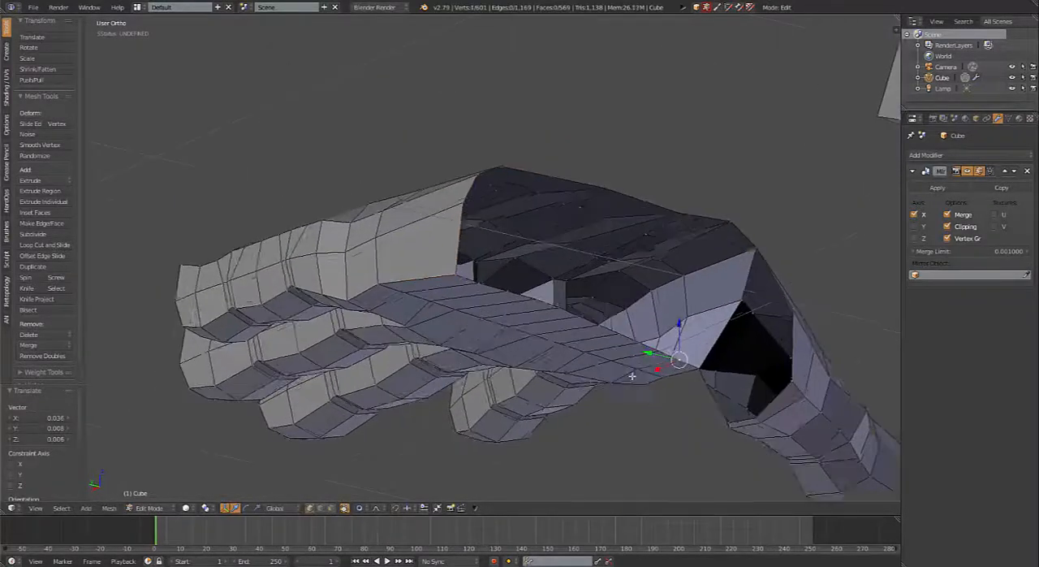
{"action": "right_click", "coordinate": [676, 365]}
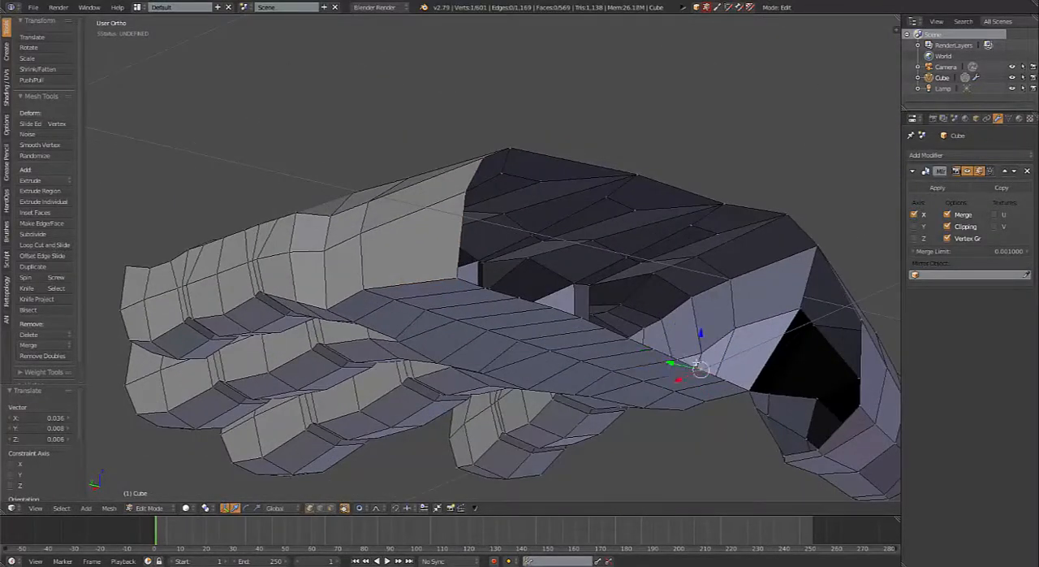
{"action": "key", "text": "g"}
{"action": "left_click", "coordinate": [695, 375]}
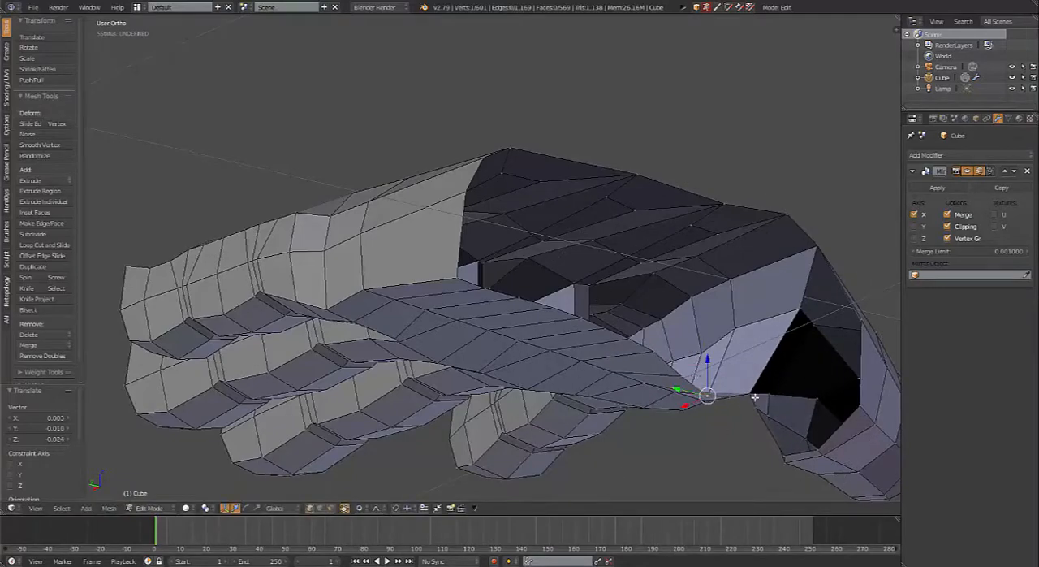
{"action": "key", "text": "g"}
{"action": "left_click", "coordinate": [752, 402]}
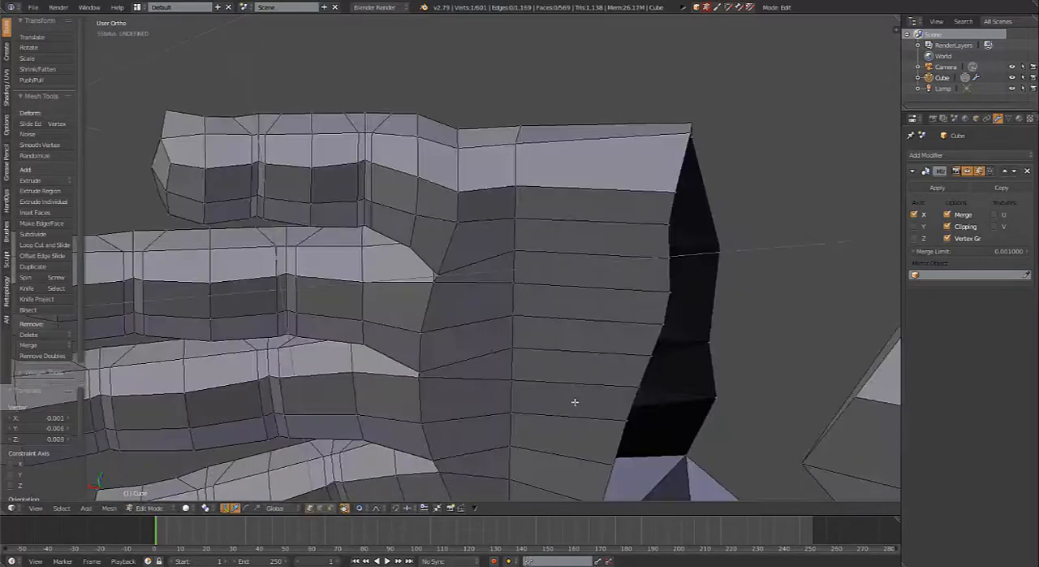
Step: Reposition two vertices on the palm's wrist-side edge, one near the thumb and one near the pinky side
{"action": "scroll", "coordinate": [574, 402], "scroll_direction": "down", "scroll_amount": 2}
{"action": "middle_click_drag", "start_coordinate": [574, 402], "coordinate": [597, 451]}
{"action": "right_click", "coordinate": [531, 371]}
{"action": "middle_click_drag", "start_coordinate": [560, 390], "coordinate": [575, 369]}
{"action": "key", "text": "g"}
{"action": "left_click", "coordinate": [571, 322]}
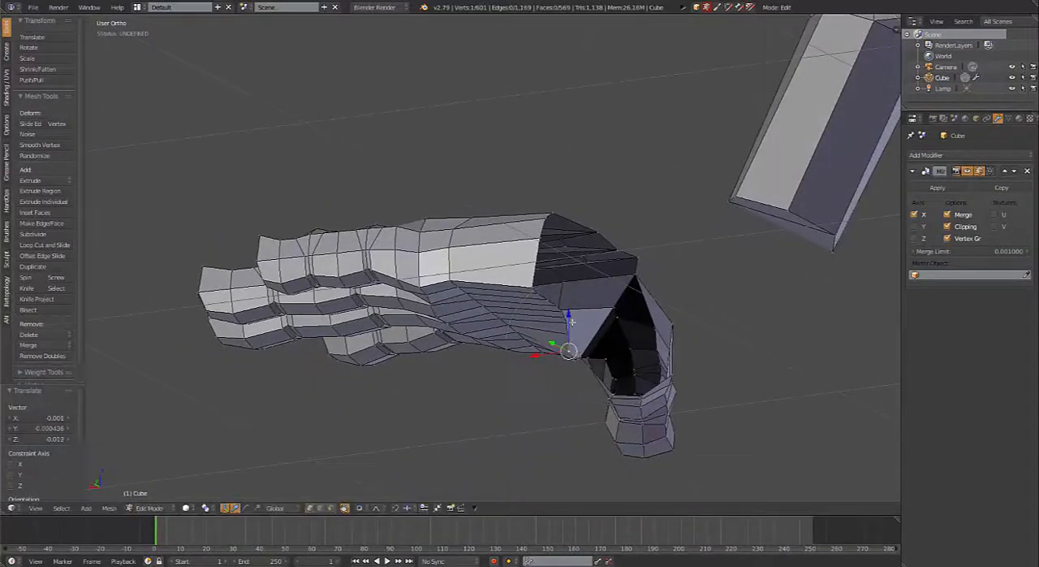
{"action": "right_click", "coordinate": [538, 296]}
{"action": "key", "text": "g"}
{"action": "left_click", "coordinate": [534, 314]}
Step: Adjust two neighbouring vertices on the thumb half of the palm's wrist-side edge with proportional editing
{"action": "mouse_move", "coordinate": [512, 334]}
{"action": "middle_mouse_down"}
{"action": "mouse_move", "coordinate": [546, 355]}
{"action": "mouse_move", "coordinate": [501, 346]}
{"action": "middle_mouse_up"}
{"action": "right_click", "coordinate": [429, 368]}
{"action": "key", "text": "g"}
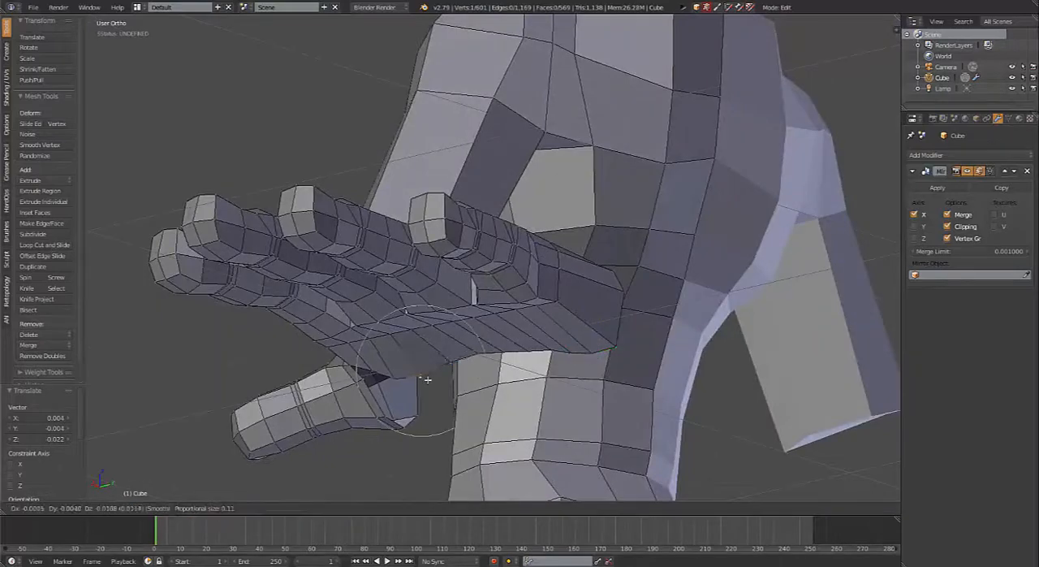
{"action": "left_click", "coordinate": [428, 379]}
{"action": "right_click", "coordinate": [456, 363]}
{"action": "key", "text": "g"}
{"action": "left_click", "coordinate": [459, 374]}
Step: Select the three short palm edges below the finger gaps and slide them toward the fingers by a factor of 0.303
{"action": "middle_click_drag", "start_coordinate": [475, 388], "coordinate": [346, 352]}
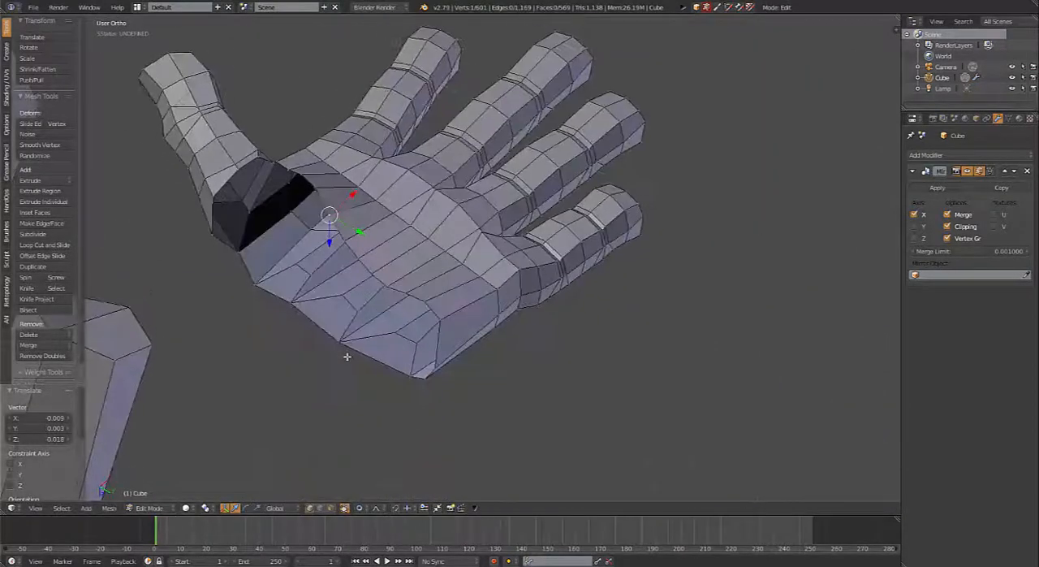
{"action": "middle_click_drag", "start_coordinate": [322, 314], "coordinate": [423, 218]}
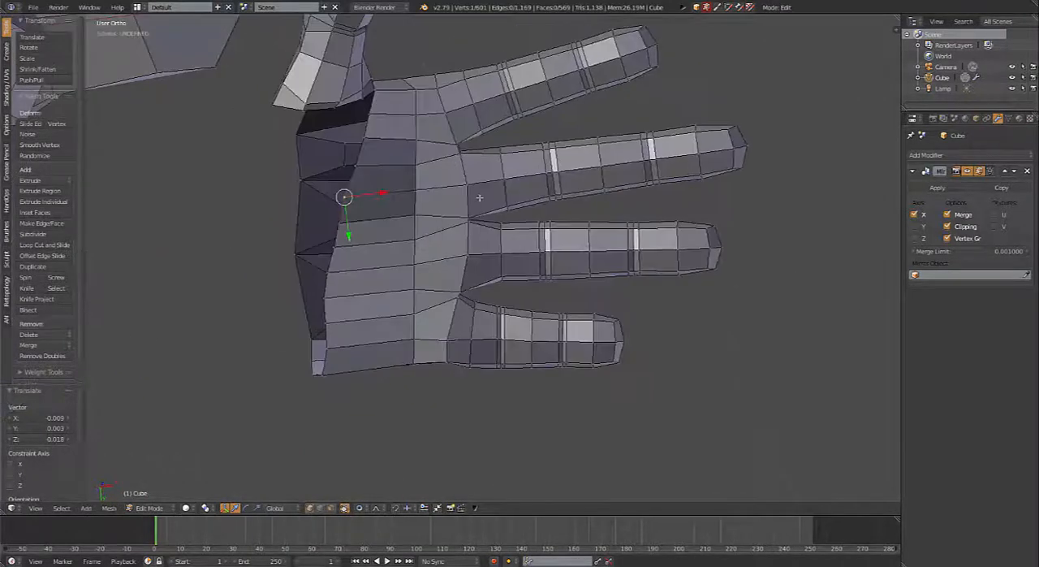
{"action": "middle_click_drag", "start_coordinate": [479, 198], "coordinate": [474, 244]}
{"action": "left_click", "coordinate": [392, 245]}
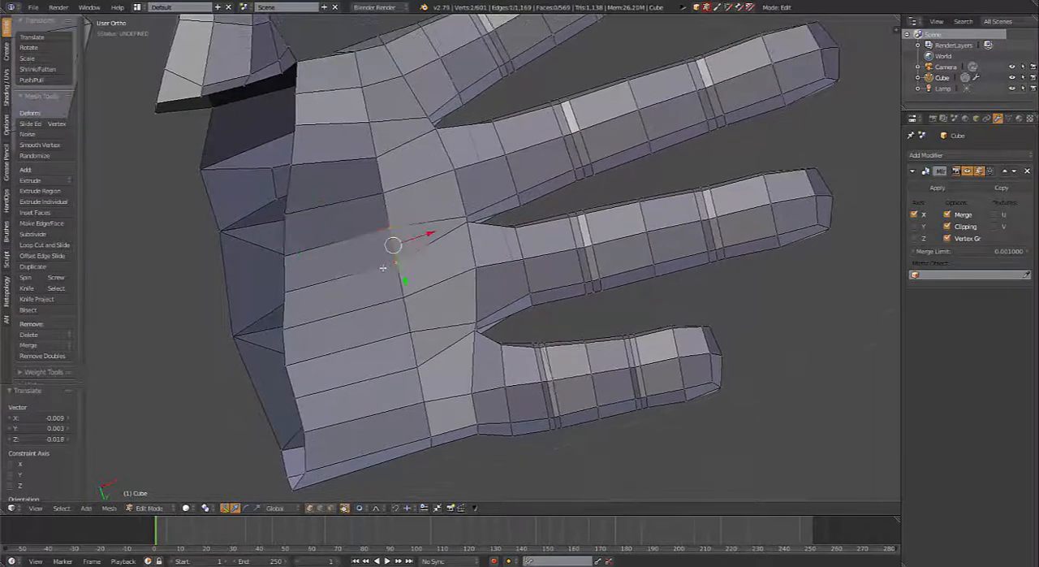
{"action": "right_click", "coordinate": [408, 326], "text": "shift"}
{"action": "right_click", "coordinate": [411, 372], "text": "shift"}
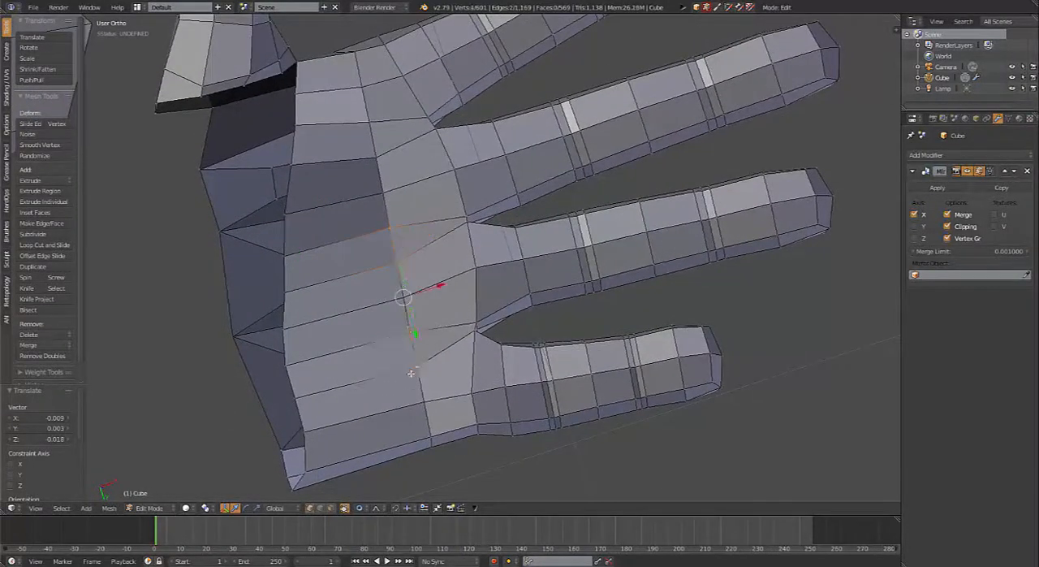
{"action": "right_click", "coordinate": [370, 121], "text": "shift"}
{"action": "right_click", "coordinate": [380, 157], "text": "shift"}
{"action": "key", "text": "g"}
{"action": "key", "text": "g"}
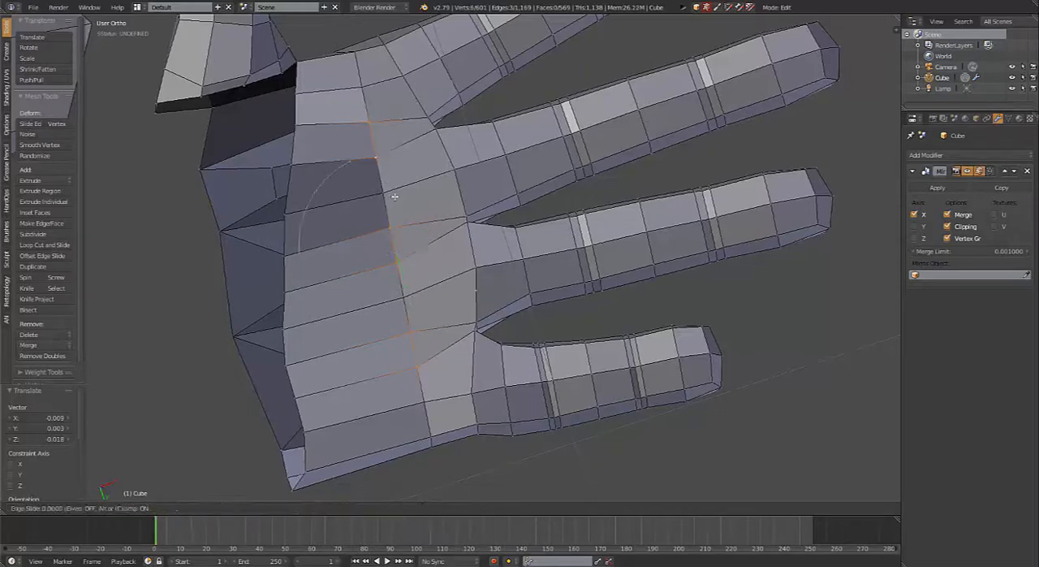
{"action": "left_click", "coordinate": [419, 189]}
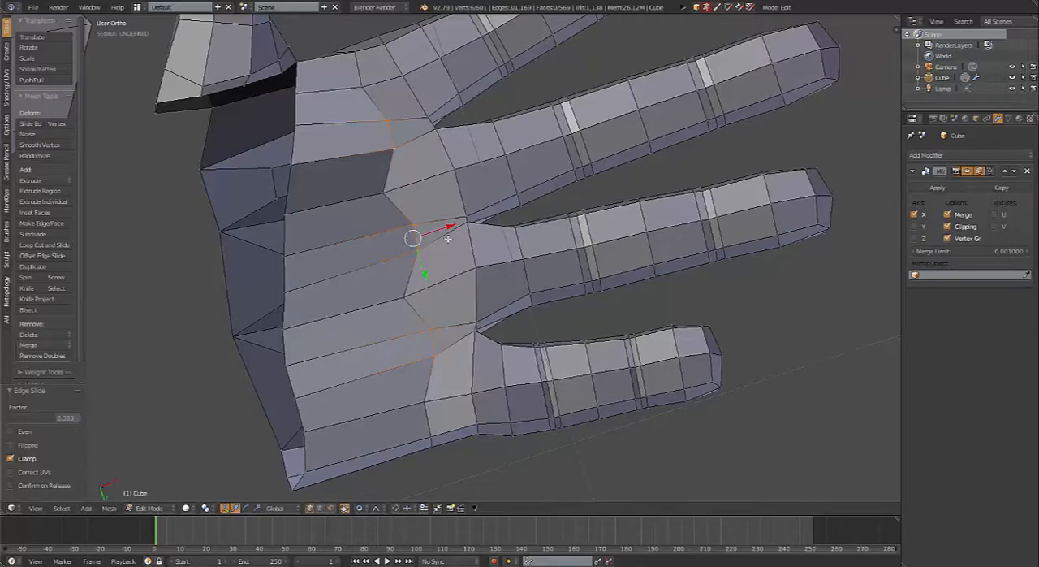
Step: Select the vertices along the palm's open wrist-side edge, from the pinky side to the thumb side, and delete them
{"action": "scroll", "coordinate": [397, 273], "scroll_direction": "up", "scroll_amount": 5}
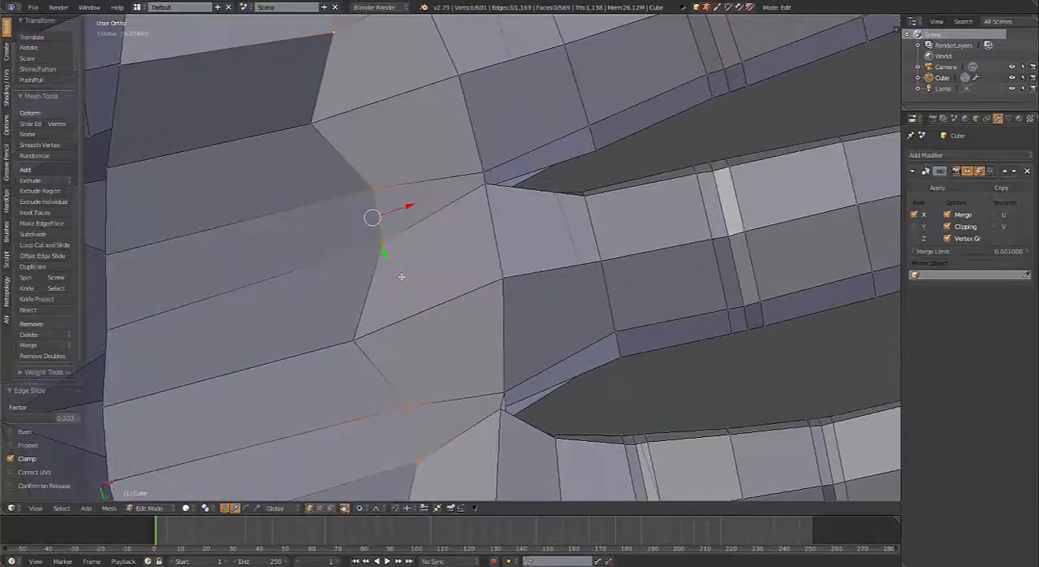
{"action": "scroll", "coordinate": [401, 276], "scroll_direction": "down", "scroll_amount": 5}
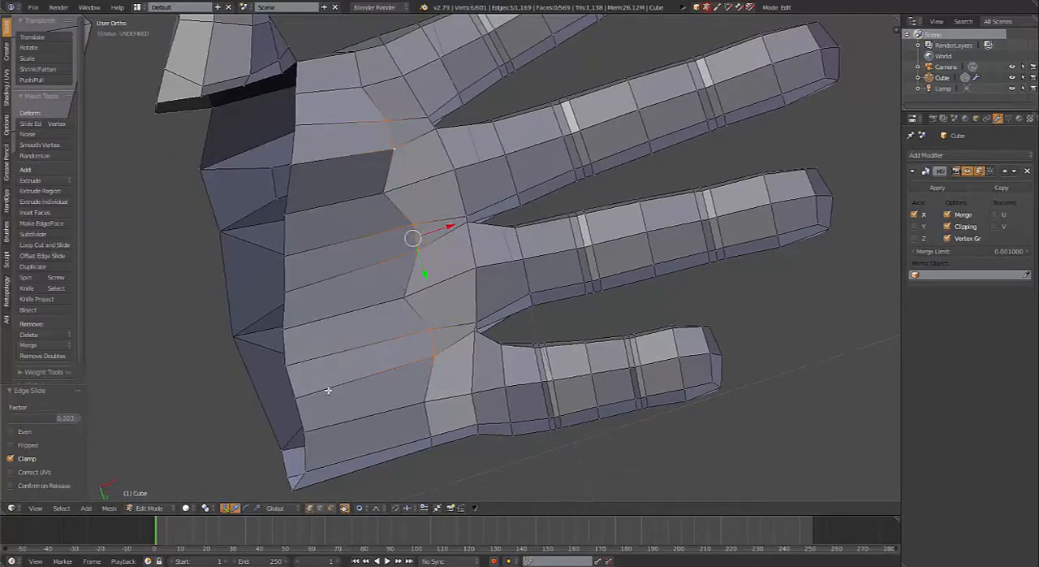
{"action": "right_click", "coordinate": [309, 432]}
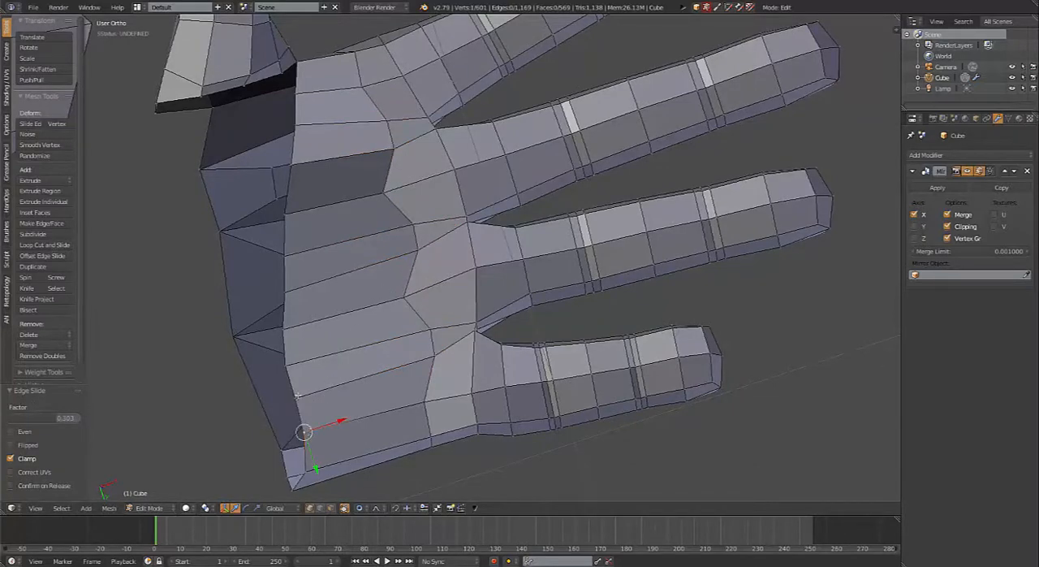
{"action": "right_click", "coordinate": [298, 396], "text": "shift"}
{"action": "right_click", "coordinate": [294, 366], "text": "shift"}
{"action": "right_click", "coordinate": [284, 333], "text": "shift"}
{"action": "right_click", "coordinate": [288, 294], "text": "shift"}
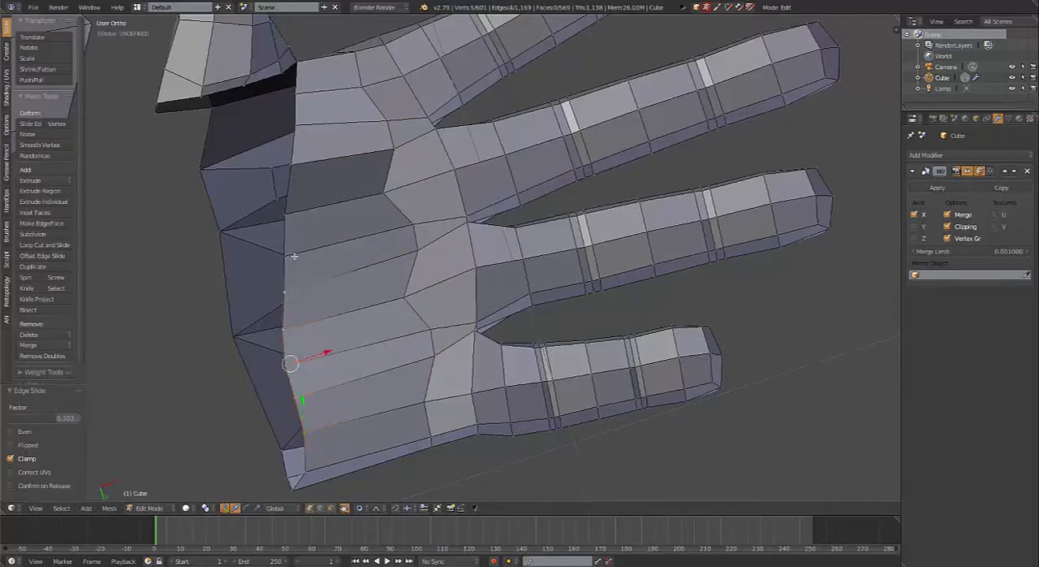
{"action": "right_click", "coordinate": [292, 255], "text": "shift"}
{"action": "right_click", "coordinate": [296, 213], "text": "shift"}
{"action": "right_click", "coordinate": [305, 163], "text": "shift"}
{"action": "right_click", "coordinate": [294, 126], "text": "shift"}
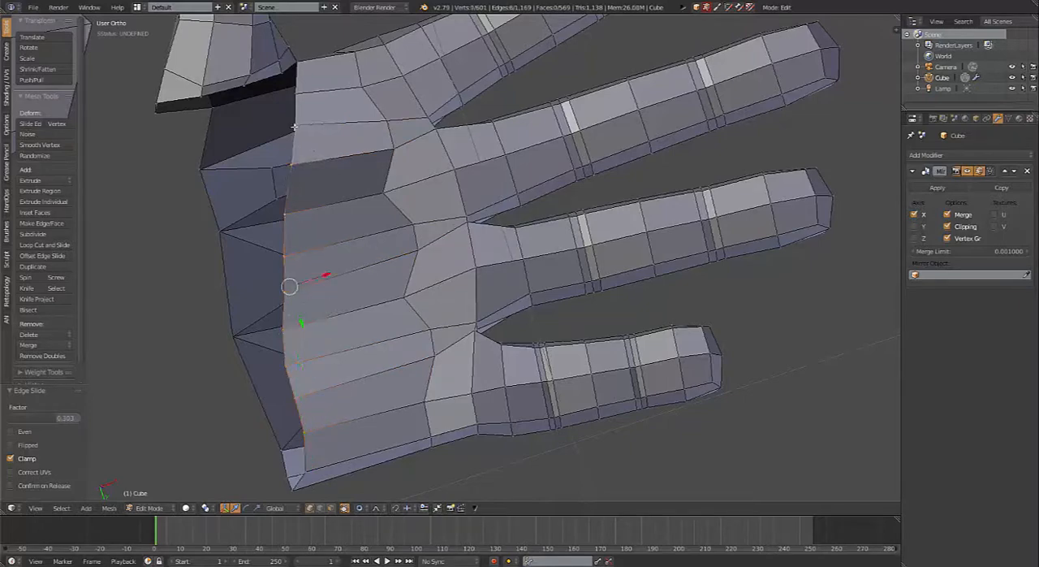
{"action": "right_click", "coordinate": [296, 98], "text": "shift"}
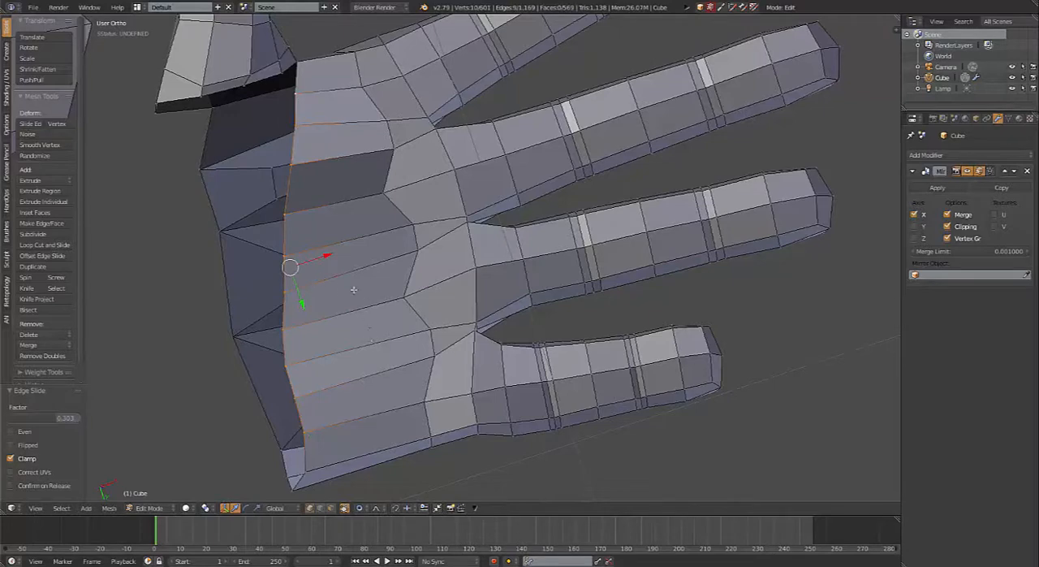
{"action": "key", "text": "x"}
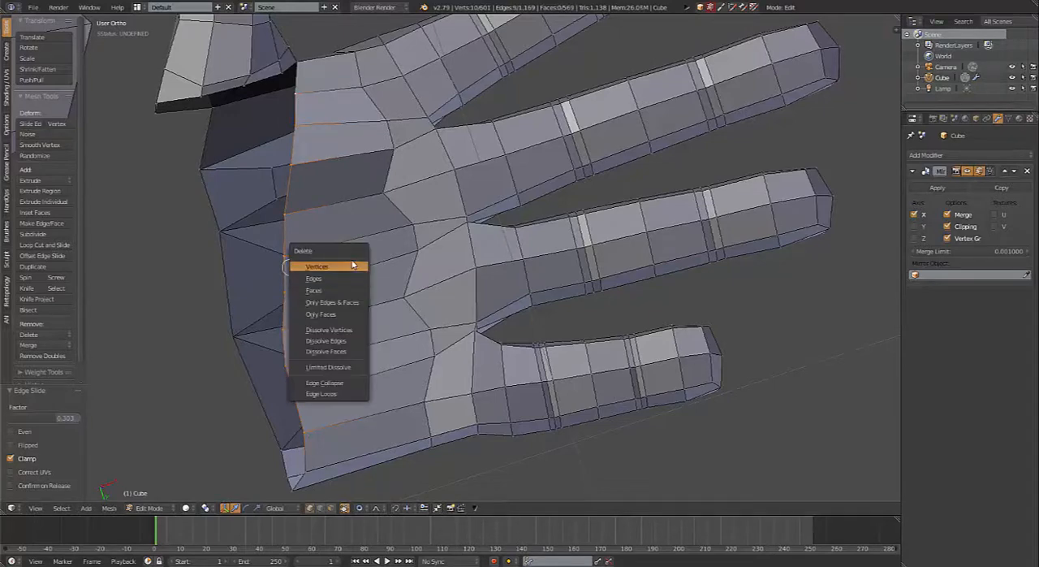
{"action": "left_click", "coordinate": [349, 269]}
Step: Fill the three notches below the finger gaps with faces so the palm's open edge runs straight
{"action": "right_click", "coordinate": [421, 226], "text": "shift"}
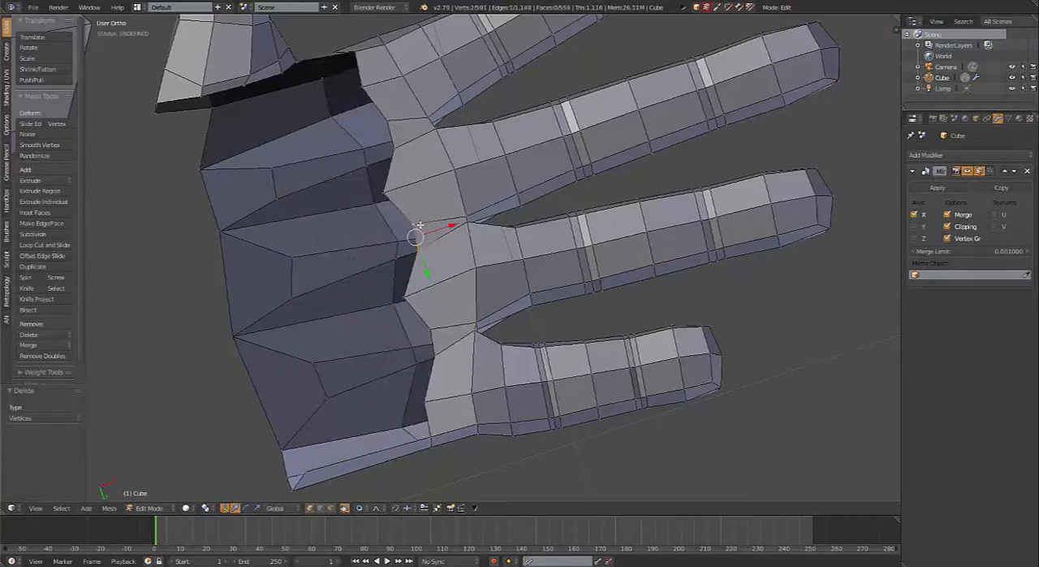
{"action": "key", "text": "f"}
{"action": "right_click", "coordinate": [440, 332]}
{"action": "right_click", "coordinate": [440, 350], "text": "shift"}
{"action": "key", "text": "f"}
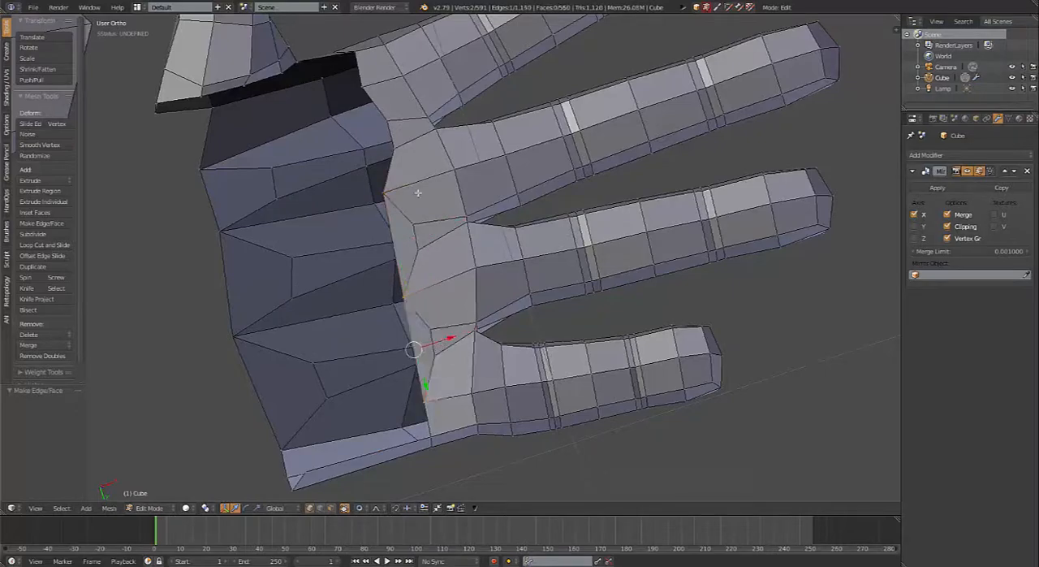
{"action": "right_click", "coordinate": [408, 153]}
{"action": "right_click", "coordinate": [402, 119], "text": "shift"}
{"action": "key", "text": "f"}
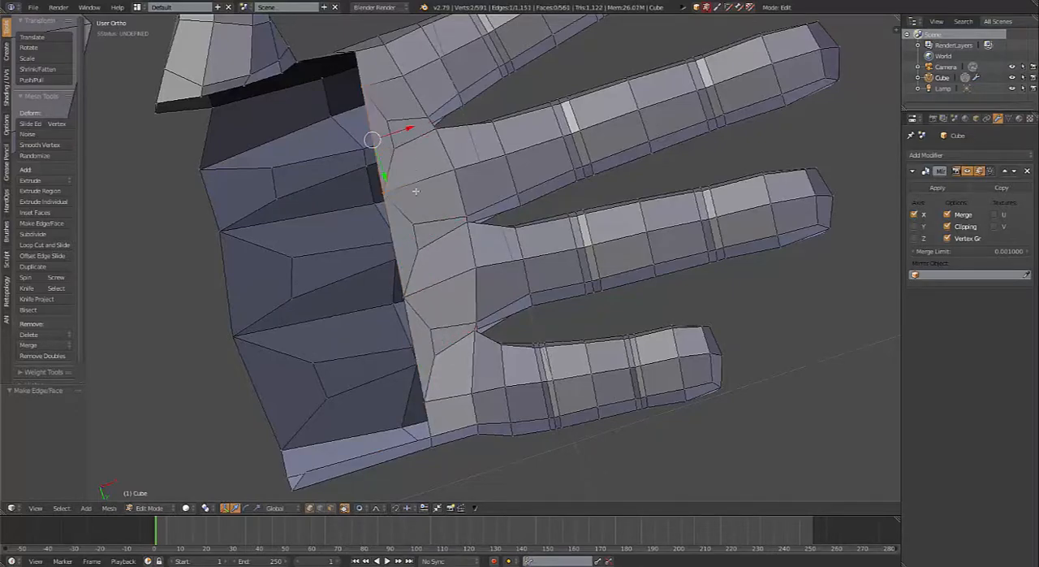
Step: Extrude the three long edges of the palm's open border toward the wrist by about 0.09 units
{"action": "scroll", "coordinate": [414, 190], "scroll_direction": "down", "scroll_amount": 5}
{"action": "middle_click_drag", "start_coordinate": [415, 190], "coordinate": [455, 285]}
{"action": "scroll", "coordinate": [455, 284], "scroll_direction": "up", "scroll_amount": 4}
{"action": "middle_click_drag", "start_coordinate": [431, 340], "coordinate": [360, 278]}
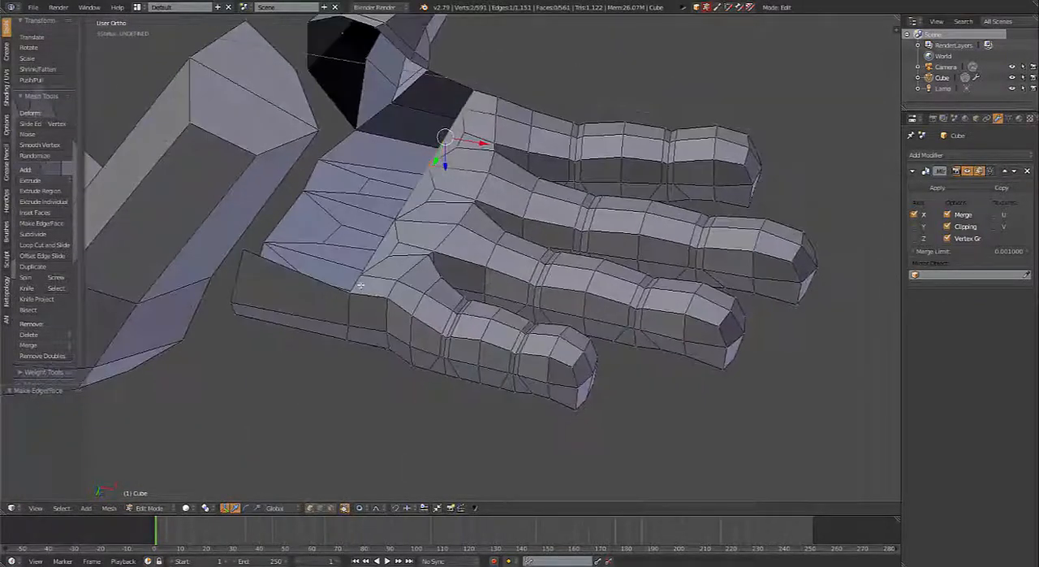
{"action": "right_click", "coordinate": [361, 279], "text": "shift"}
{"action": "right_click", "coordinate": [393, 219], "text": "shift"}
{"action": "middle_click_drag", "start_coordinate": [438, 198], "coordinate": [421, 188]}
{"action": "key", "text": "e"}
{"action": "left_click", "coordinate": [409, 180]}
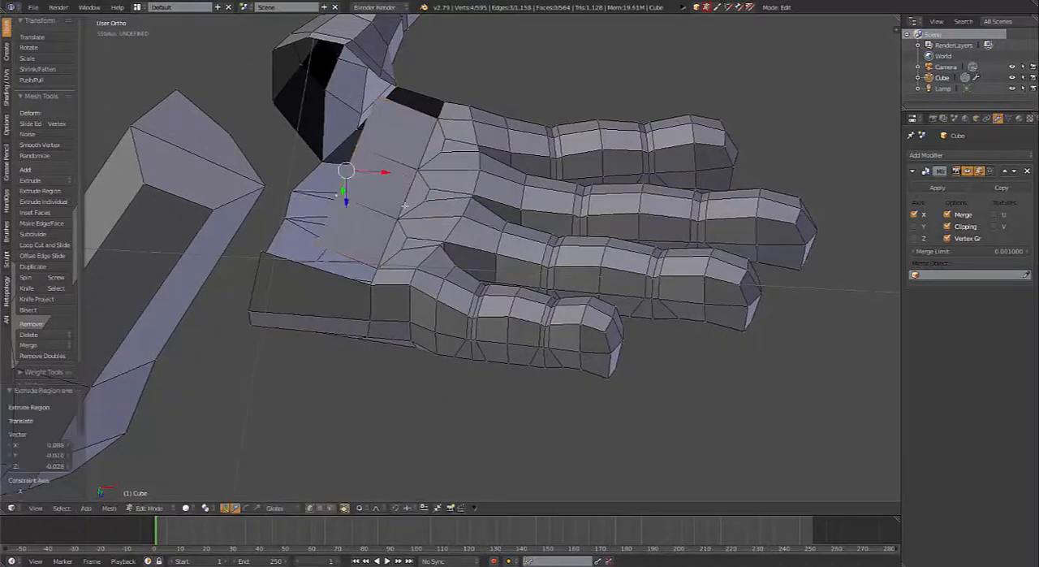
Step: Fill the gaps at the pinky end and the index-finger end of the extruded palm strip with faces
{"action": "middle_click_drag", "start_coordinate": [376, 276], "coordinate": [361, 280]}
{"action": "right_click", "coordinate": [342, 285]}
{"action": "right_click", "coordinate": [337, 296], "text": "shift"}
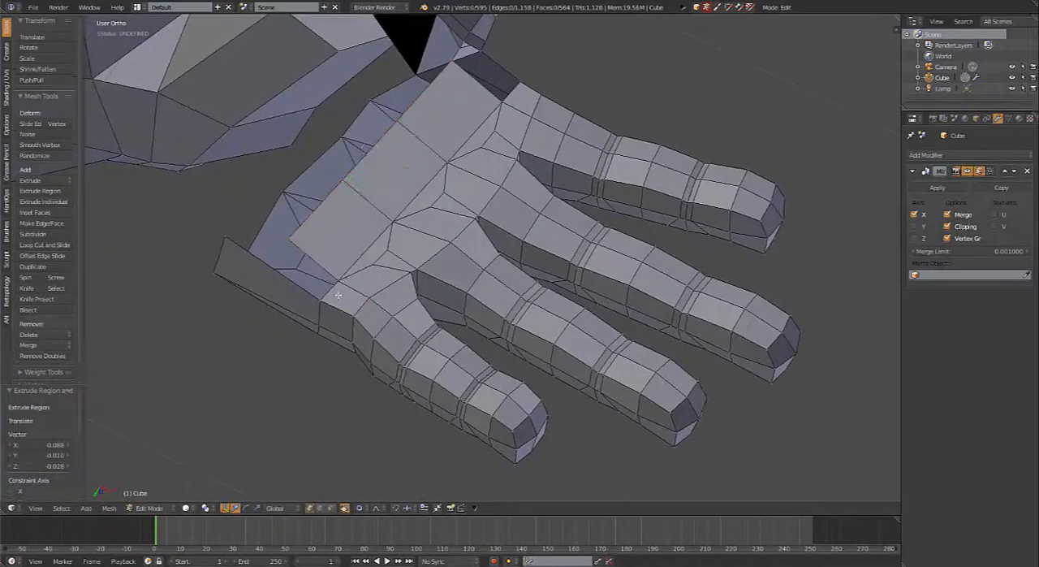
{"action": "right_click", "coordinate": [342, 285]}
{"action": "right_click", "coordinate": [323, 309], "text": "shift"}
{"action": "key", "text": "f"}
{"action": "middle_click_drag", "start_coordinate": [371, 217], "coordinate": [467, 185]}
{"action": "right_click", "coordinate": [479, 172]}
{"action": "right_click", "coordinate": [495, 160]}
{"action": "right_click", "coordinate": [477, 180], "text": "shift"}
{"action": "key", "text": "f"}
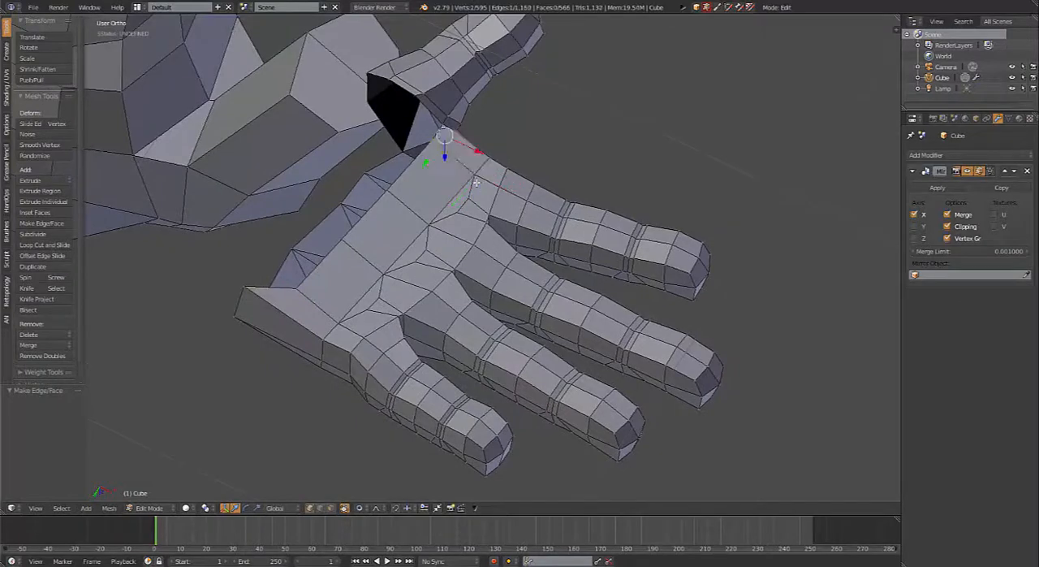
Step: Merge the thumb base's nearest vertex into the palm strip's thumb-side corner vertex using At Last
{"action": "middle_click_drag", "start_coordinate": [526, 237], "coordinate": [682, 235]}
{"action": "scroll", "coordinate": [613, 284], "scroll_direction": "up", "scroll_amount": 4}
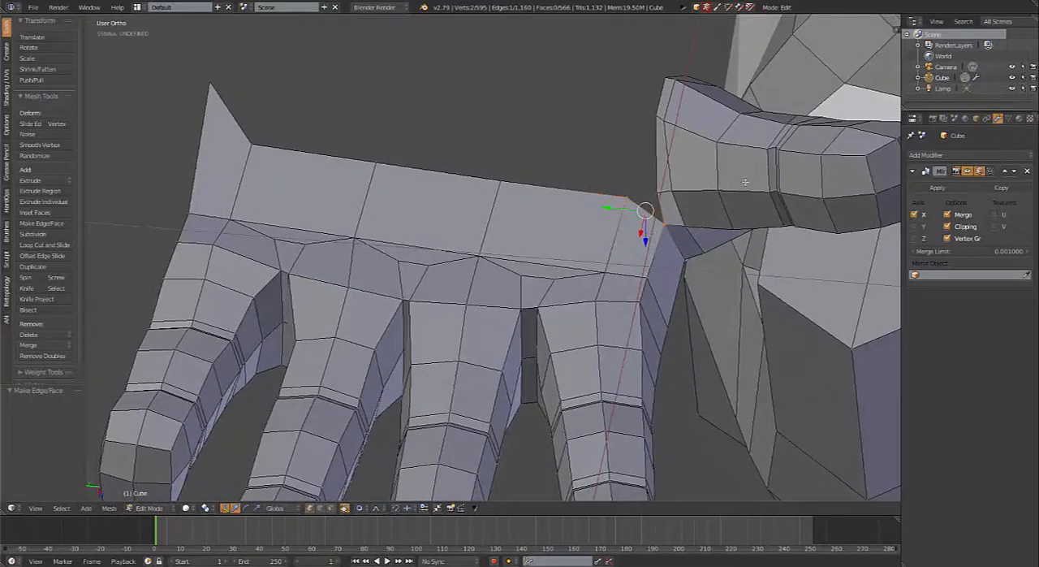
{"action": "right_click", "coordinate": [659, 192]}
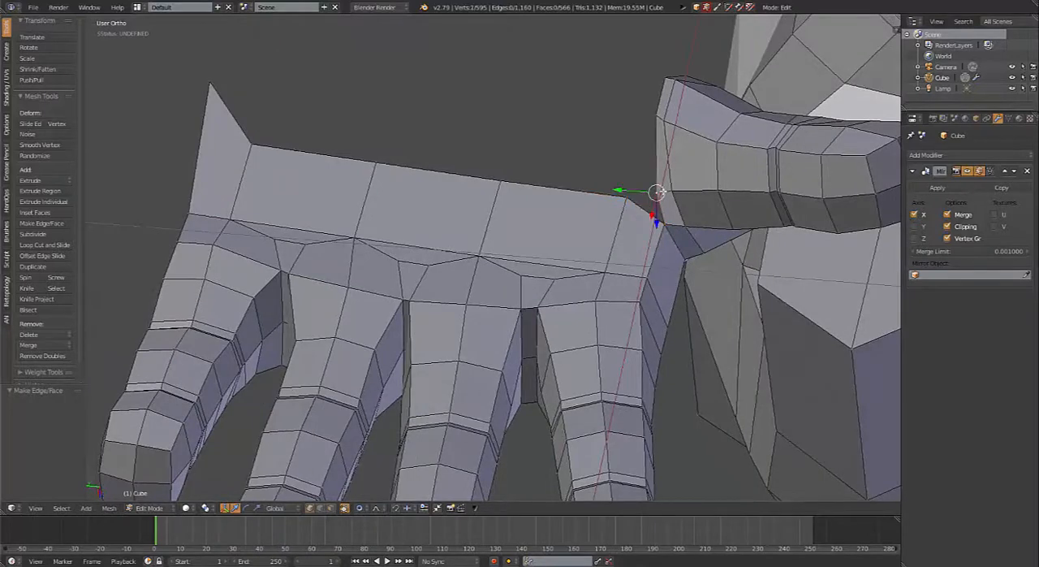
{"action": "right_click", "coordinate": [632, 198], "text": "shift"}
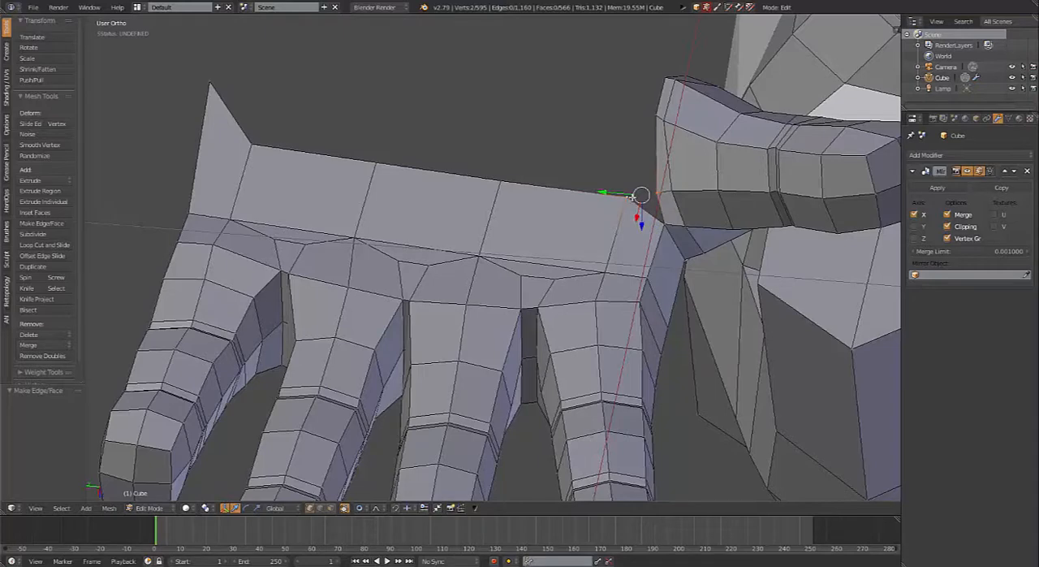
{"action": "key", "text": "alt+m"}
{"action": "left_click", "coordinate": [633, 192]}
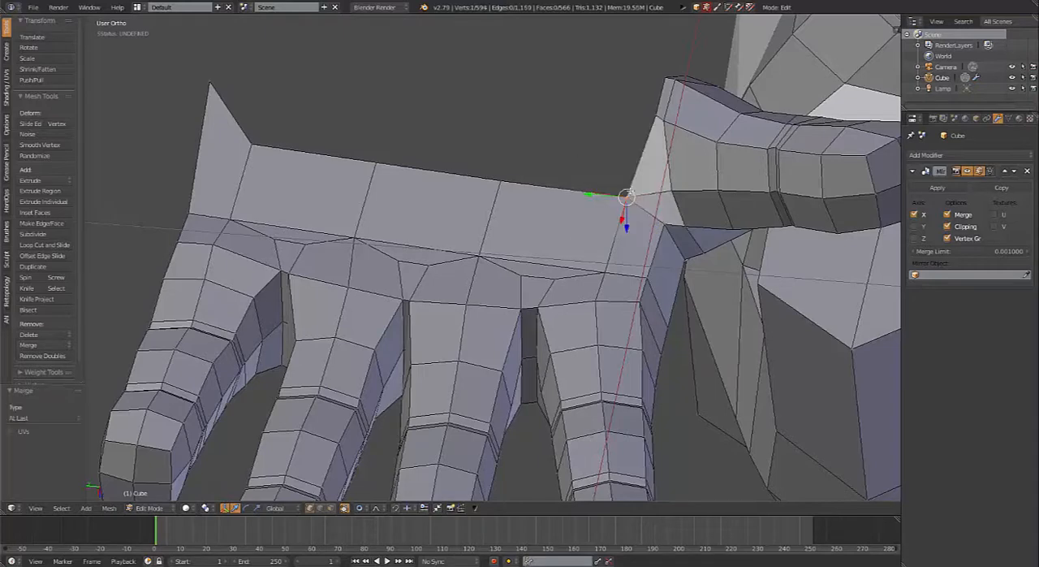
Step: Move two vertices on the thumb base's open edge outward, reducing the proportional editing size to 0.01
{"action": "right_click", "coordinate": [654, 115]}
{"action": "key", "text": "g"}
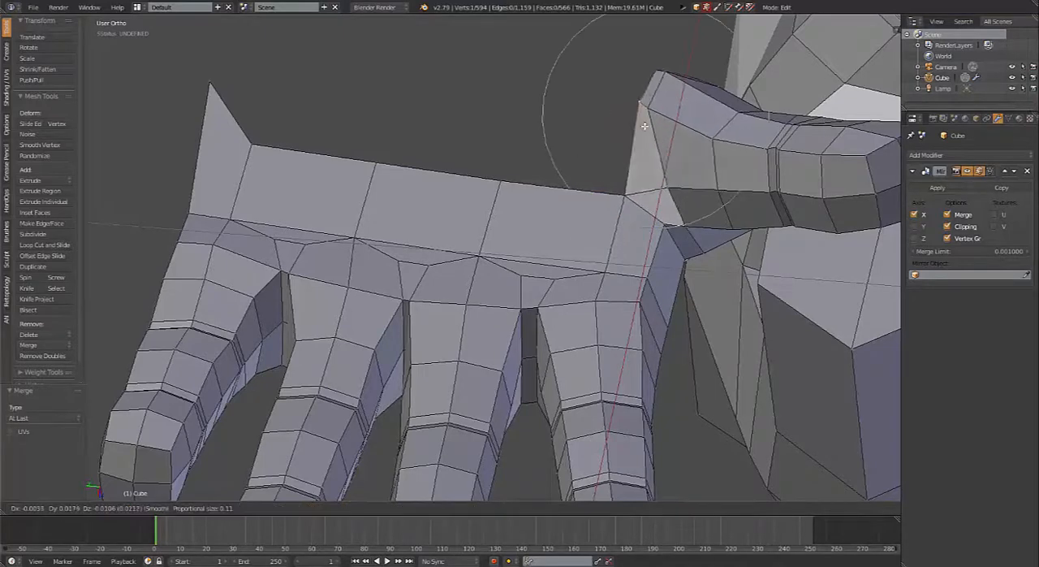
{"action": "scroll", "coordinate": [645, 122], "scroll_direction": "up", "scroll_amount": 5}
{"action": "scroll", "coordinate": [645, 125], "scroll_direction": "up", "scroll_amount": 3}
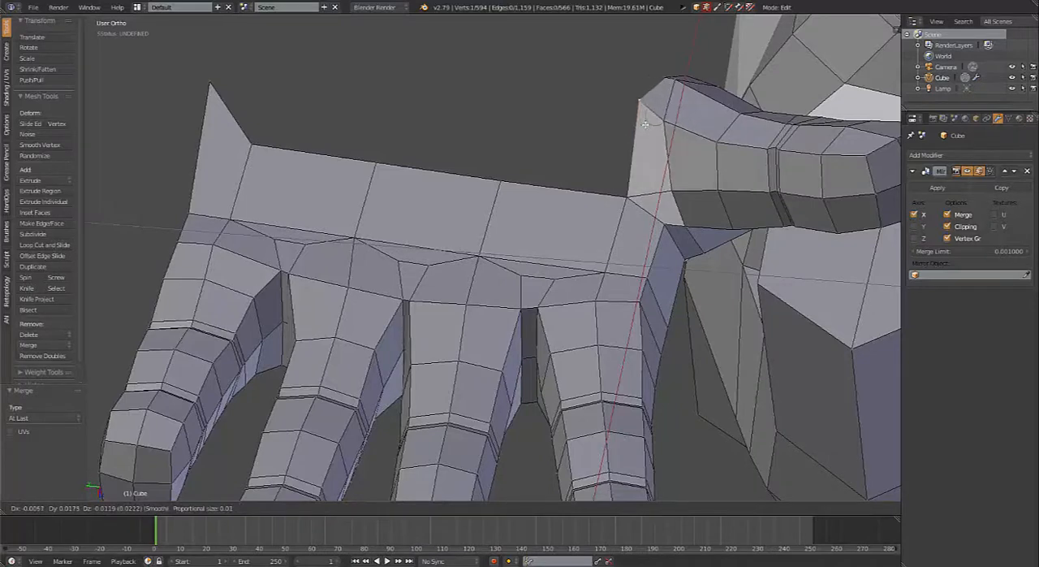
{"action": "left_click", "coordinate": [644, 123]}
{"action": "right_click", "coordinate": [663, 76]}
{"action": "key", "text": "g"}
{"action": "left_click", "coordinate": [647, 58]}
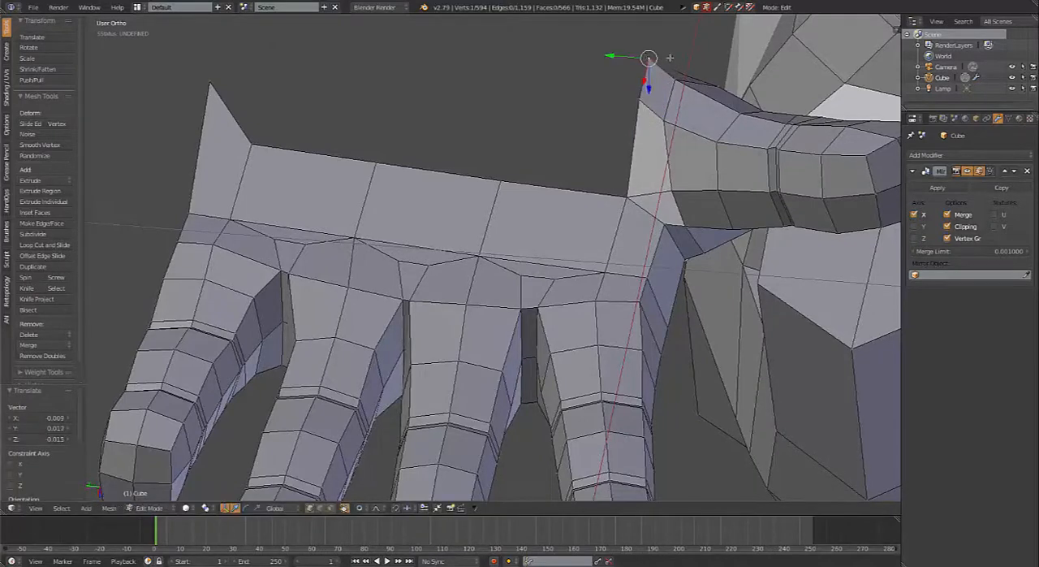
Step: Pull the next vertex on the thumb base's open rim outward and readjust the one above the merged corner
{"action": "right_click", "coordinate": [716, 78]}
{"action": "right_click", "coordinate": [688, 73]}
{"action": "key", "text": "g"}
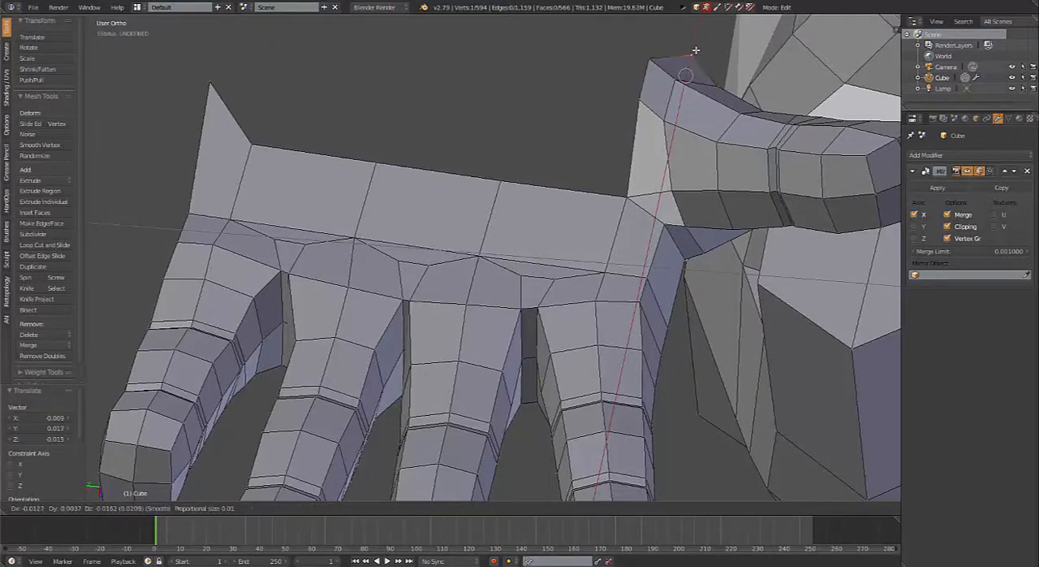
{"action": "left_click", "coordinate": [690, 54]}
{"action": "right_click", "coordinate": [640, 101]}
{"action": "key", "text": "g"}
{"action": "left_click", "coordinate": [630, 119]}
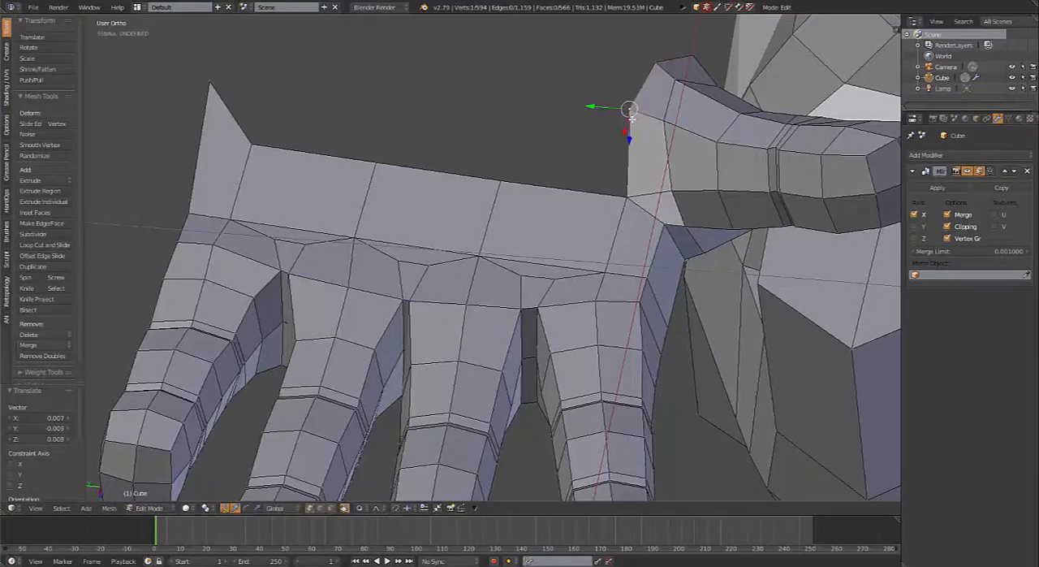
Step: Pull the thumb base's rear rim vertex outward toward the wrist with a proportional editing size of 0.11
{"action": "scroll", "coordinate": [631, 140], "scroll_direction": "down", "scroll_amount": 2}
{"action": "middle_click_drag", "start_coordinate": [574, 223], "coordinate": [447, 231]}
{"action": "middle_click_drag", "start_coordinate": [556, 283], "coordinate": [649, 332]}
{"action": "key", "text": "g"}
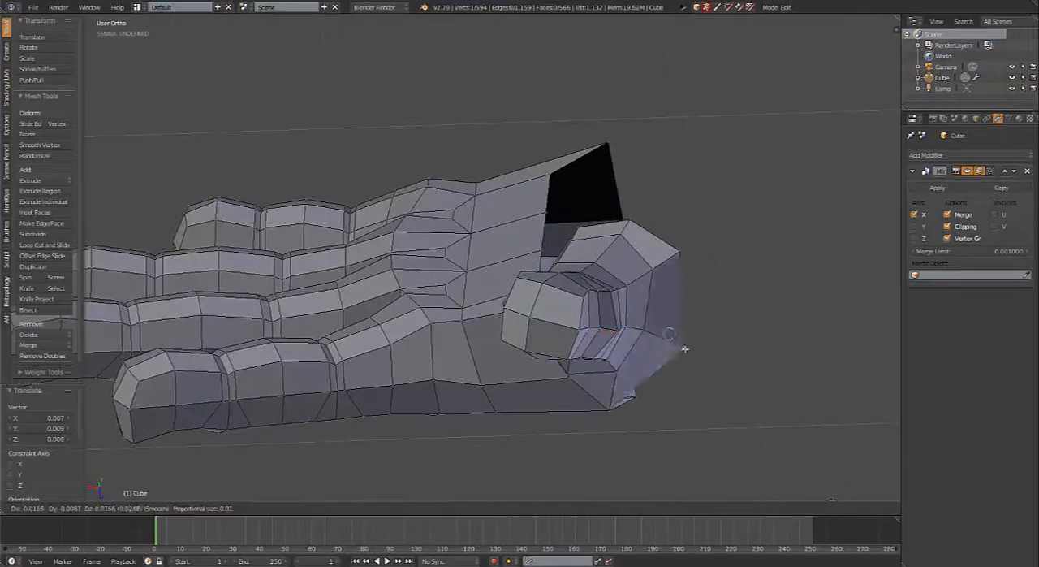
{"action": "scroll", "coordinate": [690, 350], "scroll_direction": "down", "scroll_amount": 20}
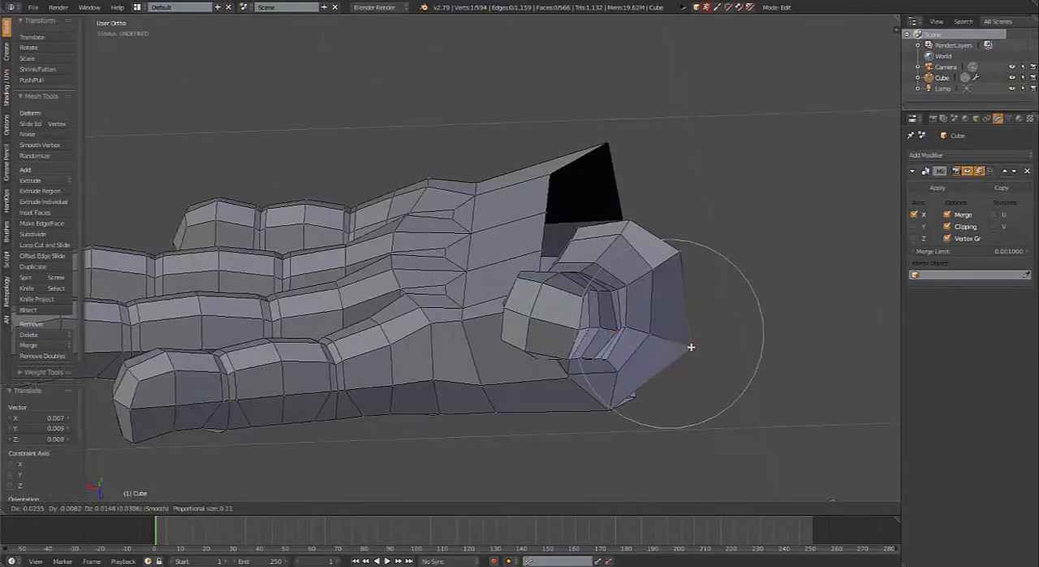
{"action": "left_click", "coordinate": [694, 349]}
Step: Raise the merged corner vertex between palm and thumb with a proportional editing size of about 0.14
{"action": "middle_click_drag", "start_coordinate": [695, 349], "coordinate": [613, 242]}
{"action": "right_click", "coordinate": [612, 242]}
{"action": "key", "text": "g"}
{"action": "scroll", "coordinate": [596, 213], "scroll_direction": "up", "scroll_amount": 7}
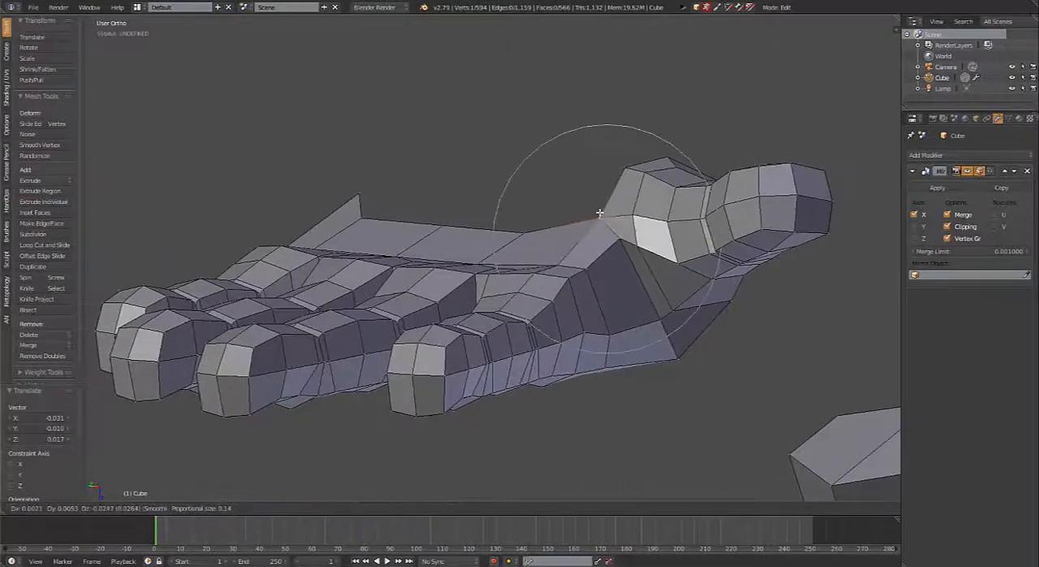
{"action": "left_click", "coordinate": [593, 211]}
{"action": "middle_click_drag", "start_coordinate": [593, 211], "coordinate": [649, 193]}
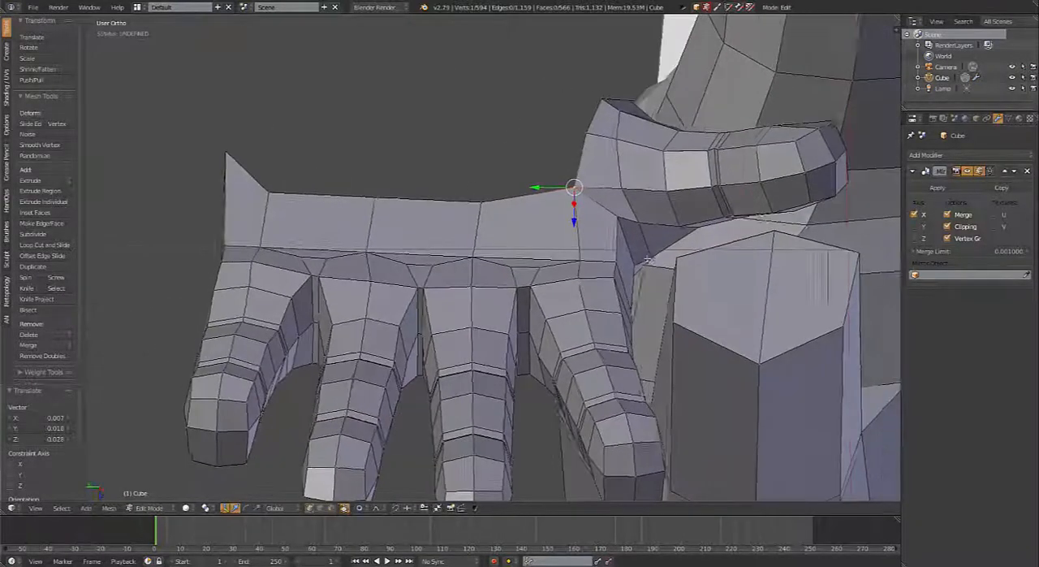
Step: Move the palm strip's pinky-side corner vertex and the outer wrist vertex beside it inward, using proportional editing for the outer one
{"action": "right_click", "coordinate": [230, 150]}
{"action": "key", "text": "g"}
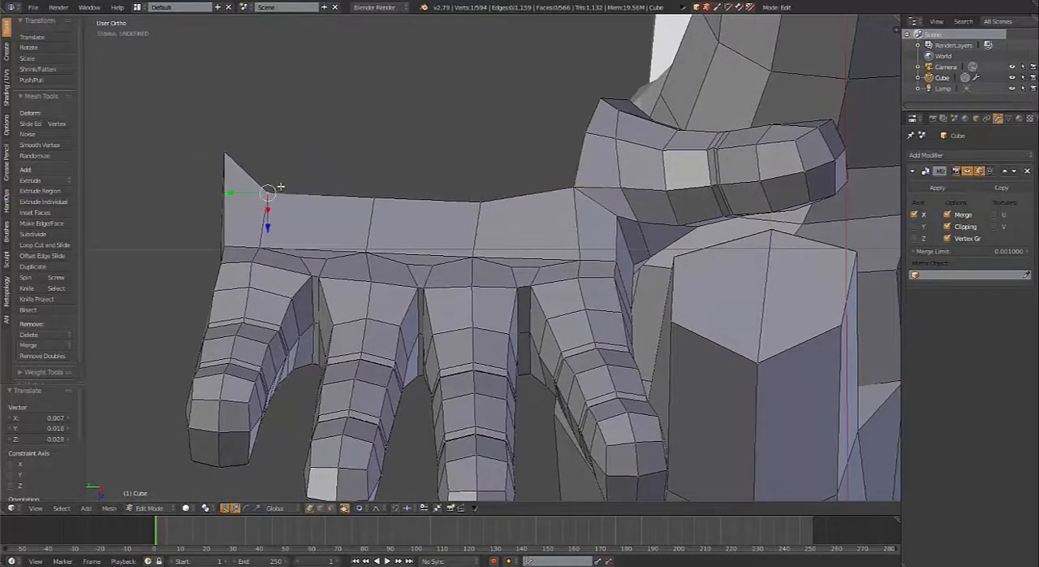
{"action": "left_click", "coordinate": [243, 142]}
{"action": "key", "text": "g"}
{"action": "scroll", "coordinate": [263, 141], "scroll_direction": "down", "scroll_amount": 3}
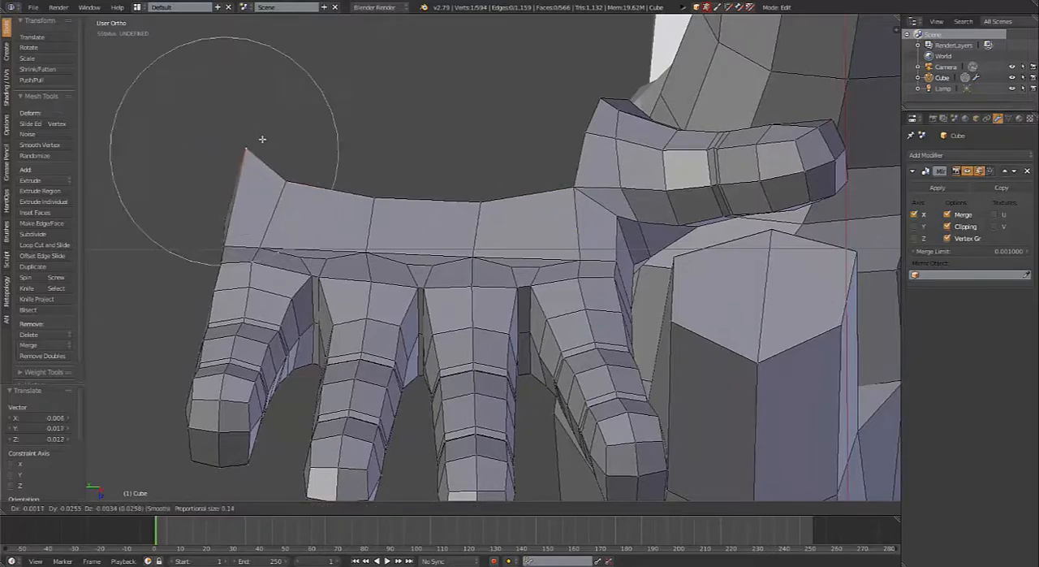
{"action": "left_click", "coordinate": [265, 146]}
Step: Switch to edge selection and extrude two open edges of the thumb base toward the wrist
{"action": "middle_click_drag", "start_coordinate": [370, 196], "coordinate": [429, 258]}
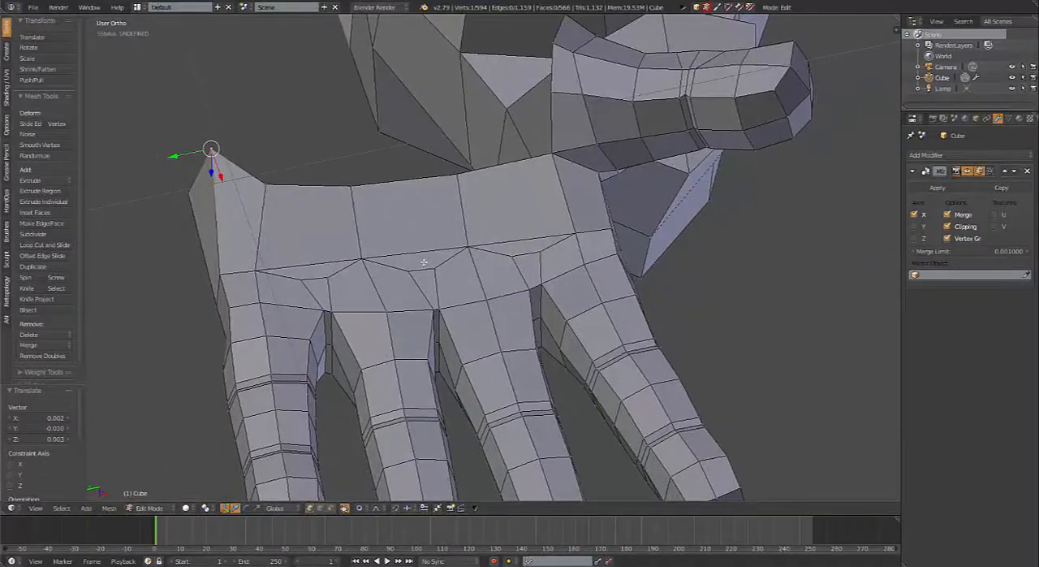
{"action": "middle_click_drag", "start_coordinate": [459, 170], "coordinate": [564, 133]}
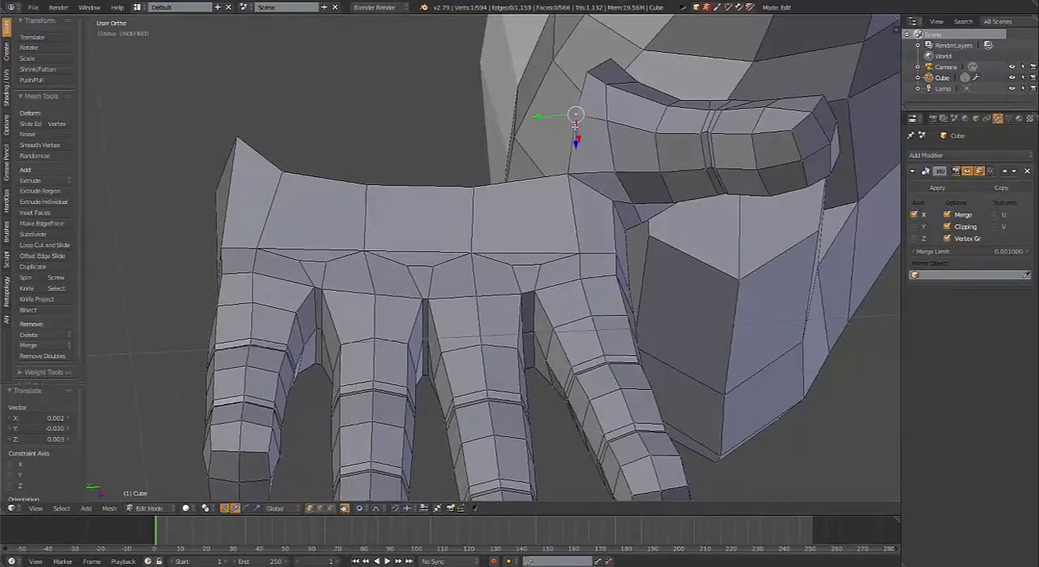
{"action": "key", "text": "ctrl+Tab"}
{"action": "left_click", "coordinate": [559, 137]}
{"action": "right_click", "coordinate": [581, 91]}
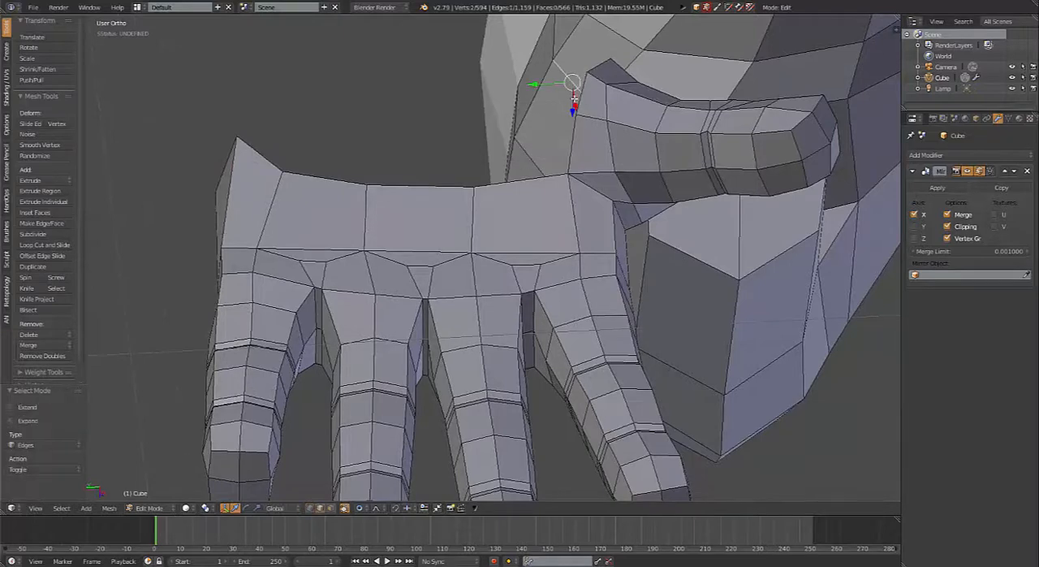
{"action": "right_click", "coordinate": [601, 67], "text": "shift"}
{"action": "key", "text": "e"}
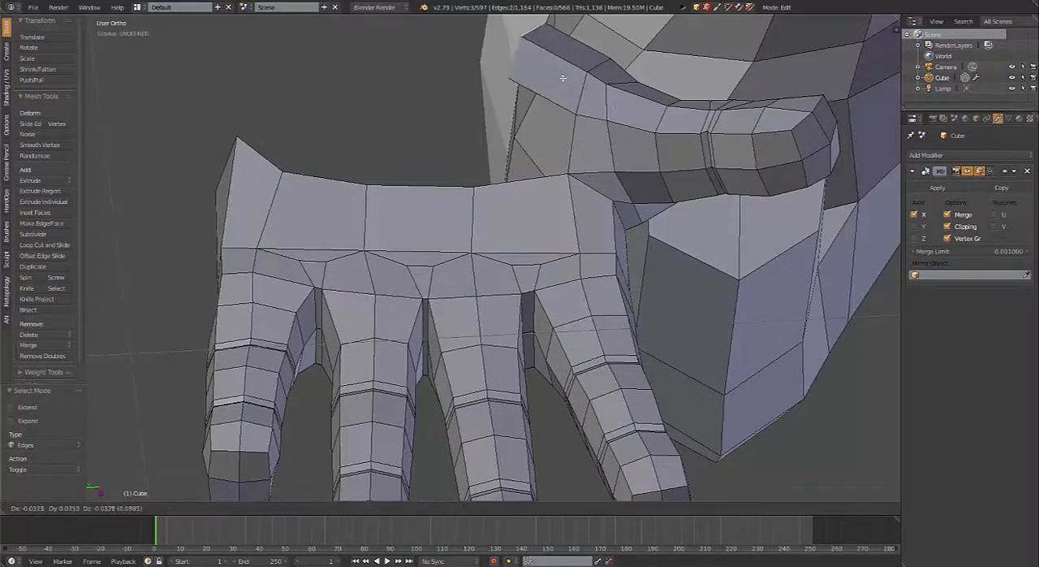
{"action": "left_click", "coordinate": [562, 78]}
Step: Fill the gap between the extruded thumb strip and the palm strip with a face
{"action": "middle_click_drag", "start_coordinate": [603, 148], "coordinate": [611, 191]}
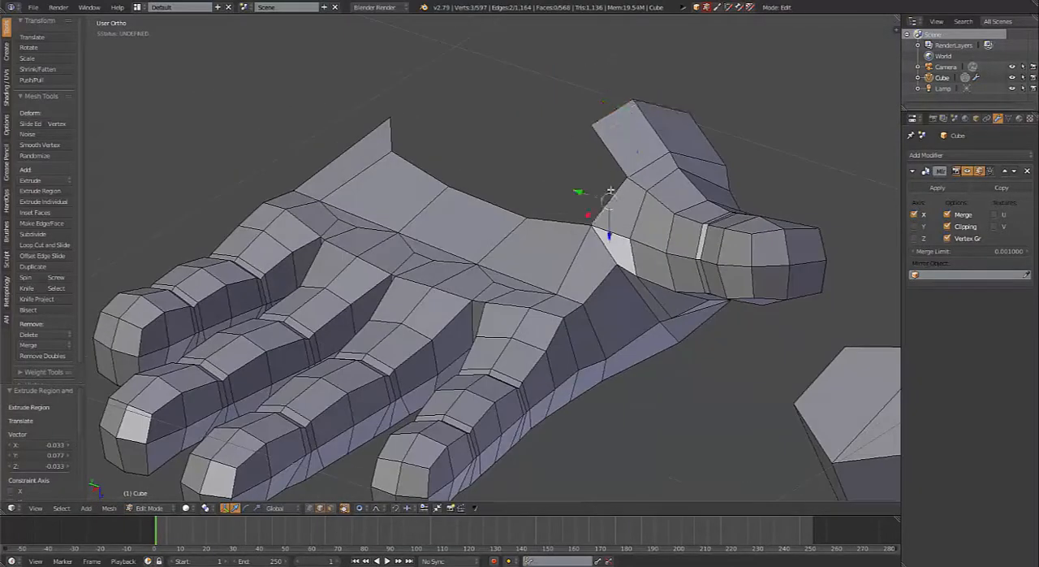
{"action": "middle_click_drag", "start_coordinate": [547, 210], "coordinate": [534, 159]}
{"action": "middle_click_drag", "start_coordinate": [610, 233], "coordinate": [306, 211]}
{"action": "key", "text": "f"}
{"action": "scroll", "coordinate": [311, 292], "scroll_direction": "up", "scroll_amount": 1}
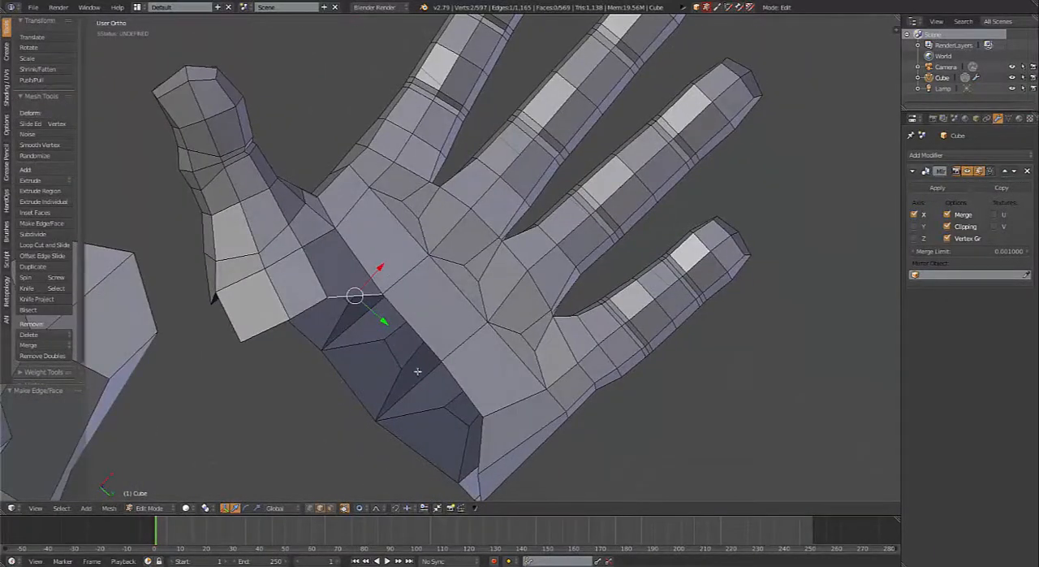
Step: Extrude an open vertex inside the thumb base's wrist opening and reposition it using a proportional editing size of about 0.16
{"action": "middle_click_drag", "start_coordinate": [417, 371], "coordinate": [423, 369]}
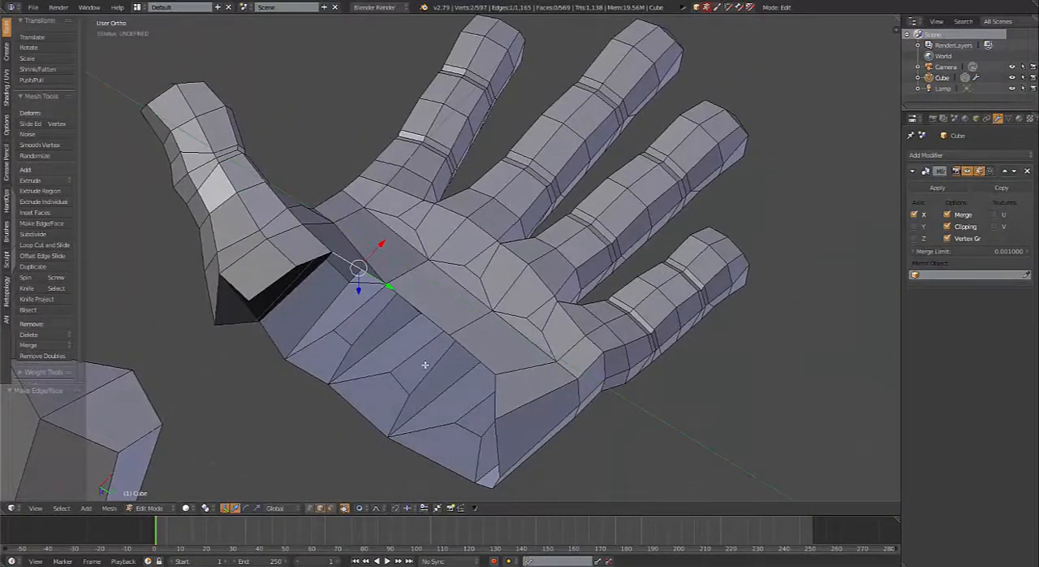
{"action": "middle_click_drag", "start_coordinate": [403, 383], "coordinate": [313, 238]}
{"action": "left_click", "coordinate": [304, 223]}
{"action": "right_click", "coordinate": [303, 235]}
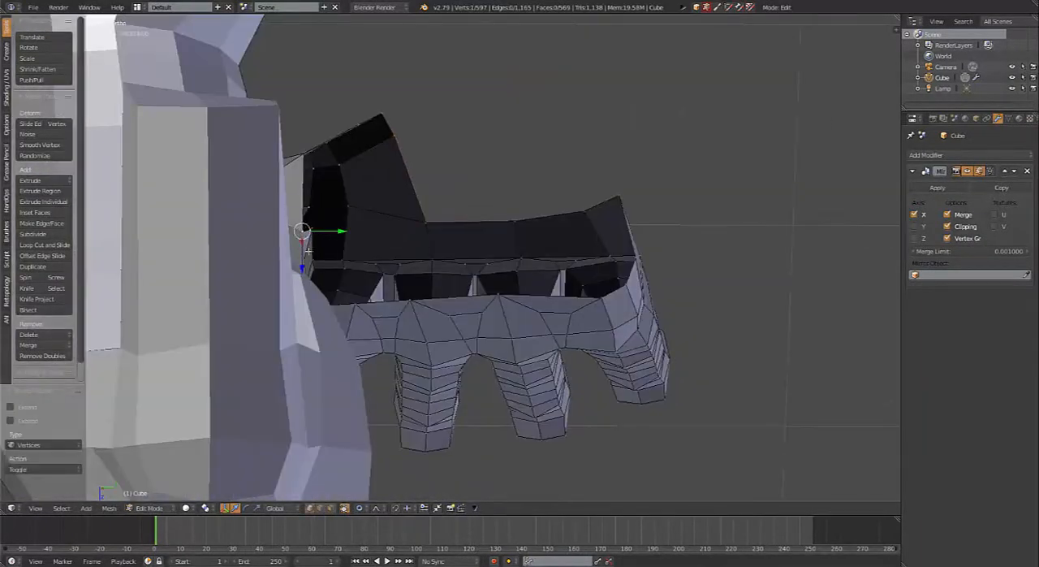
{"action": "key", "text": "e"}
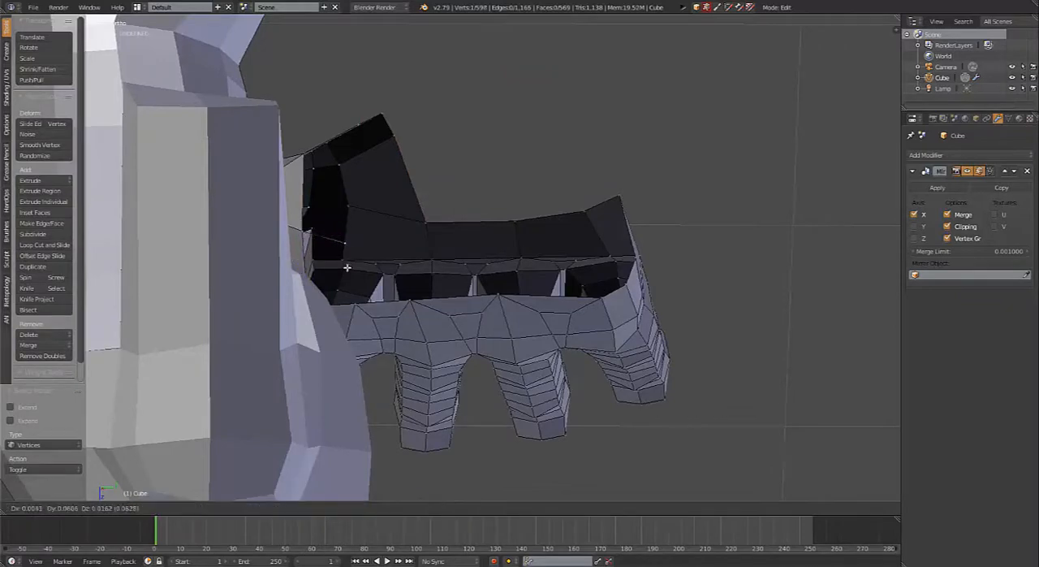
{"action": "left_click", "coordinate": [349, 258]}
{"action": "middle_click_drag", "start_coordinate": [349, 258], "coordinate": [320, 292]}
{"action": "key", "text": "g"}
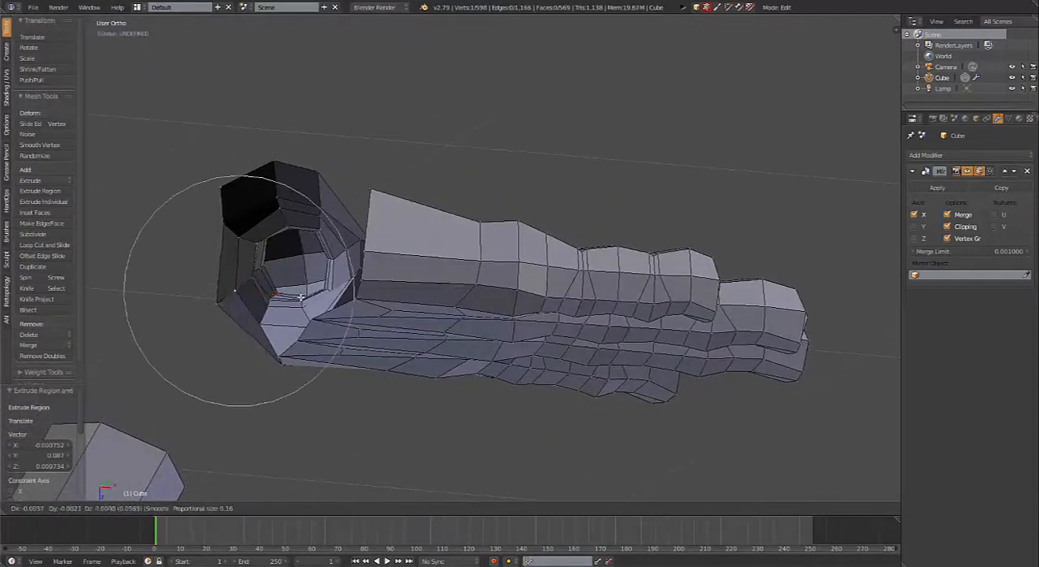
{"action": "scroll", "coordinate": [292, 292], "scroll_direction": "up", "scroll_amount": 4}
{"action": "left_click", "coordinate": [276, 294]}
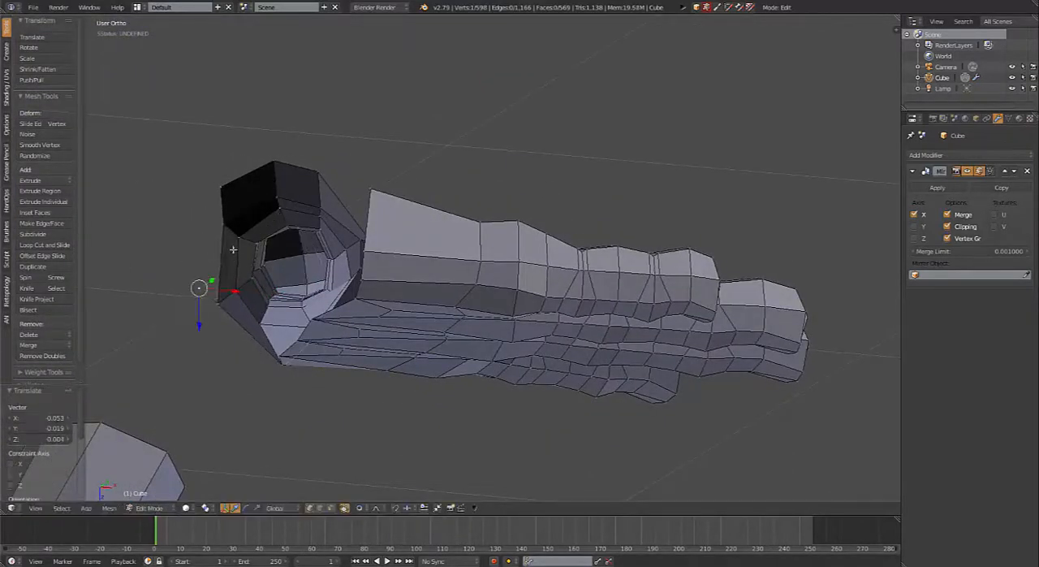
Step: Fill the open thumb-base edges with faces and close the gap between the palm strip and pinky-side wrist with another face
{"action": "key", "text": "f"}
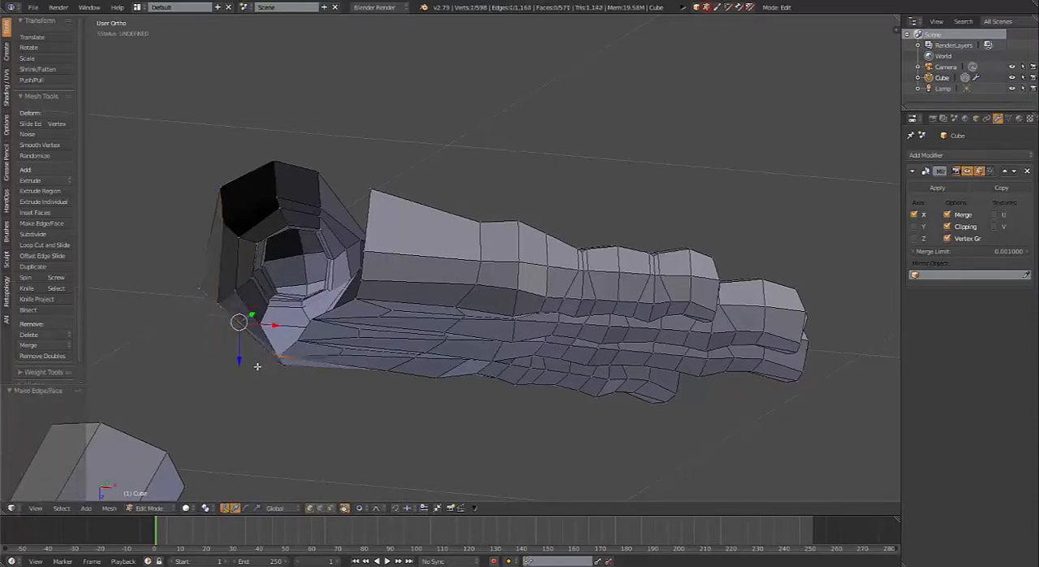
{"action": "middle_click_drag", "start_coordinate": [257, 366], "coordinate": [590, 256]}
{"action": "key", "text": "f"}
Step: Move the palm's pinky-side corner vertex farther out toward the wrist
{"action": "middle_click_drag", "start_coordinate": [583, 303], "coordinate": [470, 195]}
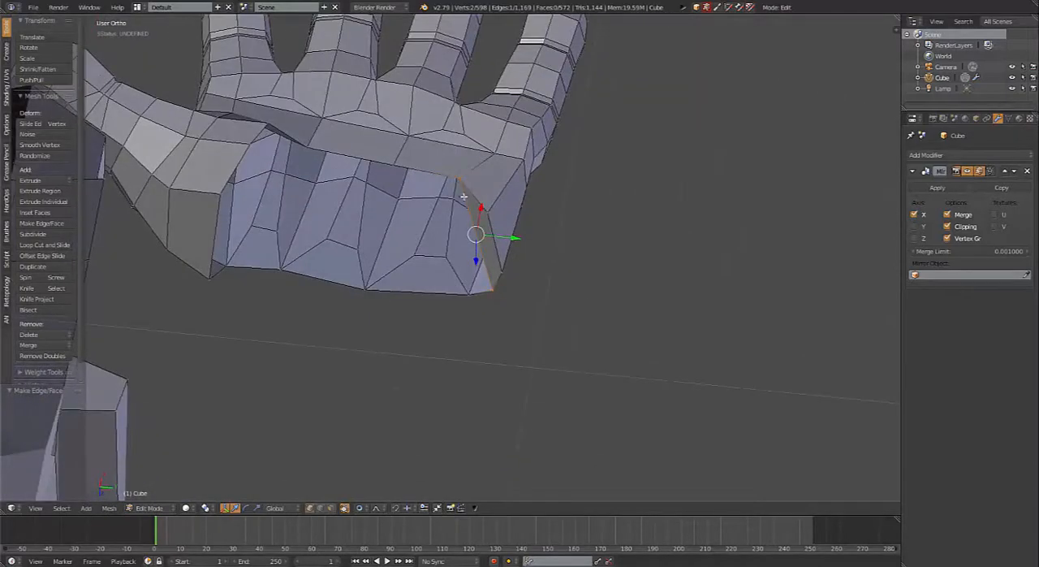
{"action": "middle_click_drag", "start_coordinate": [484, 281], "coordinate": [474, 281]}
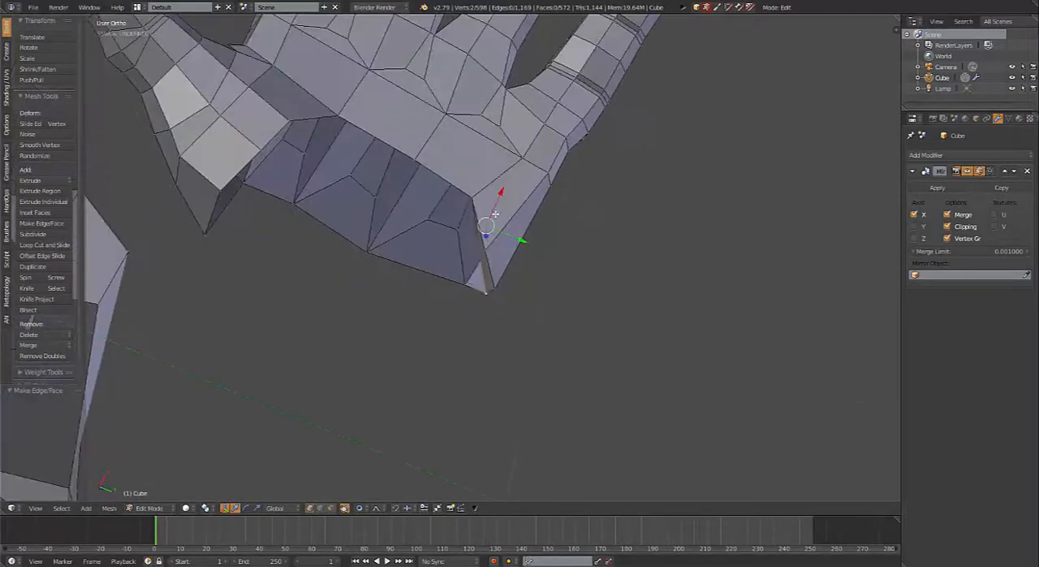
{"action": "middle_click_drag", "start_coordinate": [480, 282], "coordinate": [471, 227]}
{"action": "key", "text": "g"}
{"action": "left_click", "coordinate": [487, 292]}
{"action": "key", "text": "g"}
{"action": "left_click", "coordinate": [460, 236]}
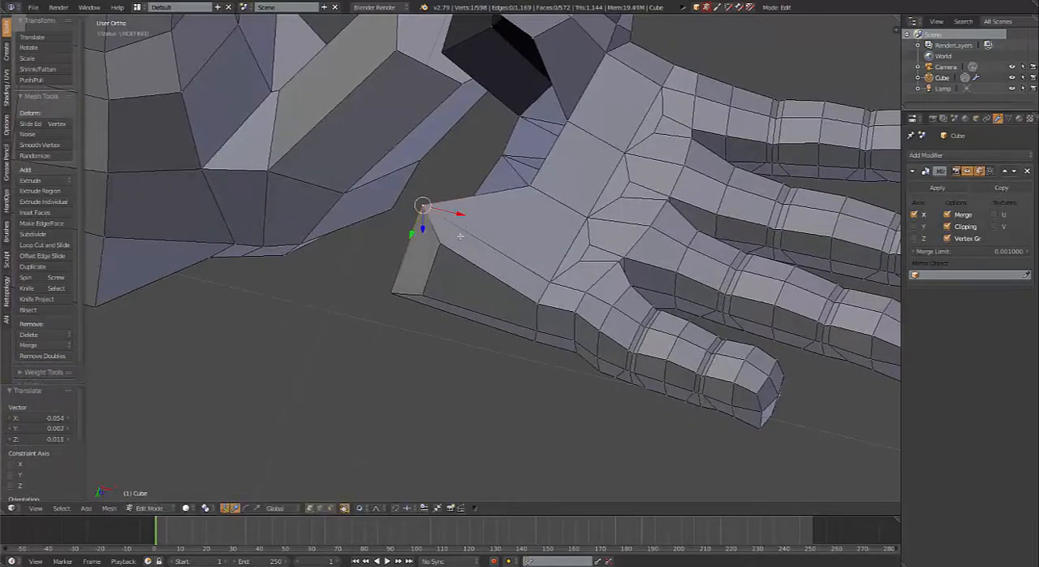
Step: Reposition the vertices down the outer pinky side of the wrist opening to even out its edge
{"action": "key", "text": "g"}
{"action": "left_click", "coordinate": [432, 267]}
{"action": "right_click", "coordinate": [443, 248]}
{"action": "key", "text": "g"}
{"action": "left_click", "coordinate": [434, 259]}
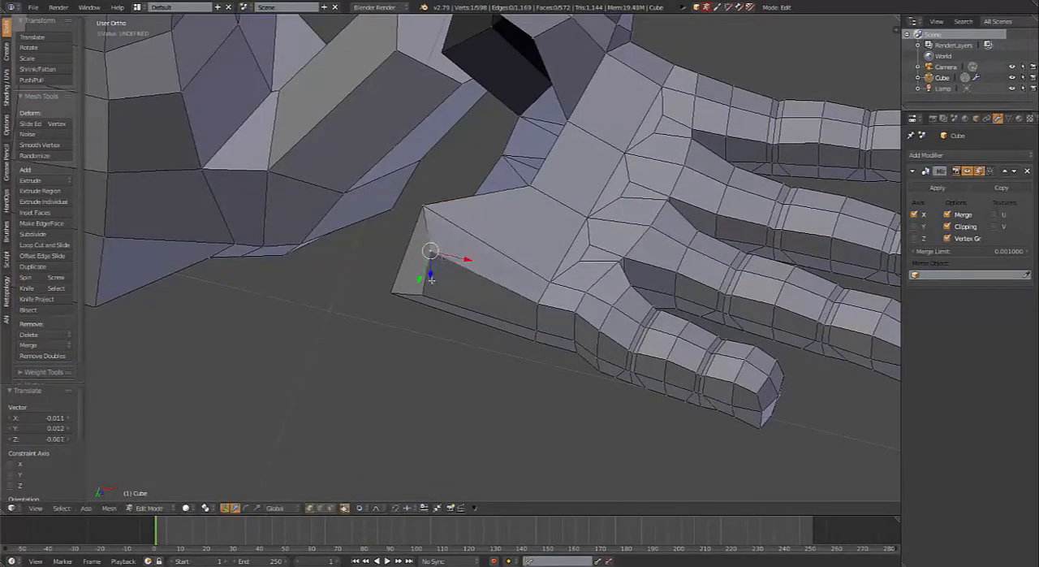
{"action": "right_click", "coordinate": [426, 293]}
{"action": "key", "text": "g"}
{"action": "left_click", "coordinate": [417, 288]}
{"action": "middle_click_drag", "start_coordinate": [414, 287], "coordinate": [546, 325]}
{"action": "key", "text": "g"}
{"action": "left_click", "coordinate": [466, 285]}
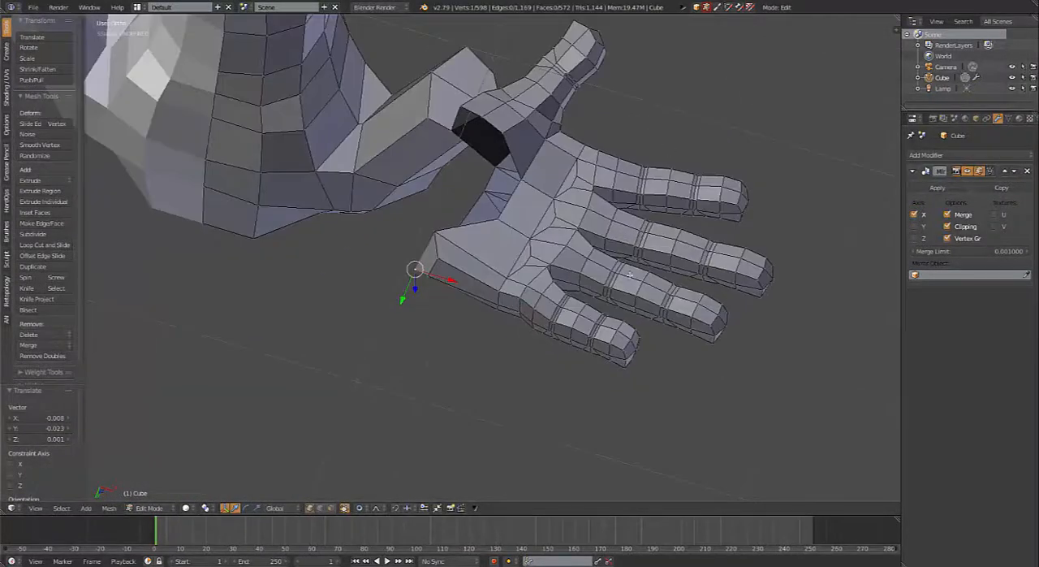
Step: Shift the back-of-hand corner vertex of the wrist opening inward on the pinky side and raise the palm-side corner vertex slightly
{"action": "middle_click_drag", "start_coordinate": [664, 315], "coordinate": [543, 212]}
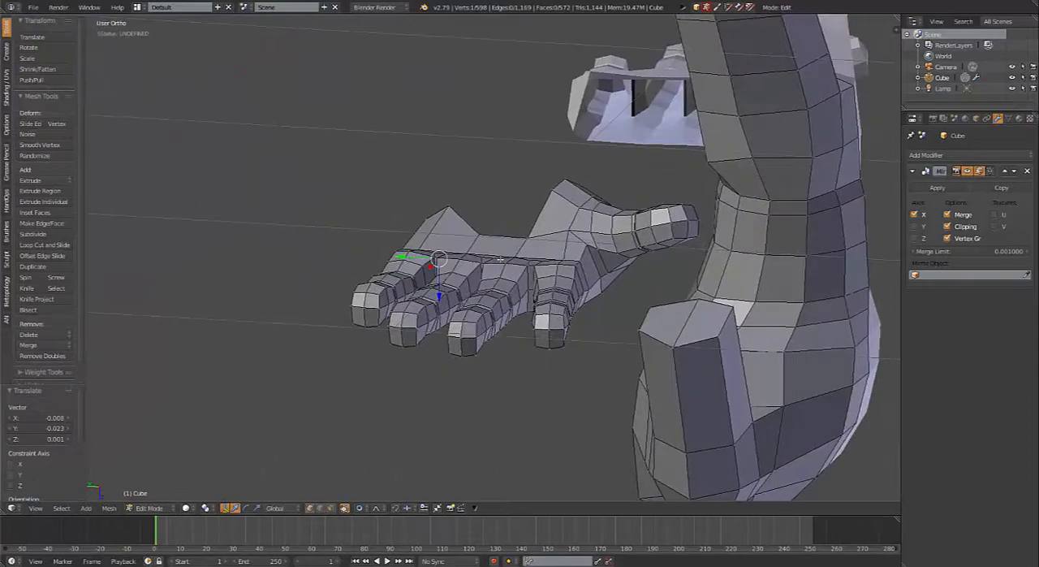
{"action": "middle_click_drag", "start_coordinate": [501, 259], "coordinate": [586, 270]}
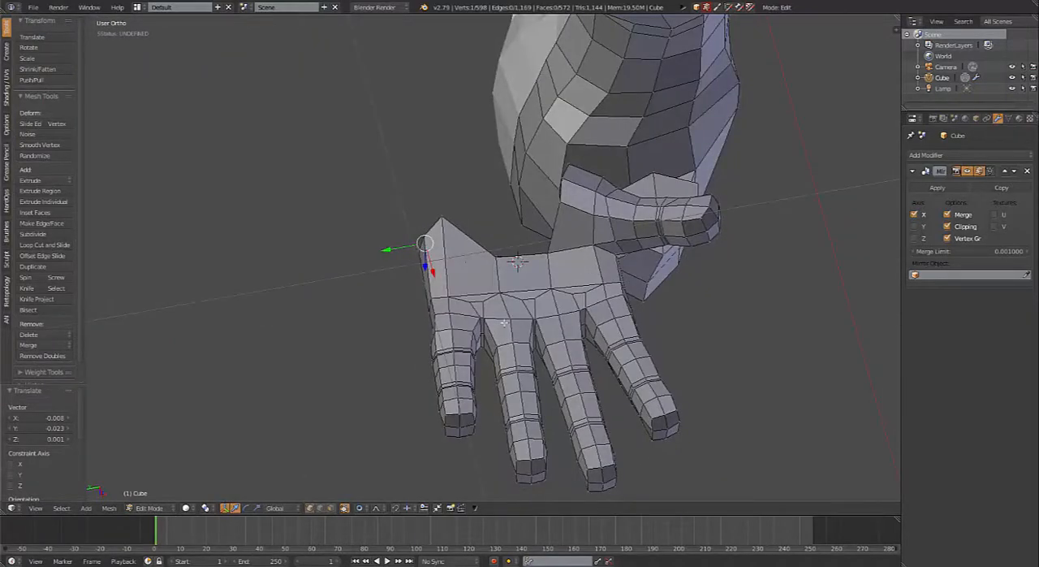
{"action": "middle_click_drag", "start_coordinate": [526, 317], "coordinate": [419, 165]}
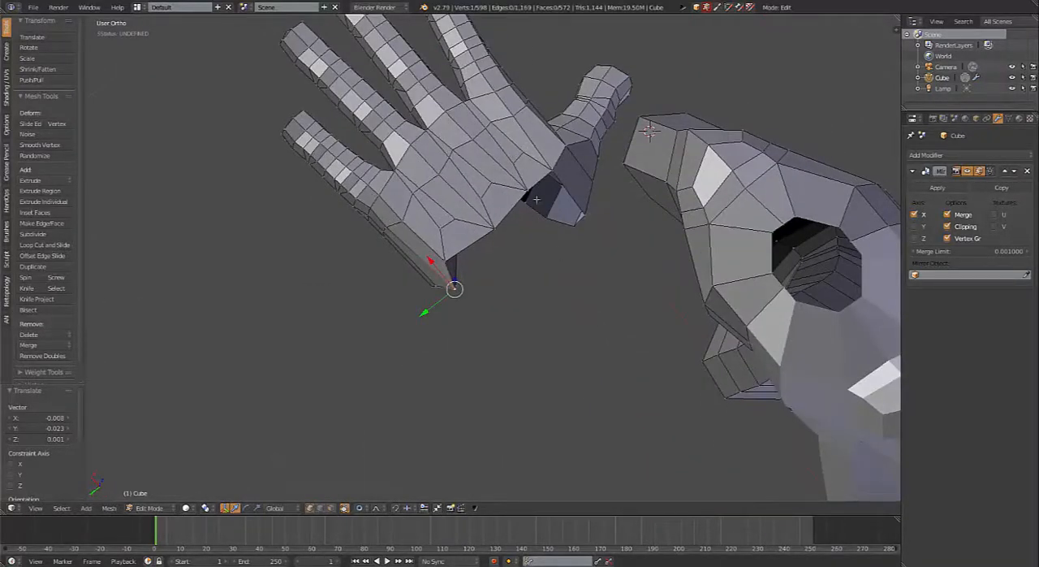
{"action": "middle_click_drag", "start_coordinate": [535, 199], "coordinate": [403, 183]}
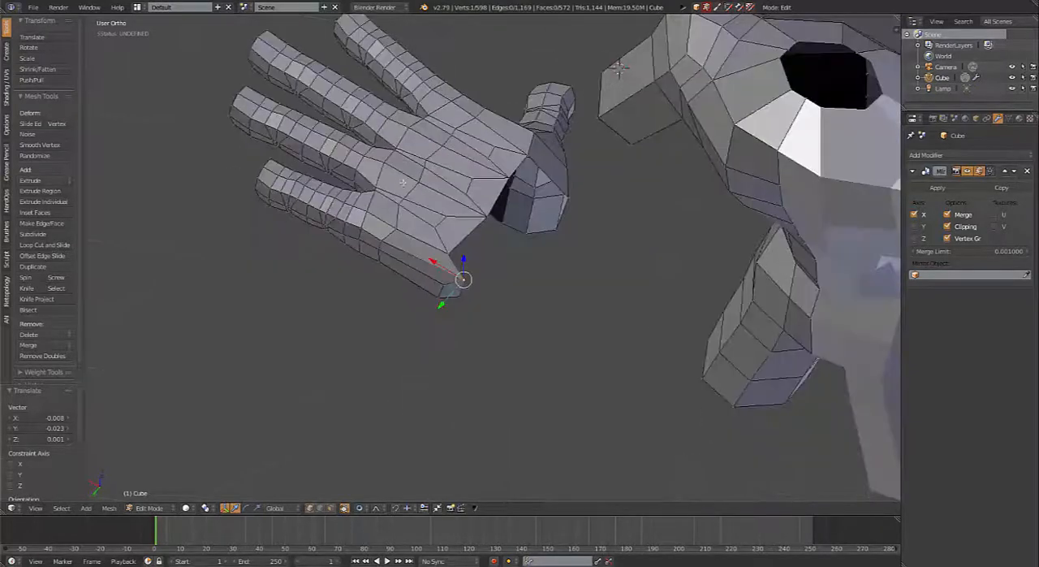
{"action": "scroll", "coordinate": [509, 254], "scroll_direction": "up", "scroll_amount": 5}
{"action": "middle_click_drag", "start_coordinate": [509, 254], "coordinate": [394, 260], "text": "shift"}
{"action": "right_click", "coordinate": [433, 186]}
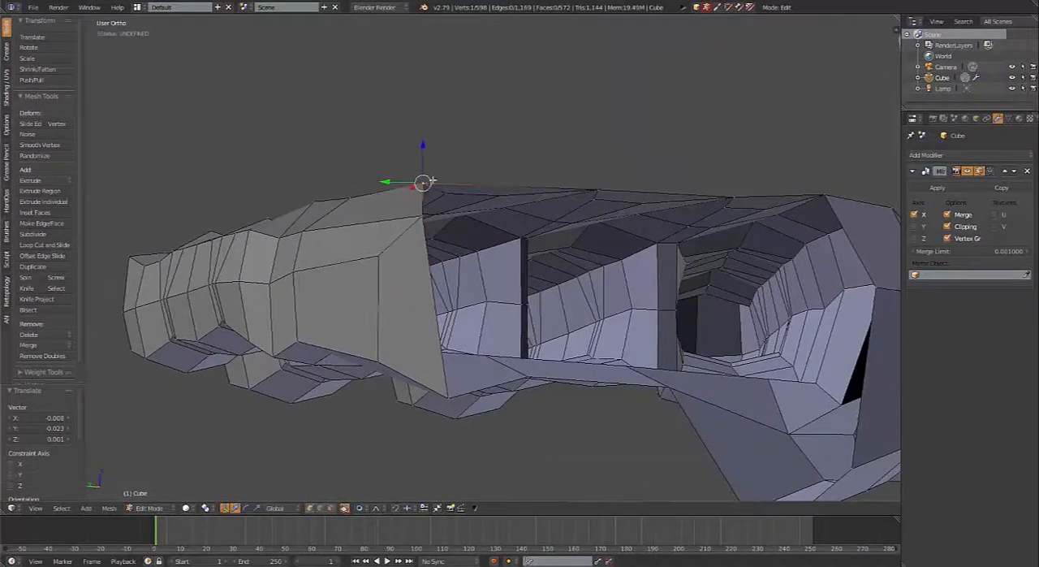
{"action": "key", "text": "g"}
{"action": "left_click", "coordinate": [468, 190]}
{"action": "right_click", "coordinate": [461, 392]}
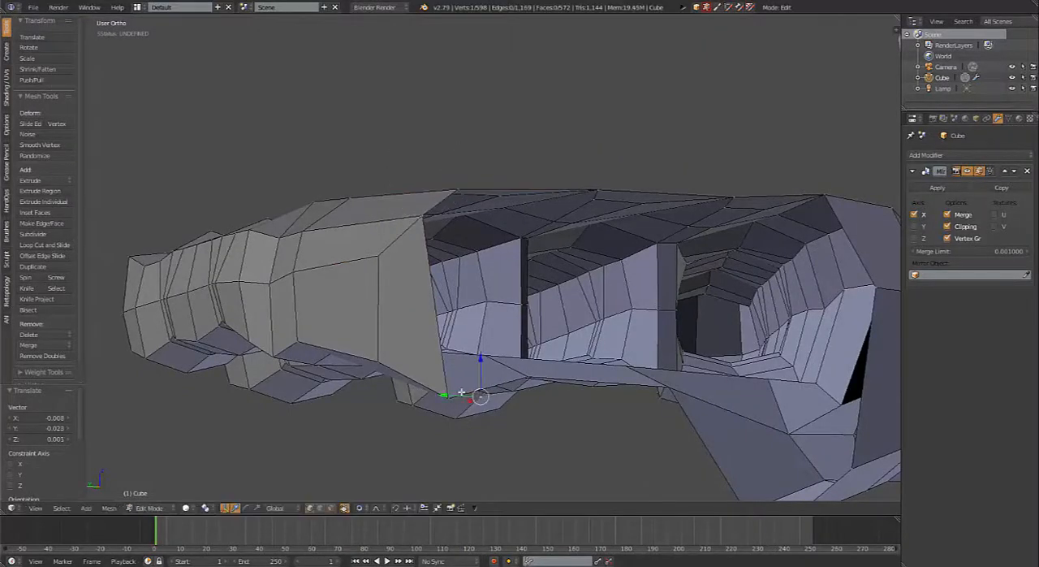
{"action": "right_click", "coordinate": [452, 400]}
{"action": "key", "text": "g"}
{"action": "left_click", "coordinate": [452, 390]}
Step: Extrude the middle open edge on the back of the hand toward the wrist
{"action": "scroll", "coordinate": [471, 390], "scroll_direction": "down", "scroll_amount": 2}
{"action": "middle_click_drag", "start_coordinate": [496, 388], "coordinate": [471, 355]}
{"action": "right_click", "coordinate": [472, 354], "text": "shift"}
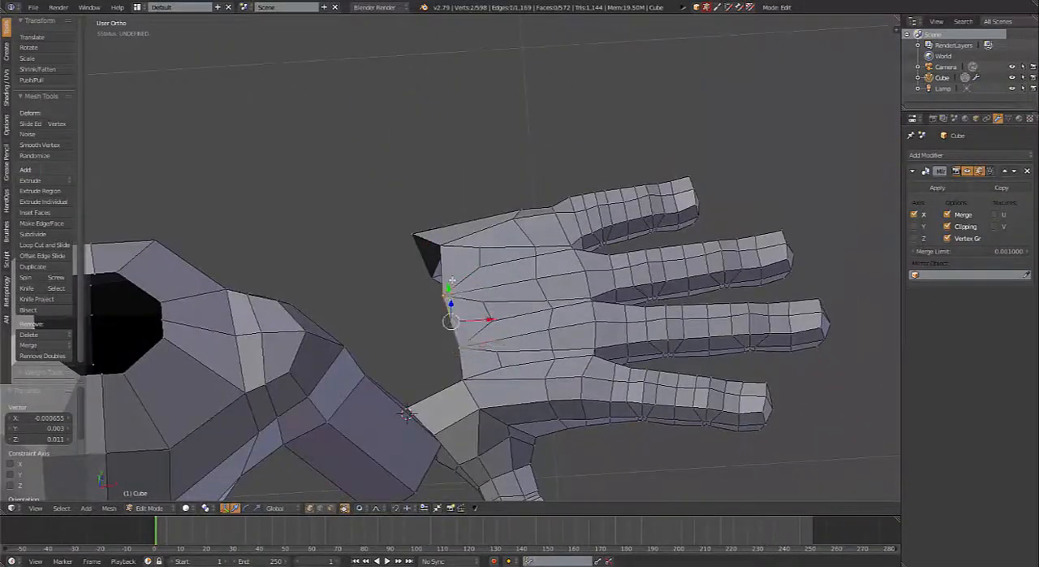
{"action": "key", "text": "e"}
{"action": "left_click", "coordinate": [427, 300]}
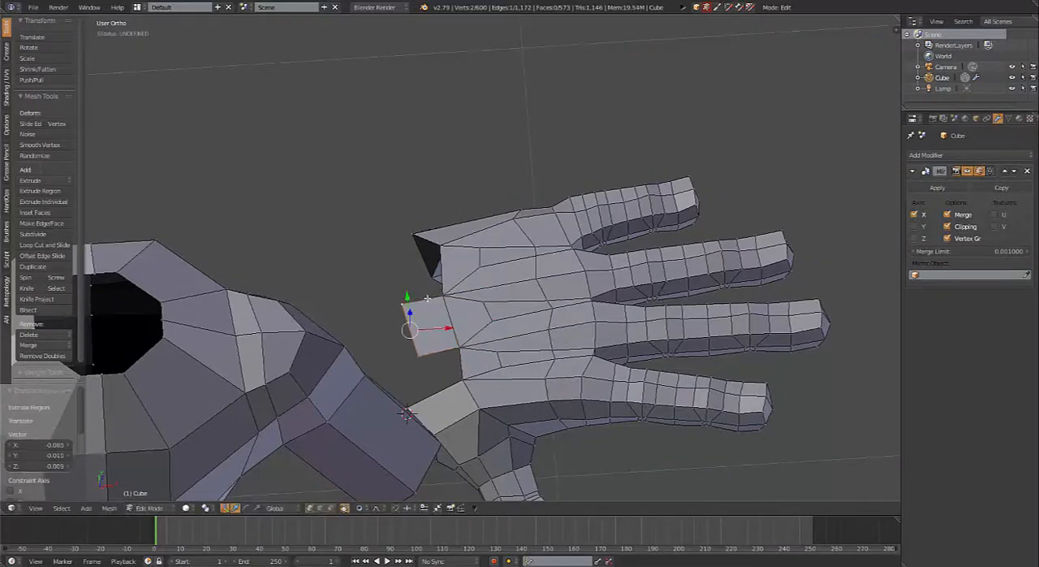
Step: Fill the gaps on both sides of the extruded back-of-hand face, joining it to the thumb base and the pinky side
{"action": "right_click", "coordinate": [461, 352]}
{"action": "right_click", "coordinate": [464, 382], "text": "shift"}
{"action": "key", "text": "f"}
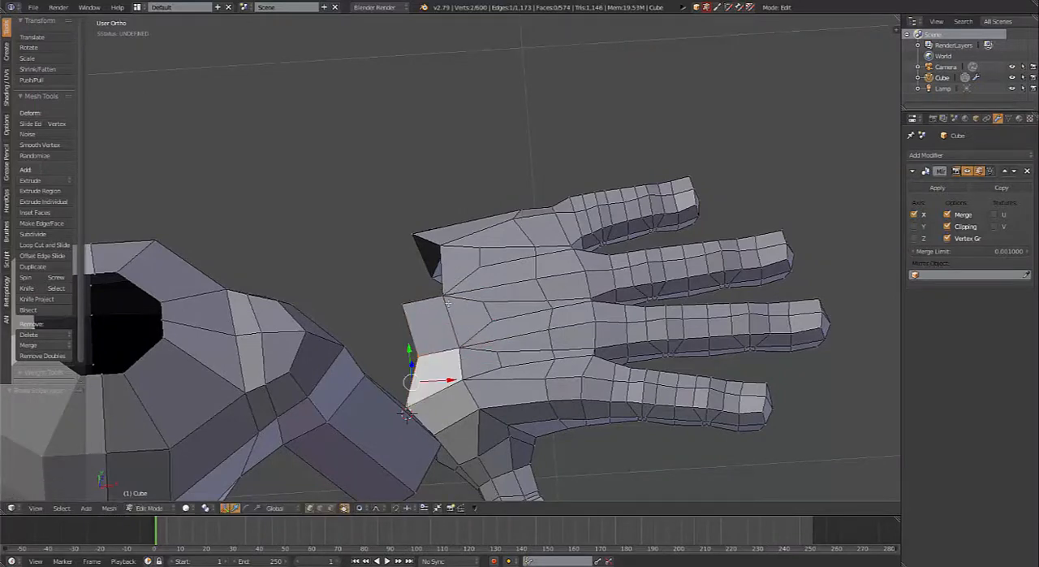
{"action": "right_click", "coordinate": [444, 296]}
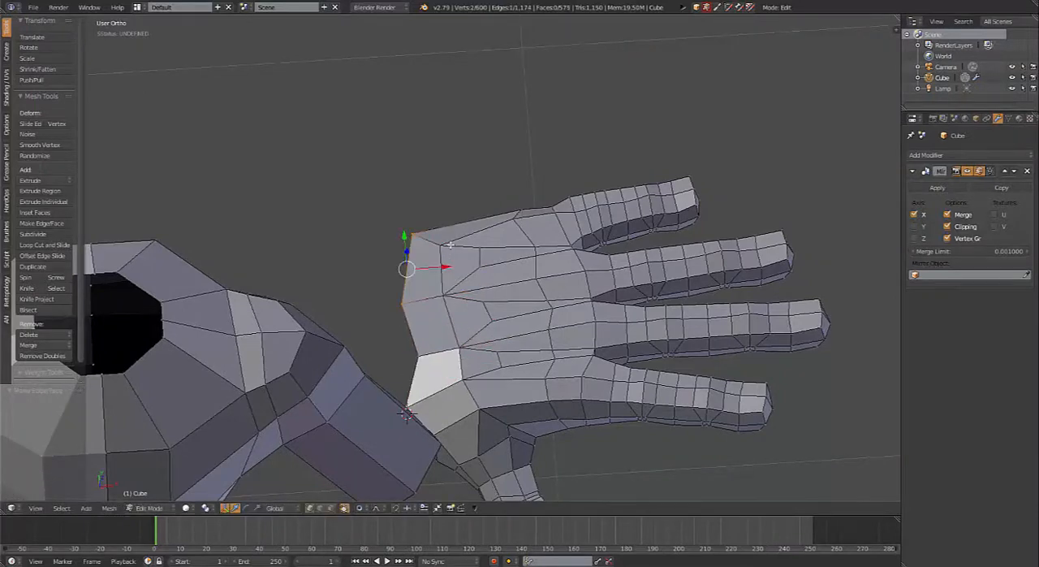
Step: Reposition the vertices of the new wrist edge on the back of the hand to smooth its outline
{"action": "middle_click_drag", "start_coordinate": [406, 414], "coordinate": [709, 187]}
{"action": "left_click_drag", "start_coordinate": [579, 239], "coordinate": [590, 250]}
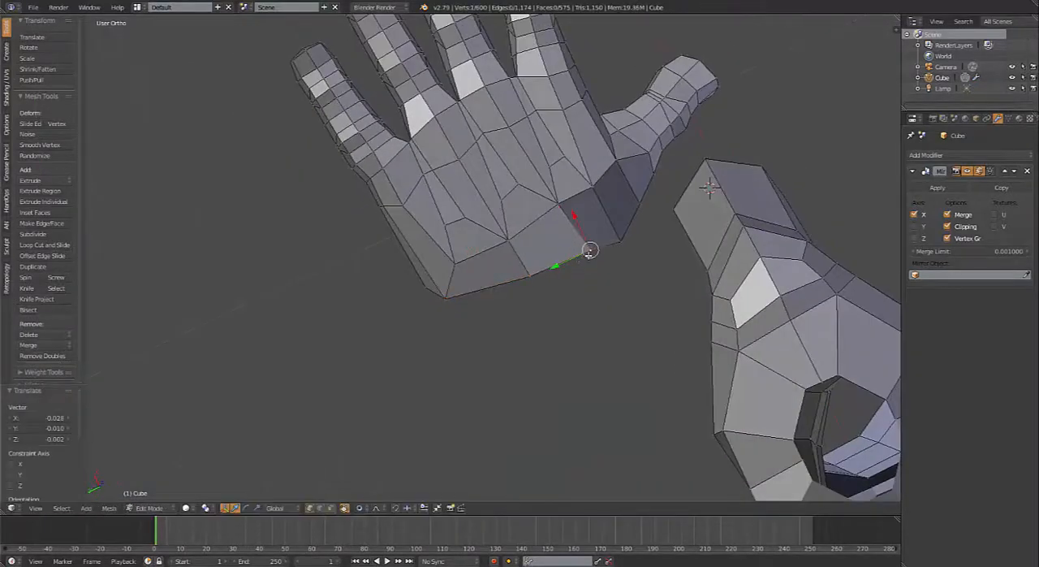
{"action": "right_click_drag", "start_coordinate": [581, 261], "coordinate": [576, 264]}
Step: Try bridging the palm-side wrist gap with a face and moving its pinky-side corner using a proportional editing size of about 0.03
{"action": "middle_click_drag", "start_coordinate": [561, 311], "coordinate": [670, 133]}
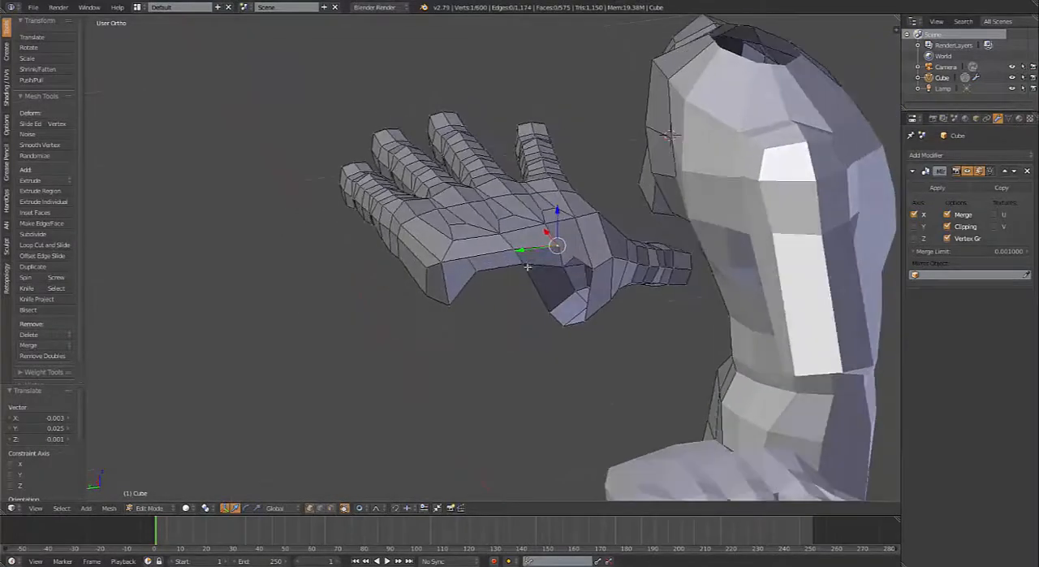
{"action": "key", "text": "f"}
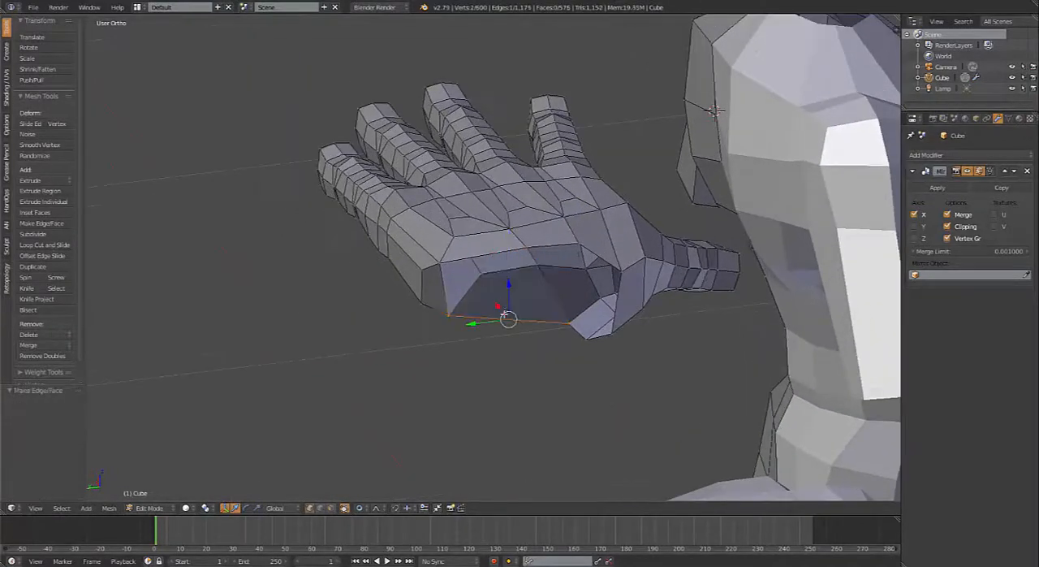
{"action": "middle_click_drag", "start_coordinate": [495, 365], "coordinate": [368, 290]}
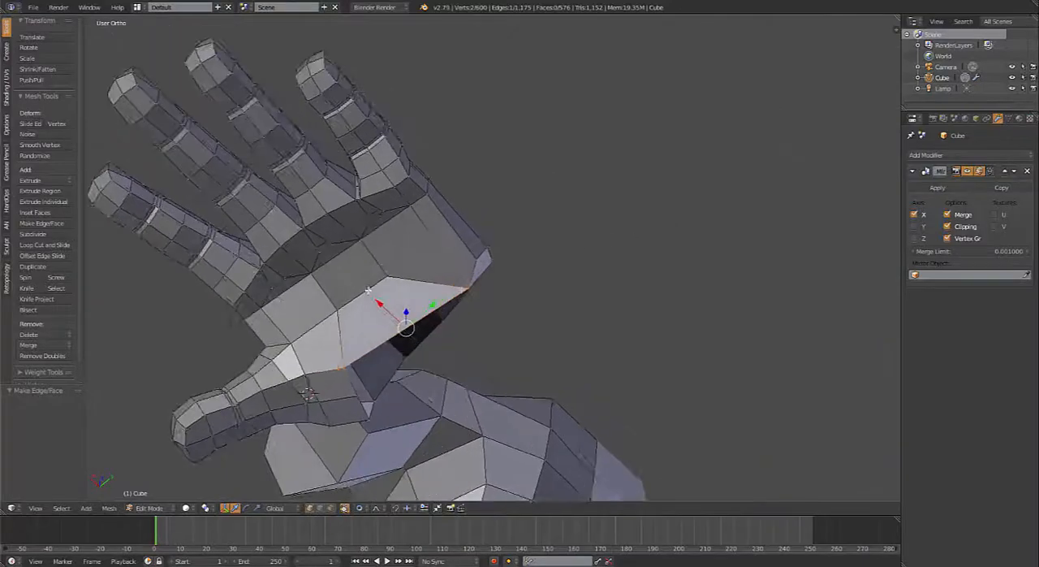
{"action": "right_click", "coordinate": [472, 289]}
{"action": "key", "text": "g"}
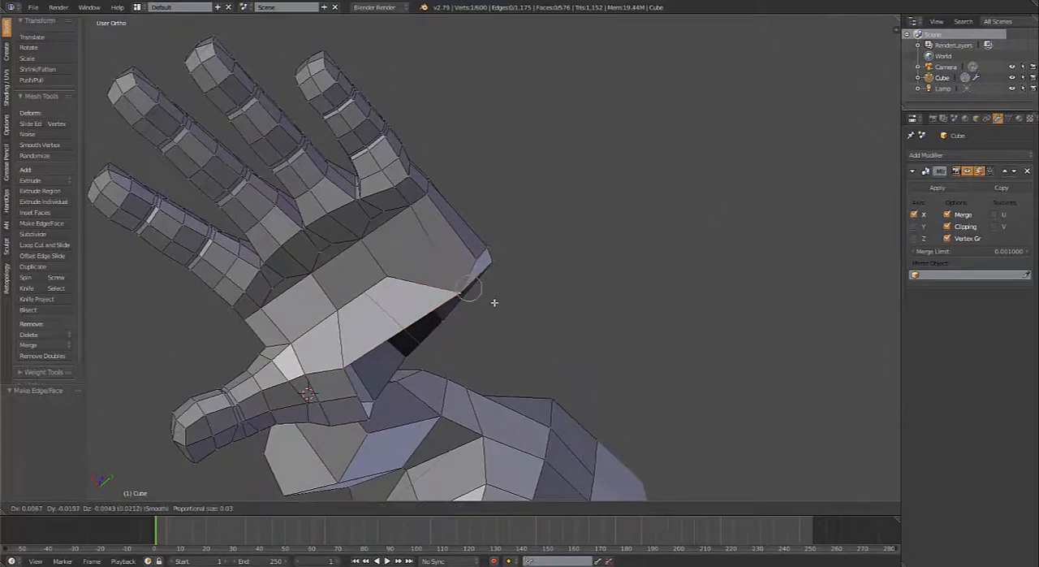
{"action": "left_click", "coordinate": [493, 302]}
{"action": "middle_click_drag", "start_coordinate": [494, 302], "coordinate": [398, 249]}
{"action": "scroll", "coordinate": [531, 298], "scroll_direction": "up", "scroll_amount": 4}
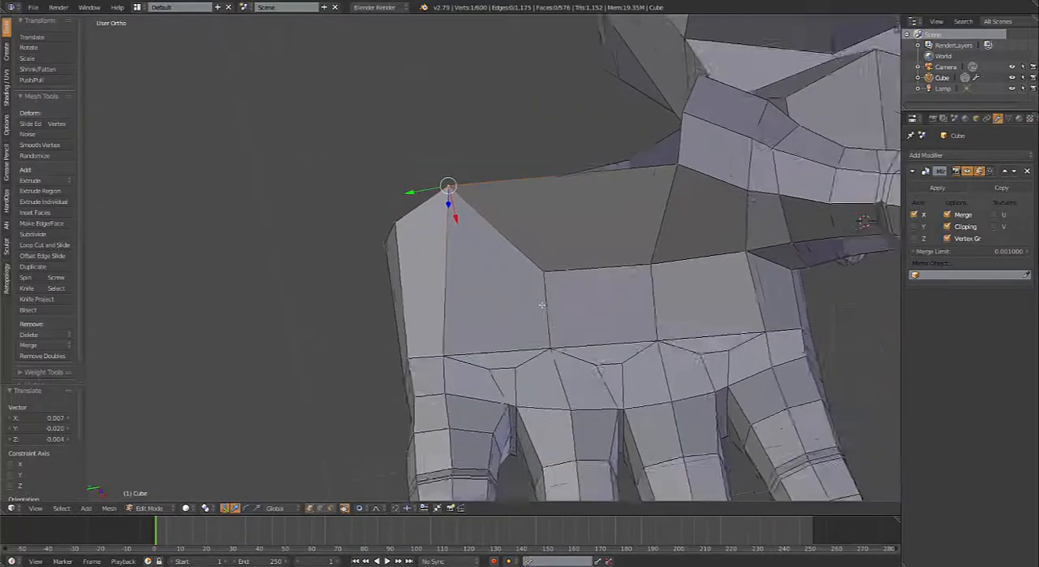
Step: Undo the corner vertex move and the face bridging the palm-side wrist gap
{"action": "key", "text": "ctrl+z"}
{"action": "key", "text": "ctrl+z"}
{"action": "key", "text": "ctrl+z"}
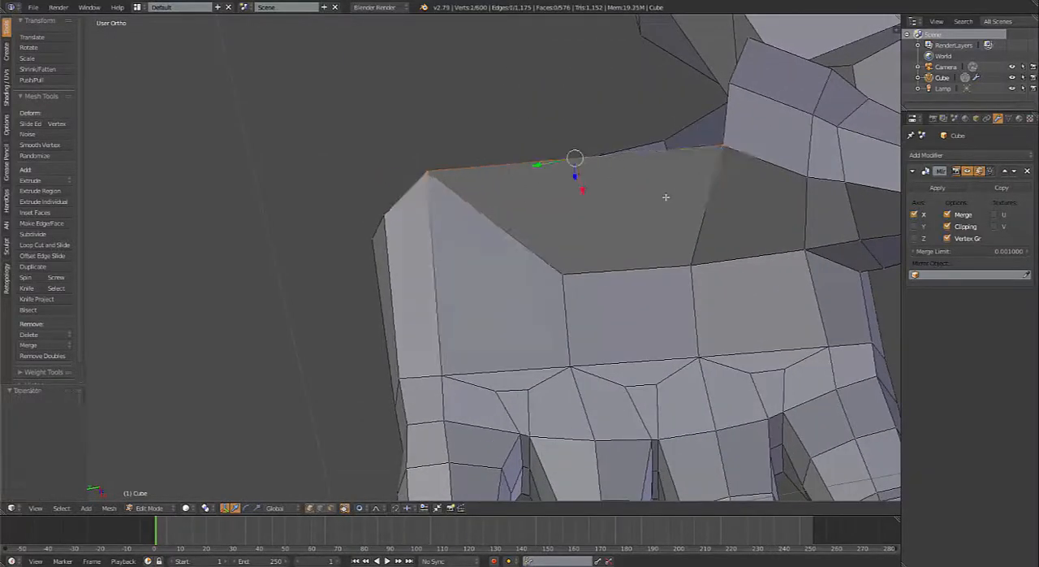
Step: Delete the pinky-side palm corner vertex and the vertices between palm and pinky base to open that area for rebuilding
{"action": "middle_click_drag", "start_coordinate": [555, 344], "coordinate": [523, 335]}
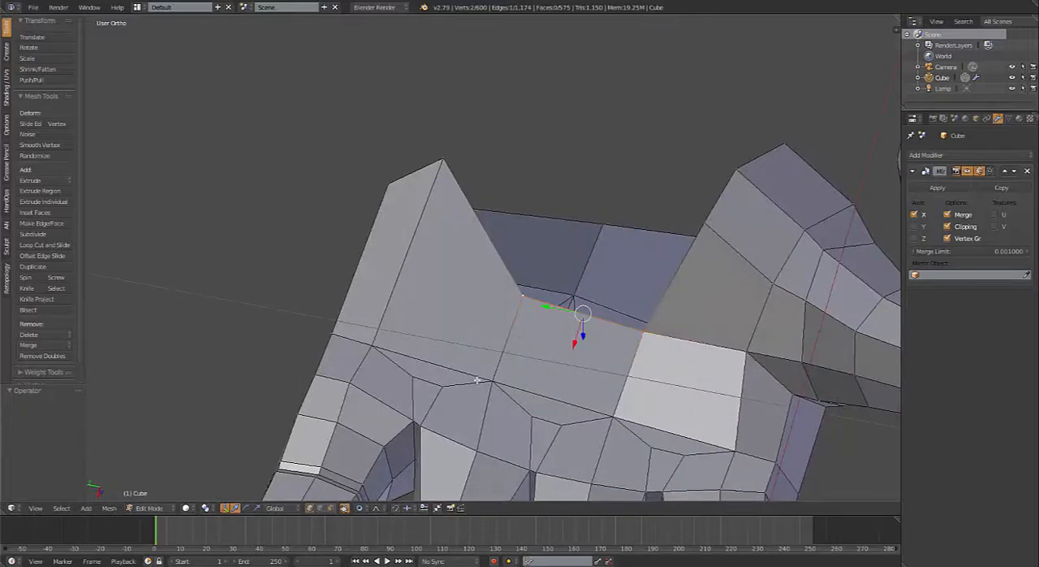
{"action": "middle_click_drag", "start_coordinate": [478, 380], "coordinate": [532, 290], "text": "shift"}
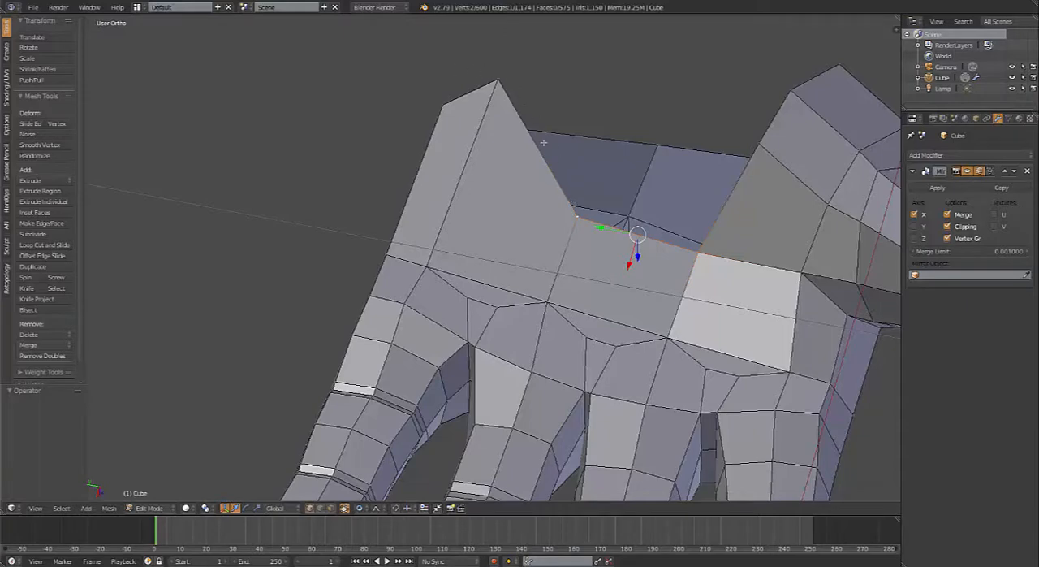
{"action": "right_click", "coordinate": [494, 300]}
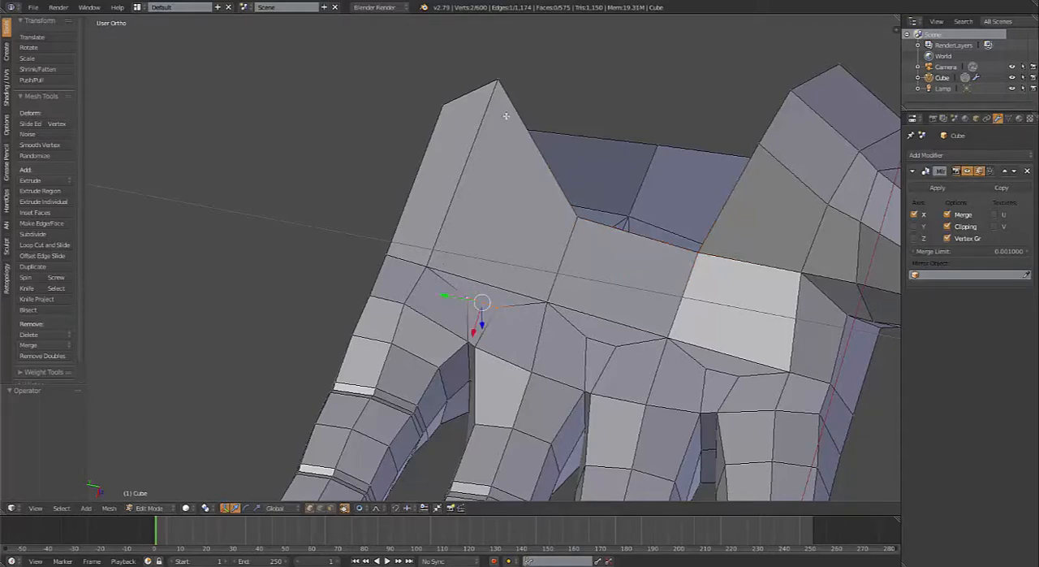
{"action": "right_click", "coordinate": [498, 79]}
{"action": "key", "text": "x"}
{"action": "left_click", "coordinate": [498, 84]}
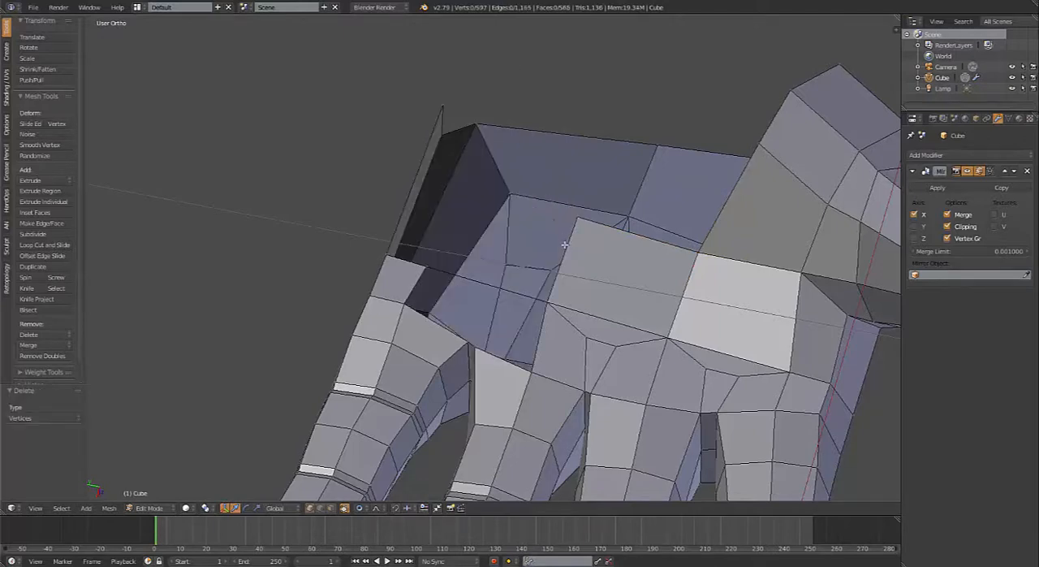
{"action": "right_click", "coordinate": [433, 275]}
{"action": "key", "text": "x"}
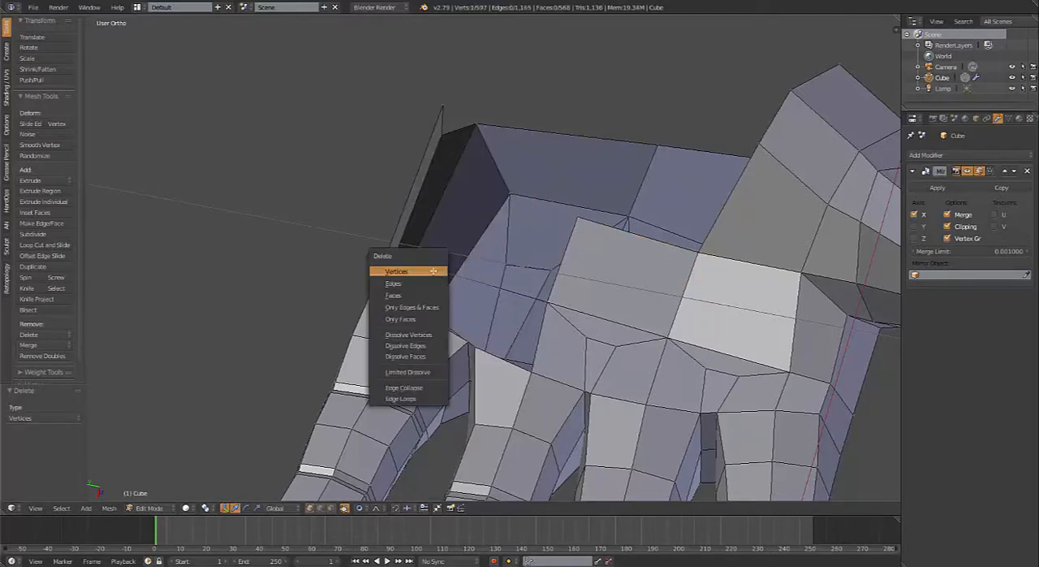
{"action": "left_click", "coordinate": [432, 276]}
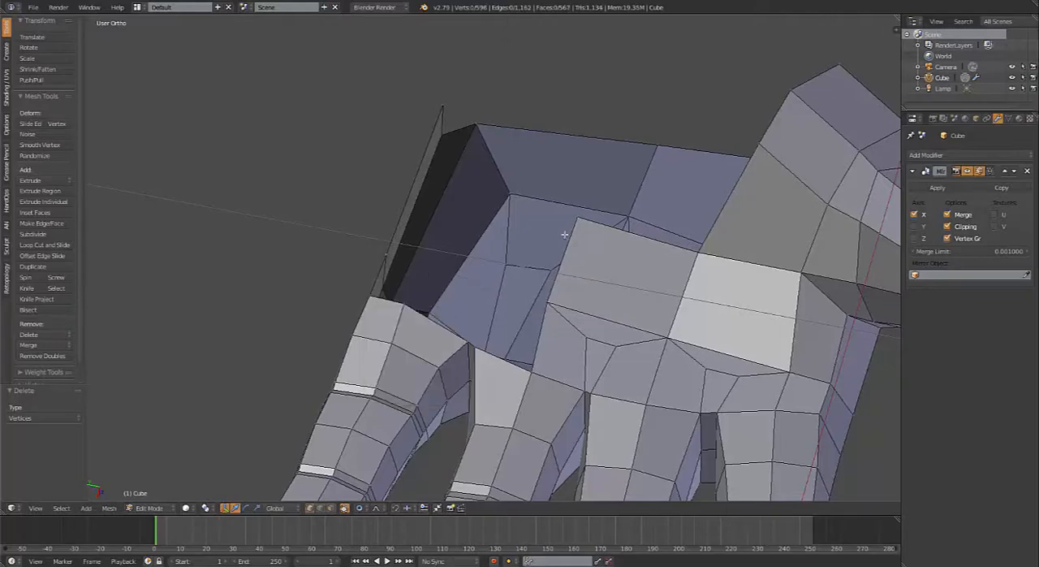
Step: Extrude the palm's pinky-side edge outward and fill the gap between the new face and the ring finger base
{"action": "scroll", "coordinate": [564, 236], "scroll_direction": "up", "scroll_amount": 5}
{"action": "right_click", "coordinate": [572, 294]}
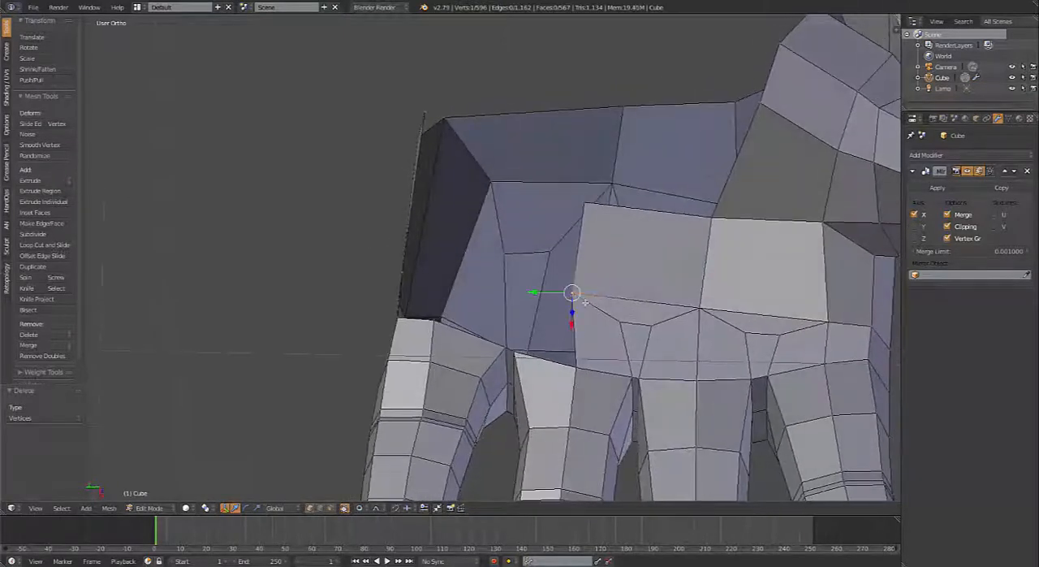
{"action": "key", "text": "e"}
{"action": "left_click", "coordinate": [548, 227]}
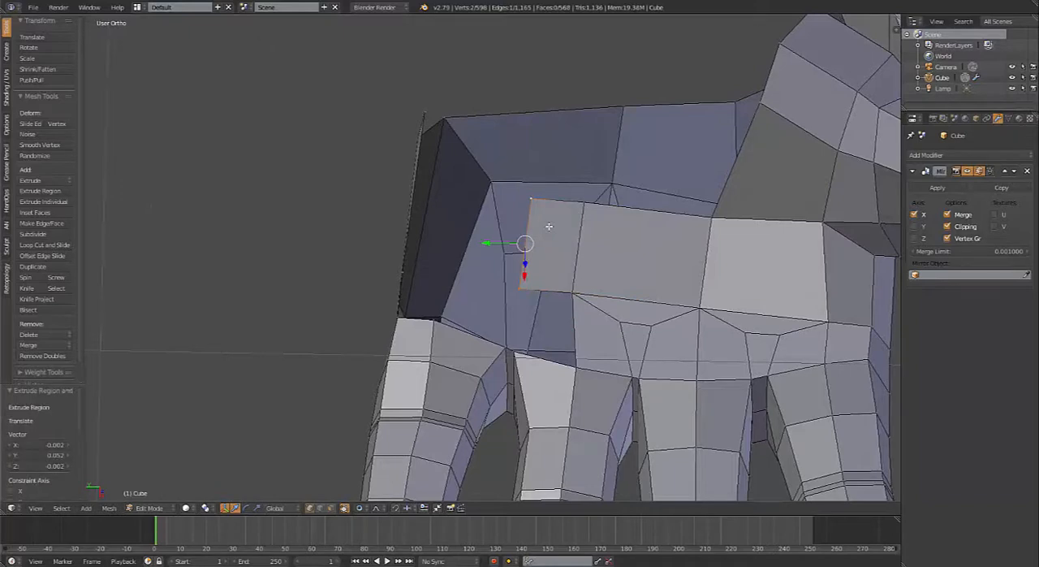
{"action": "right_click", "coordinate": [573, 294]}
{"action": "right_click", "coordinate": [574, 362], "text": "shift"}
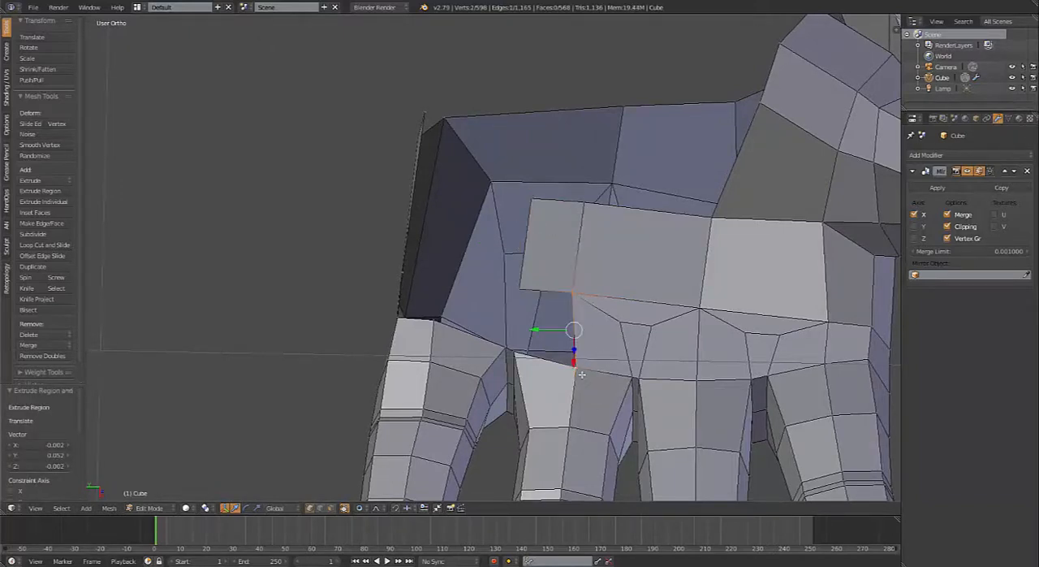
{"action": "key", "text": "f"}
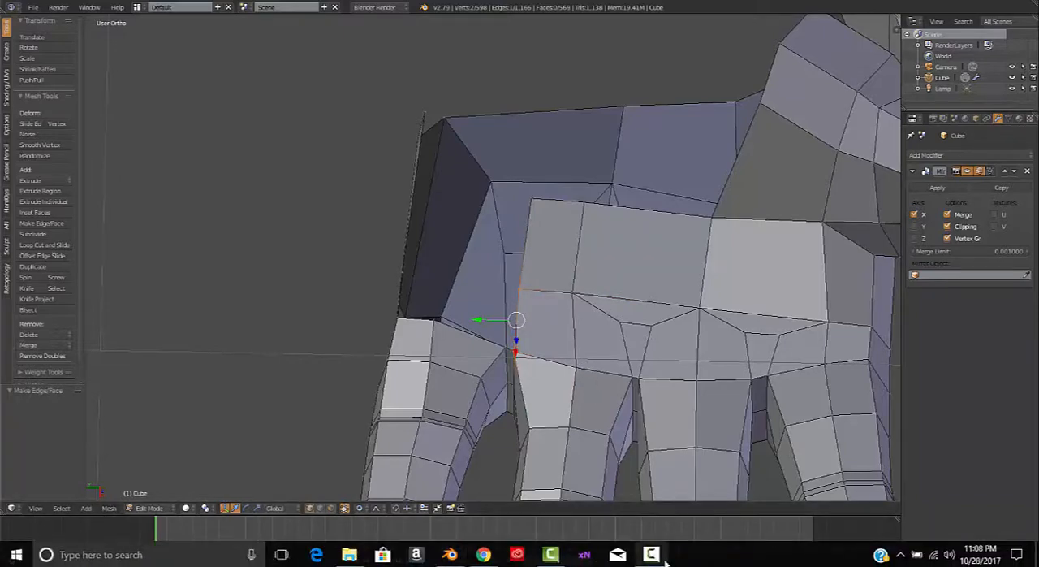
{"action": "left_click", "coordinate": [664, 555]}
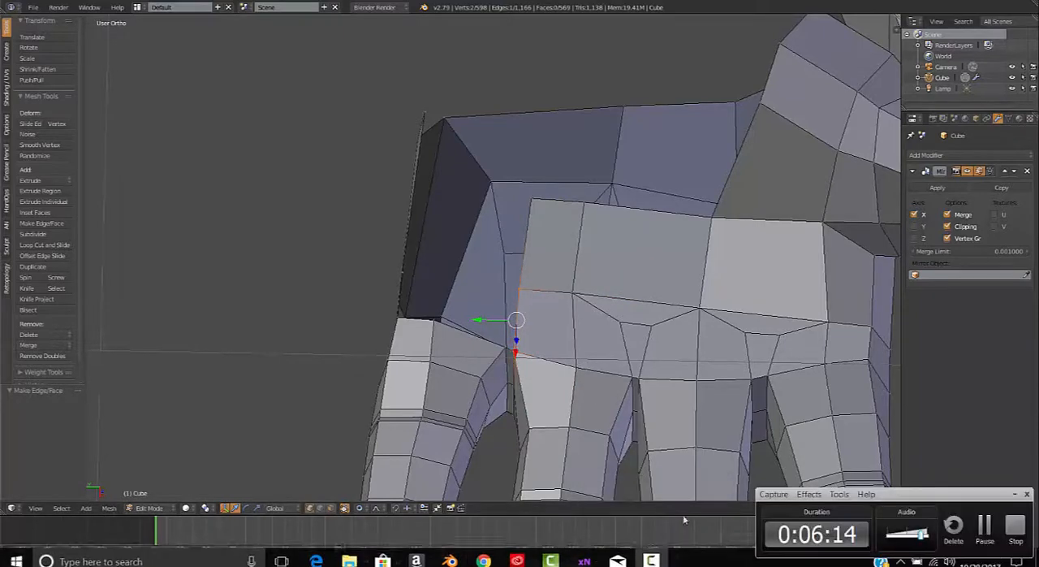
{"action": "left_click", "coordinate": [1014, 495]}
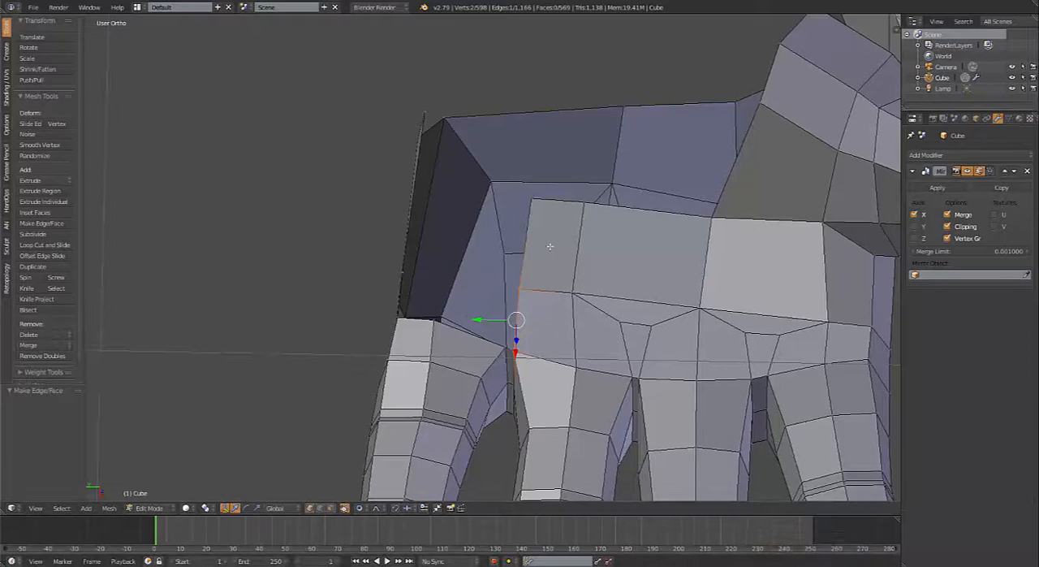
Step: Move the wrist-side vertex between the new palm face and its neighbour slightly toward the wrist
{"action": "right_click", "coordinate": [581, 209]}
{"action": "key", "text": "g"}
{"action": "left_click", "coordinate": [607, 209]}
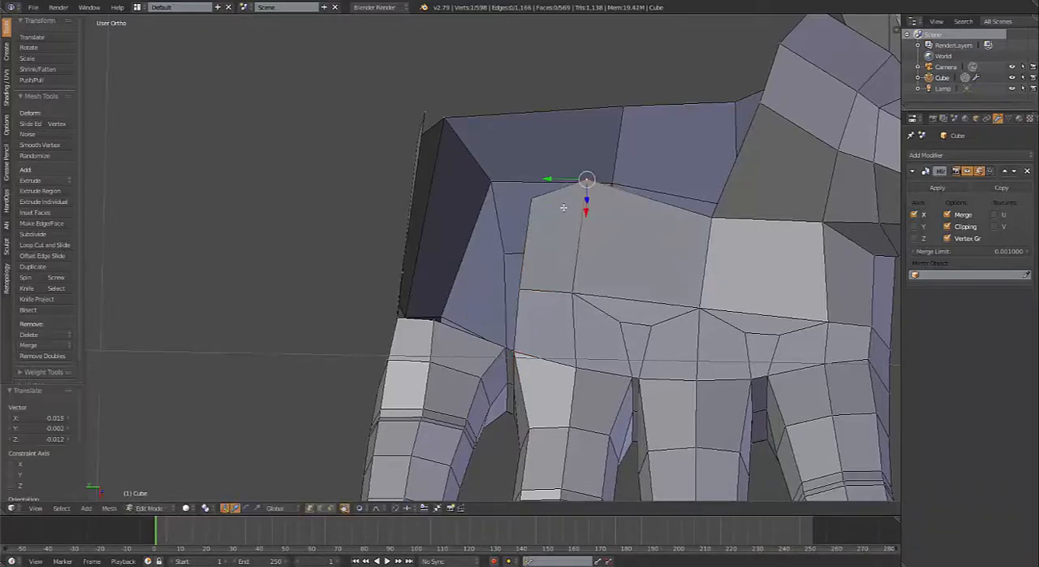
Step: Extrude the new palm face's wrist-side edge toward the wrist and rotate it by about -12.1°
{"action": "right_click", "coordinate": [544, 208], "text": "shift"}
{"action": "mouse_move", "coordinate": [558, 213]}
{"action": "middle_mouse_down"}
{"action": "mouse_move", "coordinate": [585, 240]}
{"action": "mouse_move", "coordinate": [560, 213]}
{"action": "middle_mouse_up"}
{"action": "key", "text": "e"}
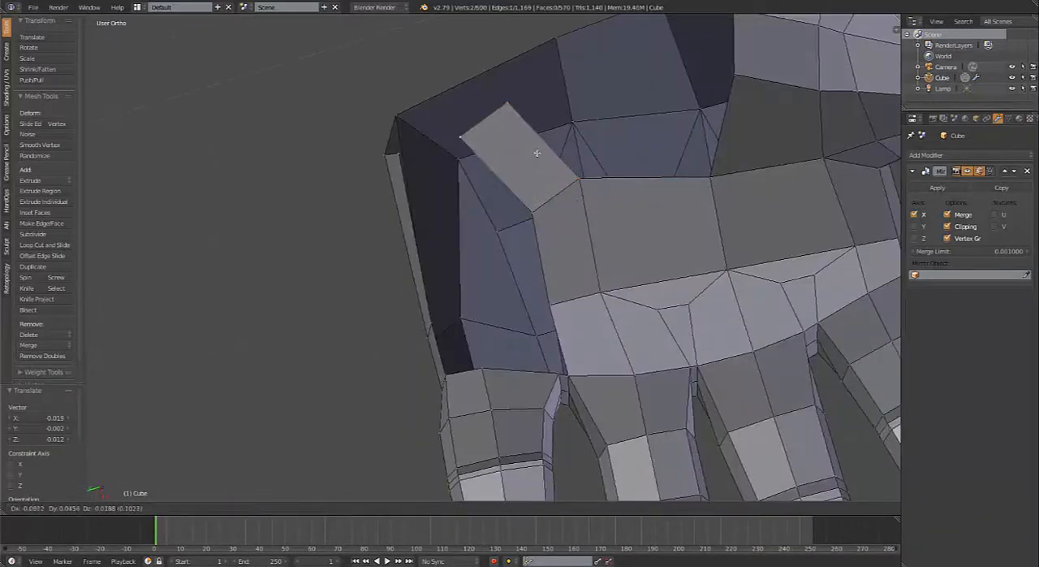
{"action": "left_click", "coordinate": [534, 137]}
{"action": "key", "text": "r"}
{"action": "left_click", "coordinate": [542, 206]}
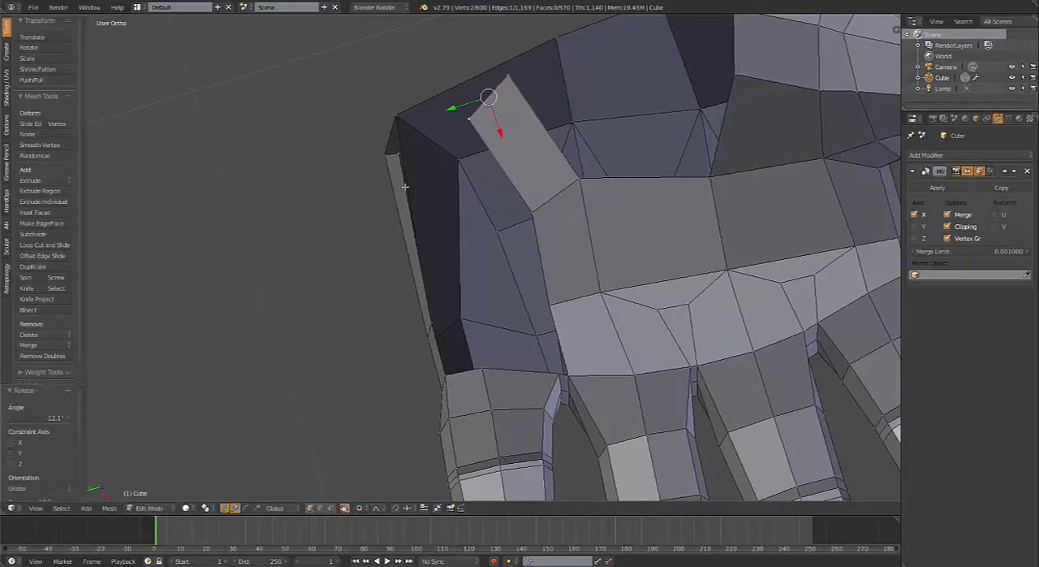
Step: Move the wrist-end corner vertex of the pinky-side strip inward toward the fingers using a proportional size of 0.03
{"action": "middle_click_drag", "start_coordinate": [542, 206], "coordinate": [378, 168]}
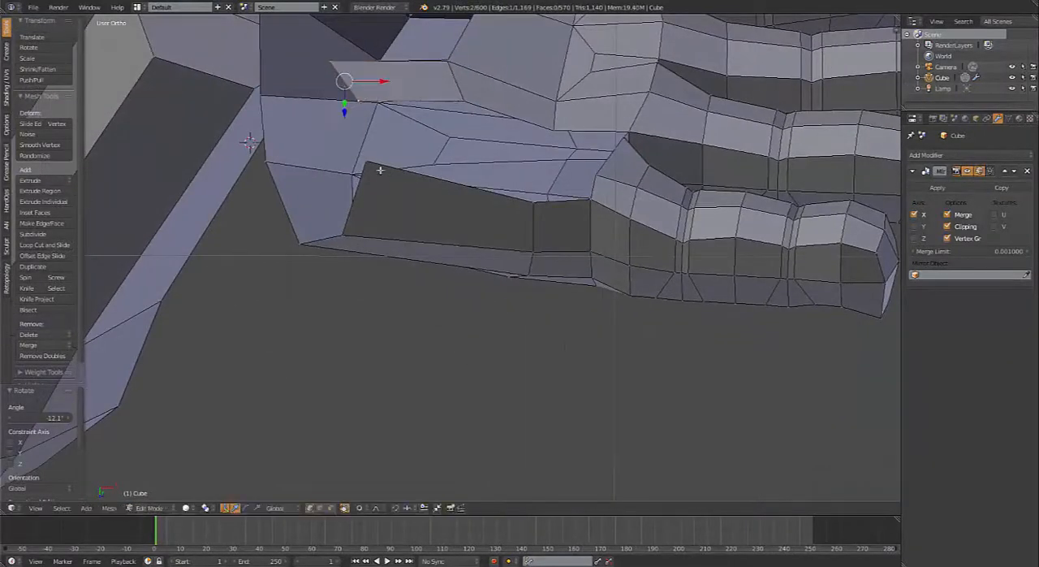
{"action": "right_click", "coordinate": [378, 167]}
{"action": "key", "text": "g"}
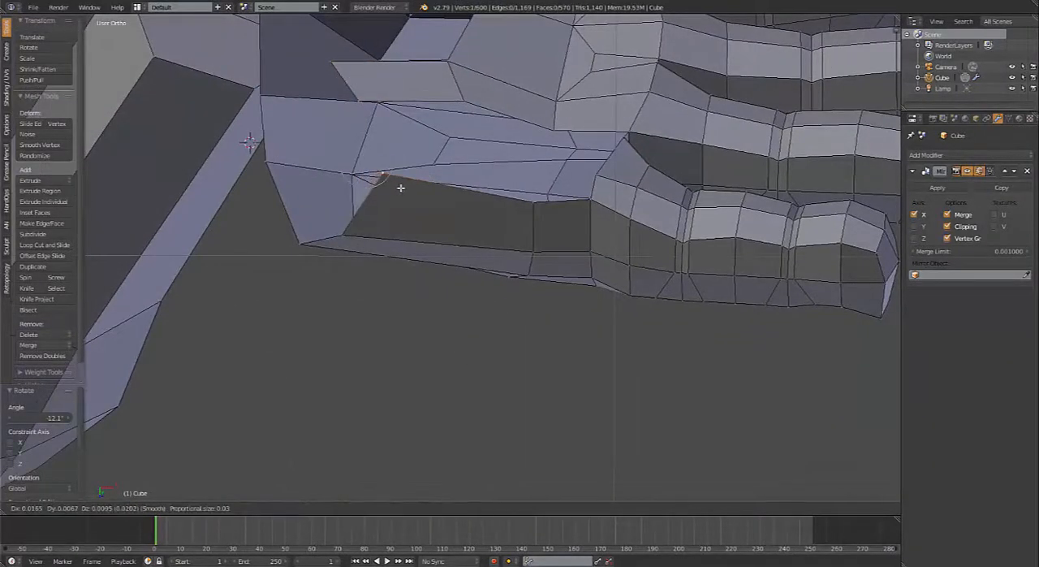
{"action": "left_click", "coordinate": [400, 188]}
Step: Fill a face joining the extruded palm strip's end edge to the wrist end of the hand's pinky side
{"action": "right_click", "coordinate": [354, 97]}
{"action": "right_click", "coordinate": [333, 68], "text": "shift"}
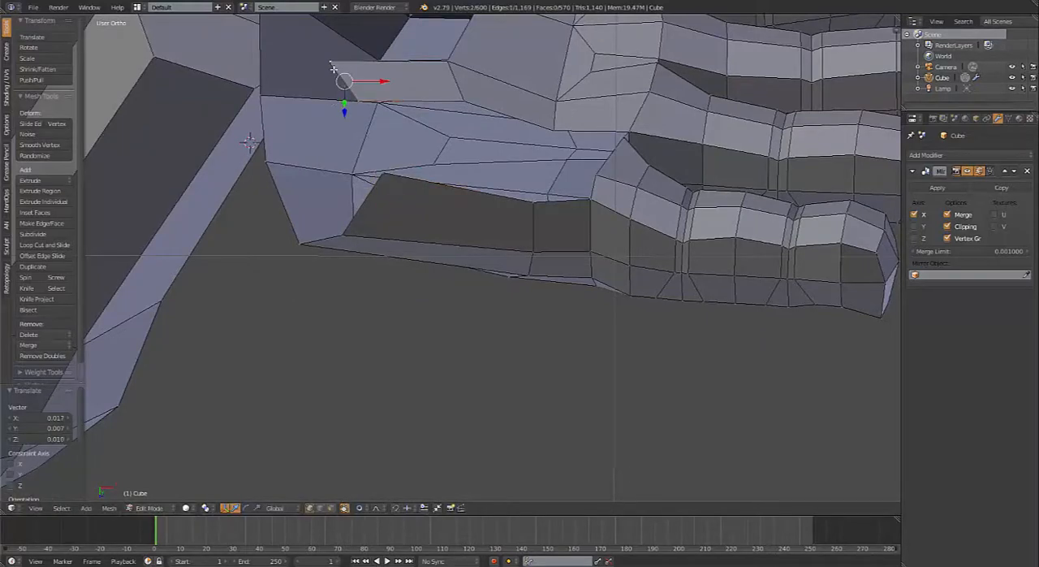
{"action": "right_click", "coordinate": [381, 172], "text": "shift"}
{"action": "right_click", "coordinate": [352, 224], "text": "shift"}
{"action": "key", "text": "f"}
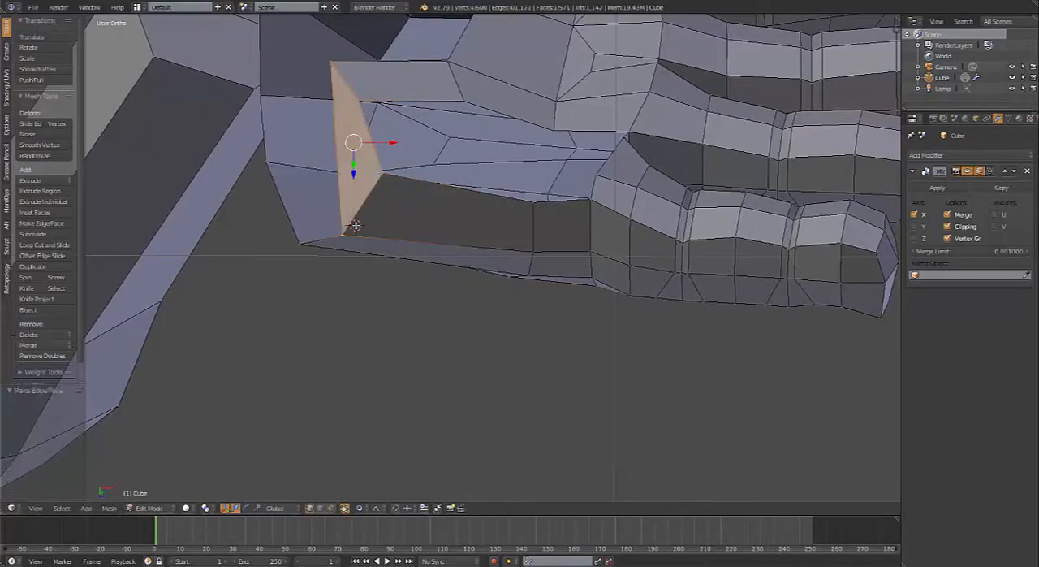
Step: Fill a four-sided face between the palm's open pinky-side edge and the upper edge of the hand's outer side
{"action": "middle_click_drag", "start_coordinate": [354, 225], "coordinate": [279, 226]}
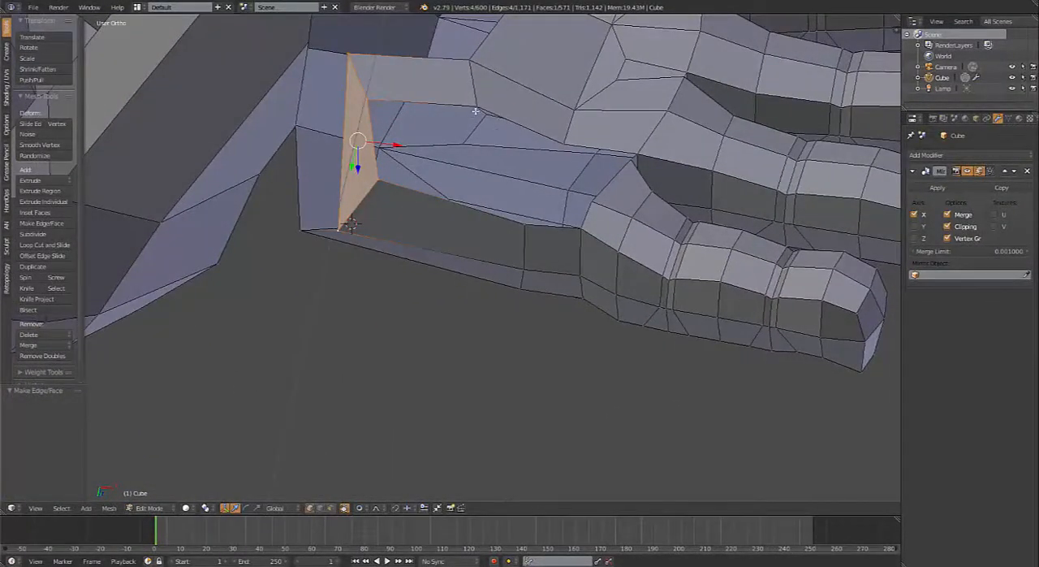
{"action": "right_click", "coordinate": [475, 108]}
{"action": "right_click", "coordinate": [374, 186]}
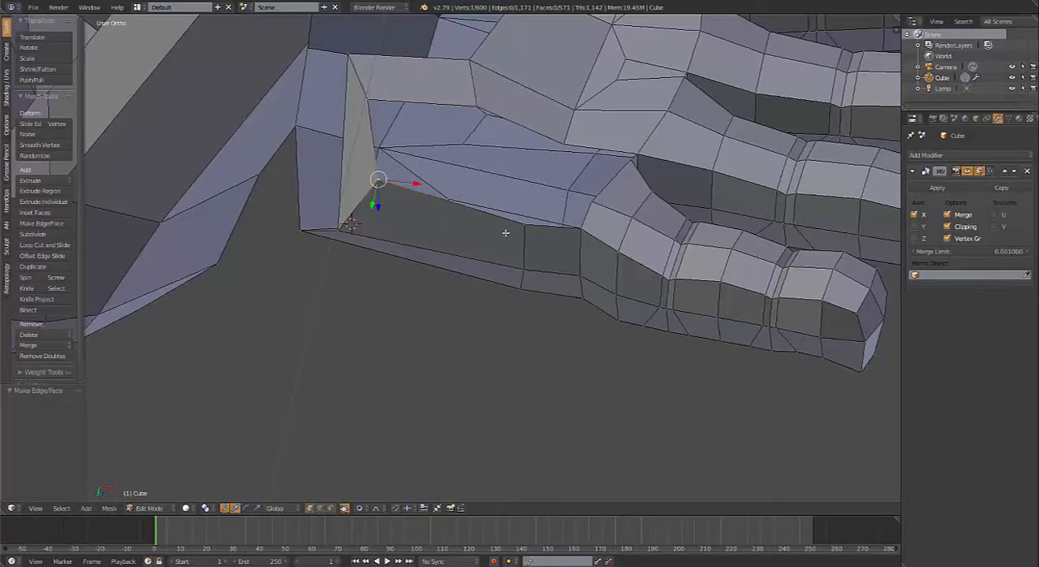
{"action": "right_click", "coordinate": [472, 102]}
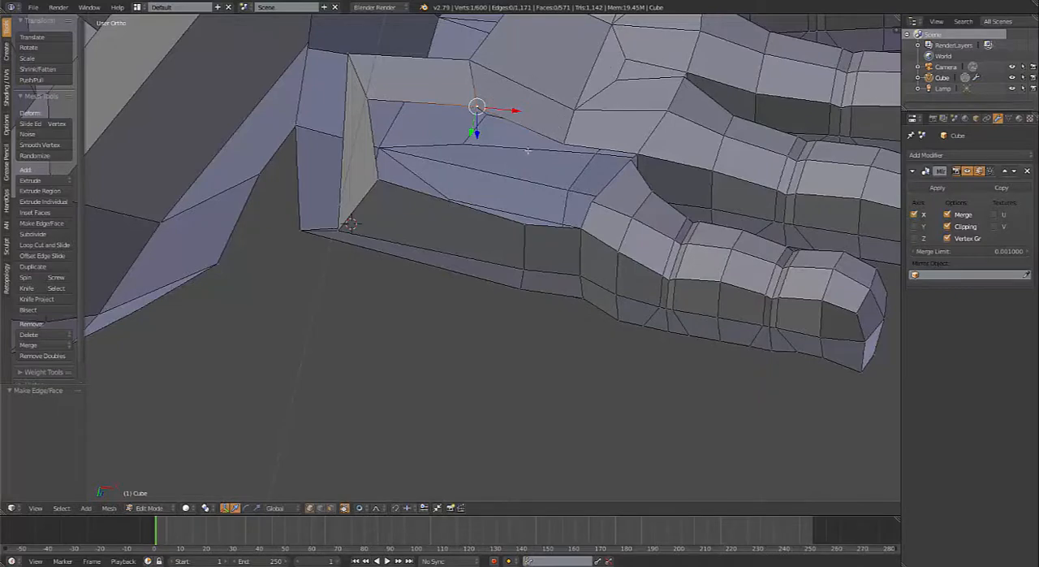
{"action": "middle_click_drag", "start_coordinate": [483, 217], "coordinate": [539, 250]}
{"action": "right_click", "coordinate": [540, 250], "text": "shift"}
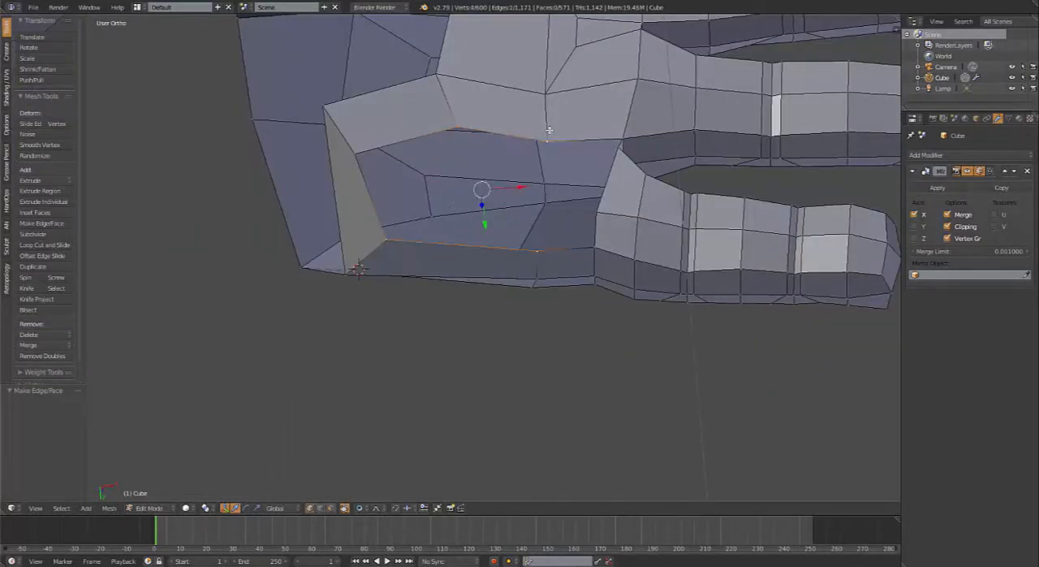
{"action": "key", "text": "f"}
Step: Add one lengthwise loop cut through the new pinky-side palm face and raise it to round the palm
{"action": "middle_click_drag", "start_coordinate": [515, 172], "coordinate": [501, 223]}
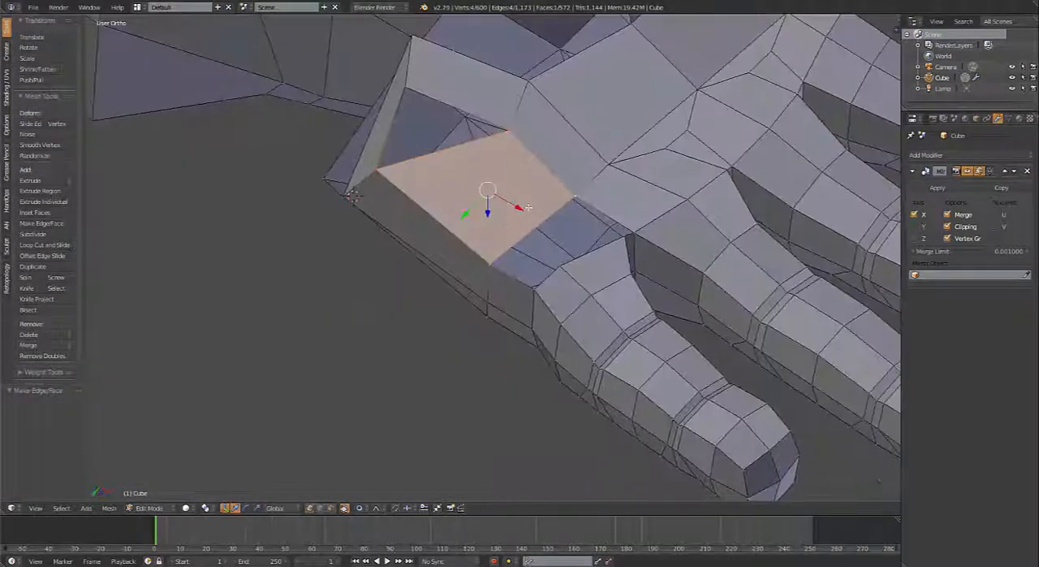
{"action": "key", "text": "ctrl+r"}
{"action": "left_click", "coordinate": [529, 218]}
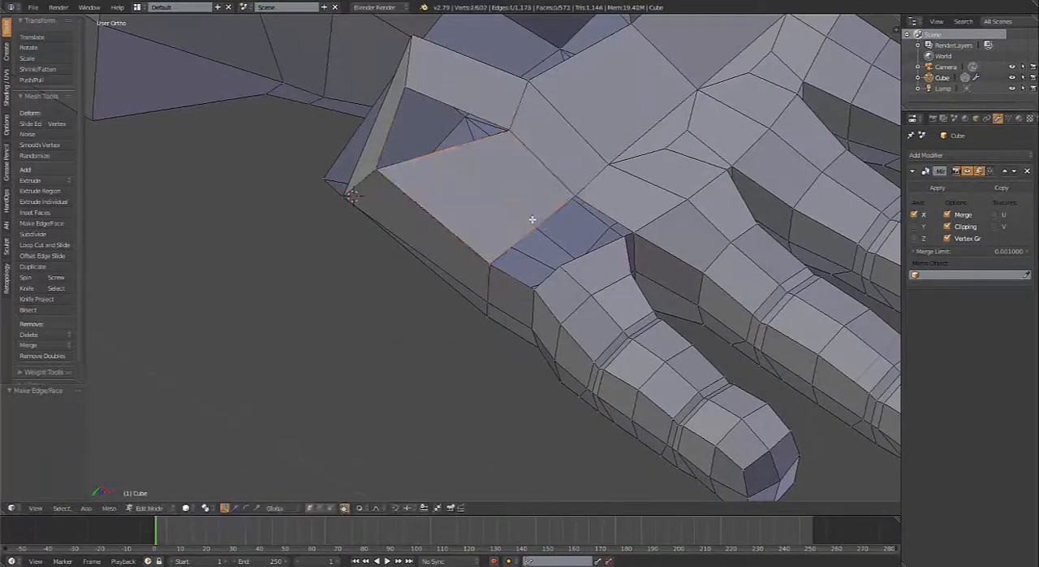
{"action": "left_click", "coordinate": [528, 218]}
{"action": "middle_click_drag", "start_coordinate": [558, 236], "coordinate": [486, 160]}
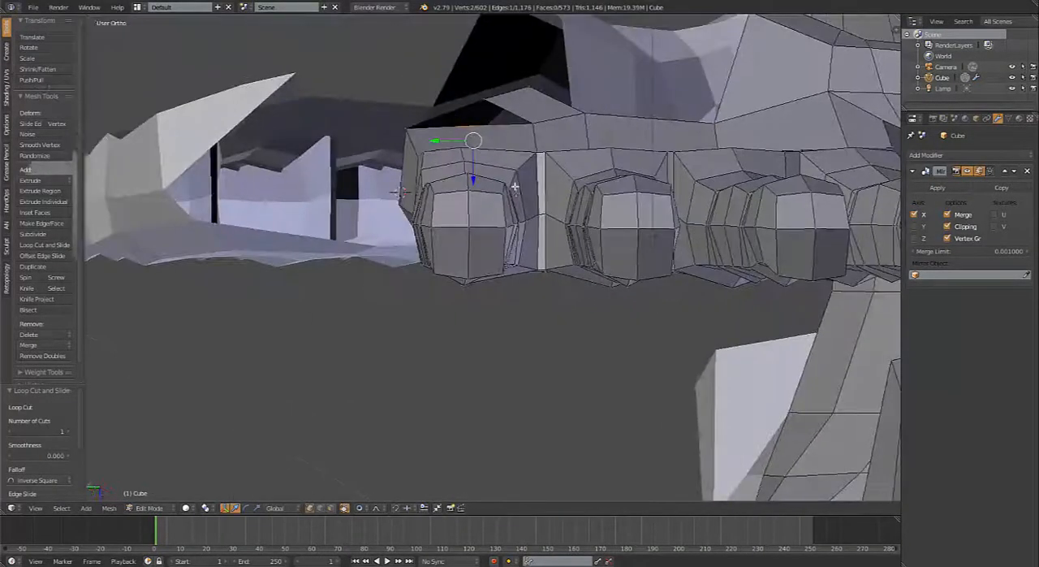
{"action": "key", "text": "g"}
{"action": "left_click", "coordinate": [471, 147]}
{"action": "key", "text": "ctrl+z"}
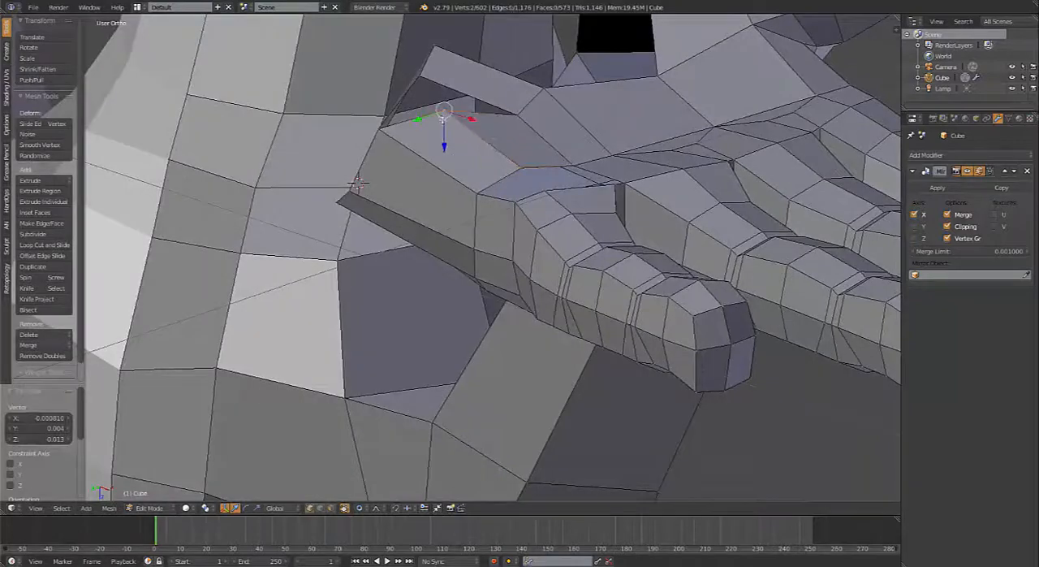
Step: Reposition the palm strip's outer corner vertex and the new loop's wrist-end vertex closer together across the gap
{"action": "middle_click_drag", "start_coordinate": [469, 188], "coordinate": [539, 251]}
{"action": "right_click", "coordinate": [295, 153]}
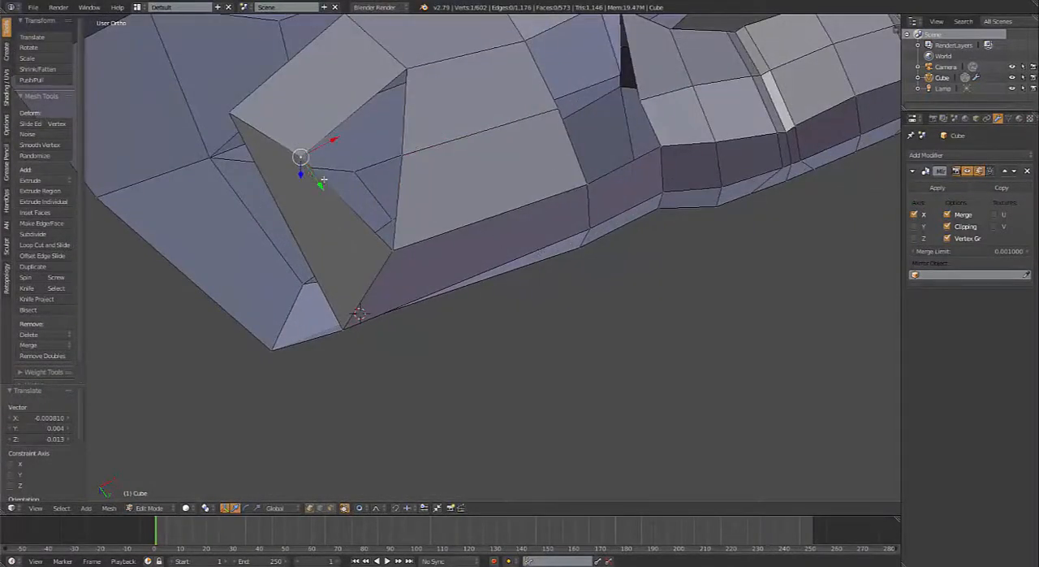
{"action": "left_click_drag", "start_coordinate": [299, 155], "coordinate": [325, 151]}
{"action": "right_click", "coordinate": [401, 154]}
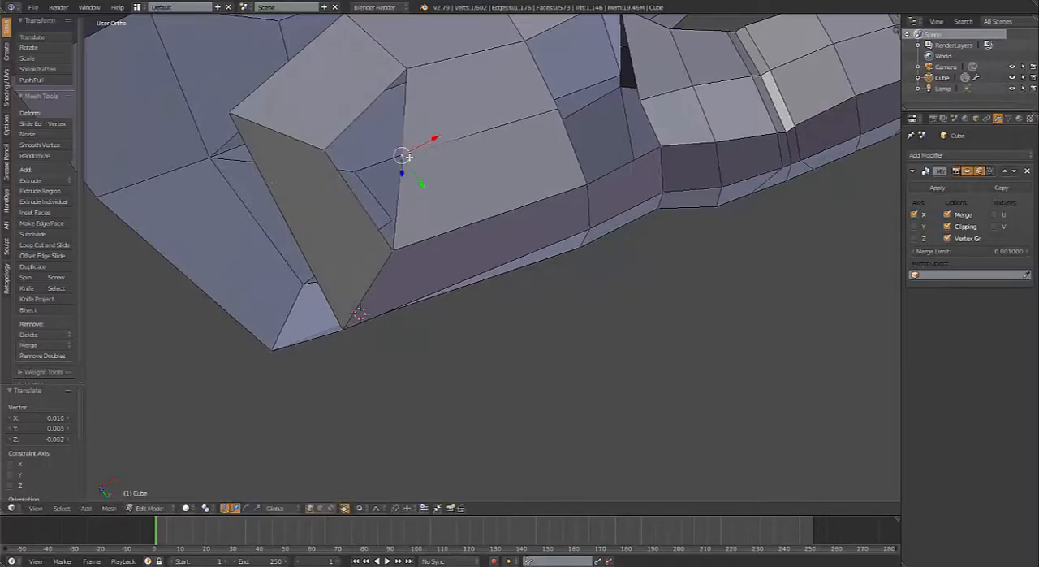
{"action": "left_click_drag", "start_coordinate": [407, 158], "coordinate": [390, 152]}
Step: Add one lengthwise loop cut to the inner pinky-side palm face and one crosswise loop cut to the extruded wrist strip
{"action": "middle_click_drag", "start_coordinate": [601, 140], "coordinate": [332, 222], "text": "shift"}
{"action": "middle_click_drag", "start_coordinate": [393, 200], "coordinate": [382, 207]}
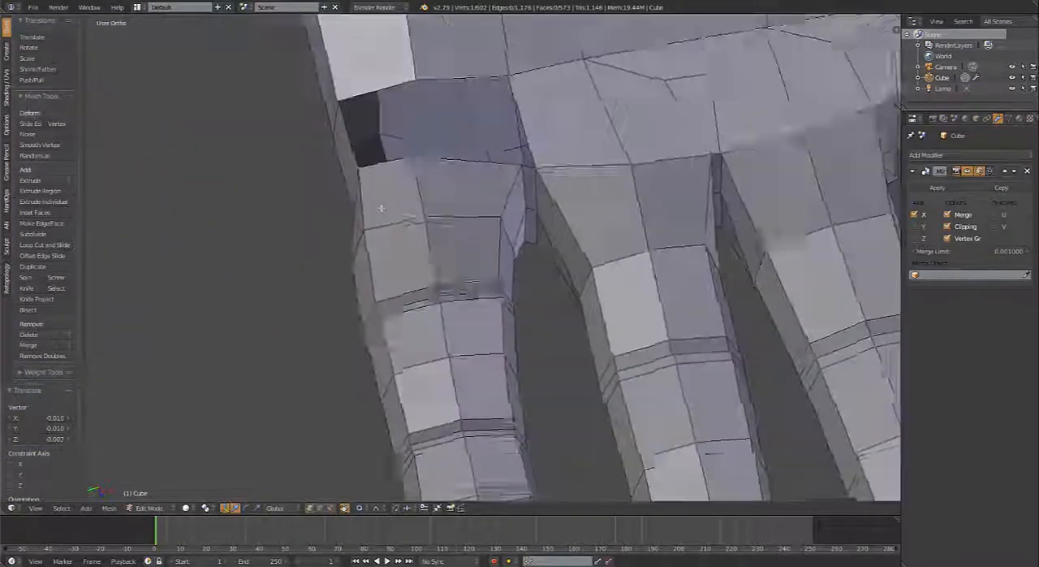
{"action": "scroll", "coordinate": [528, 158], "scroll_direction": "up", "scroll_amount": 1}
{"action": "middle_click_drag", "start_coordinate": [528, 159], "coordinate": [521, 198]}
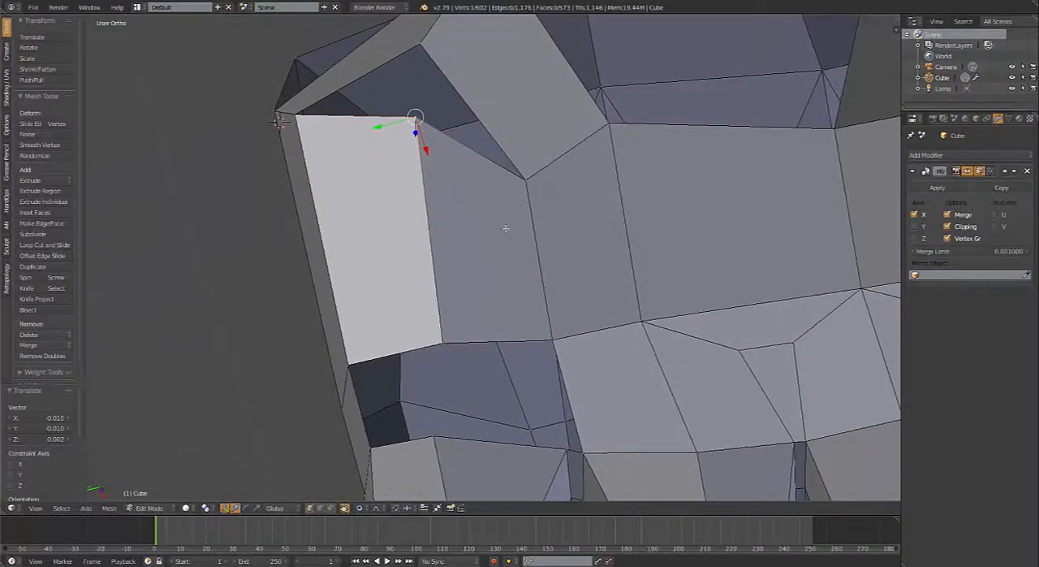
{"action": "key", "text": "ctrl+r"}
{"action": "left_click", "coordinate": [483, 157]}
{"action": "right_click", "coordinate": [489, 153]}
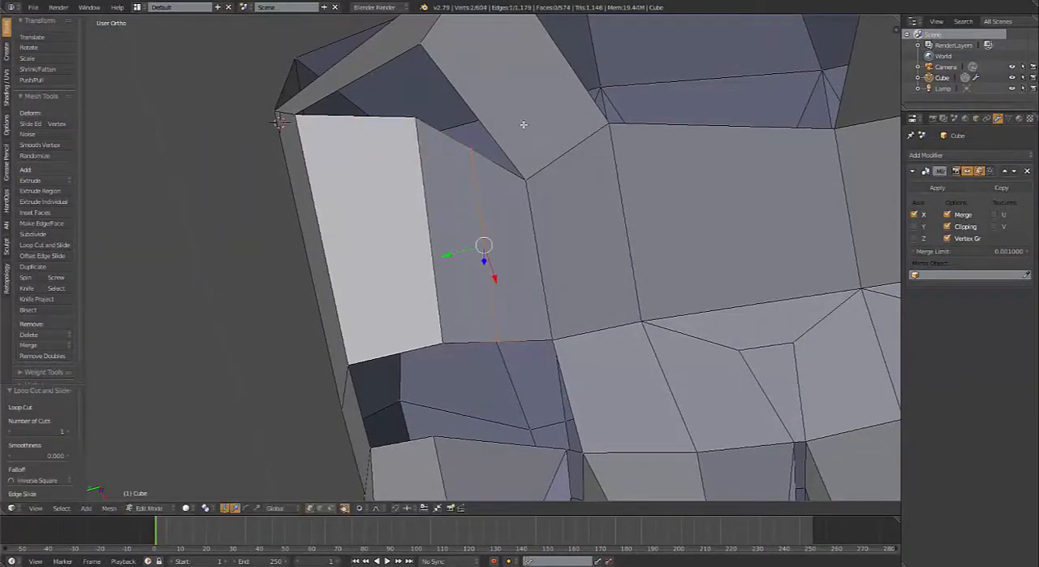
{"action": "key", "text": "ctrl+r"}
{"action": "left_click", "coordinate": [495, 120]}
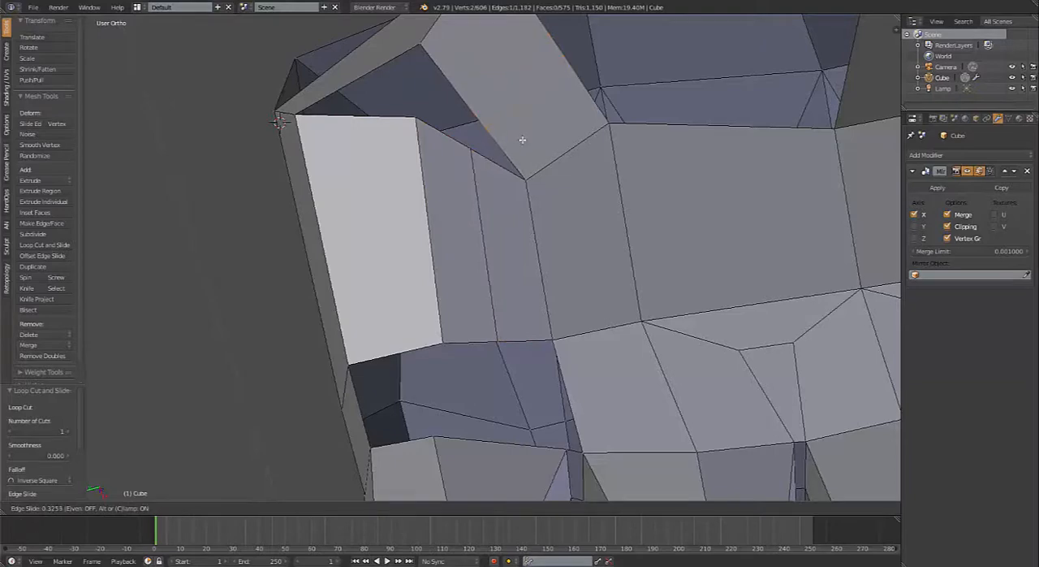
{"action": "left_click", "coordinate": [522, 139]}
Step: Fill the gap between the pinky-side palm faces and the pinky base with a row of faces
{"action": "scroll", "coordinate": [532, 140], "scroll_direction": "down", "scroll_amount": 5}
{"action": "middle_click_drag", "start_coordinate": [545, 208], "coordinate": [552, 116], "text": "shift"}
{"action": "scroll", "coordinate": [552, 116], "scroll_direction": "up", "scroll_amount": 4}
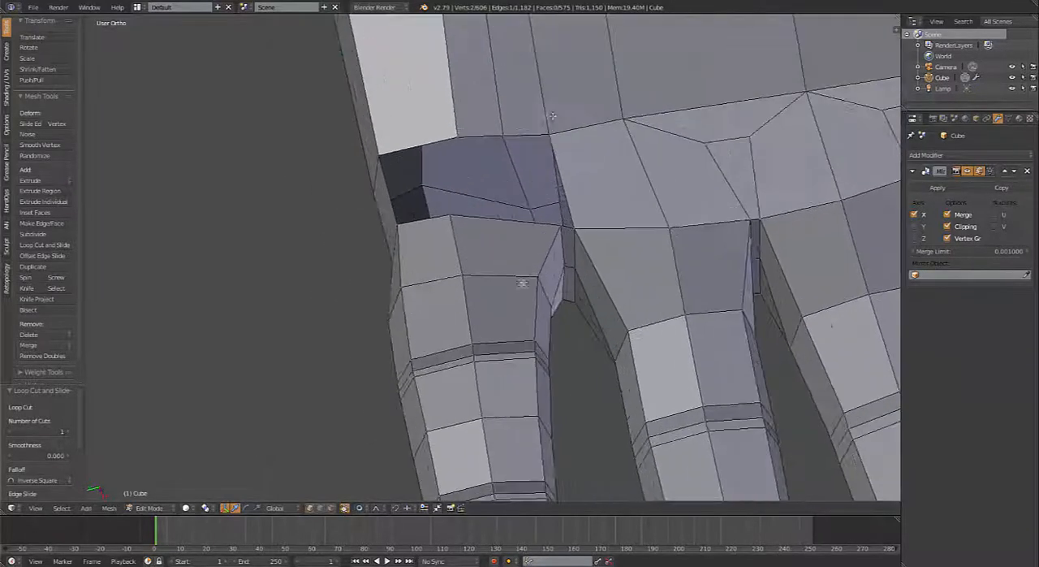
{"action": "right_click", "coordinate": [557, 139]}
{"action": "key", "text": "f"}
{"action": "key", "text": "f"}
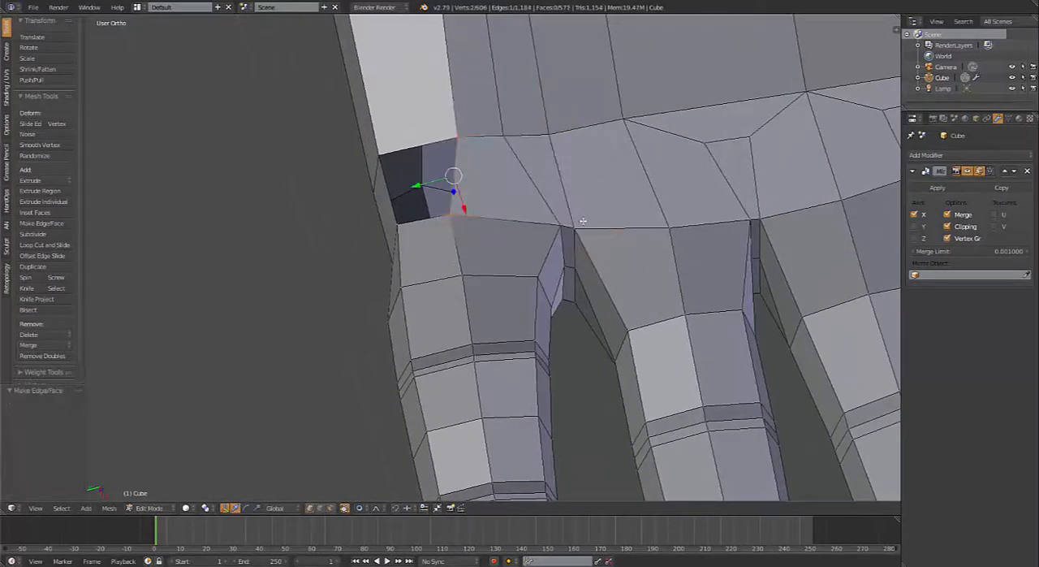
{"action": "key", "text": "f"}
Step: Merge the wrist strip's new middle vertex with the facing loop vertex of the pinky-side palm at center
{"action": "scroll", "coordinate": [519, 153], "scroll_direction": "down", "scroll_amount": 4}
{"action": "middle_click_drag", "start_coordinate": [510, 144], "coordinate": [546, 271], "text": "shift"}
{"action": "scroll", "coordinate": [551, 281], "scroll_direction": "up", "scroll_amount": 4}
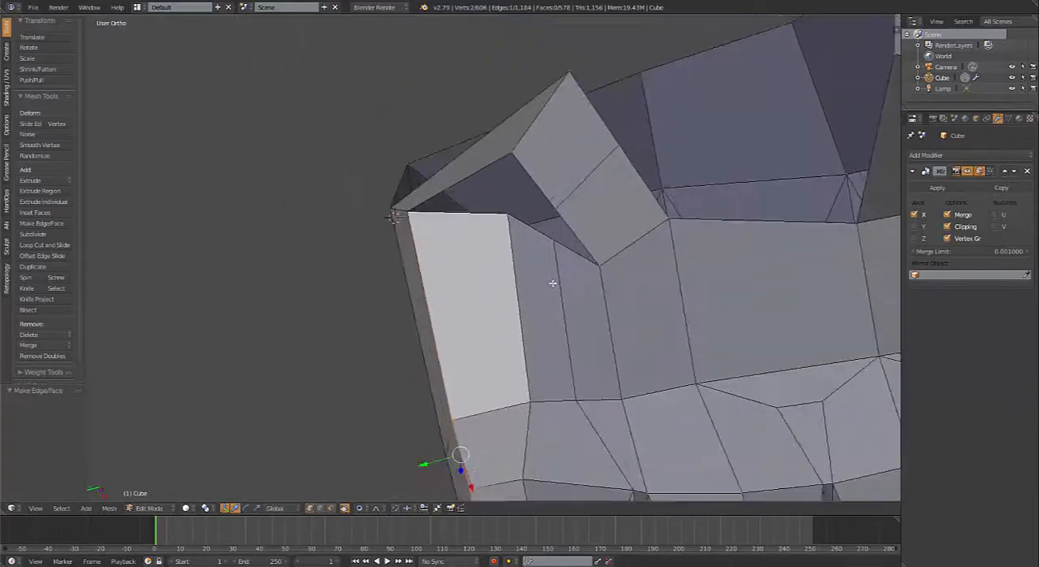
{"action": "right_click", "coordinate": [559, 211]}
{"action": "right_click", "coordinate": [570, 250], "text": "shift"}
{"action": "left_click", "coordinate": [567, 249]}
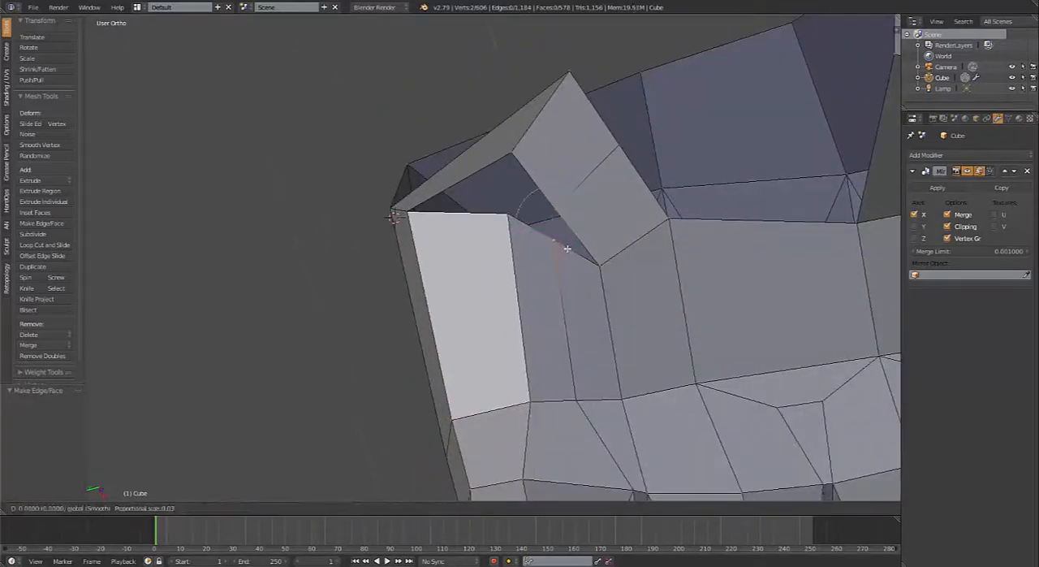
{"action": "key", "text": "alt+m"}
{"action": "left_click", "coordinate": [568, 257]}
Step: Merge the wrist strip's outer corner vertex with the adjacent pinky-side palm vertex at center, closing the remaining hole
{"action": "right_click", "coordinate": [510, 215]}
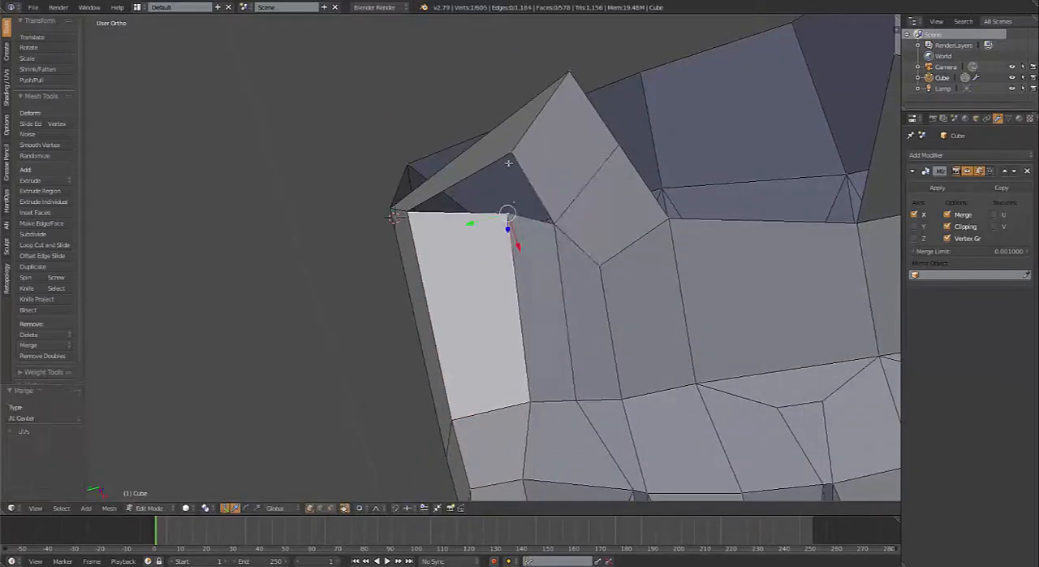
{"action": "right_click", "coordinate": [510, 161], "text": "shift"}
{"action": "key", "text": "alt+m"}
{"action": "left_click", "coordinate": [510, 156]}
{"action": "scroll", "coordinate": [505, 209], "scroll_direction": "down", "scroll_amount": 5}
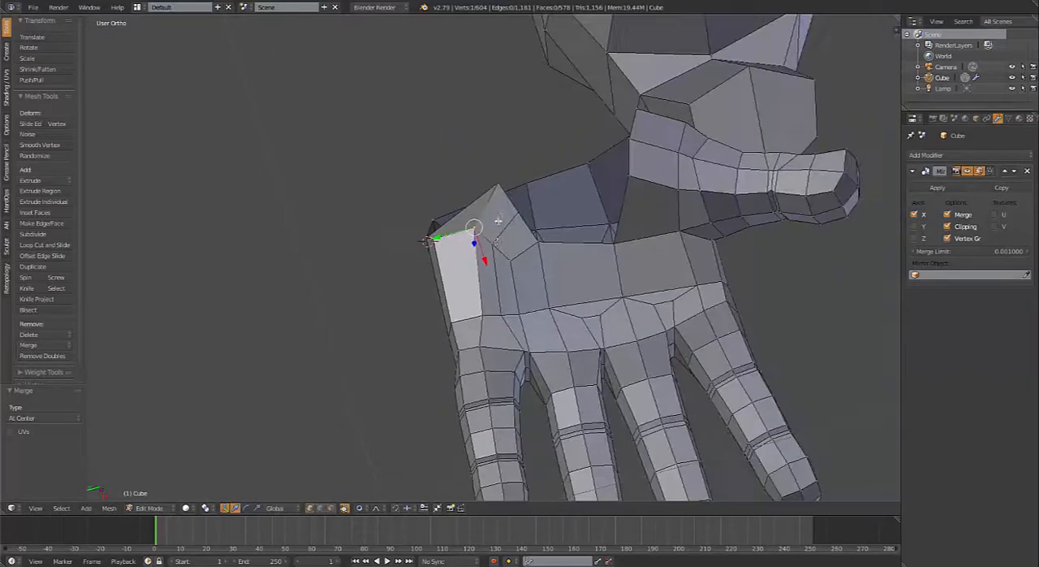
{"action": "middle_click_drag", "start_coordinate": [496, 242], "coordinate": [498, 319]}
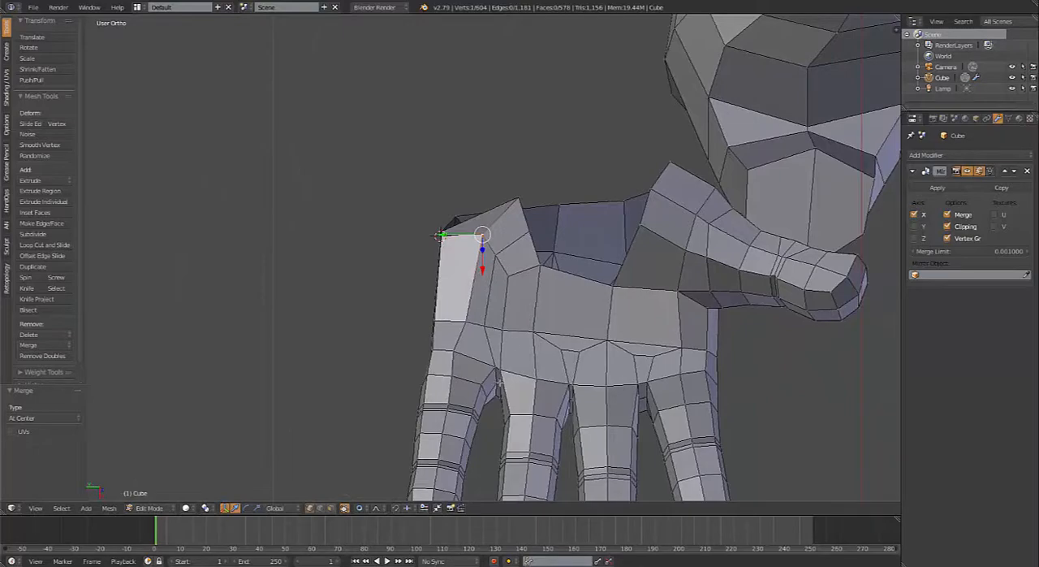
{"action": "key", "text": "ctrl+r"}
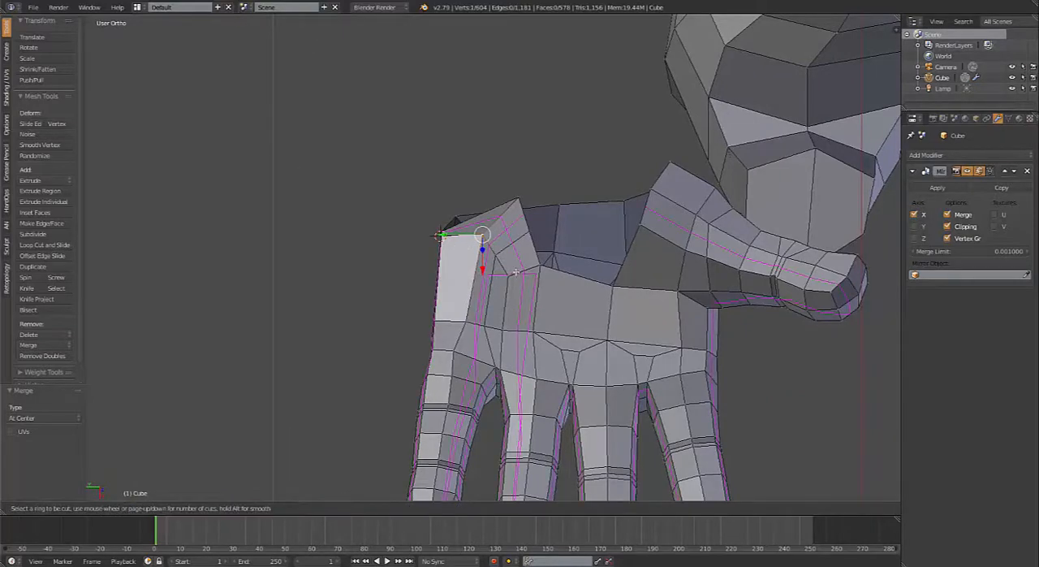
{"action": "right_click", "coordinate": [523, 273]}
Step: Fill a face on the pinky side of the wrist opening between the pinky-side palm and the back of the wrist
{"action": "middle_click_drag", "start_coordinate": [528, 295], "coordinate": [657, 259]}
{"action": "right_click", "coordinate": [466, 306], "text": "alt"}
{"action": "mouse_move", "coordinate": [420, 310]}
{"action": "middle_mouse_down"}
{"action": "mouse_move", "coordinate": [303, 368]}
{"action": "mouse_move", "coordinate": [418, 325]}
{"action": "mouse_move", "coordinate": [439, 302]}
{"action": "middle_mouse_up"}
{"action": "right_click", "coordinate": [445, 290]}
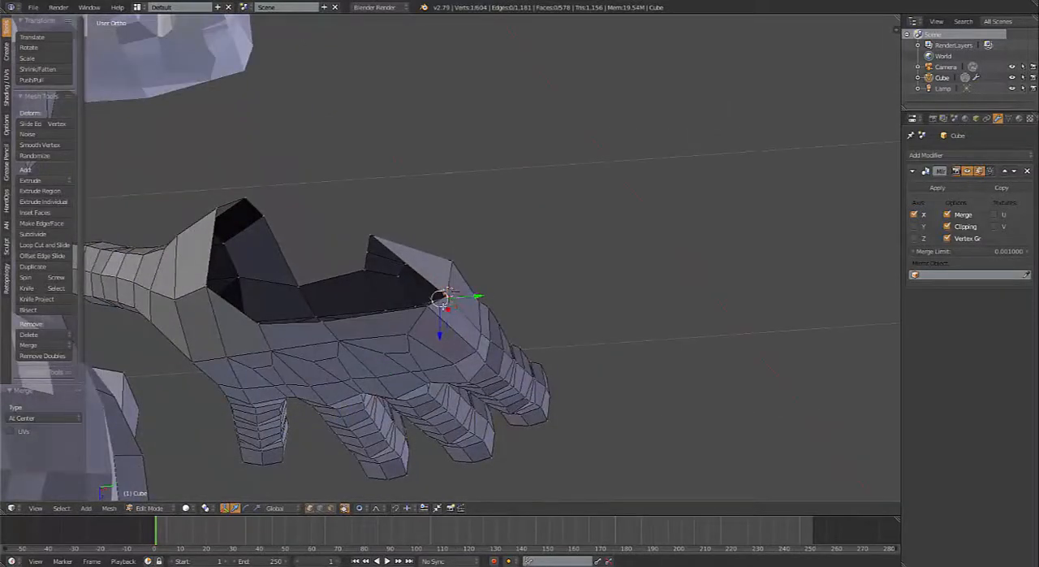
{"action": "right_click", "coordinate": [447, 294]}
{"action": "middle_click_drag", "start_coordinate": [447, 290], "coordinate": [355, 451]}
{"action": "scroll", "coordinate": [421, 295], "scroll_direction": "up", "scroll_amount": 1}
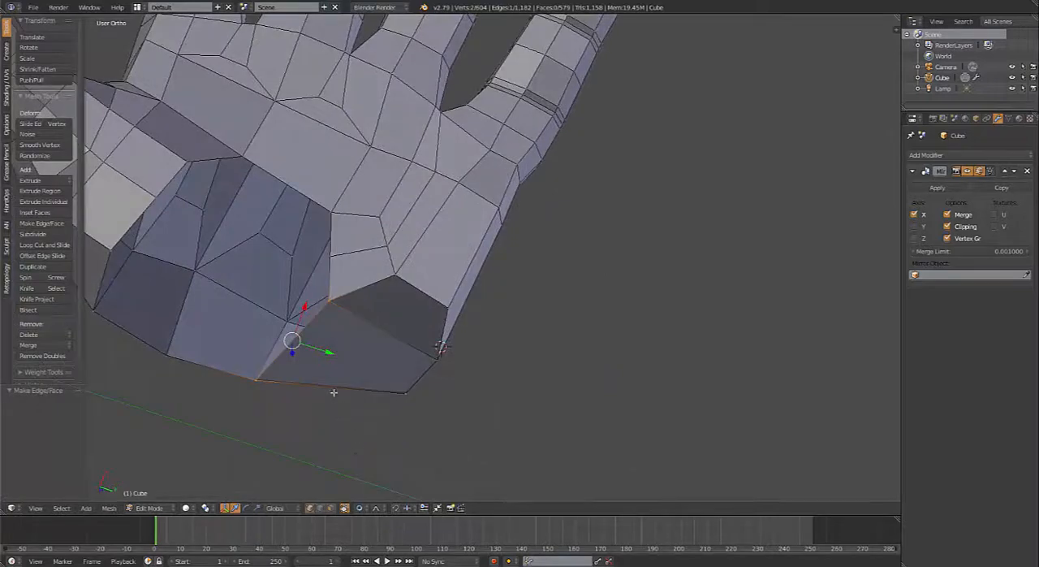
Step: Compare the wrist opening's loop with the forearm's open end and fill the opening's palm-side gap from thumb base to pinky-side palm with two faces
{"action": "scroll", "coordinate": [350, 314], "scroll_direction": "down", "scroll_amount": 3}
{"action": "right_click", "coordinate": [368, 302], "text": "alt"}
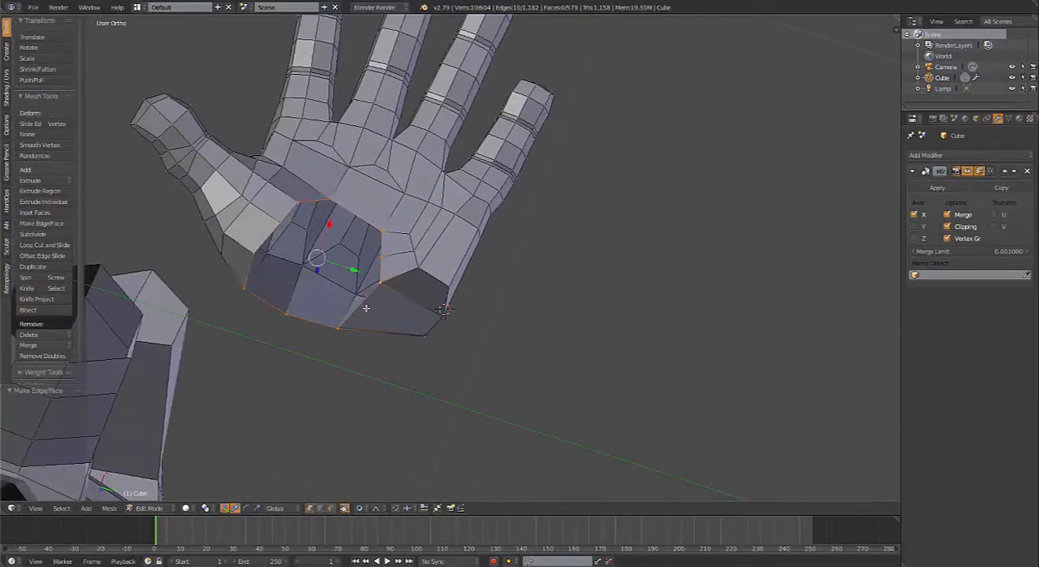
{"action": "middle_click_drag", "start_coordinate": [362, 312], "coordinate": [357, 352]}
{"action": "scroll", "coordinate": [357, 349], "scroll_direction": "down", "scroll_amount": 5}
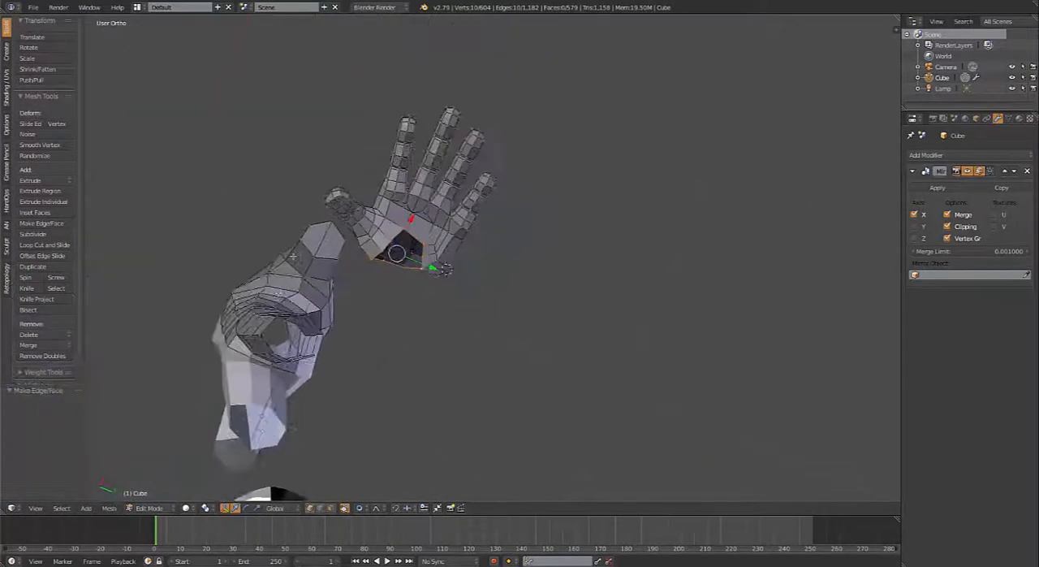
{"action": "middle_click_drag", "start_coordinate": [355, 227], "coordinate": [341, 278]}
{"action": "right_click", "coordinate": [328, 196]}
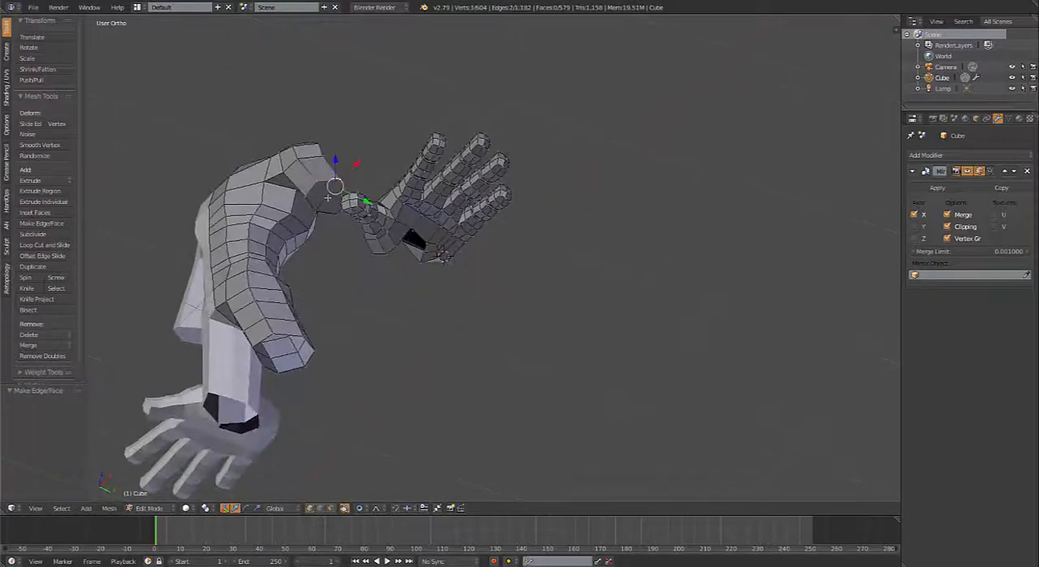
{"action": "middle_click_drag", "start_coordinate": [330, 212], "coordinate": [462, 321]}
{"action": "scroll", "coordinate": [449, 243], "scroll_direction": "up", "scroll_amount": 7}
{"action": "right_click", "coordinate": [449, 274]}
{"action": "key", "text": "f"}
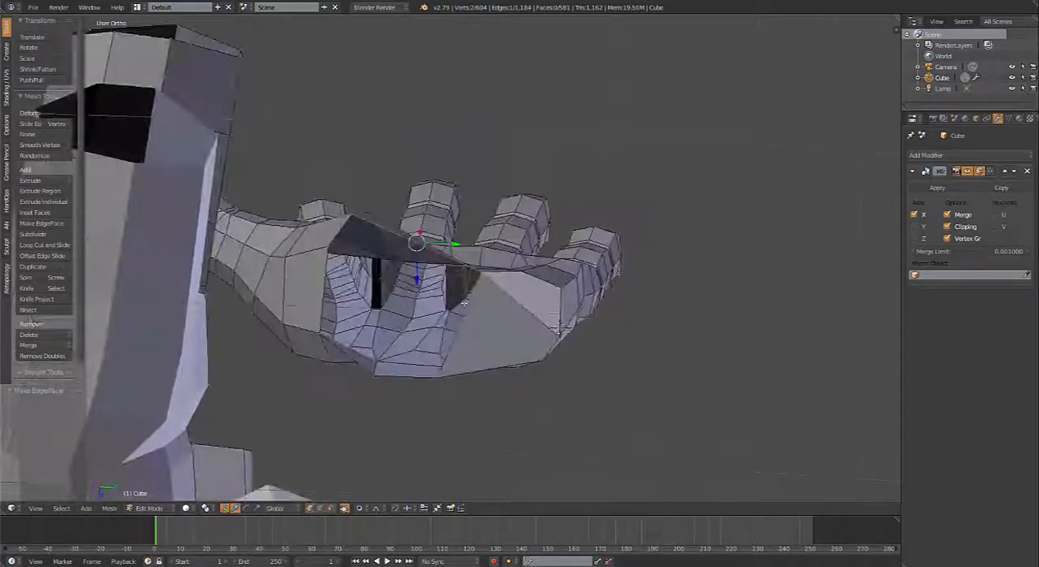
Step: Select the six-vertex loop around the wrist opening and shape it into a circle with LoopTools Circle
{"action": "middle_click_drag", "start_coordinate": [503, 268], "coordinate": [481, 302]}
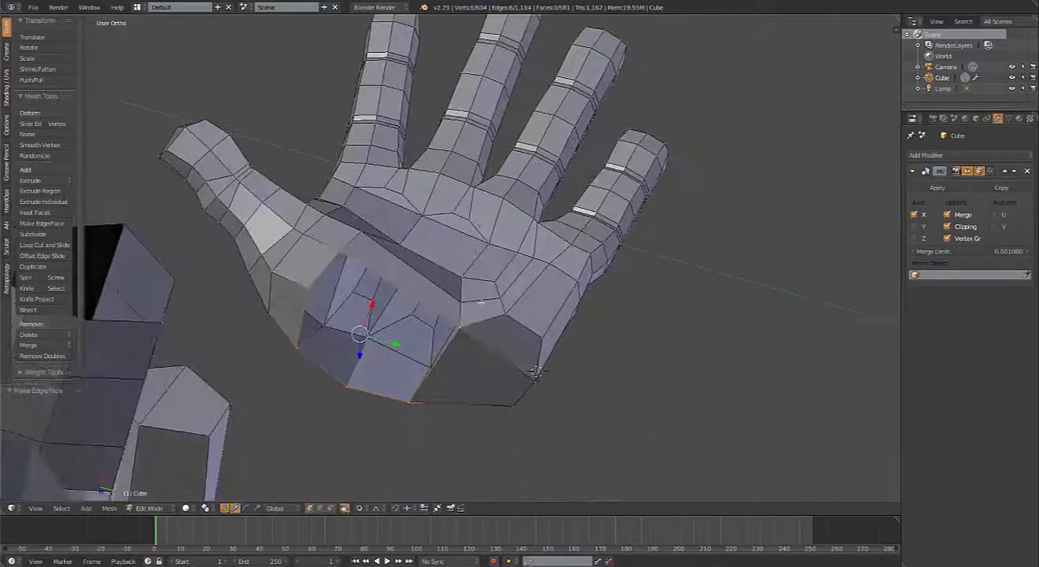
{"action": "middle_click_drag", "start_coordinate": [494, 206], "coordinate": [390, 228]}
{"action": "key", "text": "w"}
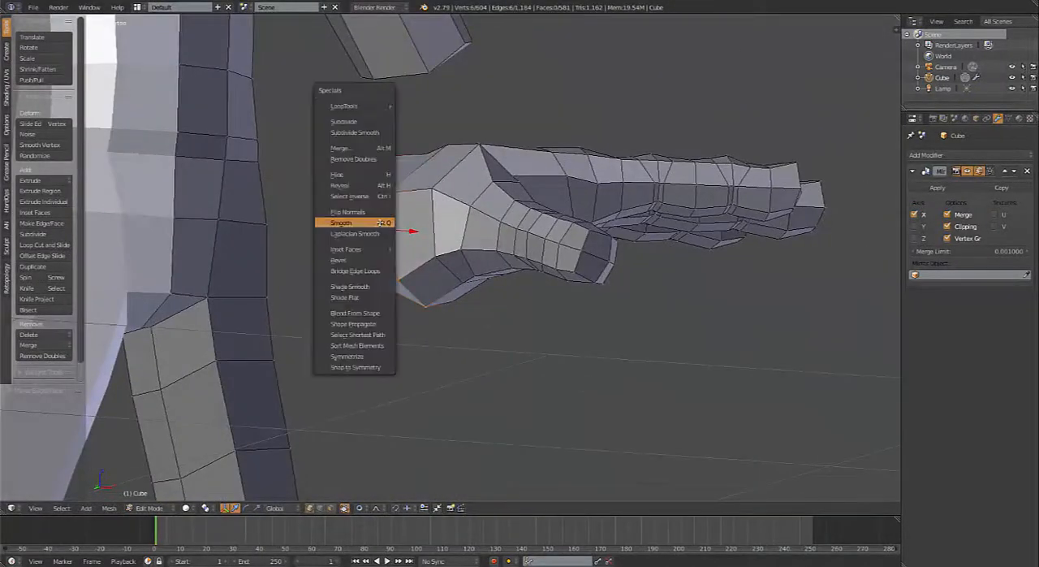
{"action": "mouse_move", "coordinate": [388, 105]}
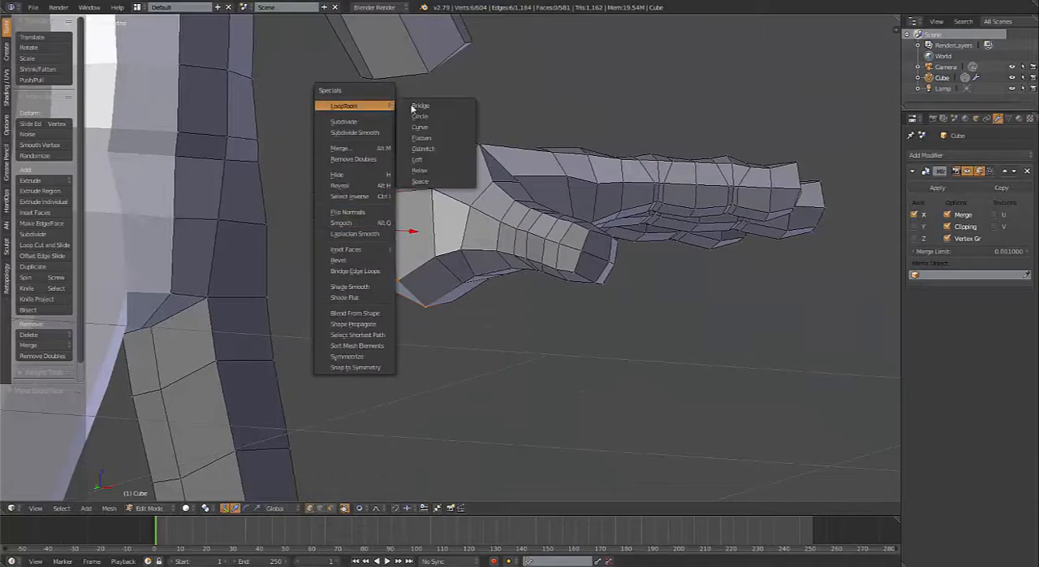
{"action": "left_click", "coordinate": [451, 120]}
{"action": "middle_click_drag", "start_coordinate": [389, 227], "coordinate": [491, 287]}
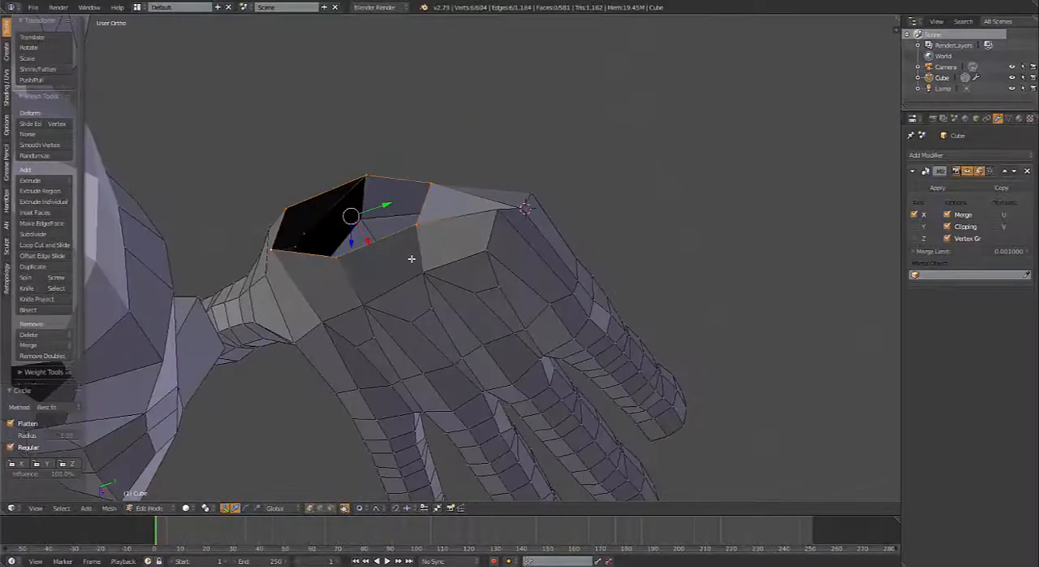
{"action": "middle_click_drag", "start_coordinate": [412, 258], "coordinate": [50, 31]}
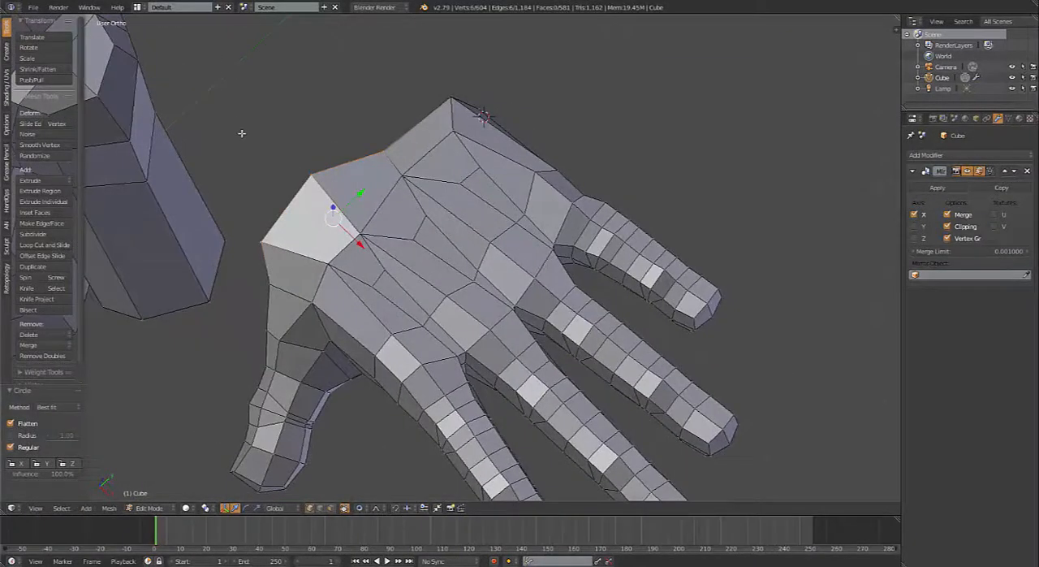
Step: Look up the LoopTools add-on in the user preferences by searching for "LOOP", and close the preferences
{"action": "key", "text": "ctrl+alt+u"}
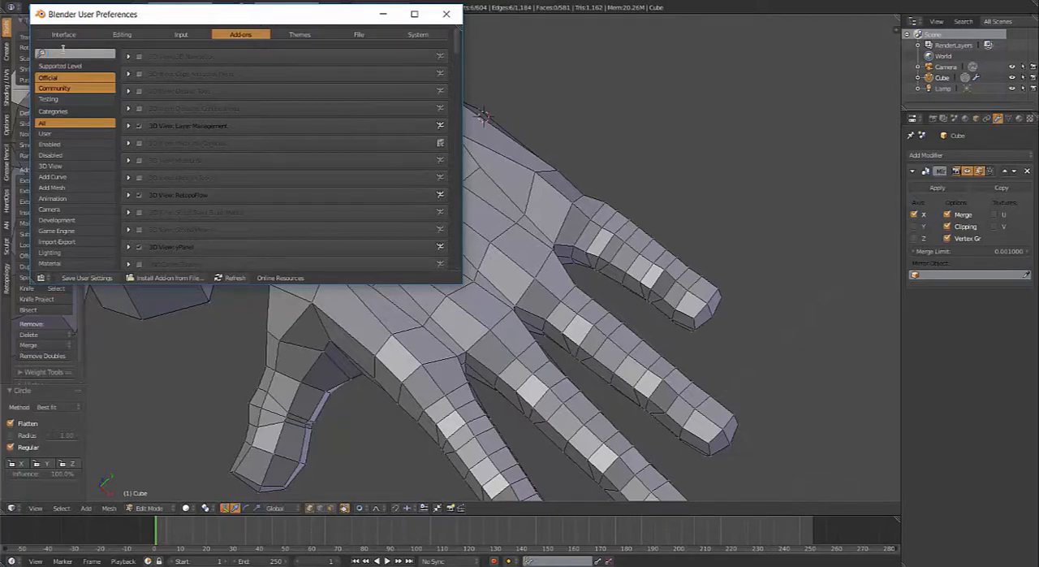
{"action": "type", "text": "LOOP"}
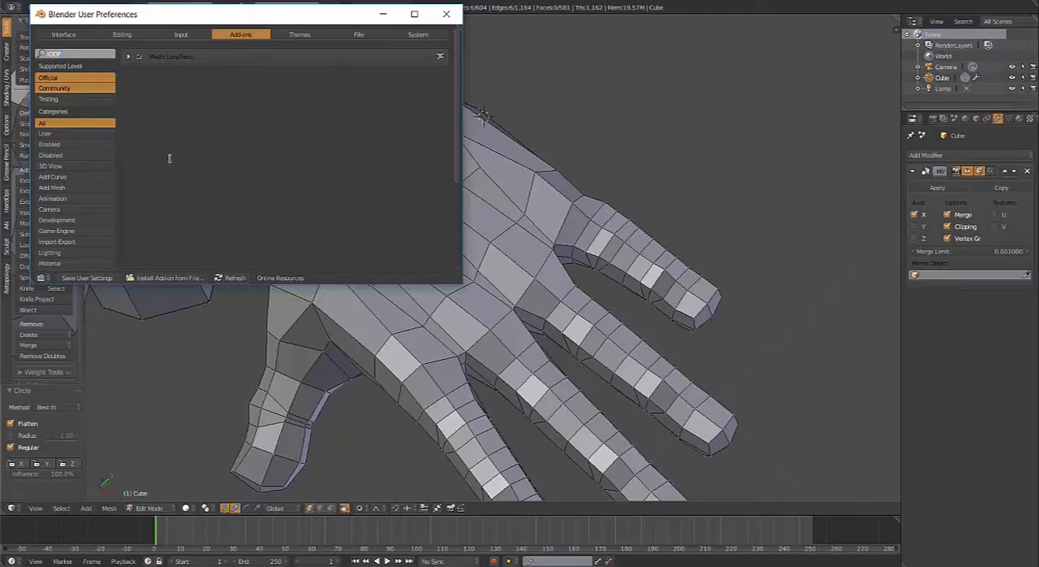
{"action": "left_click", "coordinate": [446, 14]}
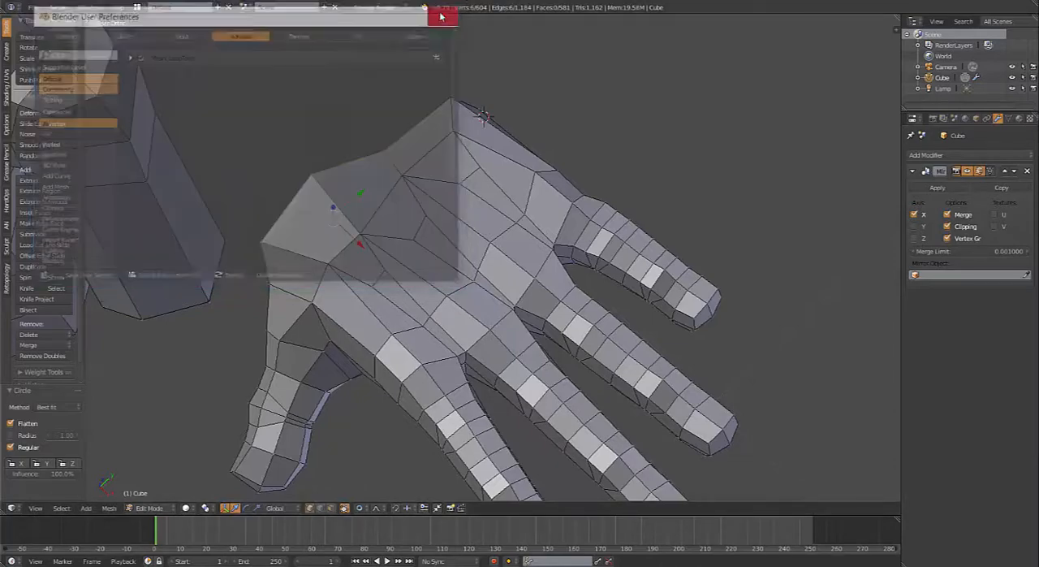
Step: Move the pinky-side edge of the wrist opening outward toward the pinky side with proportional editing
{"action": "middle_click_drag", "start_coordinate": [414, 108], "coordinate": [442, 205]}
{"action": "middle_click_drag", "start_coordinate": [408, 176], "coordinate": [568, 376]}
{"action": "key", "text": "g"}
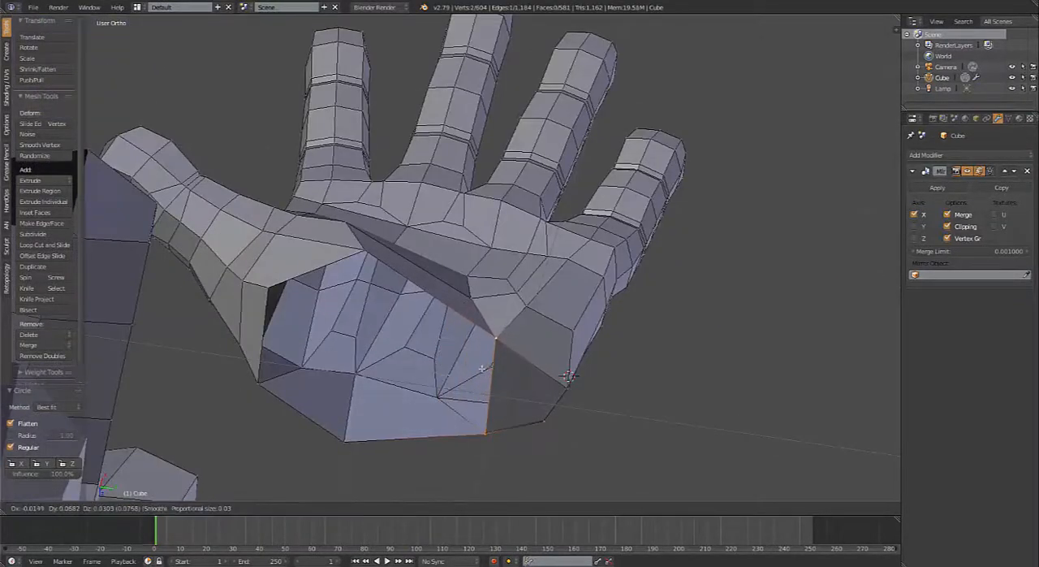
{"action": "left_click", "coordinate": [485, 370]}
Step: Nudge the outer pinky-side wrist corner vertices and reposition the neighbouring palm-side corner vertex of the wrist opening
{"action": "middle_click_drag", "start_coordinate": [484, 370], "coordinate": [416, 362]}
{"action": "right_click", "coordinate": [408, 367]}
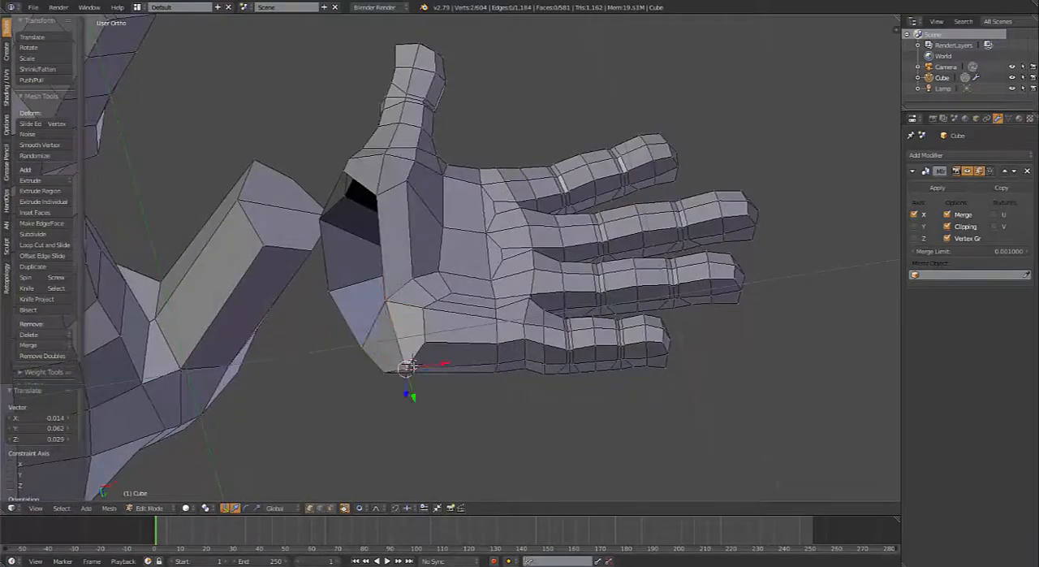
{"action": "key", "text": "g"}
{"action": "left_click", "coordinate": [415, 362]}
{"action": "right_click", "coordinate": [384, 299]}
{"action": "middle_click_drag", "start_coordinate": [396, 308], "coordinate": [367, 253]}
{"action": "key", "text": "g"}
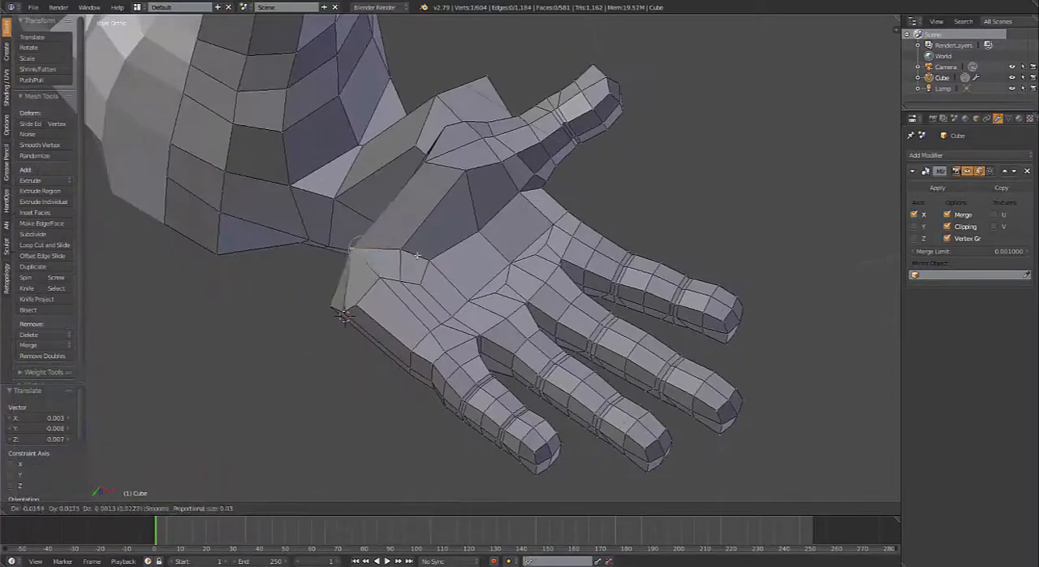
{"action": "left_click", "coordinate": [369, 248]}
Step: Reposition the two vertices along the wrist-side edge of the large sunken palm face
{"action": "right_click", "coordinate": [408, 236]}
{"action": "key", "text": "g"}
{"action": "left_click", "coordinate": [411, 251]}
{"action": "right_click", "coordinate": [463, 172]}
{"action": "key", "text": "g"}
{"action": "left_click", "coordinate": [454, 183]}
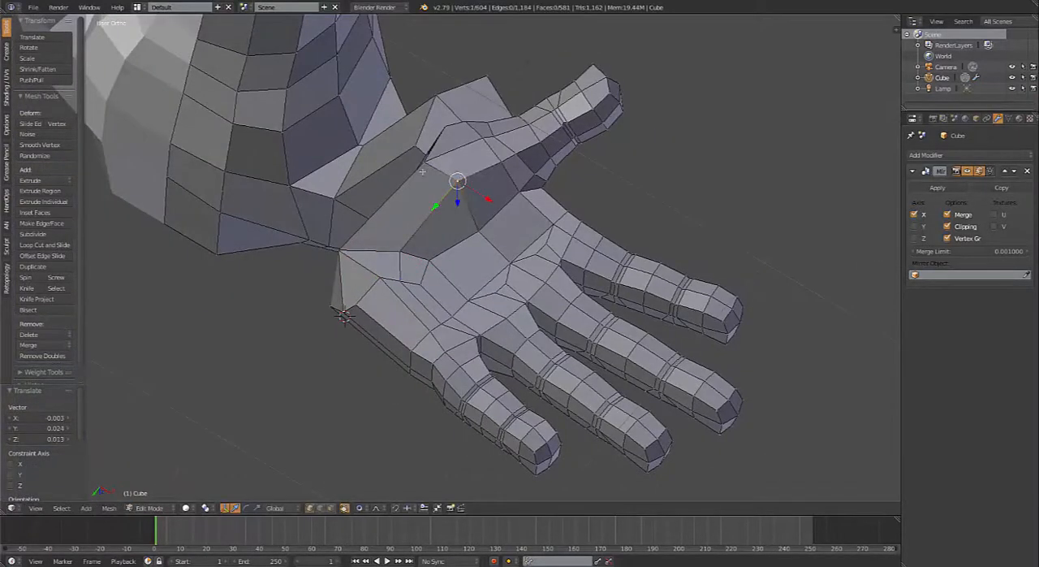
Step: Move the thumb-side palm corner vertex of the wrist opening toward the thumb in several small adjustments
{"action": "middle_click_drag", "start_coordinate": [427, 192], "coordinate": [500, 202]}
{"action": "middle_click_drag", "start_coordinate": [357, 213], "coordinate": [328, 241]}
{"action": "key", "text": "g"}
{"action": "left_click", "coordinate": [382, 234]}
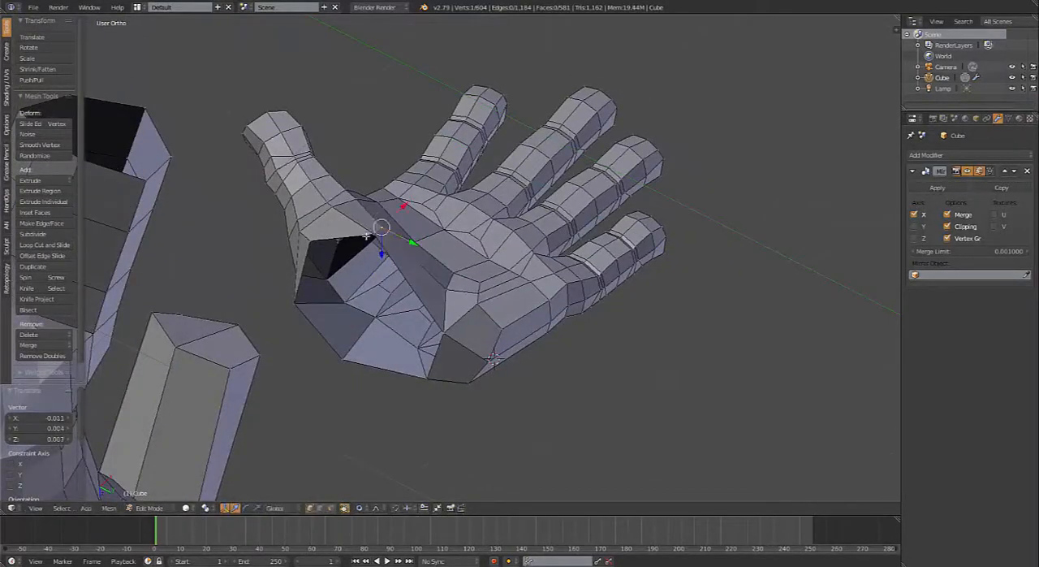
{"action": "key", "text": "g"}
{"action": "left_click", "coordinate": [371, 239]}
{"action": "right_click", "coordinate": [373, 231]}
{"action": "key", "text": "g"}
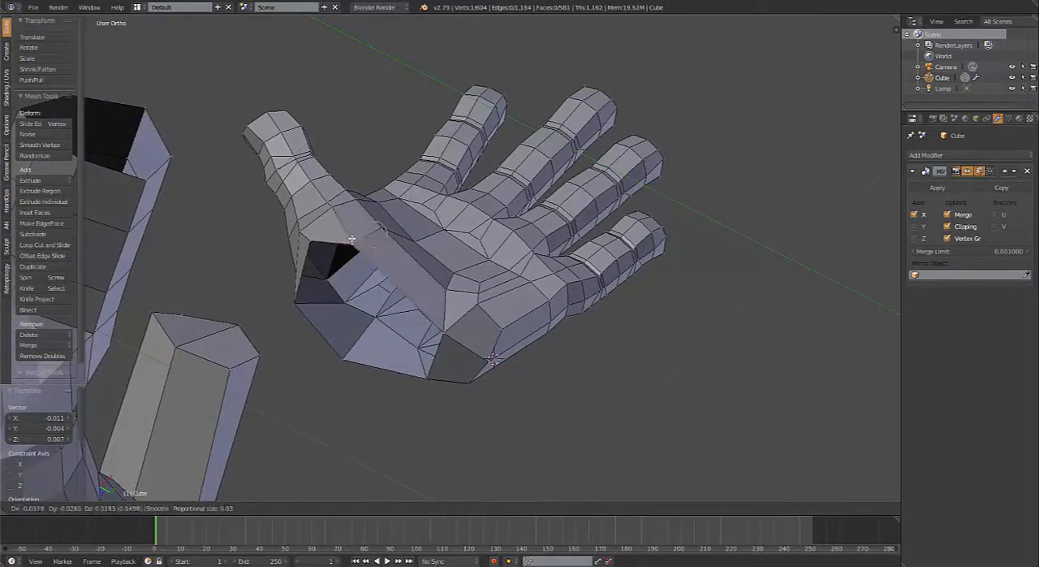
{"action": "left_click", "coordinate": [358, 235]}
Step: Select the whole linked hand, rotate it 83.7° in front view and move it onto the sketched hand below the forearm
{"action": "middle_click_drag", "start_coordinate": [398, 296], "coordinate": [482, 188]}
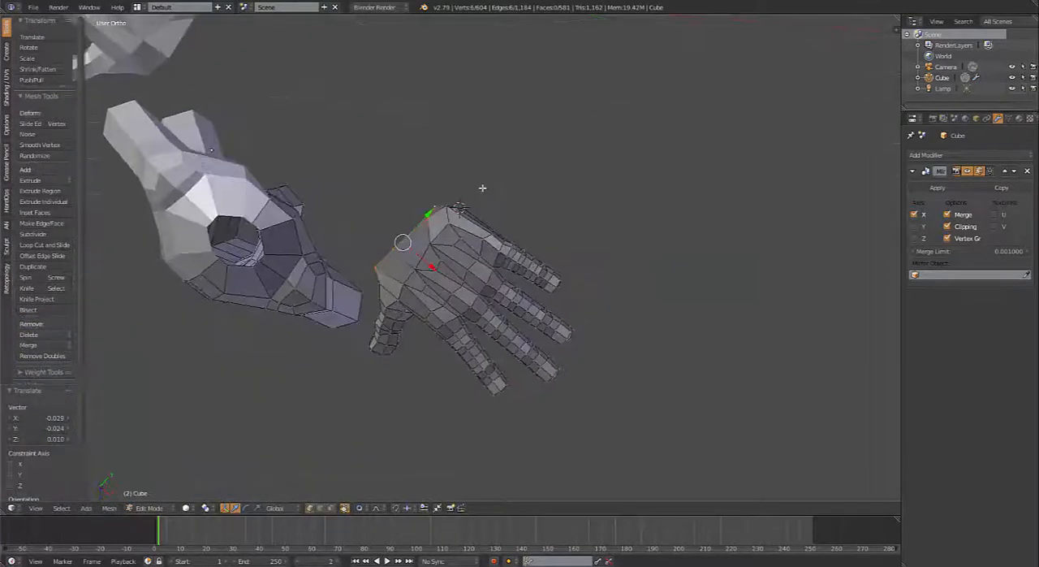
{"action": "key", "text": "KP_1"}
{"action": "key", "text": "ctrl+l"}
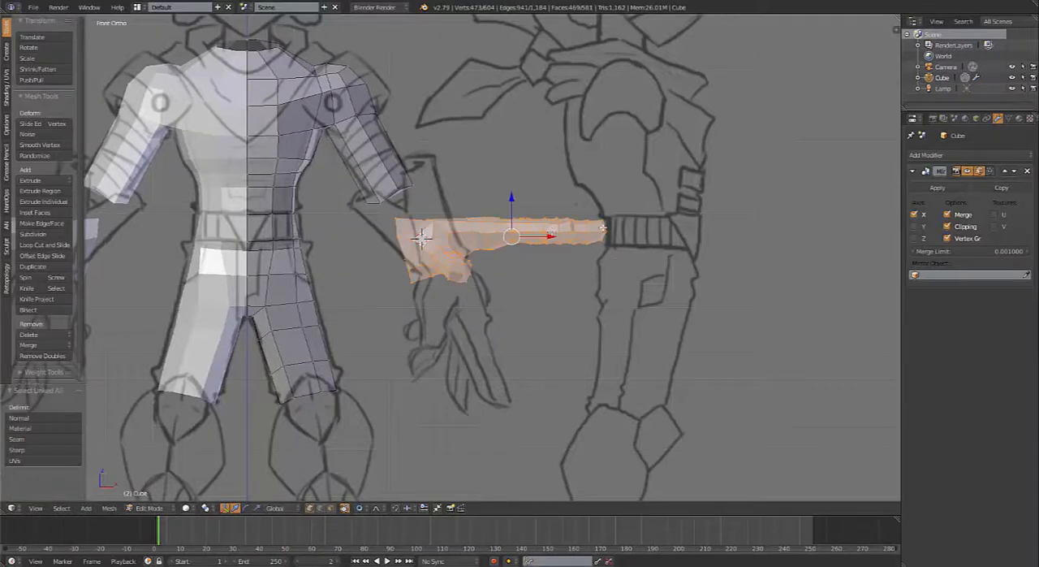
{"action": "key", "text": "r"}
{"action": "left_click", "coordinate": [539, 313]}
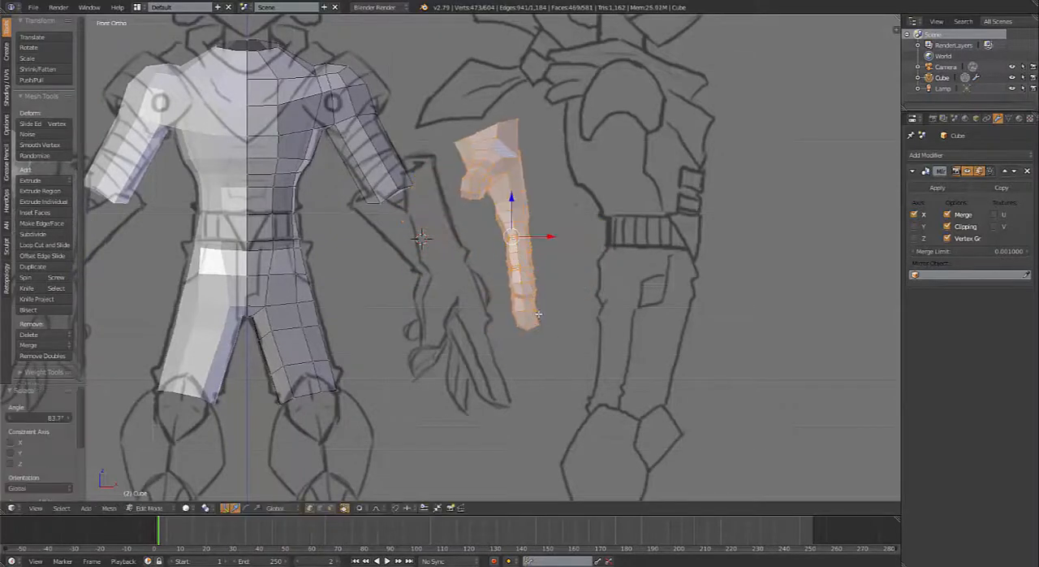
{"action": "key", "text": "g"}
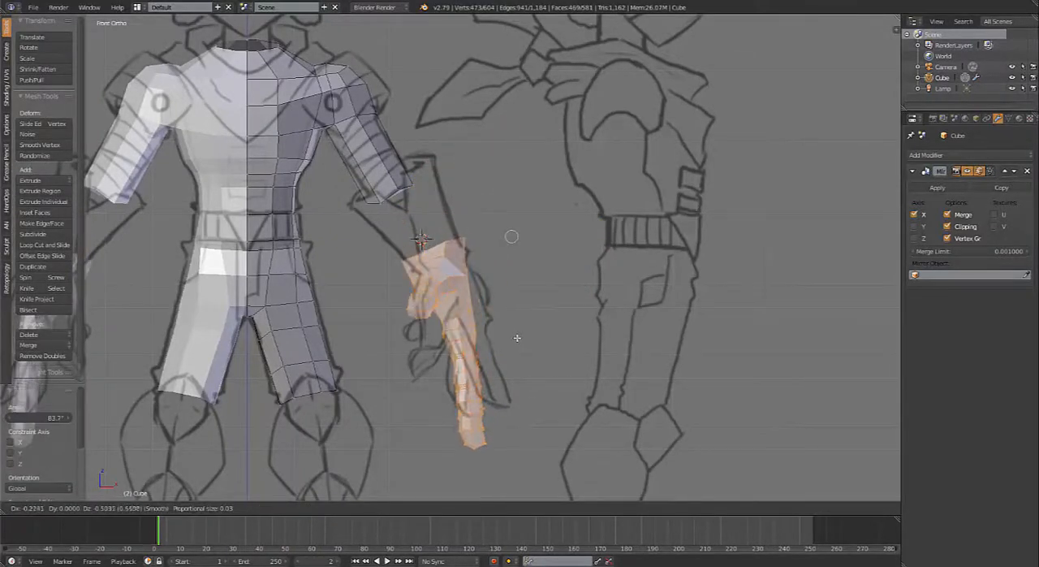
{"action": "left_click", "coordinate": [528, 335]}
Step: Move a palm-side vertex near the pinky base by -0.015 in X, using proportional editing with a size of about 0.05
{"action": "scroll", "coordinate": [507, 368], "scroll_direction": "up", "scroll_amount": 3}
{"action": "middle_click_drag", "start_coordinate": [507, 369], "coordinate": [422, 236], "text": "shift"}
{"action": "scroll", "coordinate": [501, 212], "scroll_direction": "up", "scroll_amount": 3}
{"action": "right_click", "coordinate": [388, 189]}
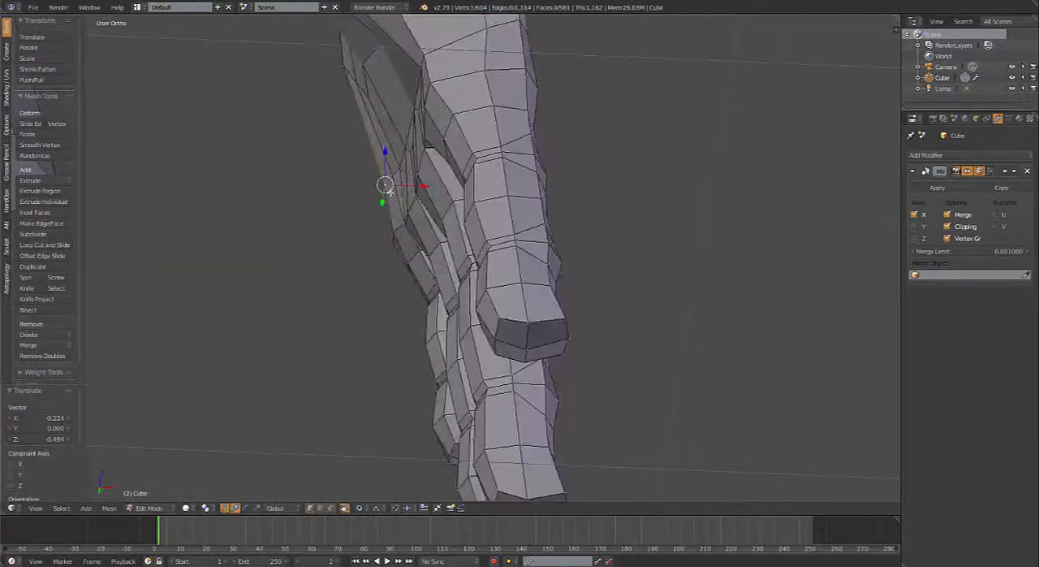
{"action": "key", "text": "g"}
{"action": "scroll", "coordinate": [394, 203], "scroll_direction": "down", "scroll_amount": 6}
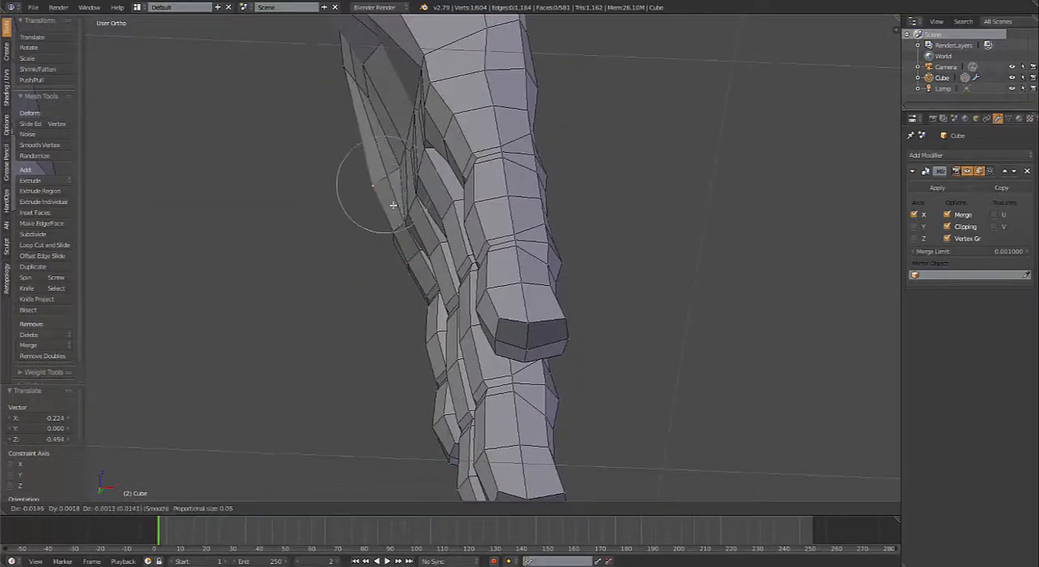
{"action": "left_click", "coordinate": [392, 203]}
Step: Examine the hand from the front against the sketch and from around the back, checking the finger shapes and lengths
{"action": "middle_click_drag", "start_coordinate": [393, 203], "coordinate": [575, 383]}
{"action": "key", "text": "KP_1"}
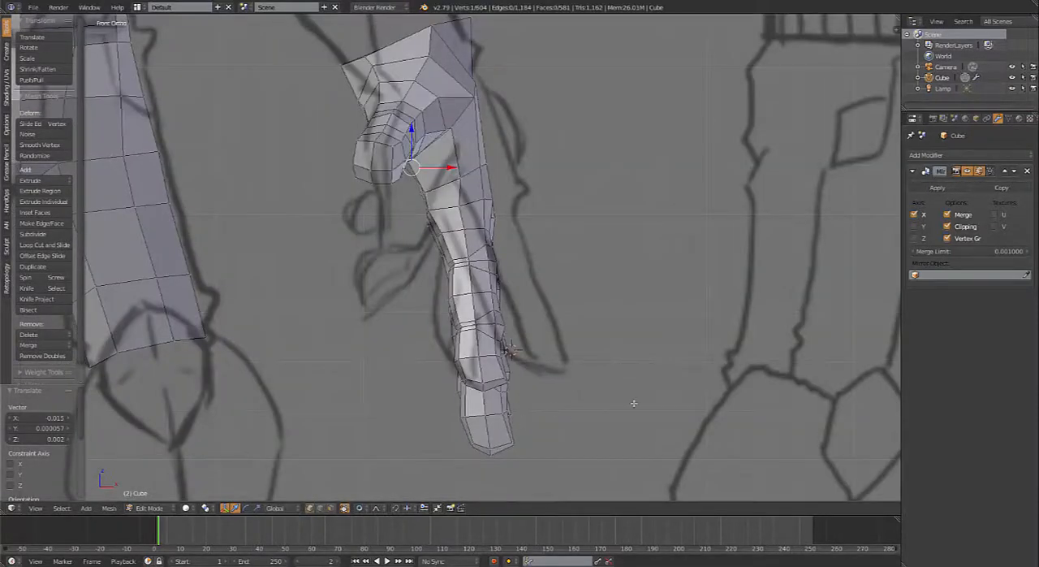
{"action": "middle_click_drag", "start_coordinate": [634, 403], "coordinate": [446, 328]}
{"action": "middle_click_drag", "start_coordinate": [552, 348], "coordinate": [545, 113]}
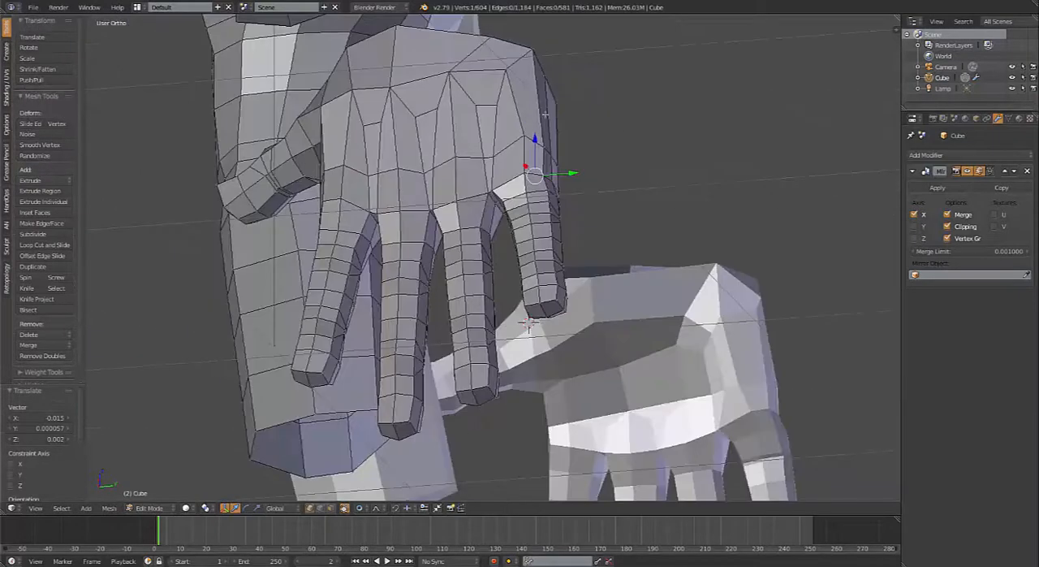
{"action": "middle_click_drag", "start_coordinate": [537, 228], "coordinate": [471, 193]}
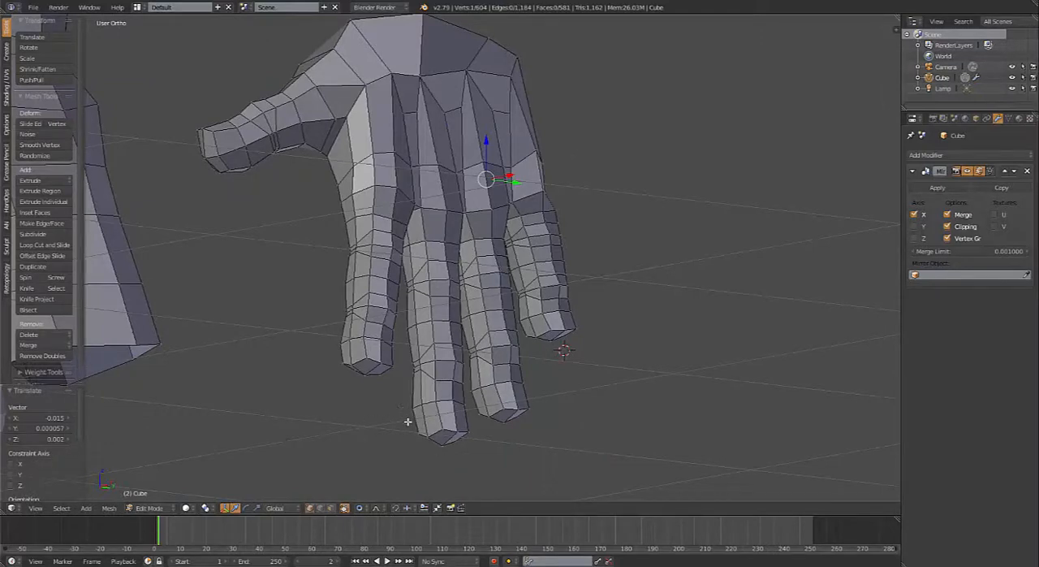
{"action": "middle_click_drag", "start_coordinate": [550, 347], "coordinate": [493, 220]}
{"action": "middle_click_drag", "start_coordinate": [430, 364], "coordinate": [453, 256]}
{"action": "scroll", "coordinate": [426, 333], "scroll_direction": "up", "scroll_amount": 4}
Step: Switch to face selection and select the face rings of the middle finger from just below its base down to the tip
{"action": "key", "text": "ctrl+Tab"}
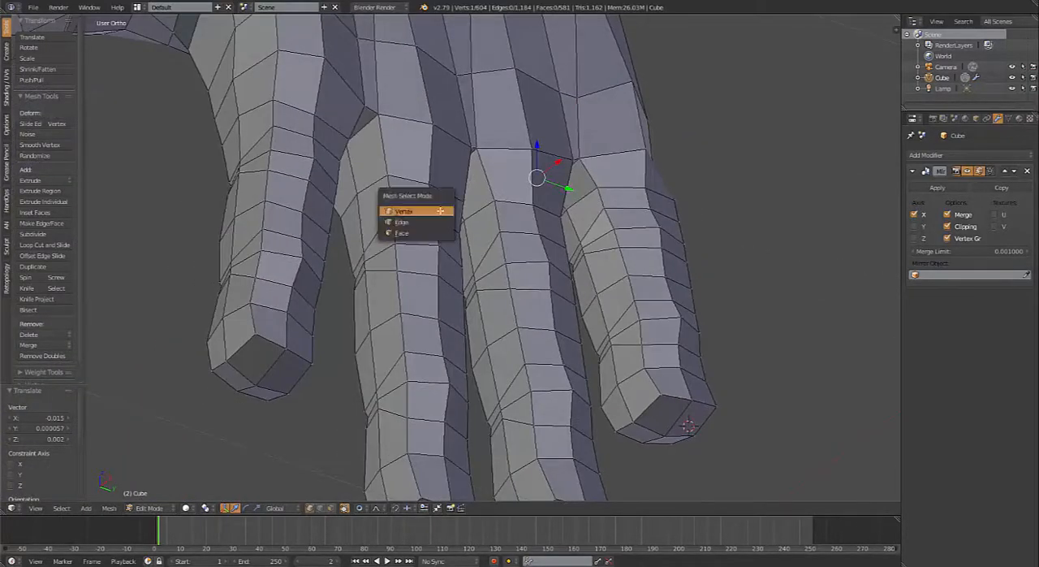
{"action": "left_click", "coordinate": [438, 230]}
{"action": "left_click", "coordinate": [424, 204], "text": "alt"}
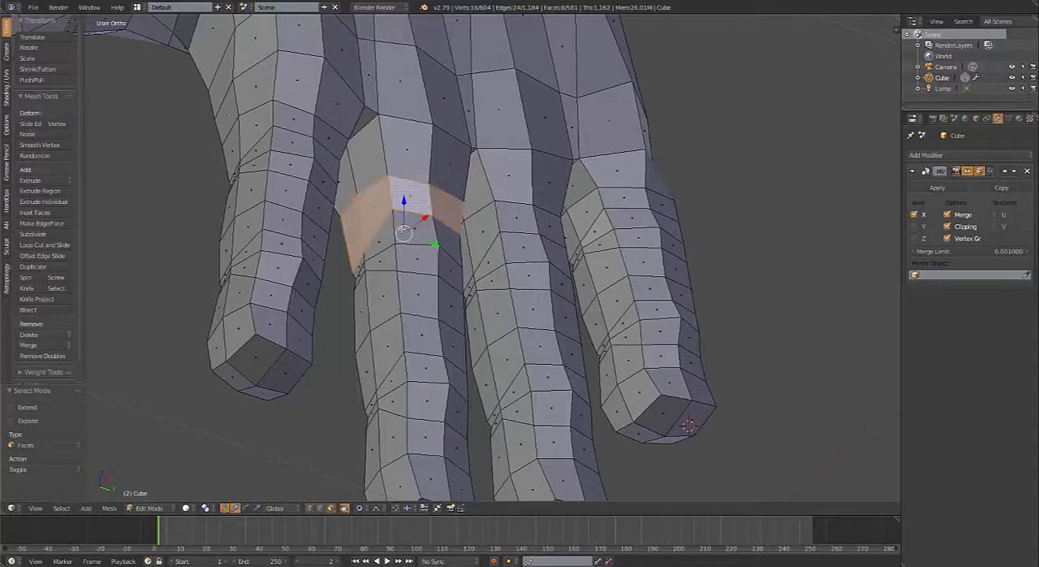
{"action": "left_click", "coordinate": [404, 233], "text": "alt+shift"}
{"action": "left_click", "coordinate": [400, 253], "text": "alt+shift"}
{"action": "left_click", "coordinate": [401, 286], "text": "alt+shift"}
{"action": "left_click", "coordinate": [408, 333], "text": "alt+shift"}
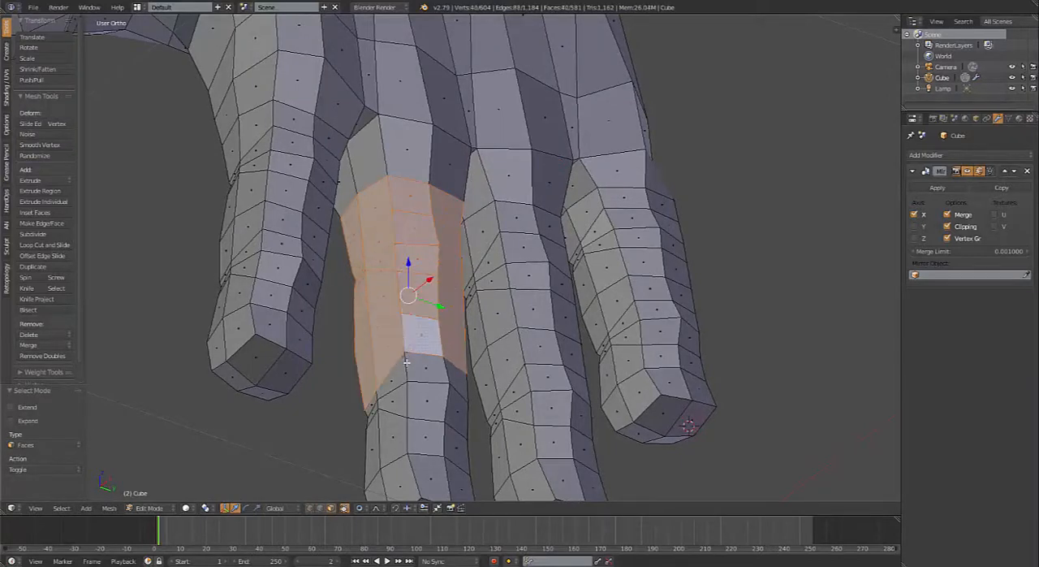
{"action": "left_click", "coordinate": [408, 381], "text": "alt+shift"}
{"action": "left_click", "coordinate": [412, 410], "text": "alt+shift"}
{"action": "left_click", "coordinate": [422, 436], "text": "alt+shift"}
{"action": "scroll", "coordinate": [414, 438], "scroll_direction": "down", "scroll_amount": 4, "text": "shift"}
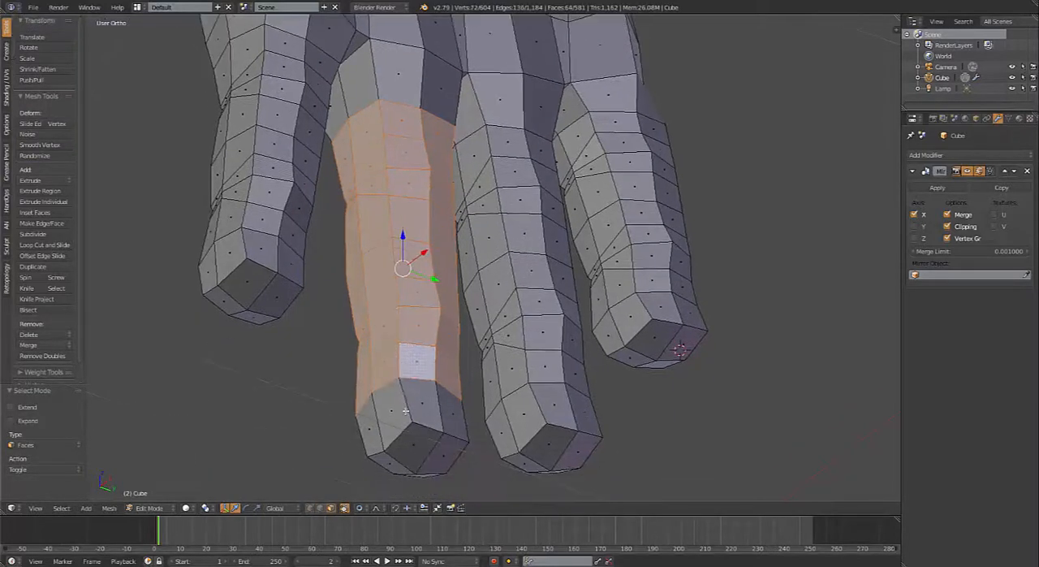
{"action": "left_click", "coordinate": [405, 410], "text": "alt+shift"}
{"action": "left_click", "coordinate": [390, 465], "text": "alt+shift"}
{"action": "right_click", "coordinate": [435, 461], "text": "shift"}
{"action": "middle_click_drag", "start_coordinate": [435, 462], "coordinate": [399, 332]}
{"action": "right_click", "coordinate": [397, 213], "text": "shift"}
{"action": "middle_click_drag", "start_coordinate": [562, 203], "coordinate": [537, 247]}
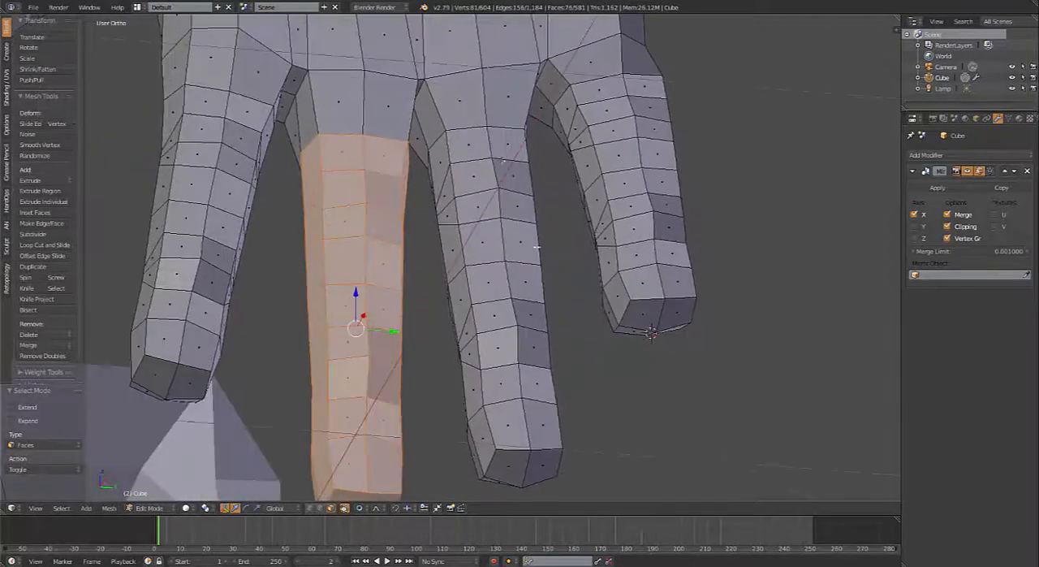
{"action": "right_click", "coordinate": [460, 155], "text": "shift"}
{"action": "right_click", "coordinate": [461, 183], "text": "shift"}
{"action": "right_click", "coordinate": [466, 219], "text": "alt+shift"}
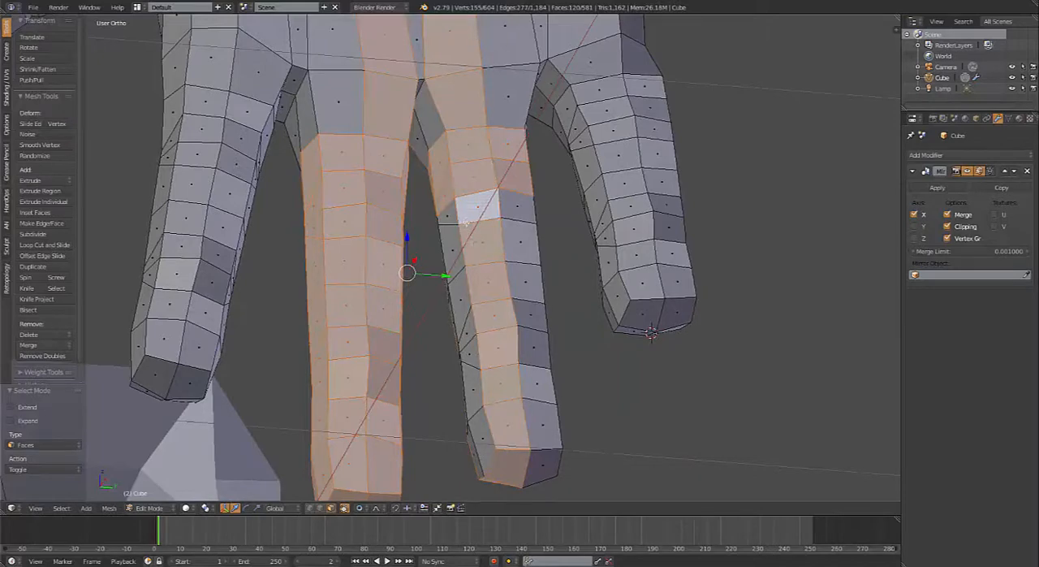
{"action": "key", "text": "ctrl+z"}
{"action": "right_click", "coordinate": [462, 209], "text": "alt+shift"}
{"action": "right_click", "coordinate": [468, 244], "text": "alt+shift"}
{"action": "right_click", "coordinate": [472, 289], "text": "alt+shift"}
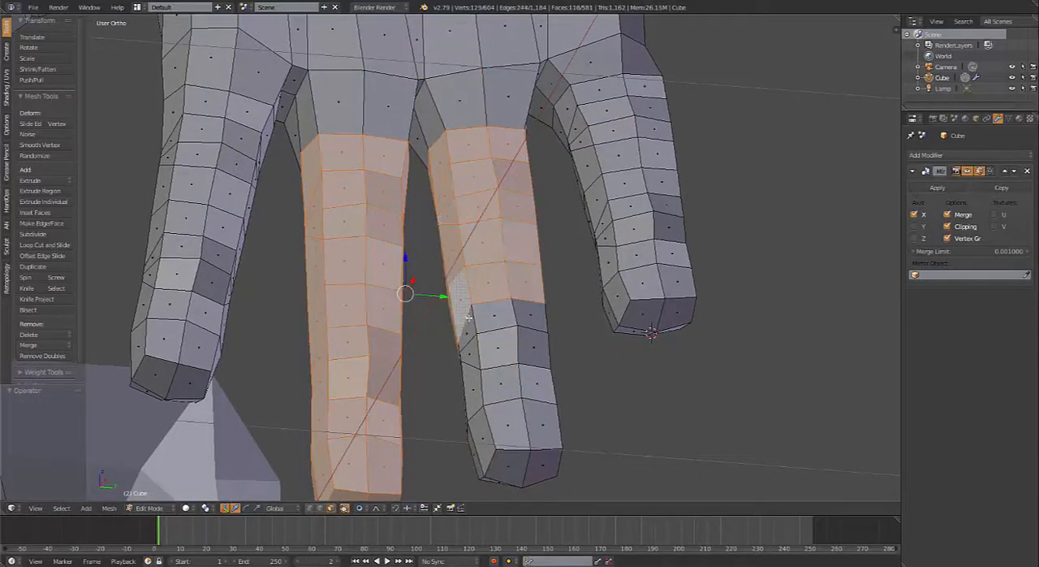
{"action": "right_click", "coordinate": [474, 329], "text": "alt+shift"}
{"action": "right_click", "coordinate": [479, 356], "text": "alt+shift"}
{"action": "right_click", "coordinate": [490, 383], "text": "alt+shift"}
{"action": "right_click", "coordinate": [487, 430], "text": "alt+shift"}
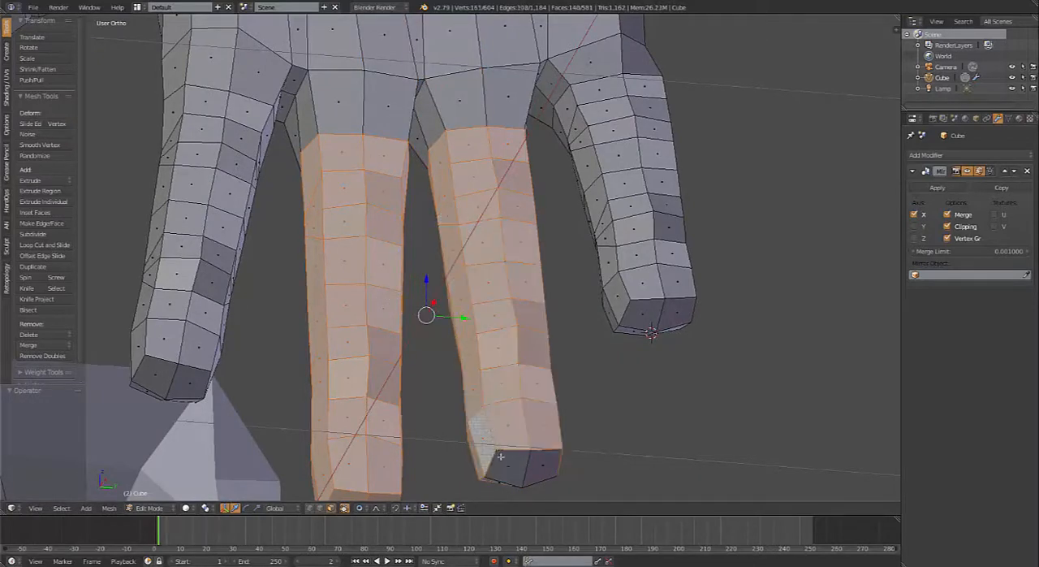
{"action": "right_click", "coordinate": [503, 461], "text": "shift"}
{"action": "right_click", "coordinate": [543, 474], "text": "shift"}
{"action": "middle_click_drag", "start_coordinate": [541, 473], "coordinate": [538, 288]}
{"action": "right_click", "coordinate": [503, 214], "text": "shift"}
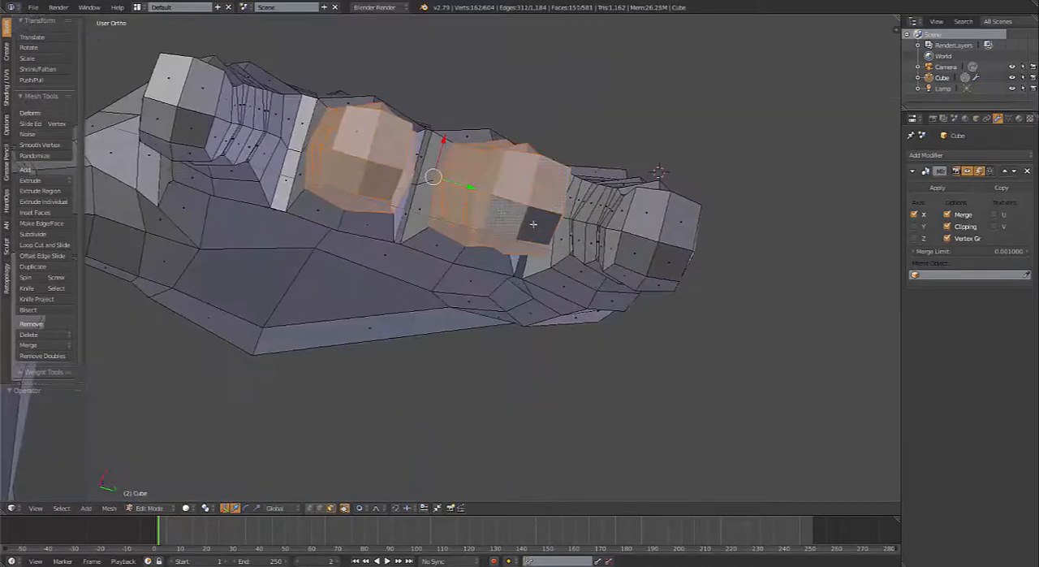
{"action": "right_click", "coordinate": [533, 224], "text": "shift"}
{"action": "middle_click_drag", "start_coordinate": [533, 224], "coordinate": [554, 243]}
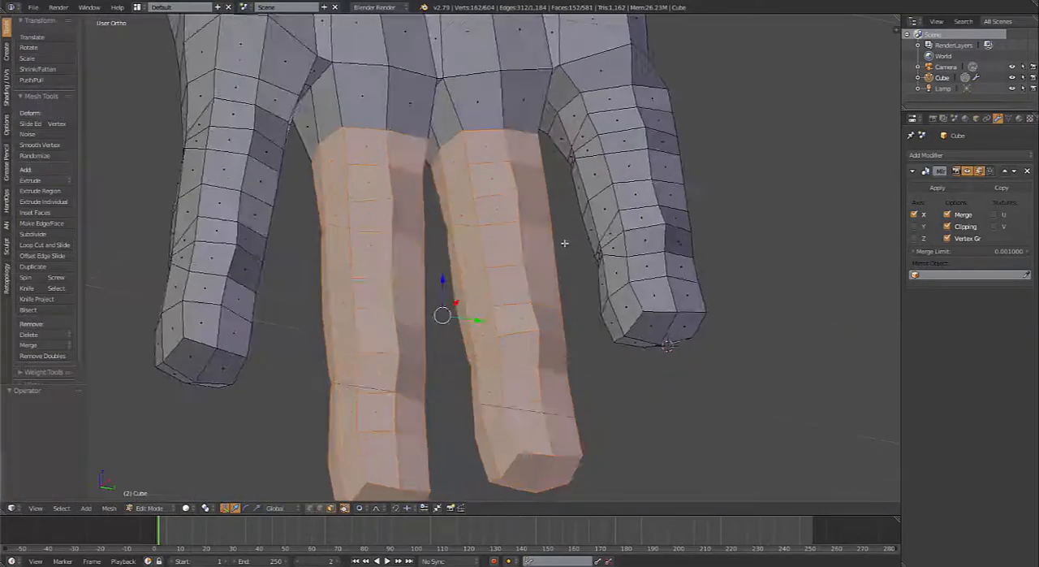
{"action": "key", "text": "ctrl+KP_Subtract"}
{"action": "key", "text": "ctrl+KP_Subtract"}
{"action": "key", "text": "ctrl+KP_Subtract"}
{"action": "key", "text": "ctrl+KP_Subtract"}
{"action": "key", "text": "ctrl+KP_Subtract"}
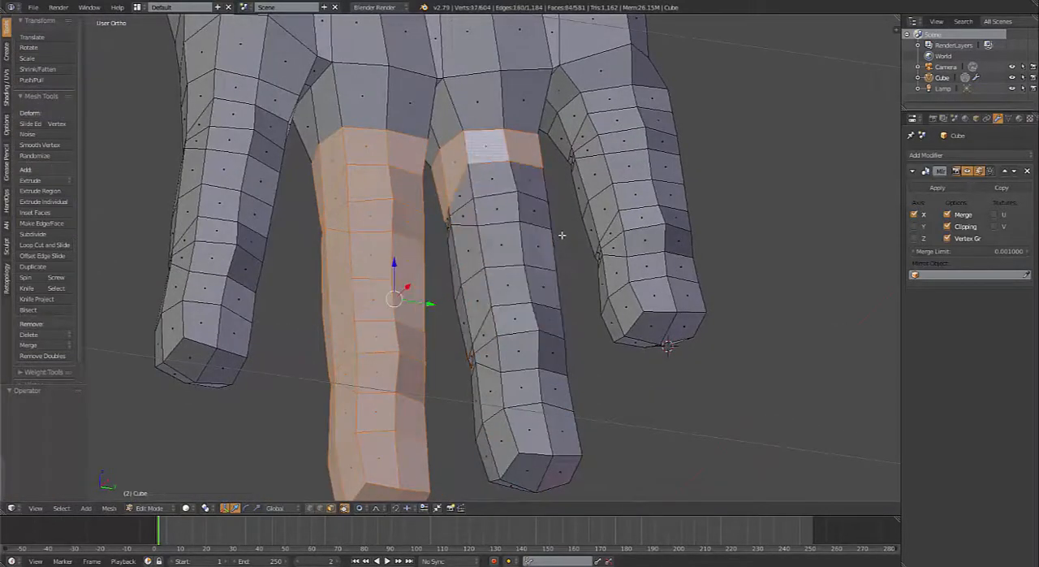
Step: Use the 3D cursor as the pivot point, placed at the knuckles in side view, and extend the middle finger selection to its base faces
{"action": "scroll", "coordinate": [427, 265], "scroll_direction": "down", "scroll_amount": 3}
{"action": "middle_click_drag", "start_coordinate": [428, 265], "coordinate": [489, 261]}
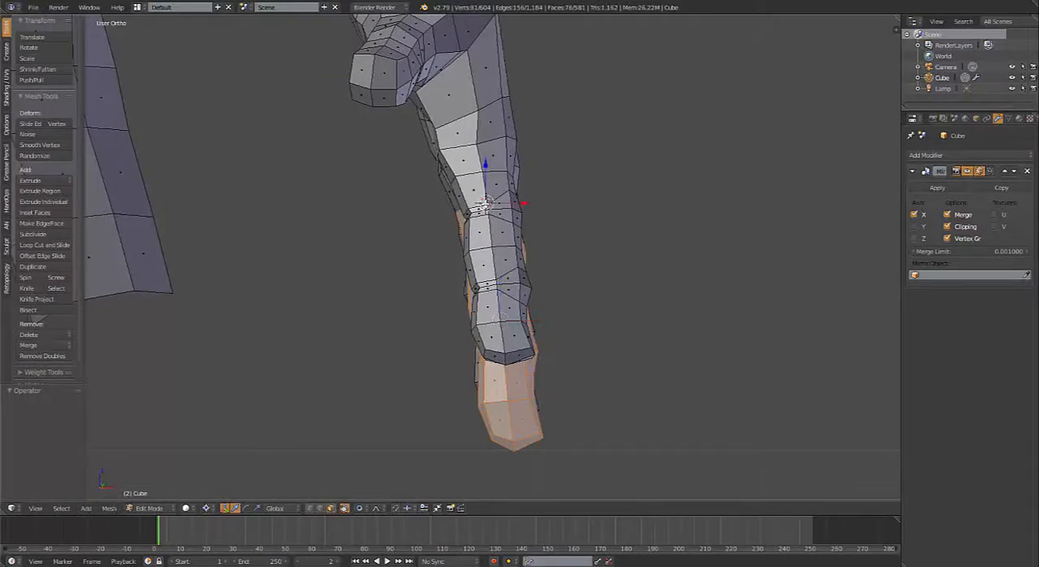
{"action": "key", "text": "g"}
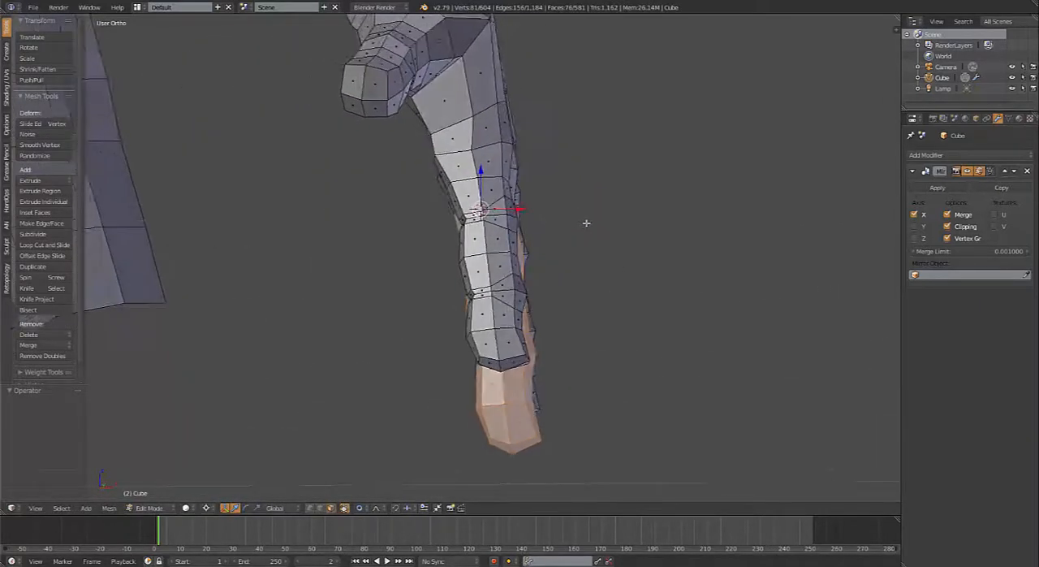
{"action": "left_click", "coordinate": [841, 274]}
{"action": "middle_click_drag", "start_coordinate": [501, 183], "coordinate": [491, 177]}
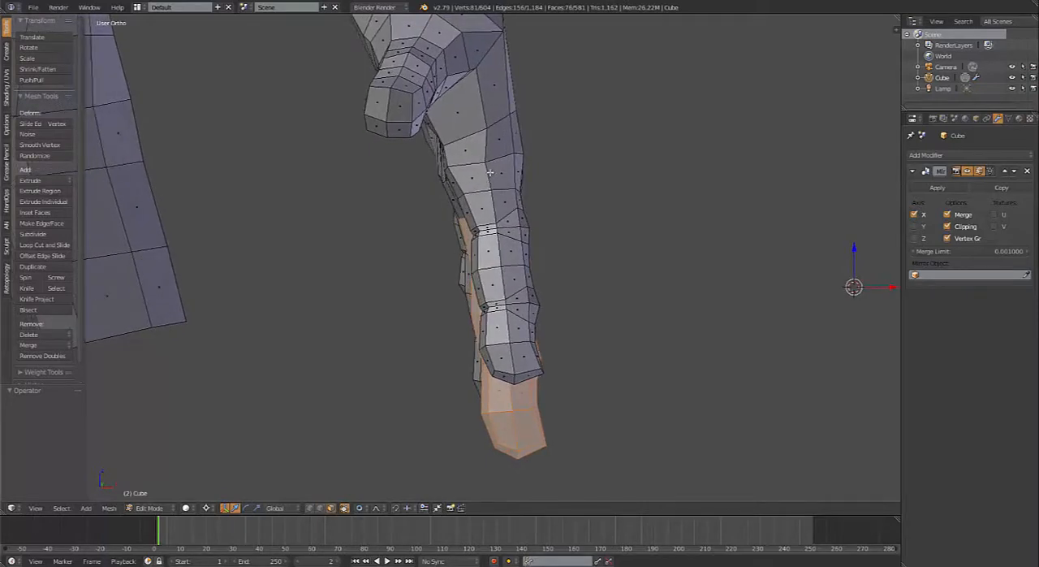
{"action": "left_click", "coordinate": [492, 174]}
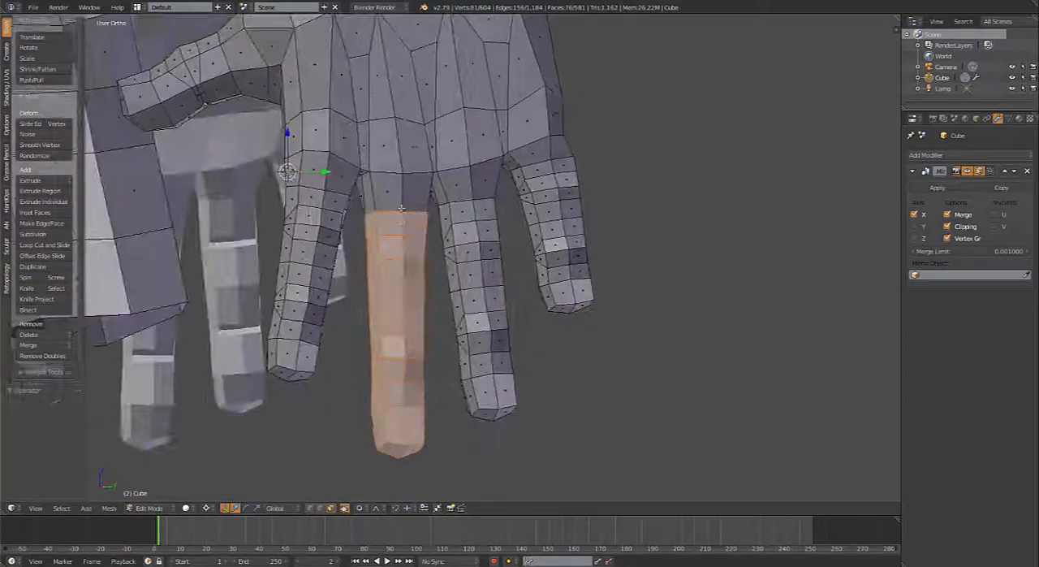
{"action": "middle_click_drag", "start_coordinate": [410, 221], "coordinate": [418, 195]}
{"action": "left_click", "coordinate": [390, 196], "text": "alt+shift"}
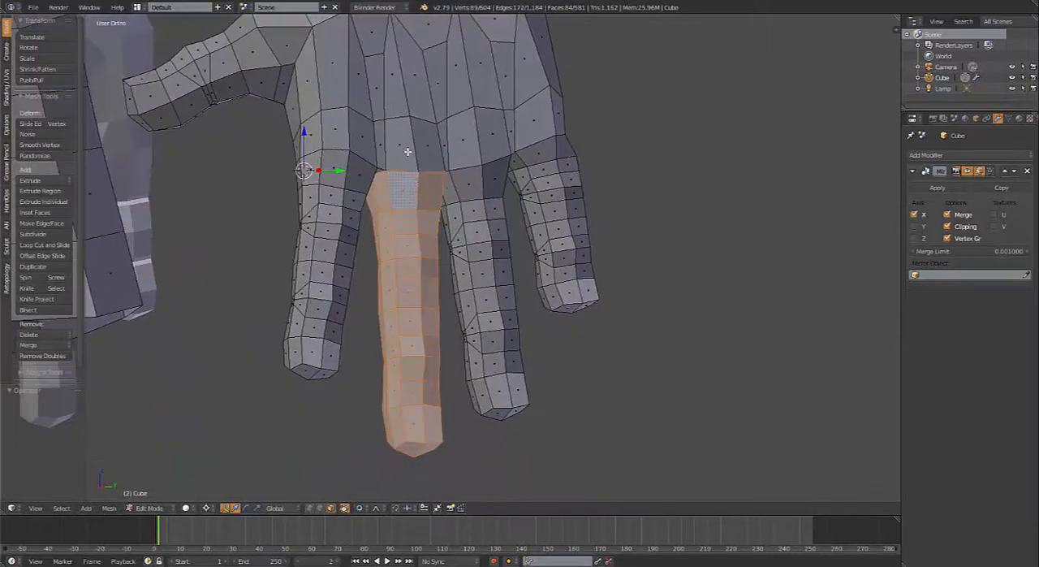
Step: Cut an extra edge loop around the hand at the knuckles, just above the finger bases
{"action": "middle_click_drag", "start_coordinate": [425, 156], "coordinate": [448, 134]}
{"action": "key", "text": "ctrl+r"}
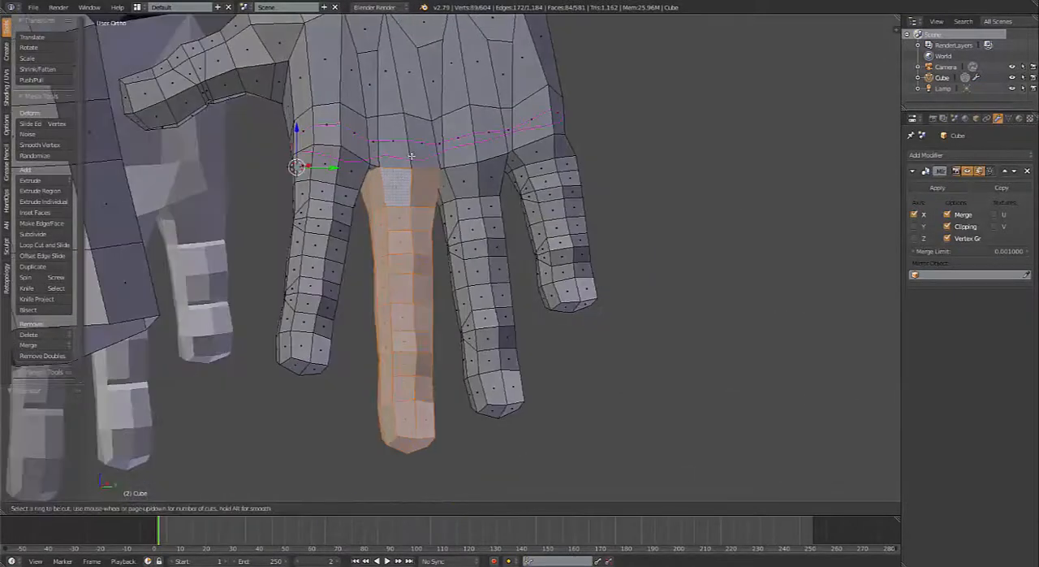
{"action": "left_click", "coordinate": [410, 154]}
{"action": "left_click", "coordinate": [411, 152]}
{"action": "middle_click_drag", "start_coordinate": [412, 152], "coordinate": [404, 160]}
Step: Select the four knuckle vertices on the new loop, move them slightly outward with proportional editing, and check the shape in Object Mode
{"action": "key", "text": "ctrl+Tab"}
{"action": "left_click", "coordinate": [398, 134]}
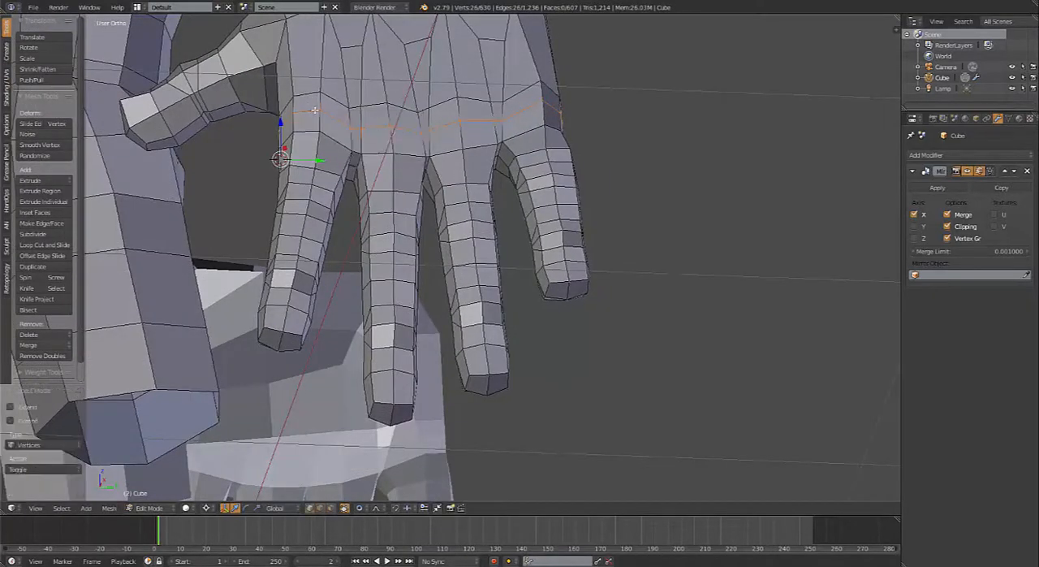
{"action": "right_click", "coordinate": [317, 110]}
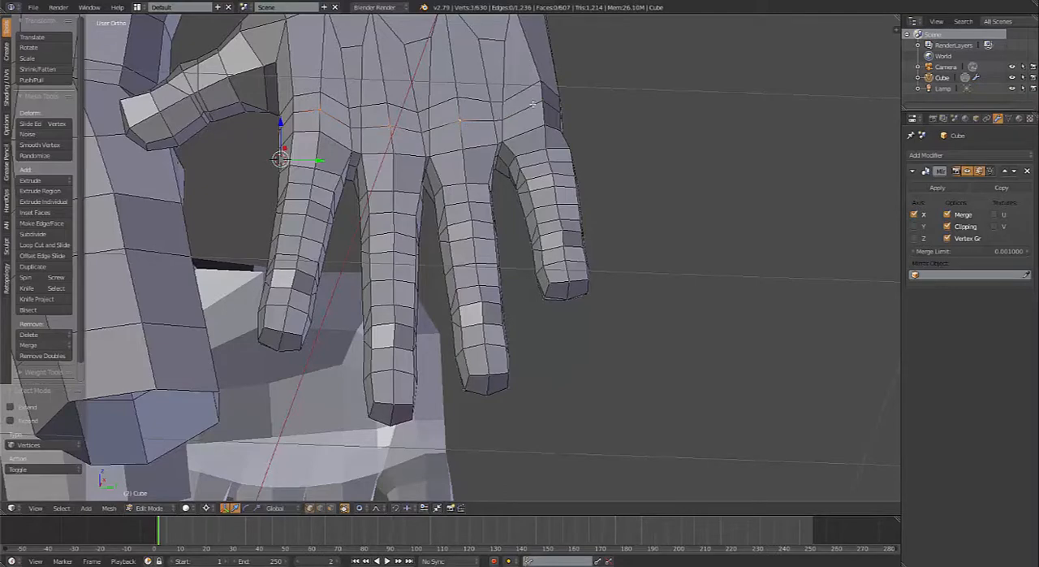
{"action": "middle_click_drag", "start_coordinate": [446, 144], "coordinate": [495, 192]}
{"action": "key", "text": "g"}
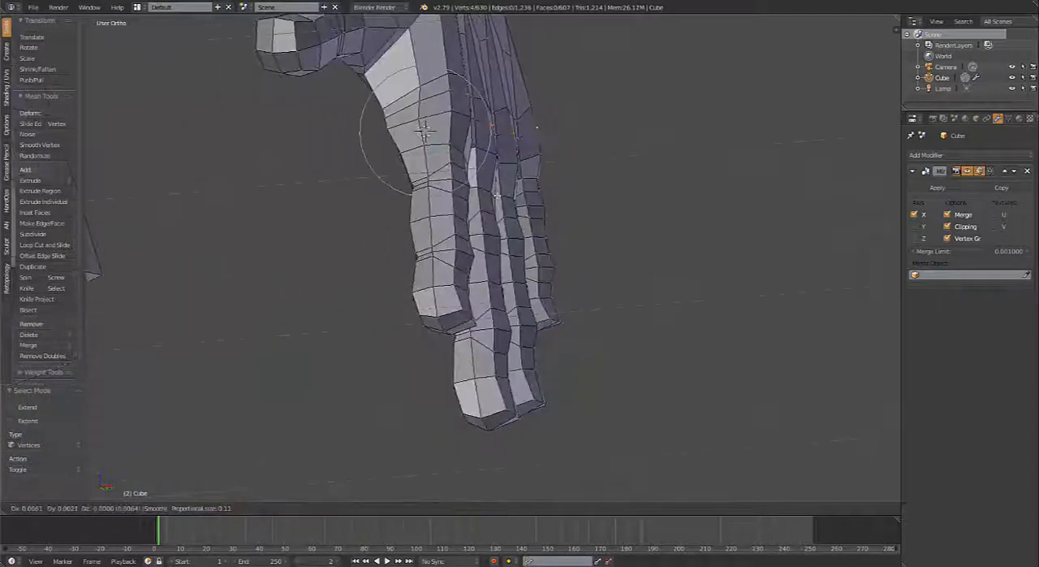
{"action": "left_click", "coordinate": [500, 195]}
{"action": "key", "text": "Tab"}
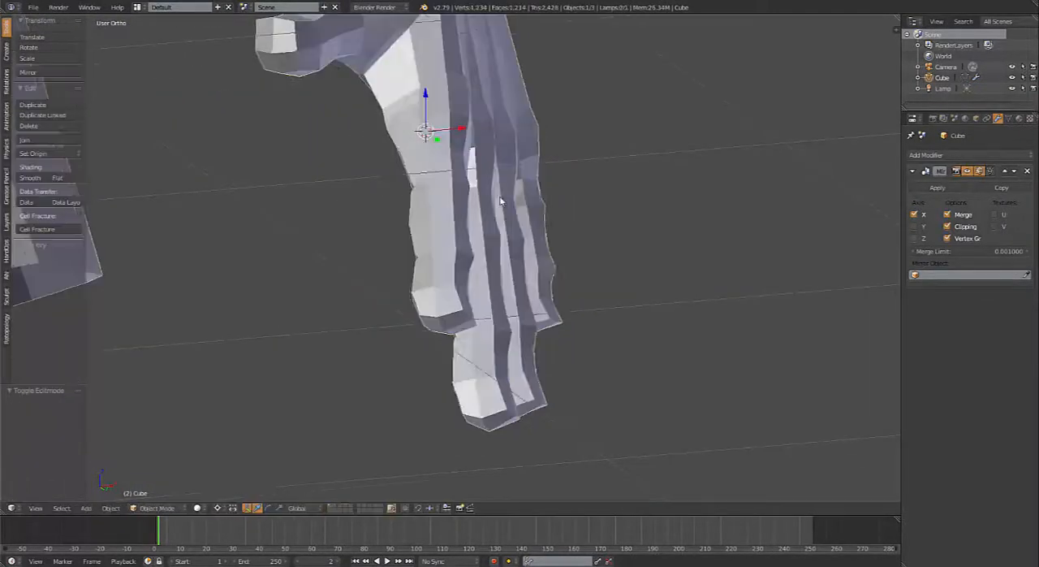
{"action": "middle_click_drag", "start_coordinate": [487, 212], "coordinate": [403, 212]}
Step: Select all face rings of the middle finger in Edit Mode, from its base at the knuckle to the fingertip
{"action": "key", "text": "Tab"}
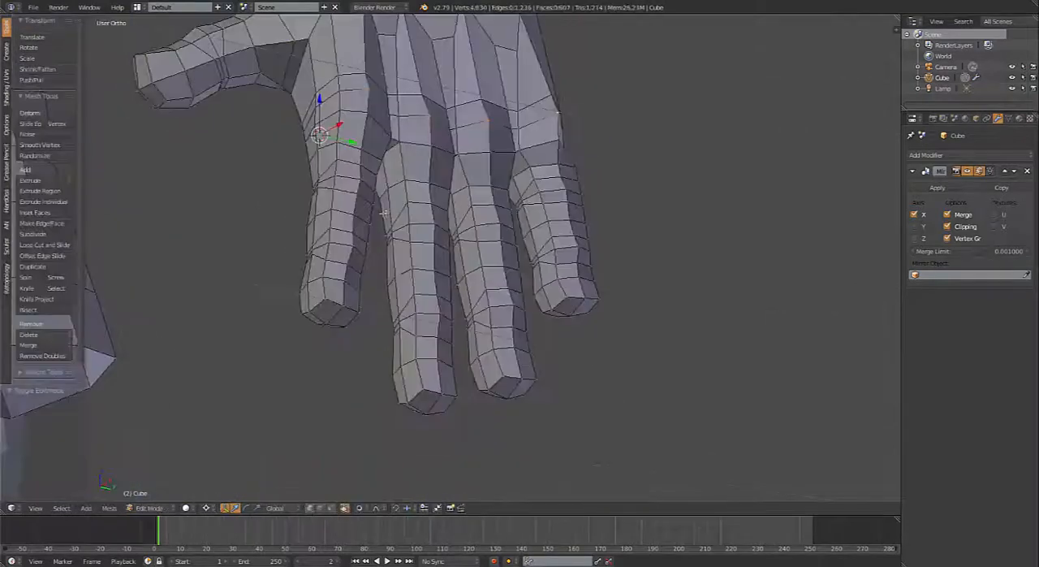
{"action": "key", "text": "ctrl+Tab"}
{"action": "left_click", "coordinate": [392, 236]}
{"action": "right_click", "coordinate": [412, 164], "text": "alt"}
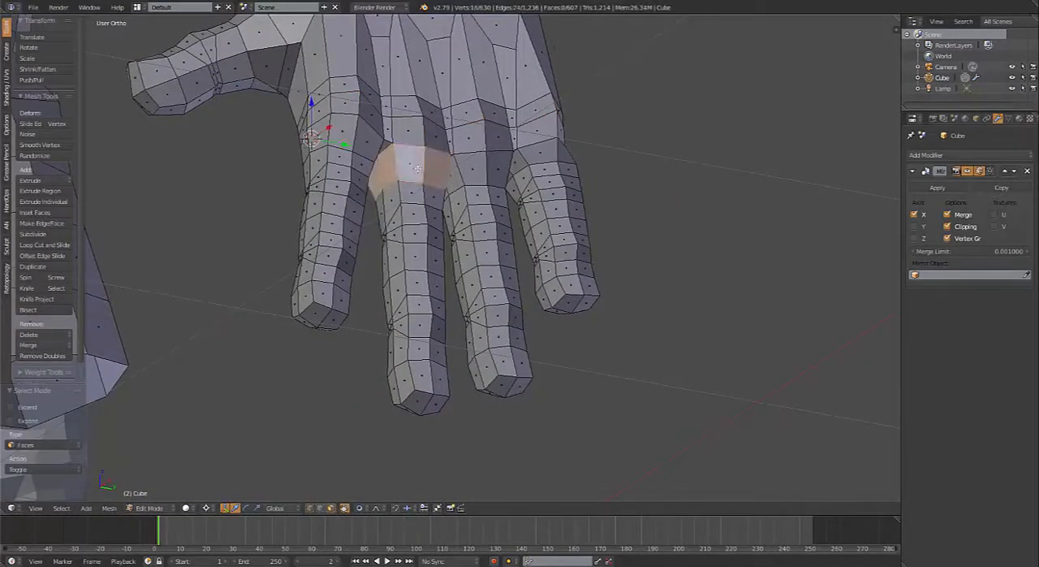
{"action": "right_click", "coordinate": [400, 200], "text": "alt+shift"}
{"action": "right_click", "coordinate": [403, 218], "text": "alt+shift"}
{"action": "right_click", "coordinate": [404, 237], "text": "alt+shift"}
{"action": "right_click", "coordinate": [404, 258], "text": "alt+shift"}
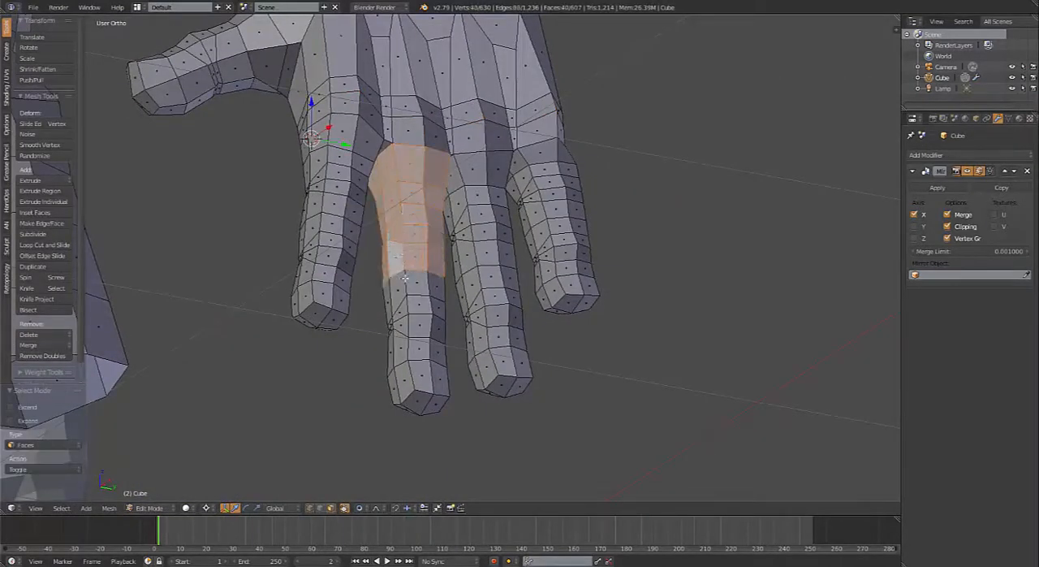
{"action": "right_click", "coordinate": [410, 298], "text": "alt+shift"}
{"action": "right_click", "coordinate": [410, 313], "text": "alt+shift"}
{"action": "right_click", "coordinate": [411, 331], "text": "alt+shift"}
{"action": "right_click", "coordinate": [410, 349], "text": "alt+shift"}
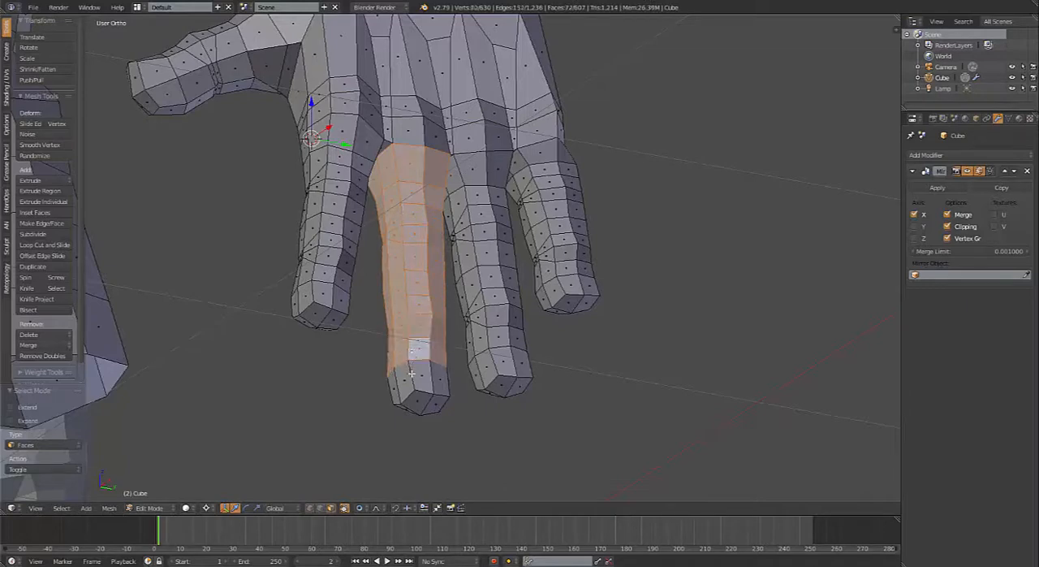
{"action": "right_click", "coordinate": [412, 374], "text": "alt+shift"}
{"action": "right_click", "coordinate": [416, 398], "text": "shift"}
{"action": "middle_click_drag", "start_coordinate": [415, 399], "coordinate": [409, 326]}
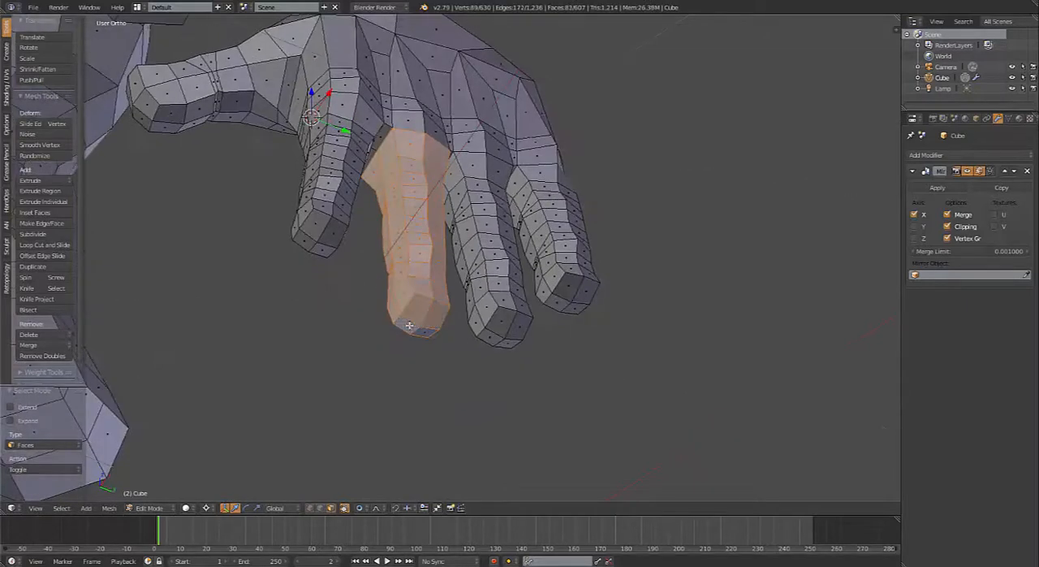
Step: Place the 3D cursor at the base knuckle in side view and rotate the middle finger 23.8° toward the palm
{"action": "middle_click_drag", "start_coordinate": [435, 215], "coordinate": [516, 220]}
{"action": "left_click", "coordinate": [667, 237]}
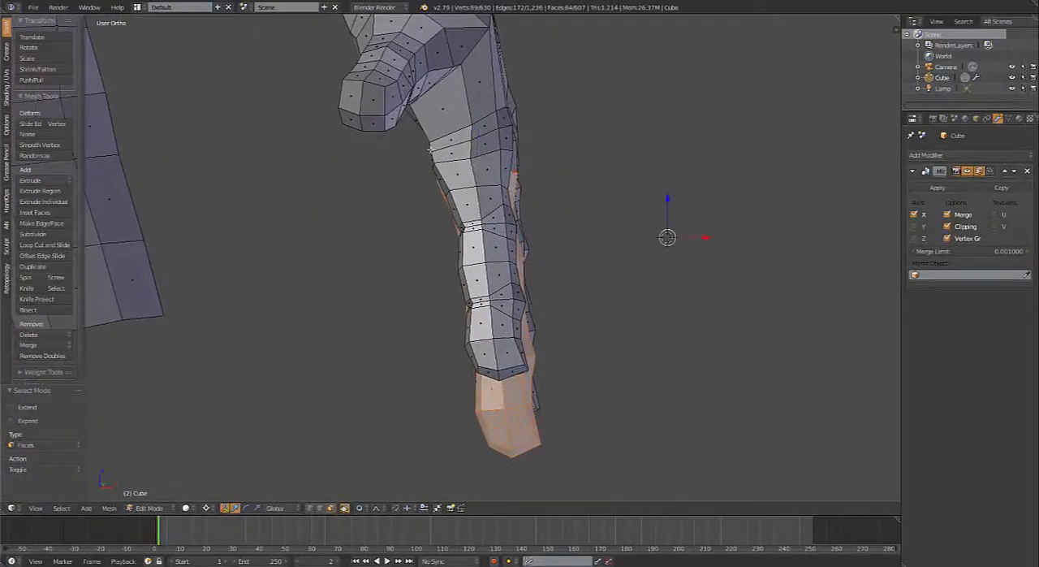
{"action": "left_click", "coordinate": [475, 147]}
{"action": "middle_click_drag", "start_coordinate": [484, 172], "coordinate": [492, 177]}
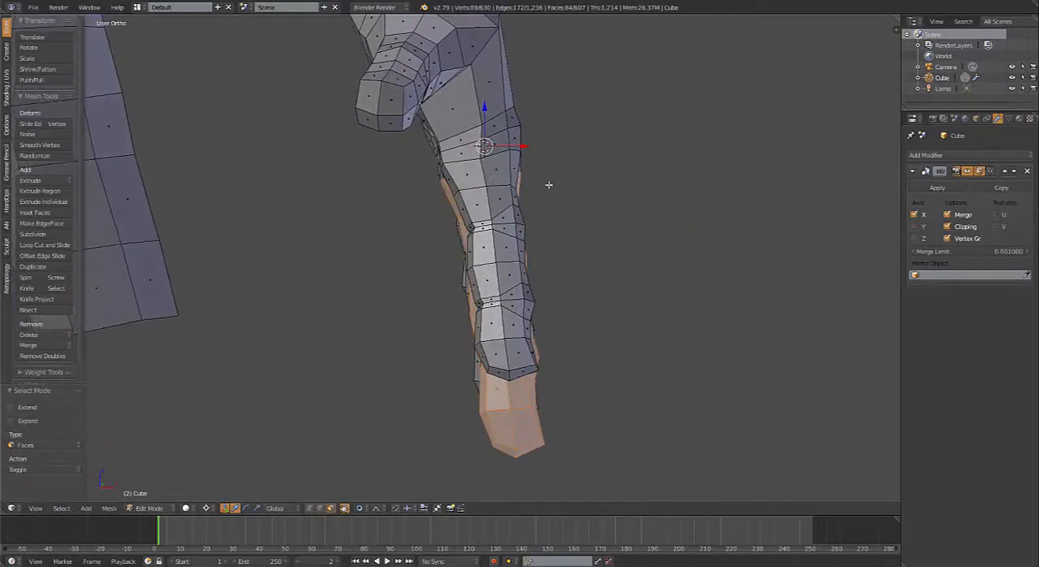
{"action": "key", "text": "r"}
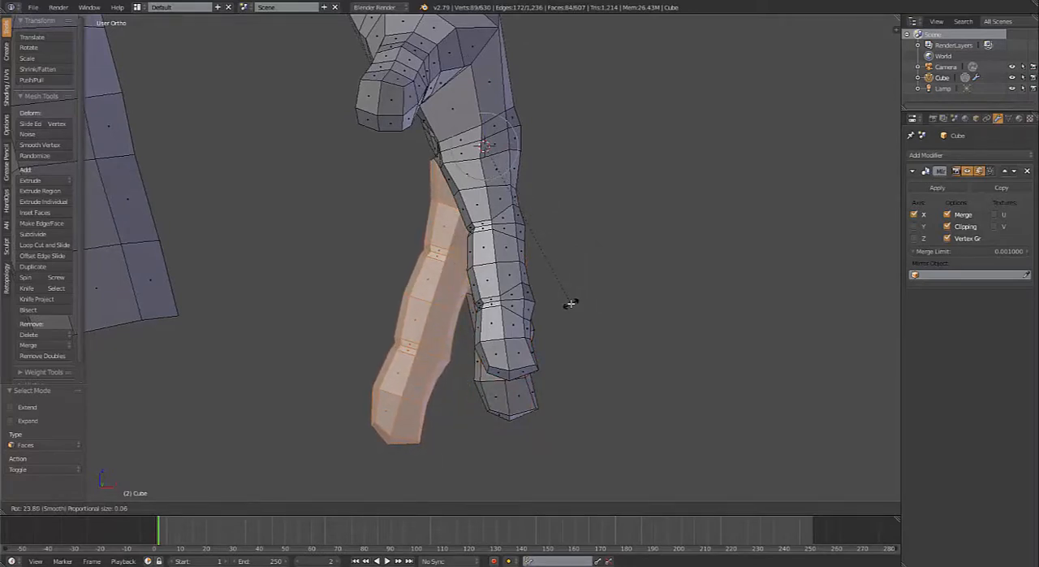
{"action": "left_click", "coordinate": [566, 305]}
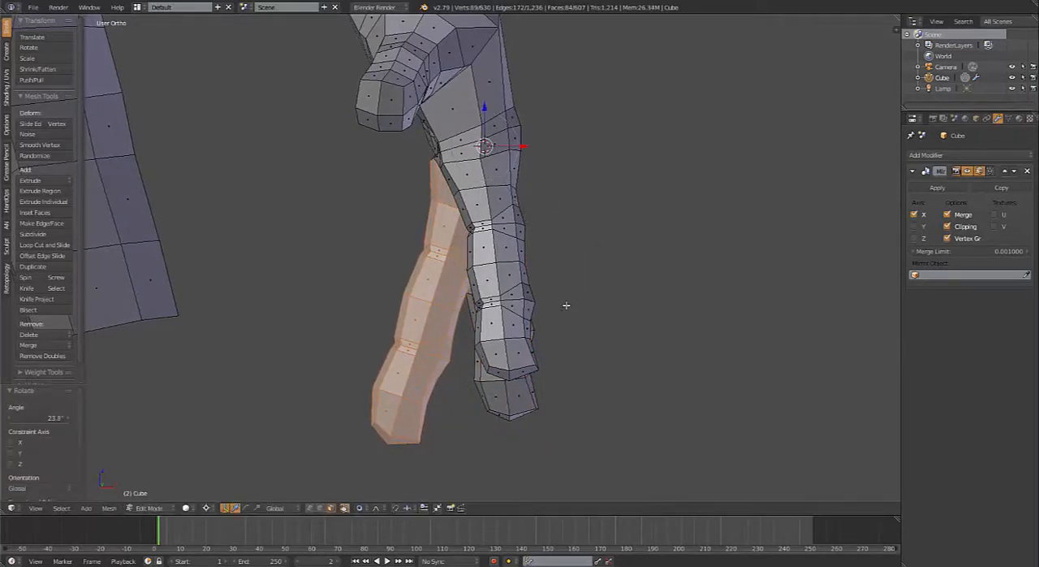
Step: Limit the selection to the middle finger below its middle joint and rotate it about 9° further inward around that joint
{"action": "right_click", "coordinate": [437, 188], "text": "alt+shift"}
{"action": "right_click", "coordinate": [436, 227], "text": "alt+shift"}
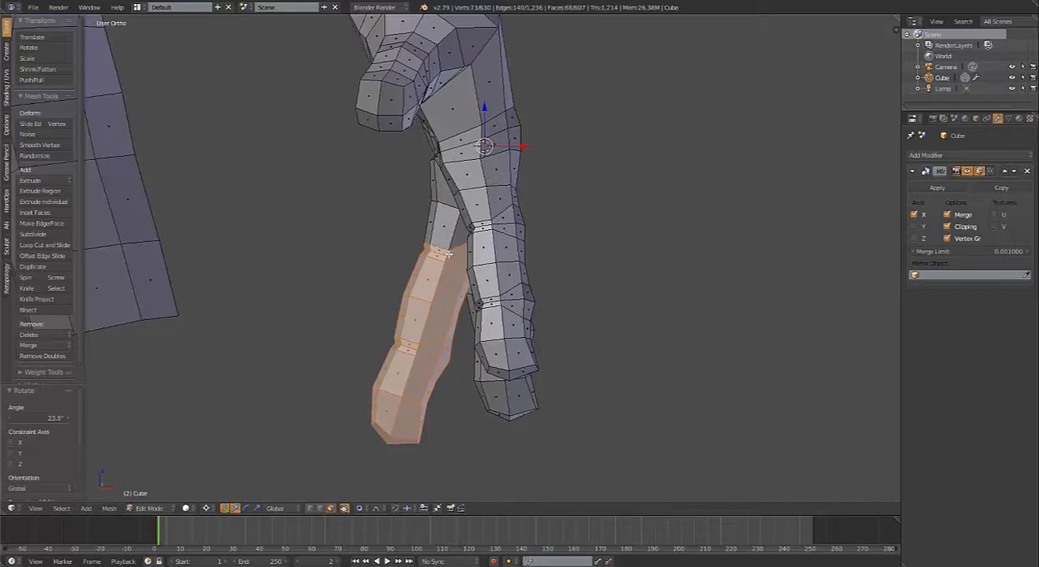
{"action": "right_click", "coordinate": [449, 255], "text": "alt+shift"}
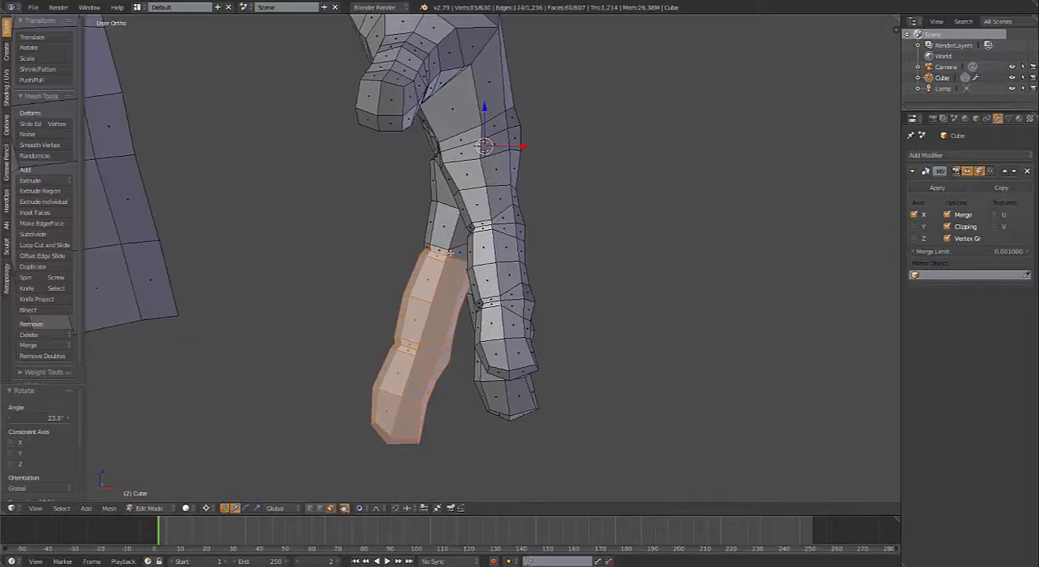
{"action": "right_click", "coordinate": [448, 258], "text": "alt+shift"}
{"action": "left_click", "coordinate": [448, 256]}
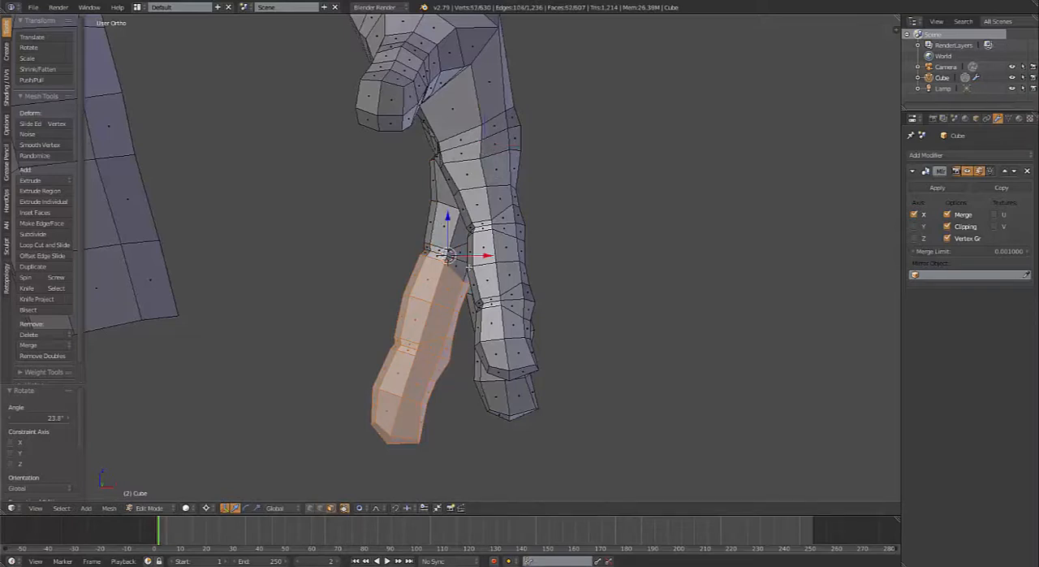
{"action": "key", "text": "r"}
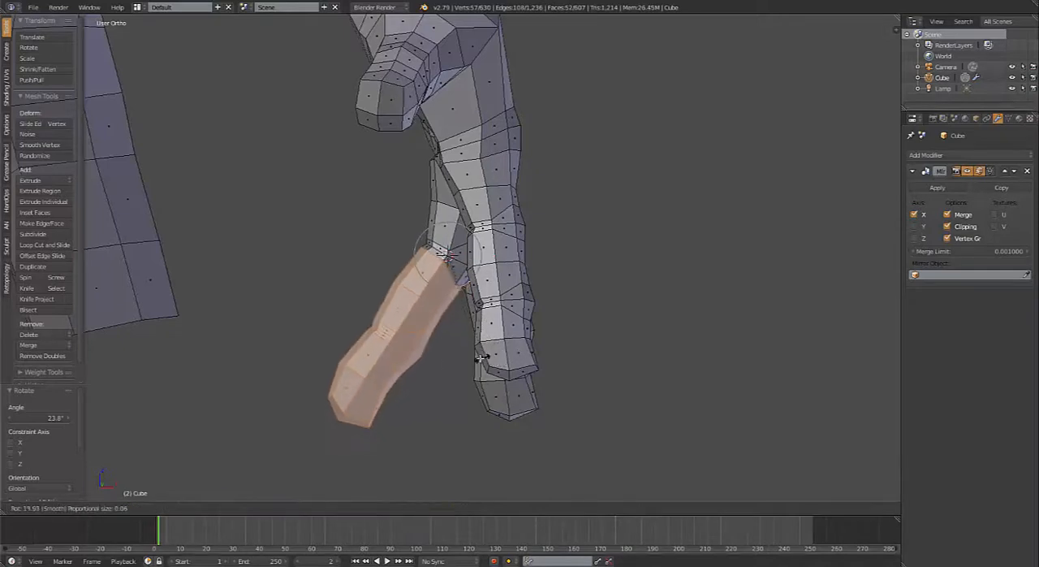
{"action": "scroll", "coordinate": [461, 352], "scroll_direction": "up", "scroll_amount": 5}
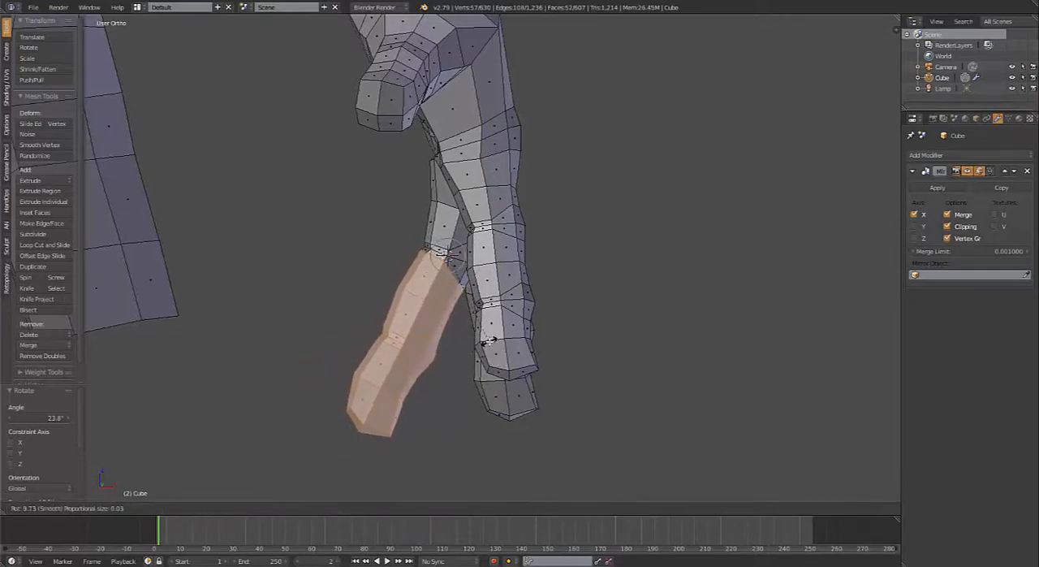
{"action": "left_click", "coordinate": [486, 342]}
Step: Limit the selection to the middle finger's end segment and rotate it 13.6° further toward the palm around the last joint
{"action": "right_click", "coordinate": [438, 276], "text": "alt+shift"}
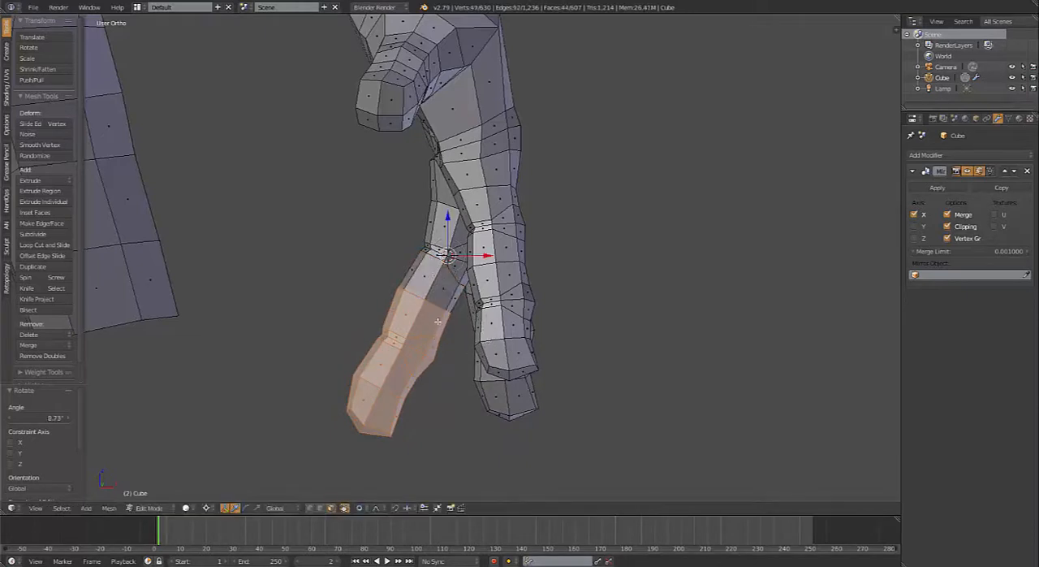
{"action": "right_click", "coordinate": [421, 325], "text": "alt+shift"}
{"action": "right_click", "coordinate": [427, 344], "text": "alt+shift"}
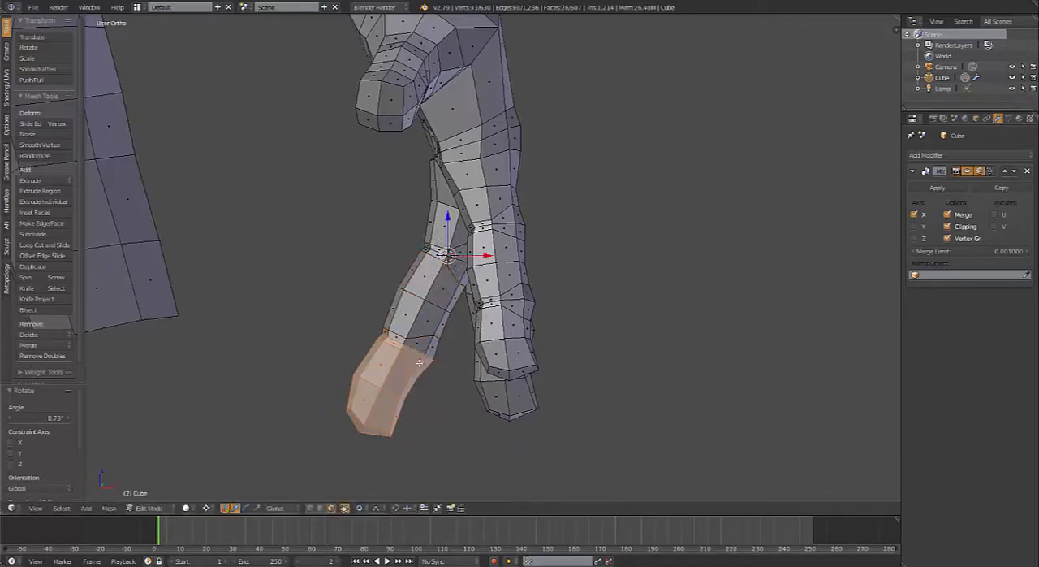
{"action": "right_click", "coordinate": [416, 358], "text": "alt+shift"}
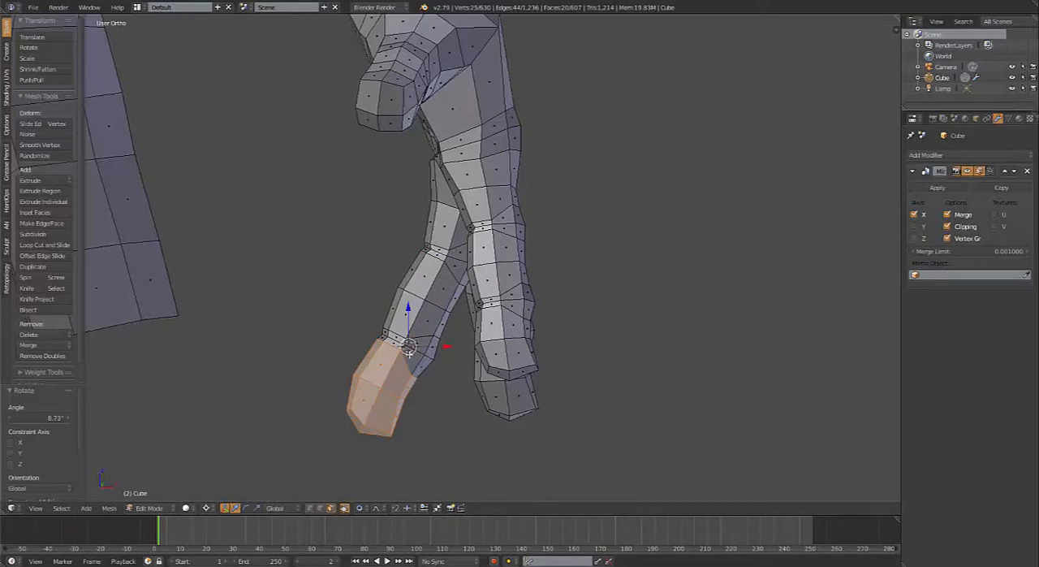
{"action": "key", "text": "r"}
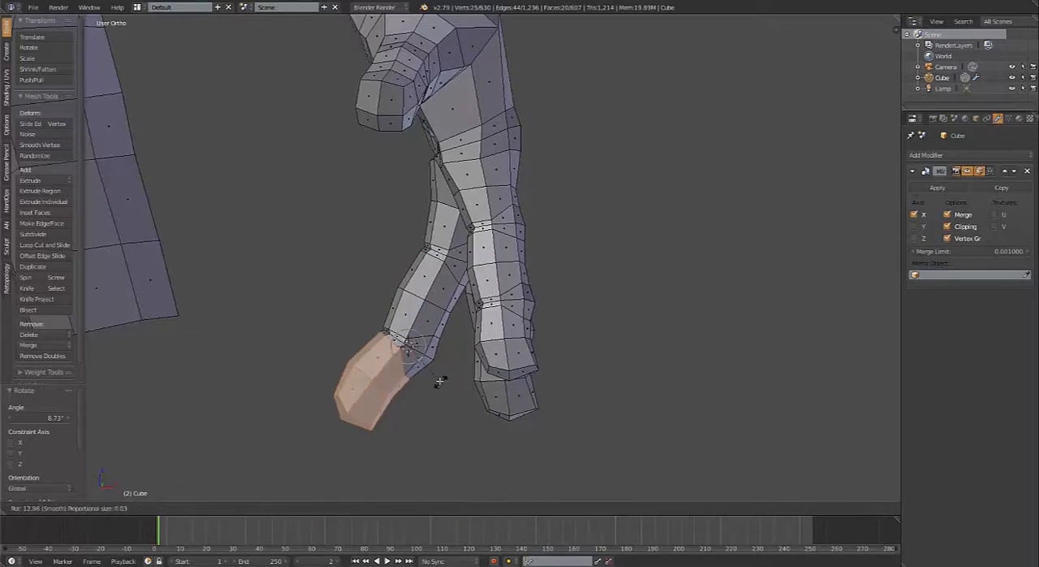
{"action": "left_click", "coordinate": [438, 379]}
{"action": "scroll", "coordinate": [440, 375], "scroll_direction": "down", "scroll_amount": 3}
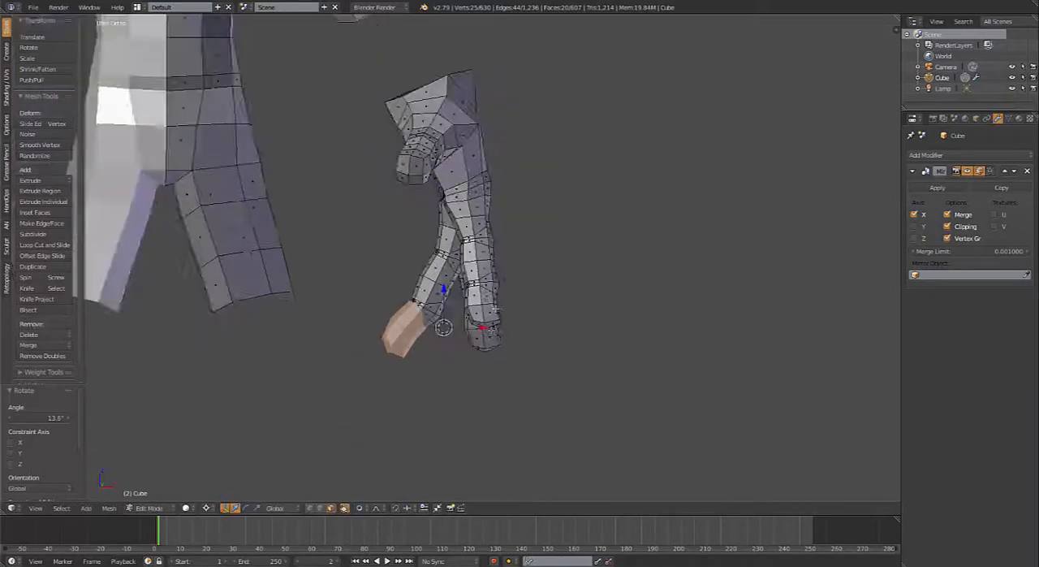
Step: Select all face rings of the ring finger from its base at the knuckle to the faces closing the fingertip
{"action": "mouse_move", "coordinate": [475, 247]}
{"action": "middle_mouse_down"}
{"action": "mouse_move", "coordinate": [387, 226]}
{"action": "mouse_move", "coordinate": [545, 251]}
{"action": "mouse_move", "coordinate": [415, 234]}
{"action": "mouse_move", "coordinate": [491, 250]}
{"action": "mouse_move", "coordinate": [529, 240]}
{"action": "mouse_move", "coordinate": [495, 244]}
{"action": "middle_mouse_up"}
{"action": "middle_click_drag", "start_coordinate": [406, 234], "coordinate": [606, 301]}
{"action": "scroll", "coordinate": [606, 301], "scroll_direction": "up", "scroll_amount": 4}
{"action": "middle_click_drag", "start_coordinate": [544, 288], "coordinate": [518, 273]}
{"action": "middle_click_drag", "start_coordinate": [546, 157], "coordinate": [470, 184]}
{"action": "right_click", "coordinate": [504, 164]}
{"action": "right_click", "coordinate": [482, 199], "text": "alt+shift"}
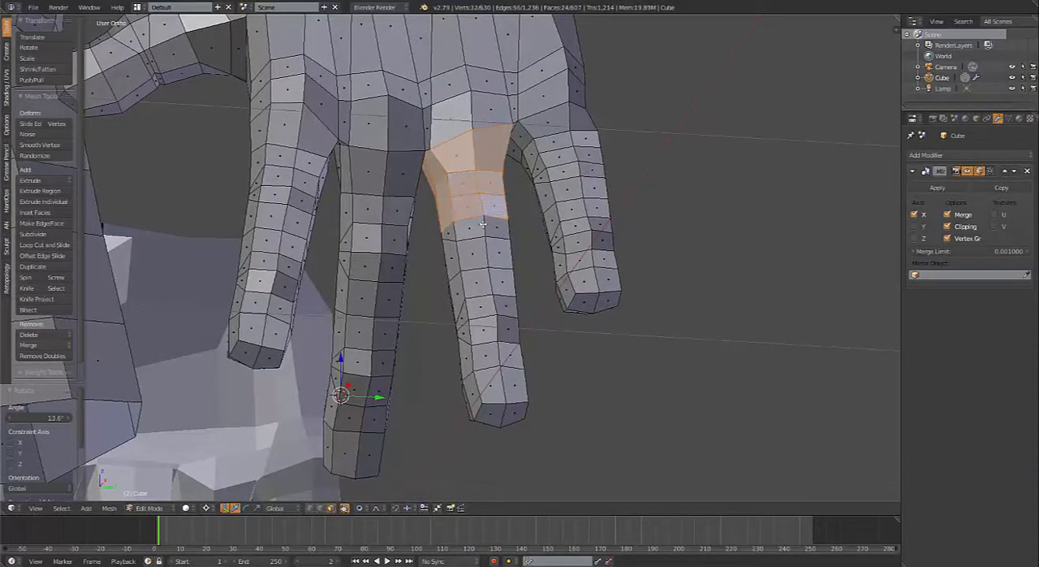
{"action": "right_click", "coordinate": [490, 283], "text": "alt+shift"}
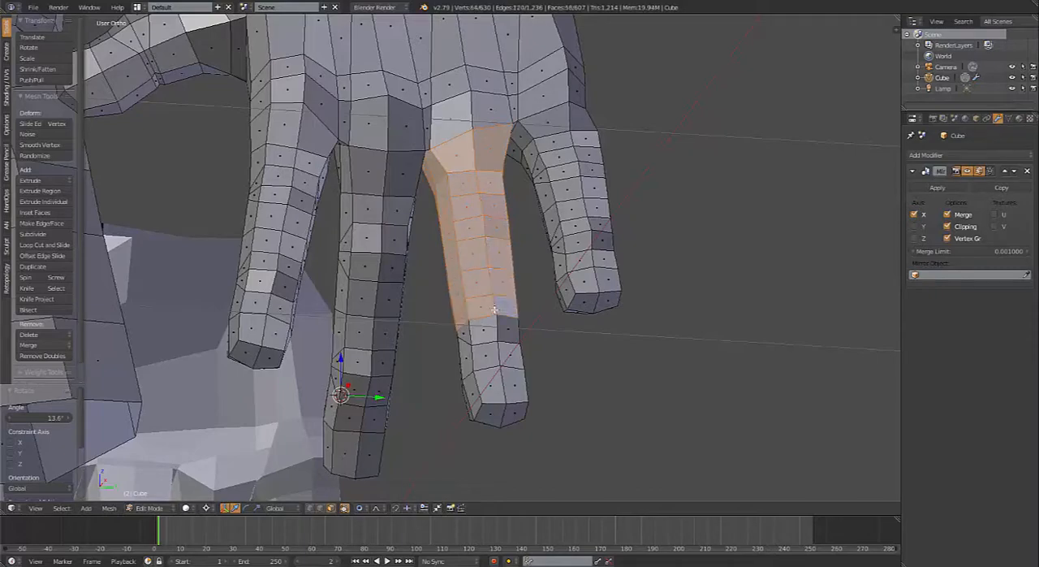
{"action": "right_click", "coordinate": [498, 354], "text": "alt+shift"}
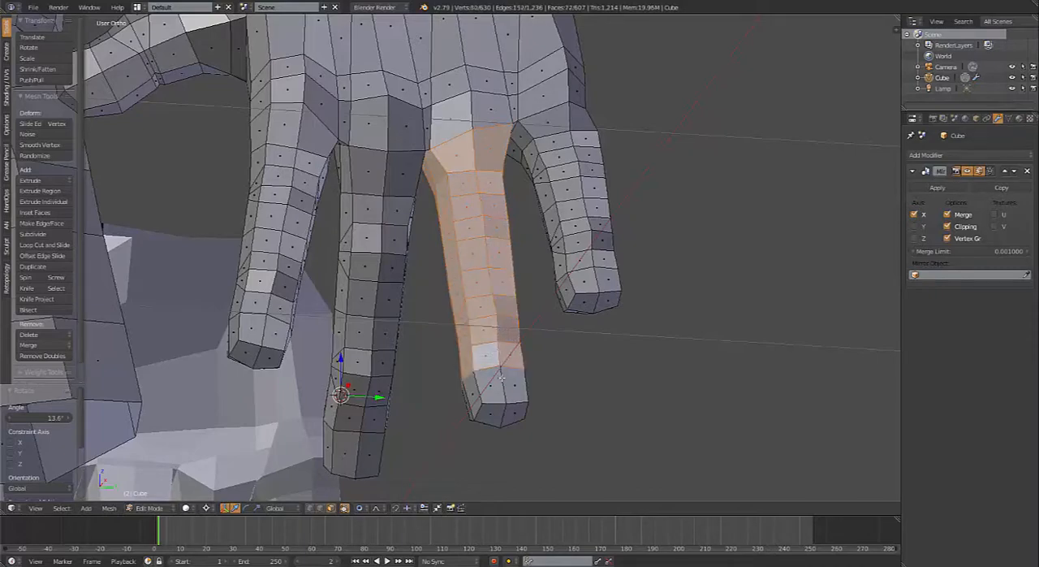
{"action": "right_click", "coordinate": [502, 387], "text": "alt+shift"}
{"action": "right_click", "coordinate": [488, 415], "text": "shift"}
{"action": "middle_click_drag", "start_coordinate": [504, 385], "coordinate": [494, 329]}
{"action": "right_click", "coordinate": [492, 326], "text": "shift"}
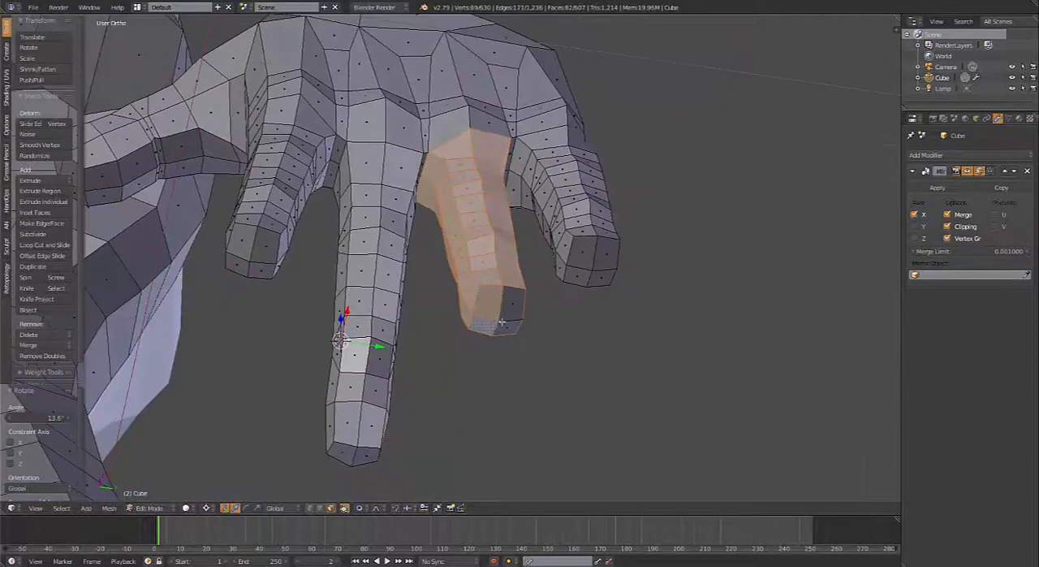
{"action": "right_click", "coordinate": [505, 315], "text": "shift"}
{"action": "right_click", "coordinate": [512, 324], "text": "shift"}
Step: Place the 3D cursor at the base knuckle in side view and rotate the ring finger 47.7° toward the palm
{"action": "middle_click_drag", "start_coordinate": [534, 219], "coordinate": [580, 289]}
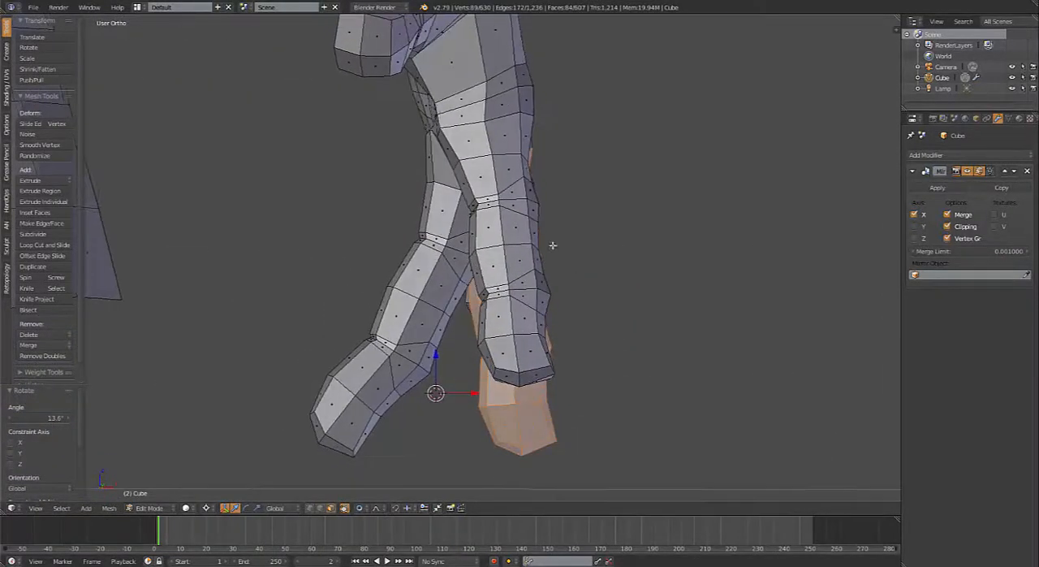
{"action": "left_click", "coordinate": [495, 135]}
{"action": "key", "text": "r"}
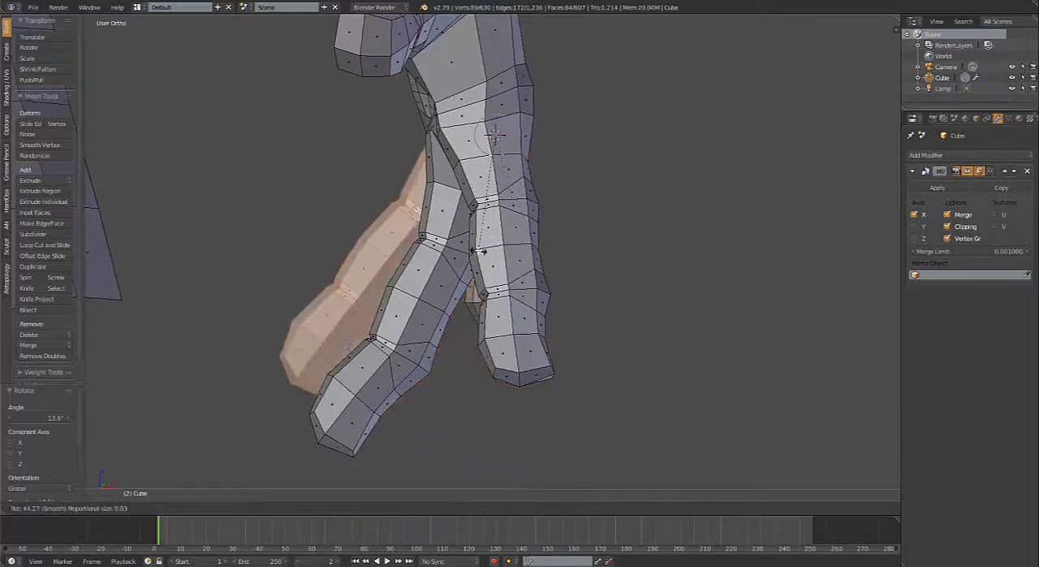
{"action": "left_click", "coordinate": [472, 245]}
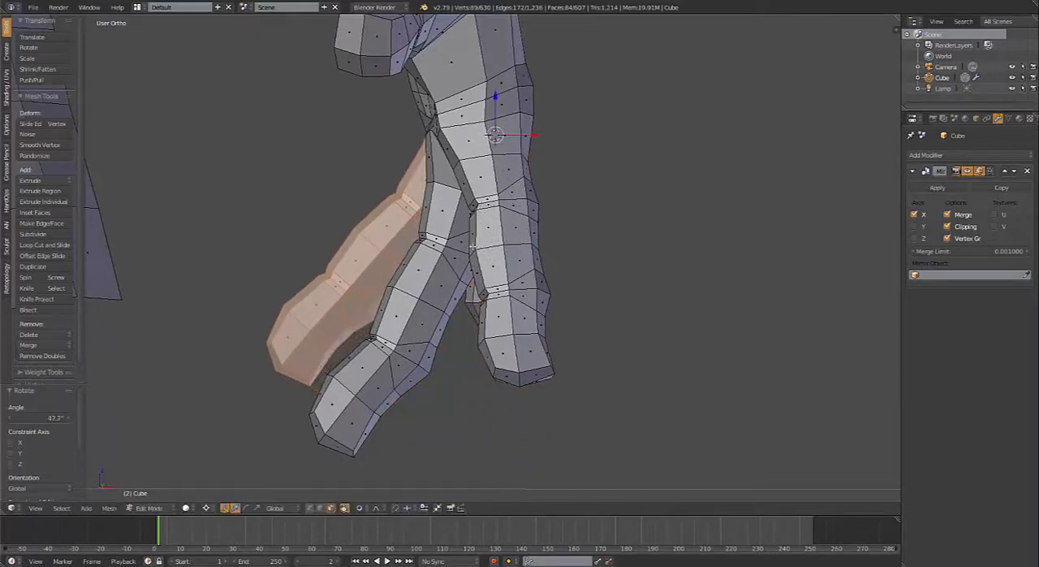
Step: Select all face rings of the middle finger again, from its base to the faces closing the fingertip
{"action": "middle_click_drag", "start_coordinate": [513, 249], "coordinate": [408, 232]}
{"action": "right_click", "coordinate": [392, 176]}
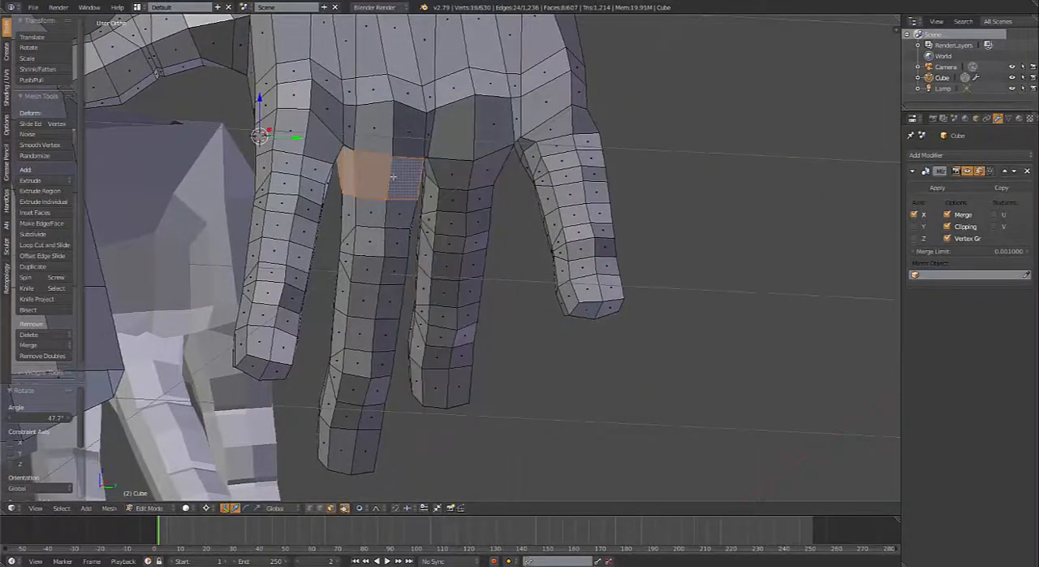
{"action": "right_click", "coordinate": [388, 216], "text": "alt+shift"}
{"action": "right_click", "coordinate": [386, 242], "text": "alt+shift"}
{"action": "right_click", "coordinate": [383, 273], "text": "alt+shift"}
{"action": "right_click", "coordinate": [382, 298], "text": "alt+shift"}
{"action": "right_click", "coordinate": [380, 329], "text": "alt+shift"}
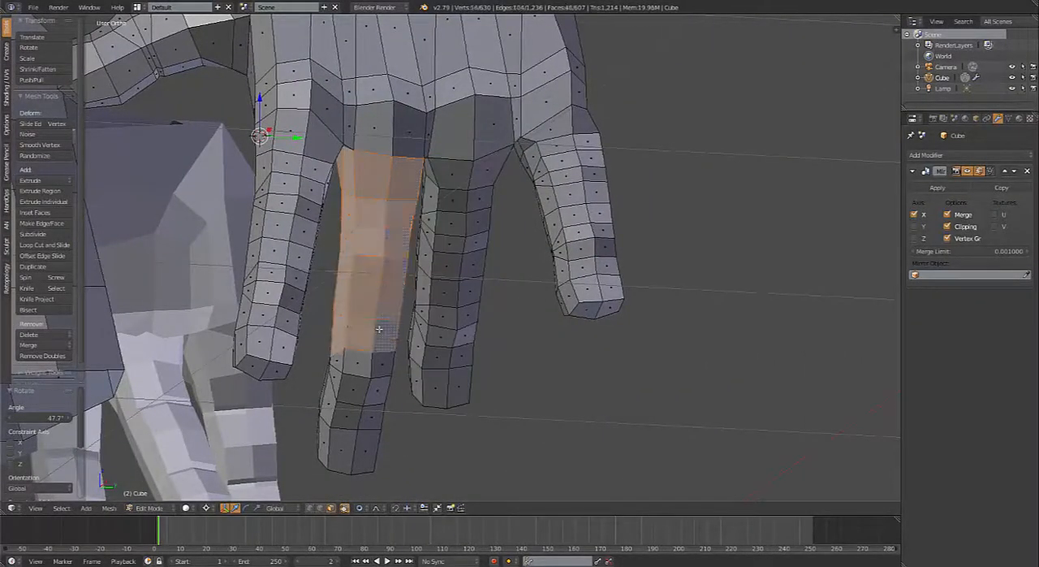
{"action": "right_click", "coordinate": [374, 366], "text": "alt+shift"}
{"action": "right_click", "coordinate": [369, 388], "text": "alt+shift"}
{"action": "right_click", "coordinate": [366, 416], "text": "alt+shift"}
{"action": "right_click", "coordinate": [366, 438], "text": "alt+shift"}
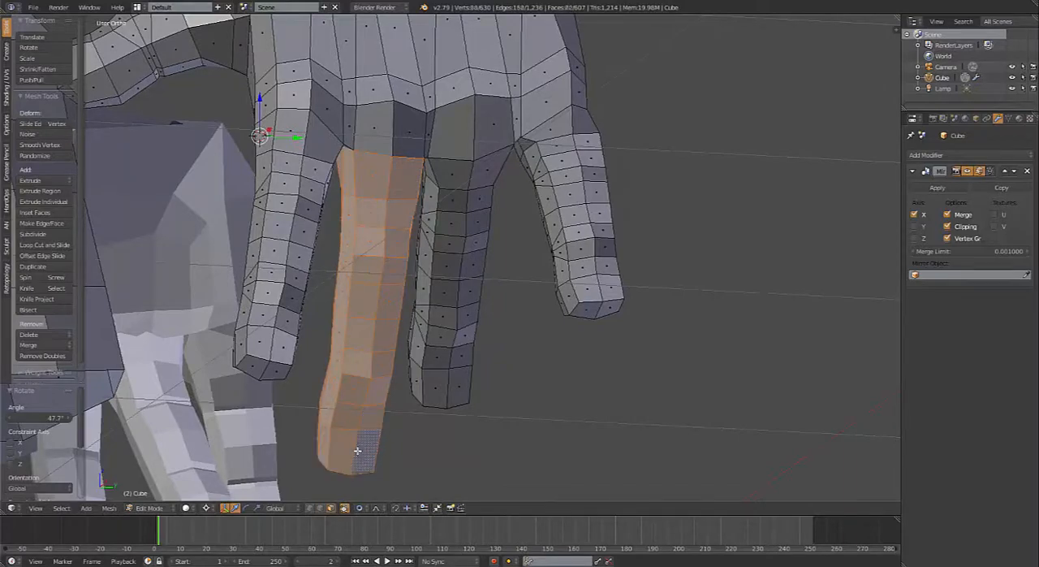
{"action": "scroll", "coordinate": [363, 456], "scroll_direction": "up", "scroll_amount": 1}
{"action": "middle_click_drag", "start_coordinate": [366, 438], "coordinate": [331, 258]}
{"action": "right_click", "coordinate": [323, 221], "text": "shift"}
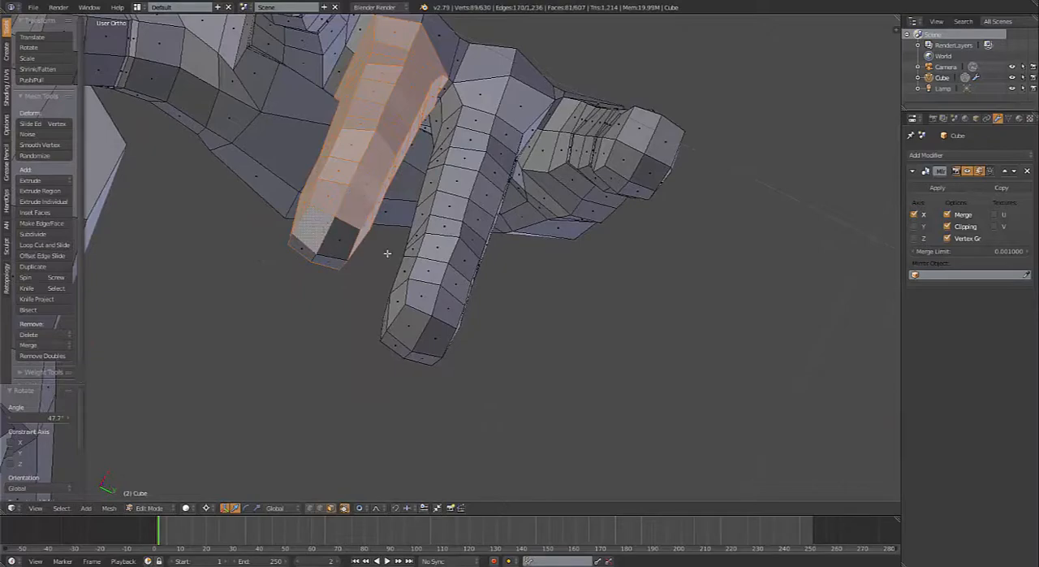
{"action": "right_click", "coordinate": [344, 242], "text": "shift"}
{"action": "right_click", "coordinate": [330, 262], "text": "shift"}
{"action": "right_click", "coordinate": [304, 248], "text": "shift"}
Step: Place the 3D cursor at the middle finger's base knuckle in side view and rotate the finger -9.07°, back away from the palm
{"action": "scroll", "coordinate": [369, 112], "scroll_direction": "down", "scroll_amount": 4}
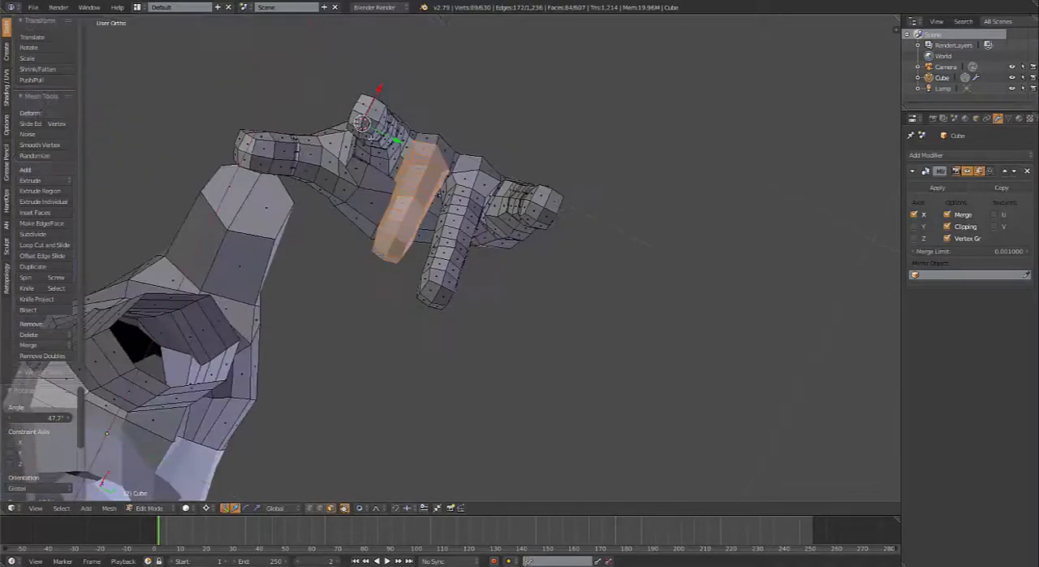
{"action": "middle_click_drag", "start_coordinate": [370, 137], "coordinate": [588, 238]}
{"action": "left_click", "coordinate": [704, 272]}
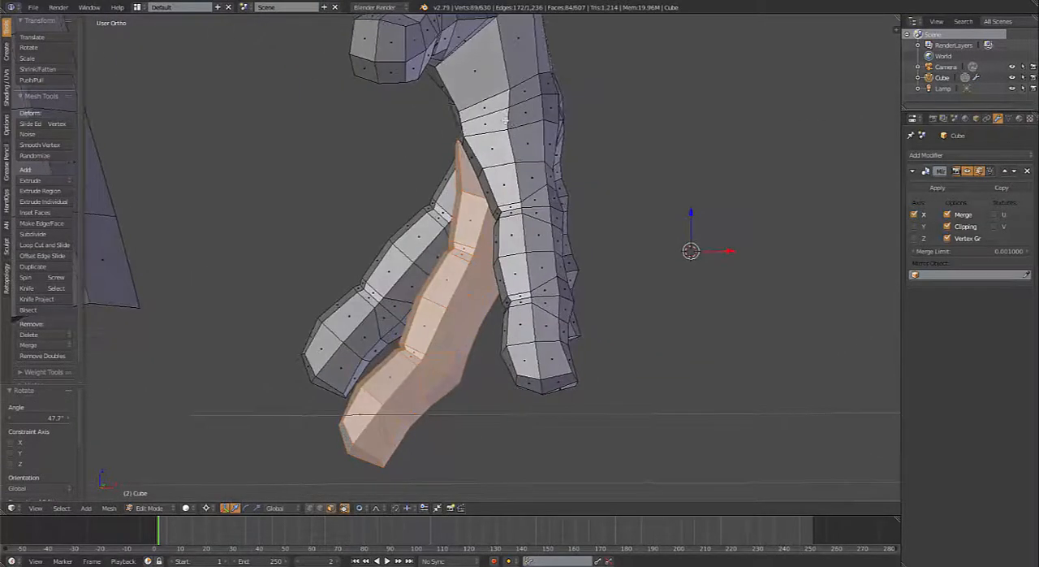
{"action": "left_click", "coordinate": [504, 133]}
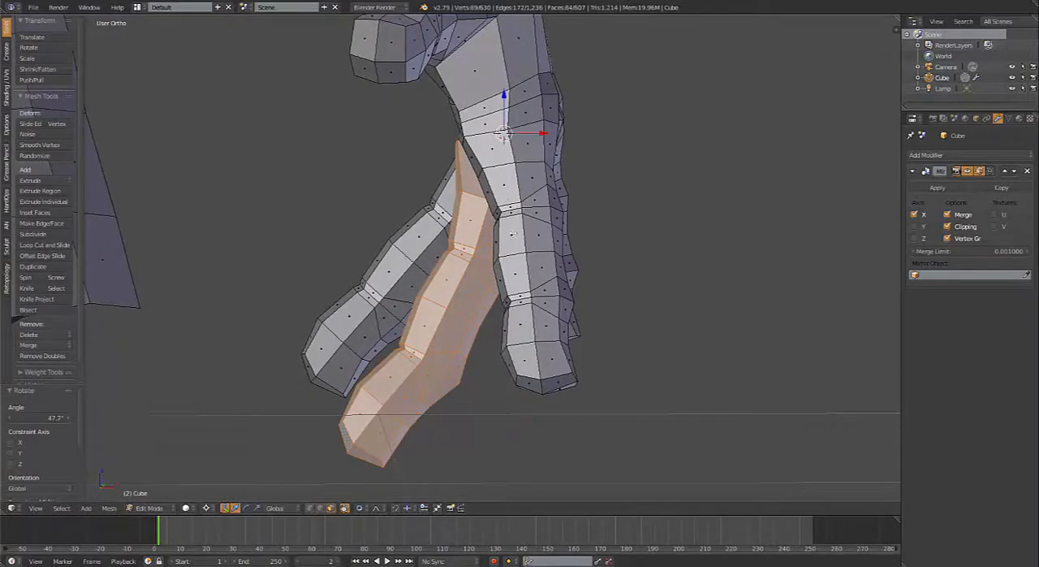
{"action": "key", "text": "r"}
{"action": "left_click", "coordinate": [535, 243]}
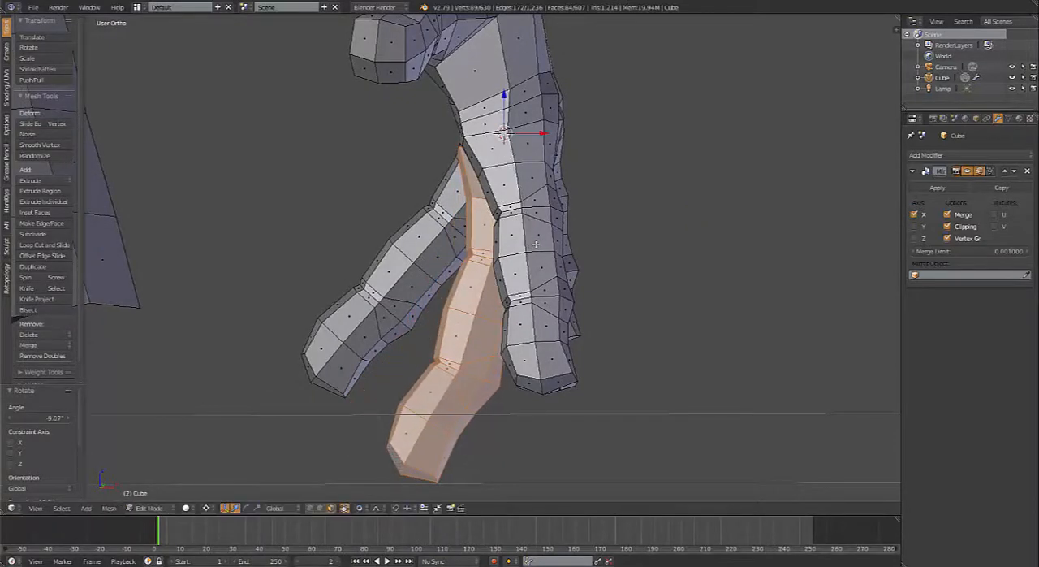
Step: Select the ring finger's face rings from its base knuckle down to its last joint
{"action": "middle_click_drag", "start_coordinate": [553, 268], "coordinate": [477, 221]}
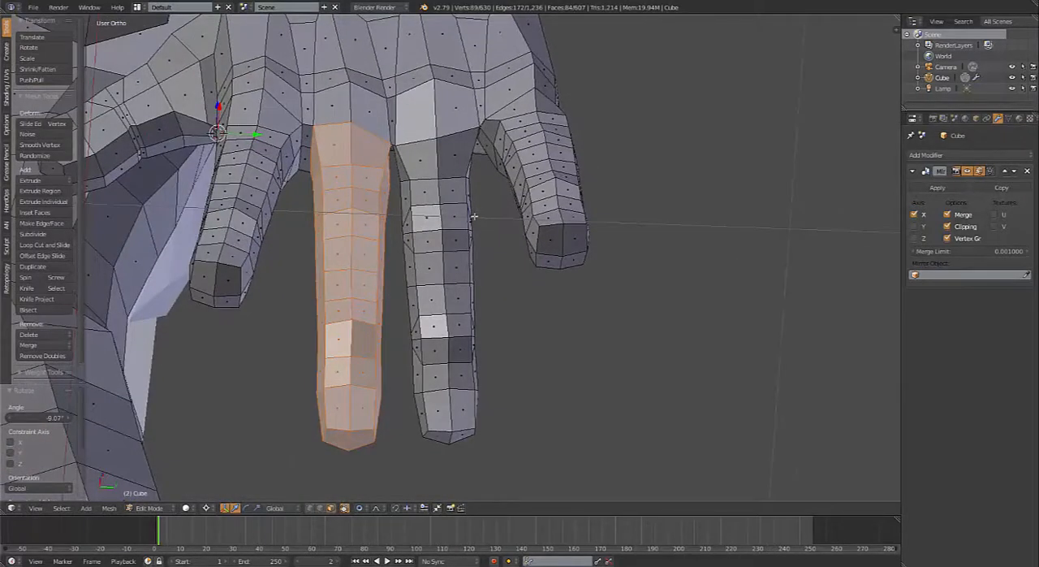
{"action": "middle_click_drag", "start_coordinate": [398, 225], "coordinate": [373, 209]}
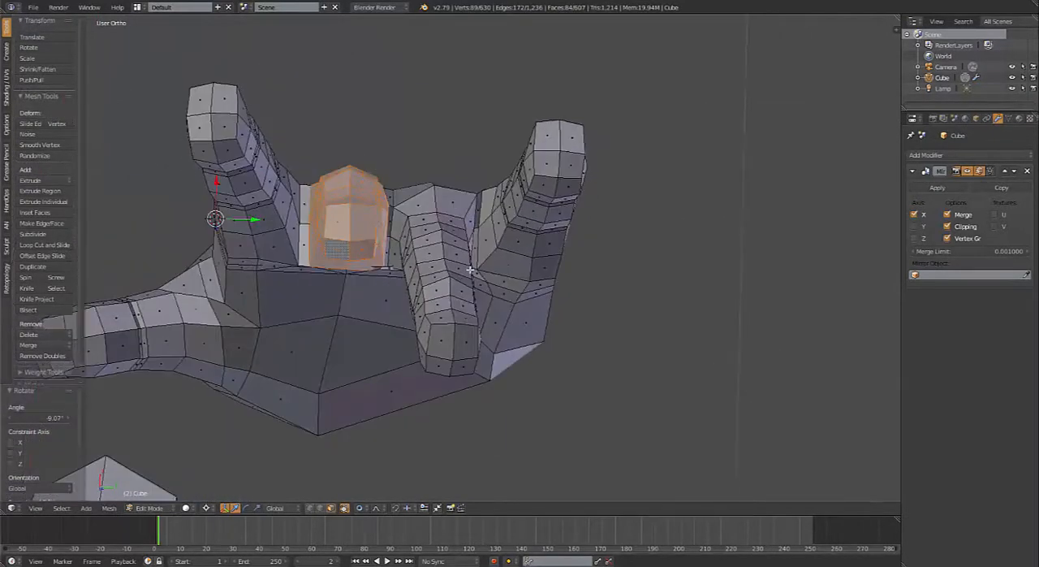
{"action": "middle_click_drag", "start_coordinate": [470, 270], "coordinate": [468, 195]}
{"action": "right_click", "coordinate": [481, 174], "text": "alt"}
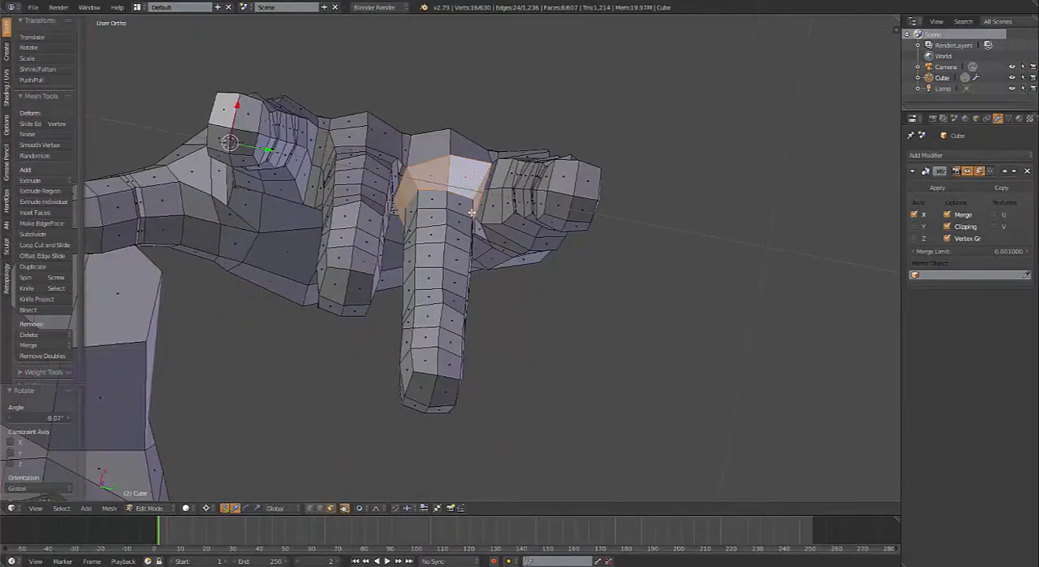
{"action": "right_click", "coordinate": [470, 210], "text": "alt+shift"}
{"action": "right_click", "coordinate": [468, 229], "text": "alt+shift"}
{"action": "key", "text": "ctrl+z"}
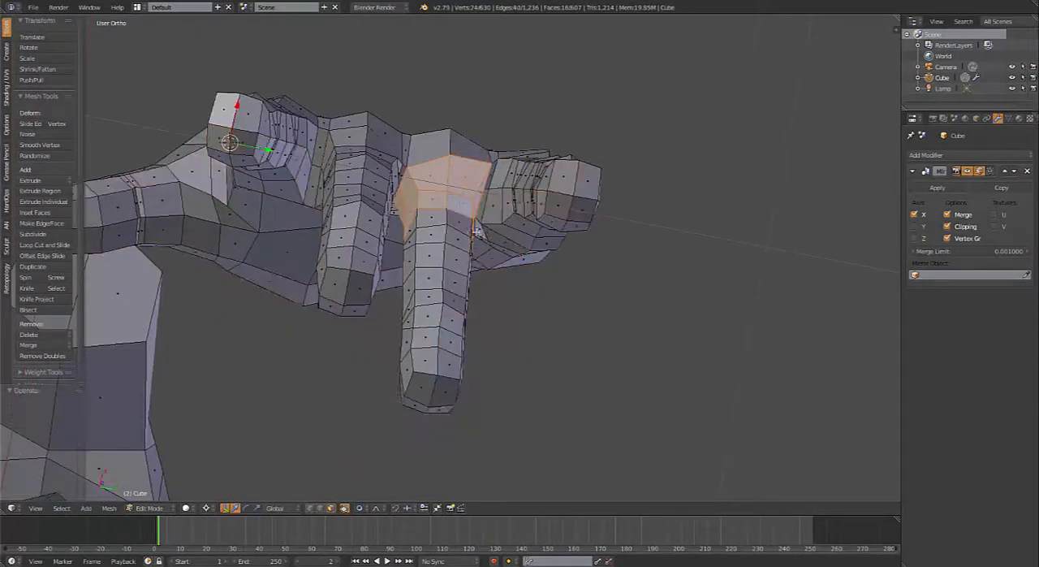
{"action": "middle_click_drag", "start_coordinate": [479, 233], "coordinate": [463, 221]}
{"action": "right_click", "coordinate": [442, 223], "text": "alt+shift"}
{"action": "right_click", "coordinate": [443, 237], "text": "alt+shift"}
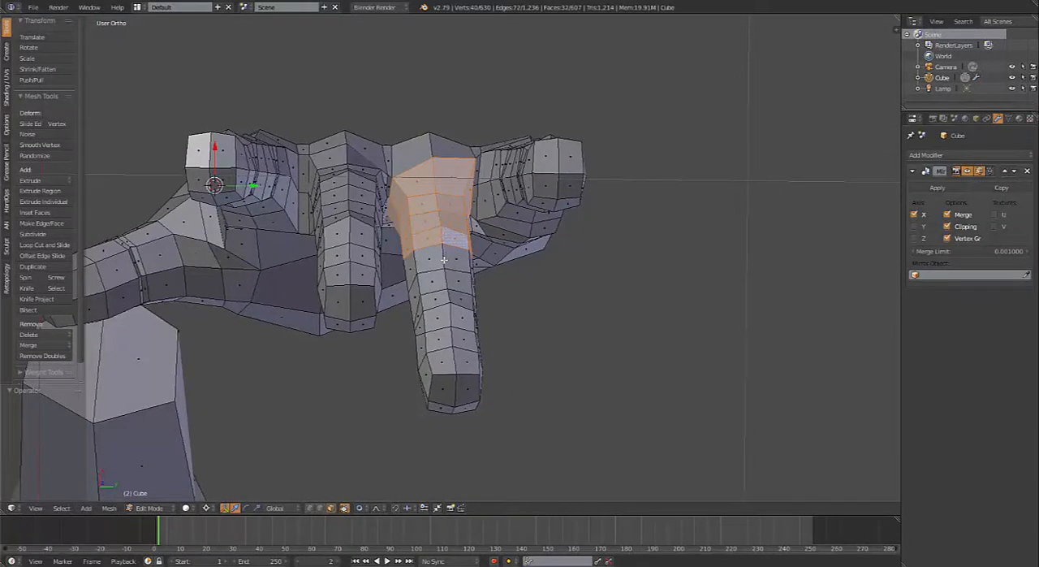
{"action": "right_click", "coordinate": [445, 258], "text": "alt+shift"}
{"action": "right_click", "coordinate": [445, 277], "text": "alt+shift"}
{"action": "right_click", "coordinate": [447, 297], "text": "alt+shift"}
{"action": "right_click", "coordinate": [449, 314], "text": "alt+shift"}
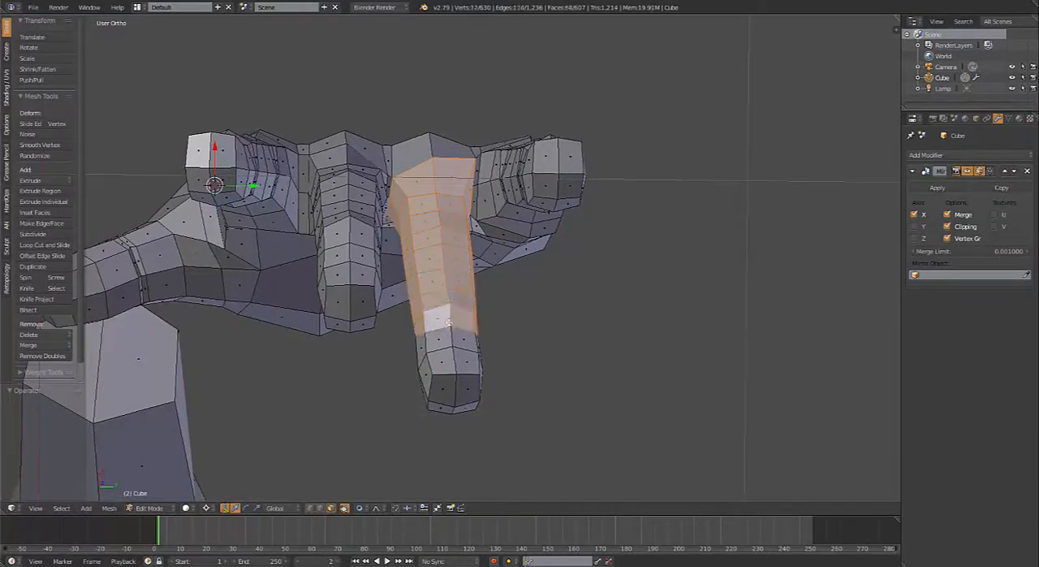
Step: Extend the ring finger selection past the last joint, including the faces that close the fingertip
{"action": "right_click", "coordinate": [451, 333], "text": "alt+shift"}
{"action": "right_click", "coordinate": [454, 357], "text": "alt+shift"}
{"action": "right_click", "coordinate": [445, 388], "text": "shift"}
{"action": "right_click", "coordinate": [478, 398], "text": "shift"}
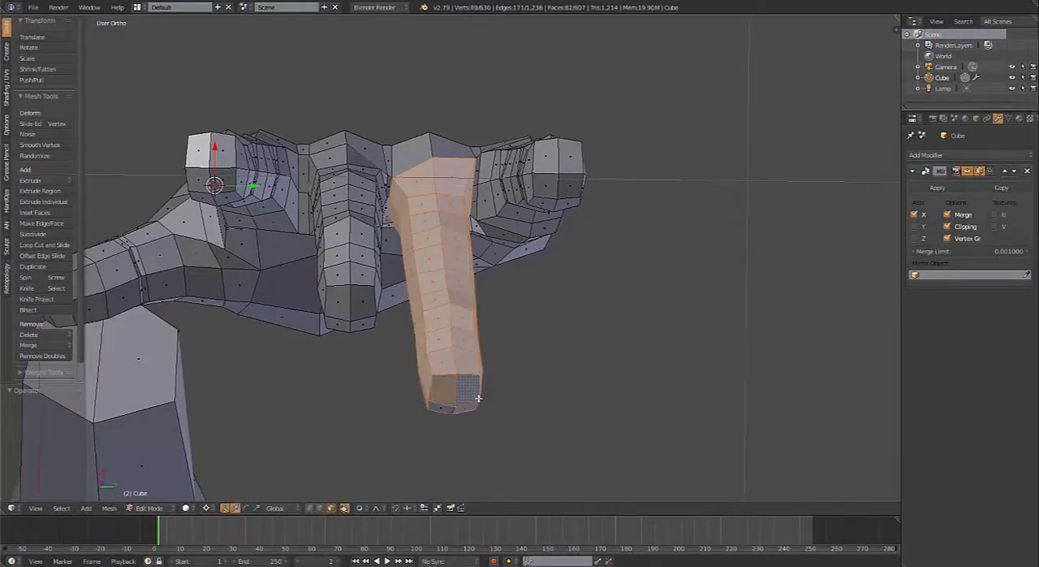
{"action": "middle_click_drag", "start_coordinate": [472, 346], "coordinate": [467, 302]}
{"action": "scroll", "coordinate": [467, 302], "scroll_direction": "up", "scroll_amount": 1}
{"action": "right_click", "coordinate": [454, 301], "text": "shift"}
{"action": "right_click", "coordinate": [416, 295], "text": "shift"}
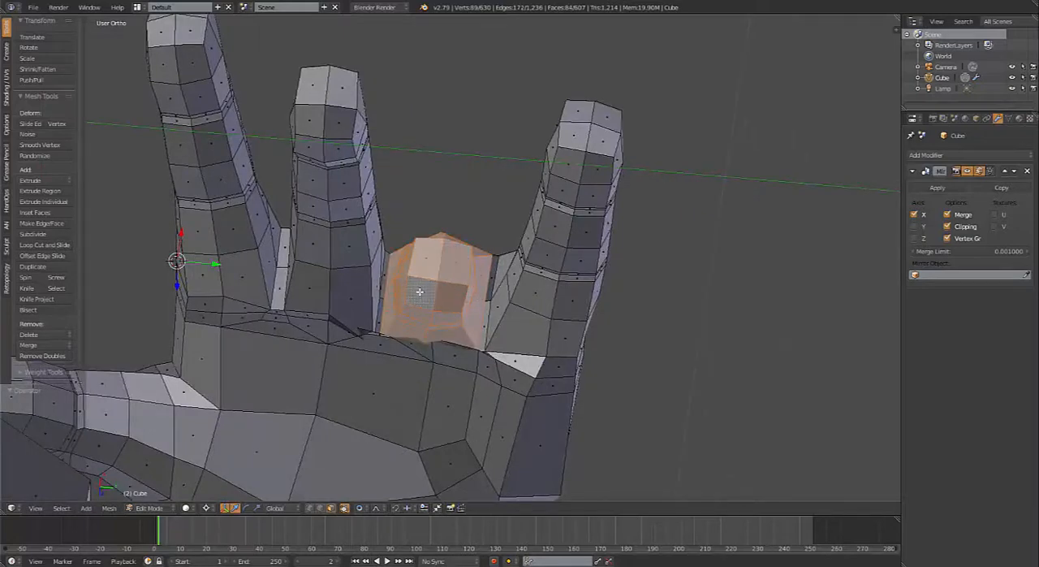
Step: Add the faces on the back of the hand above the ring and little fingers to the selection, up to the wrist
{"action": "middle_click_drag", "start_coordinate": [453, 152], "coordinate": [491, 188]}
{"action": "scroll", "coordinate": [456, 213], "scroll_direction": "down", "scroll_amount": 4}
{"action": "right_click", "coordinate": [450, 171], "text": "shift"}
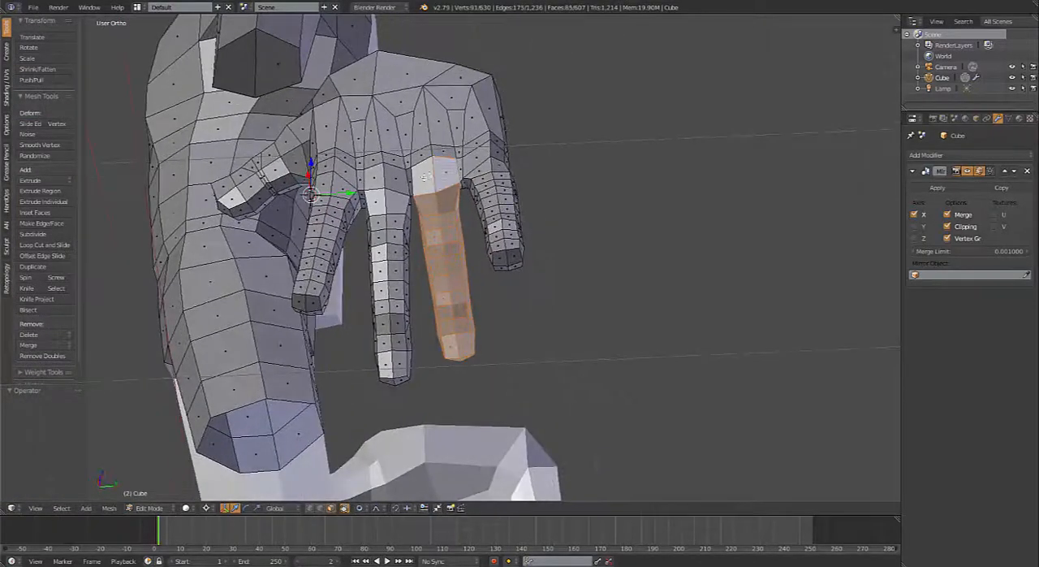
{"action": "right_click", "coordinate": [427, 171], "text": "shift"}
{"action": "right_click", "coordinate": [424, 155], "text": "shift"}
{"action": "right_click", "coordinate": [435, 154], "text": "shift"}
{"action": "right_click", "coordinate": [423, 128], "text": "shift"}
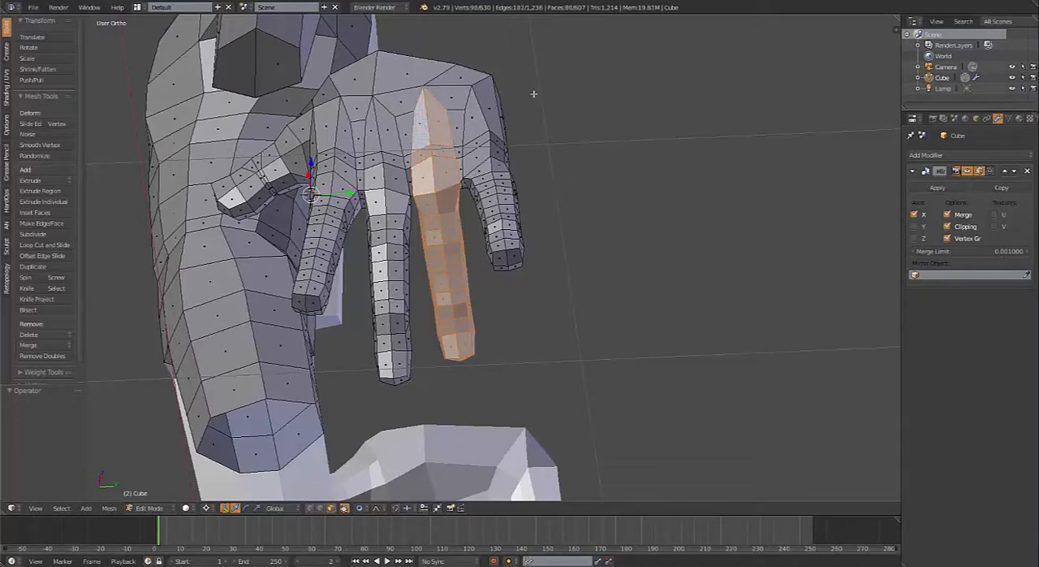
{"action": "right_click", "coordinate": [456, 127], "text": "shift"}
{"action": "right_click", "coordinate": [452, 100], "text": "shift"}
{"action": "right_click", "coordinate": [461, 80], "text": "shift"}
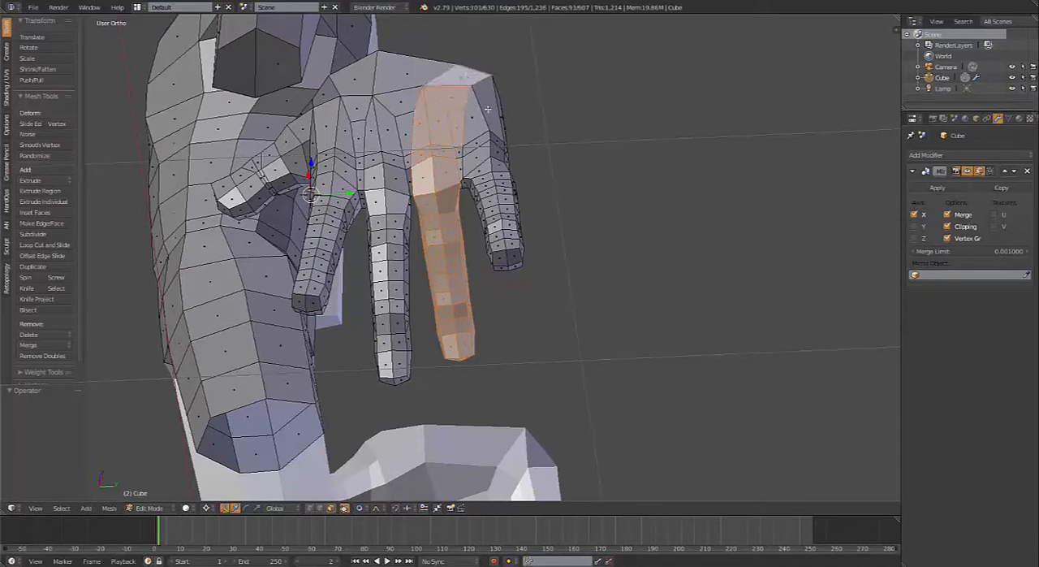
{"action": "right_click", "coordinate": [488, 109], "text": "shift"}
{"action": "right_click", "coordinate": [474, 121], "text": "shift"}
{"action": "right_click", "coordinate": [476, 152], "text": "shift"}
{"action": "middle_click_drag", "start_coordinate": [460, 151], "coordinate": [458, 105]}
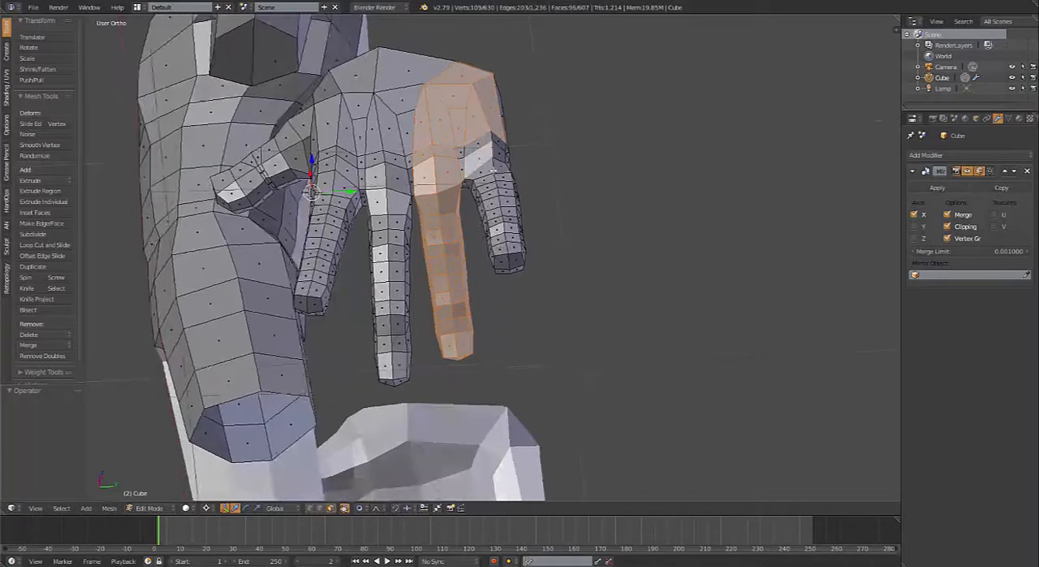
Step: Switch to wireframe and box-select the outer side of the hand so the selection includes the whole little finger and the ring finger
{"action": "key", "text": "z"}
{"action": "key", "text": "b"}
{"action": "left_click_drag", "start_coordinate": [456, 61], "coordinate": [530, 159]}
{"action": "key", "text": "b"}
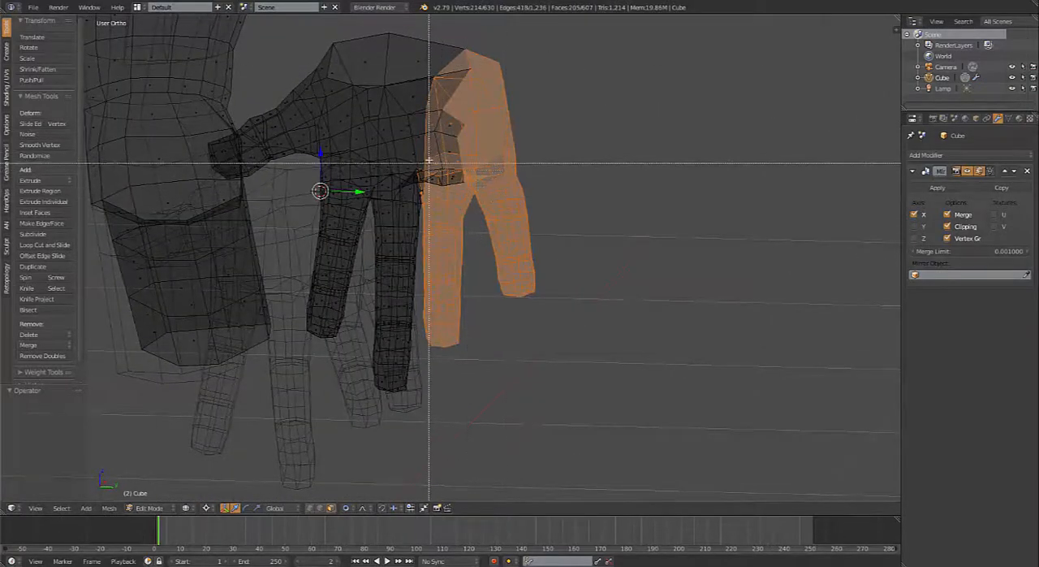
{"action": "left_click_drag", "start_coordinate": [494, 103], "coordinate": [521, 182]}
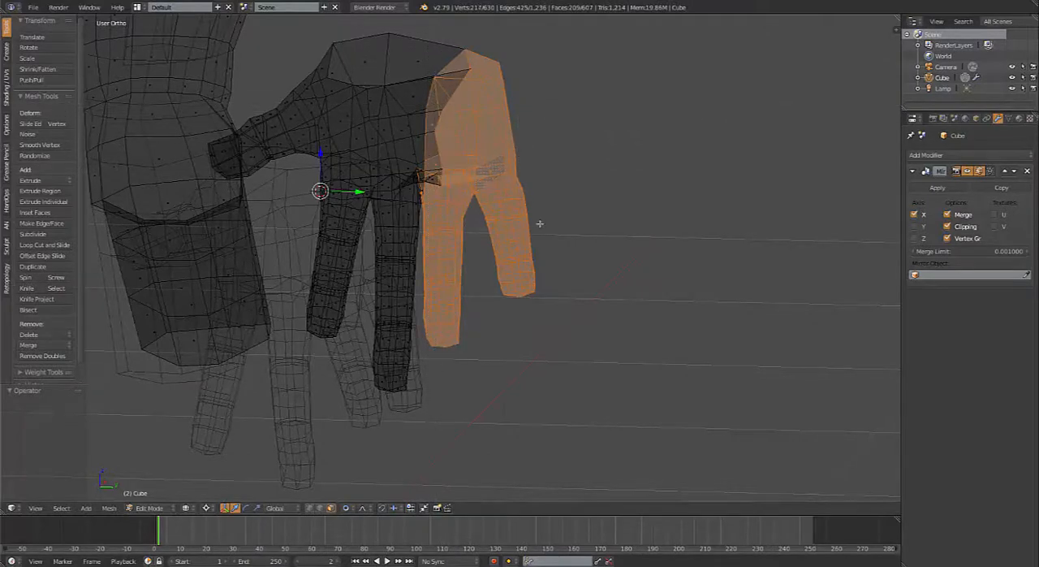
{"action": "middle_click_drag", "start_coordinate": [540, 223], "coordinate": [518, 216]}
{"action": "scroll", "coordinate": [470, 197], "scroll_direction": "up", "scroll_amount": 3}
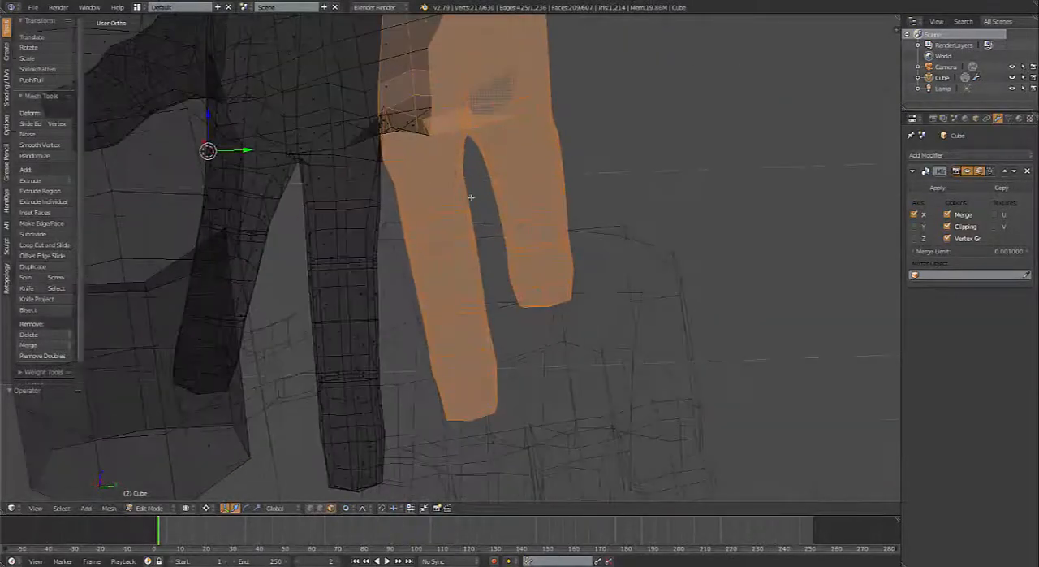
Step: Extend the ring and little finger selection toward the middle of the hand with the adjoining faces above the ring finger
{"action": "scroll", "coordinate": [456, 179], "scroll_direction": "down", "scroll_amount": 2}
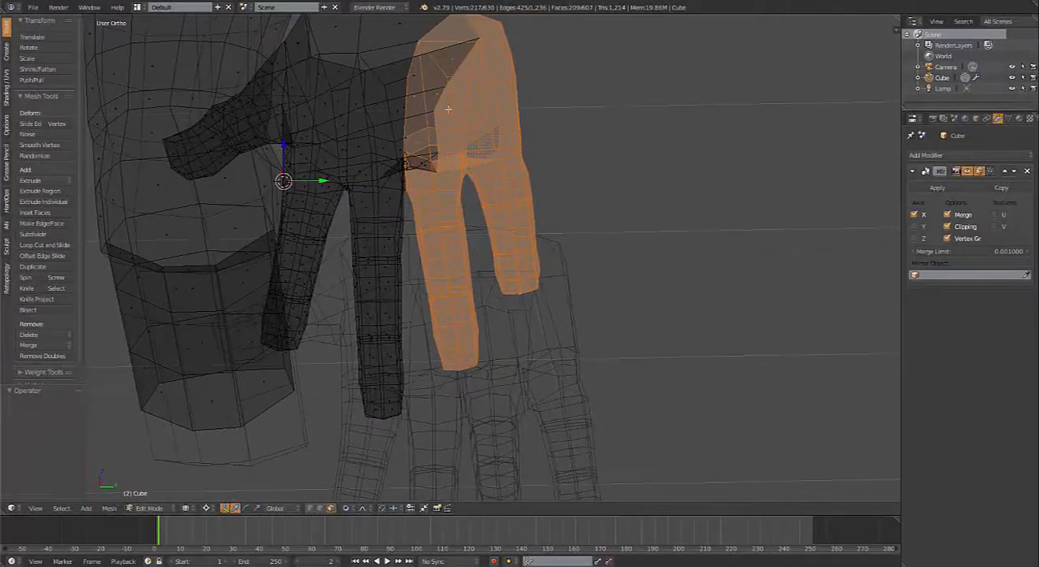
{"action": "left_click_drag", "start_coordinate": [425, 47], "coordinate": [448, 130]}
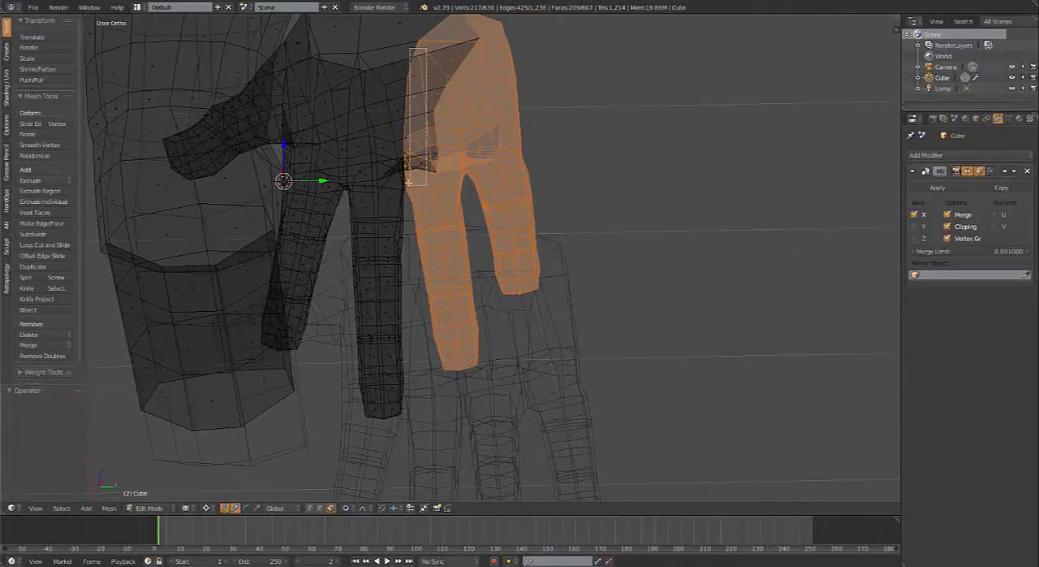
{"action": "left_click_drag", "start_coordinate": [409, 184], "coordinate": [409, 184]}
{"action": "key", "text": "b"}
{"action": "left_click_drag", "start_coordinate": [415, 94], "coordinate": [449, 120]}
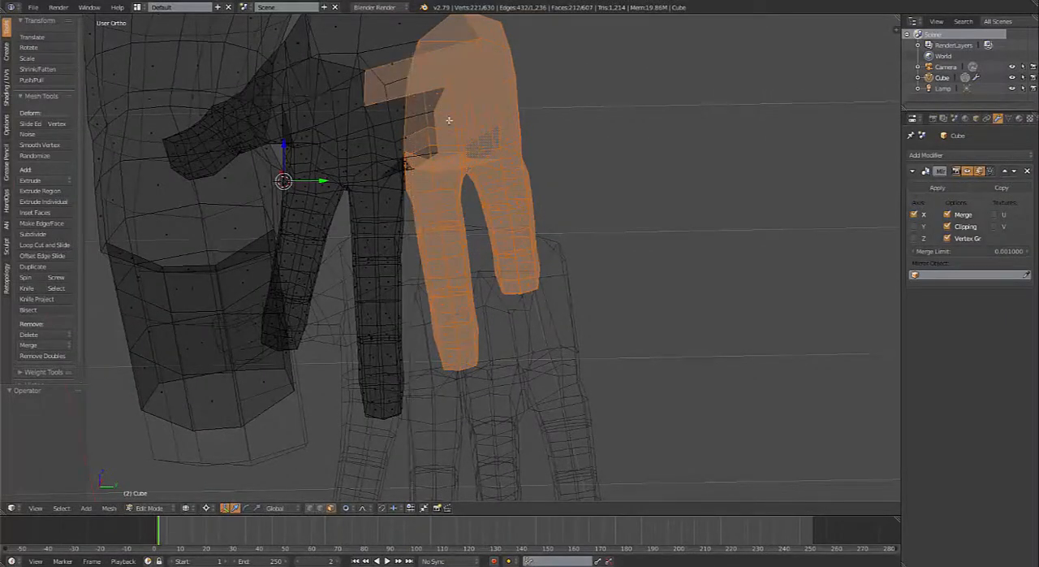
{"action": "middle_click_drag", "start_coordinate": [449, 120], "coordinate": [746, 127]}
{"action": "right_click", "coordinate": [428, 101], "text": "shift"}
{"action": "right_click", "coordinate": [424, 101], "text": "shift"}
{"action": "right_click", "coordinate": [492, 92], "text": "shift"}
{"action": "right_click", "coordinate": [475, 132], "text": "shift"}
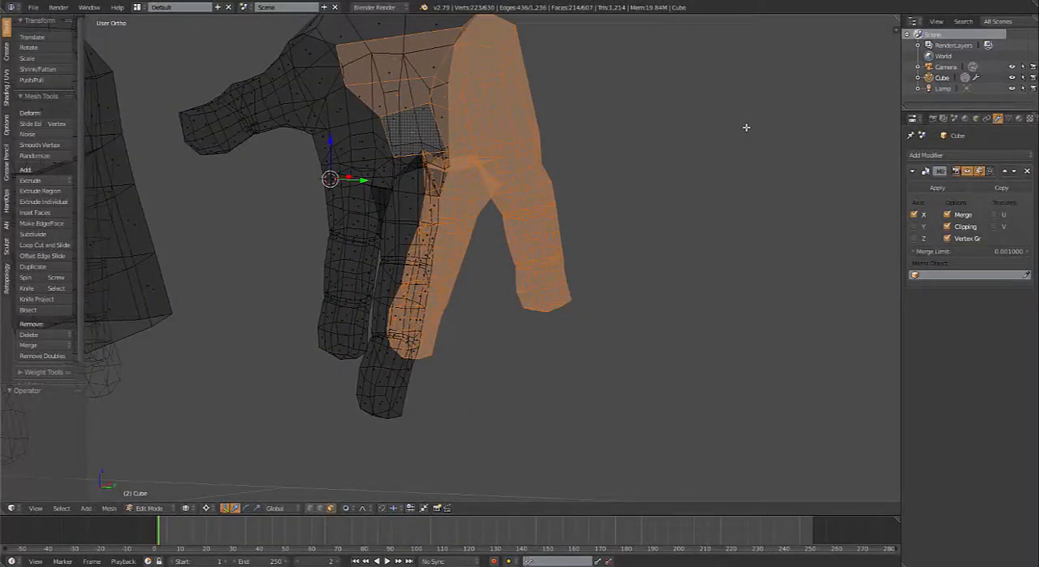
Step: Return to solid shading and remove the stray palm faces near the middle finger from the selection
{"action": "middle_click_drag", "start_coordinate": [706, 276], "coordinate": [418, 348]}
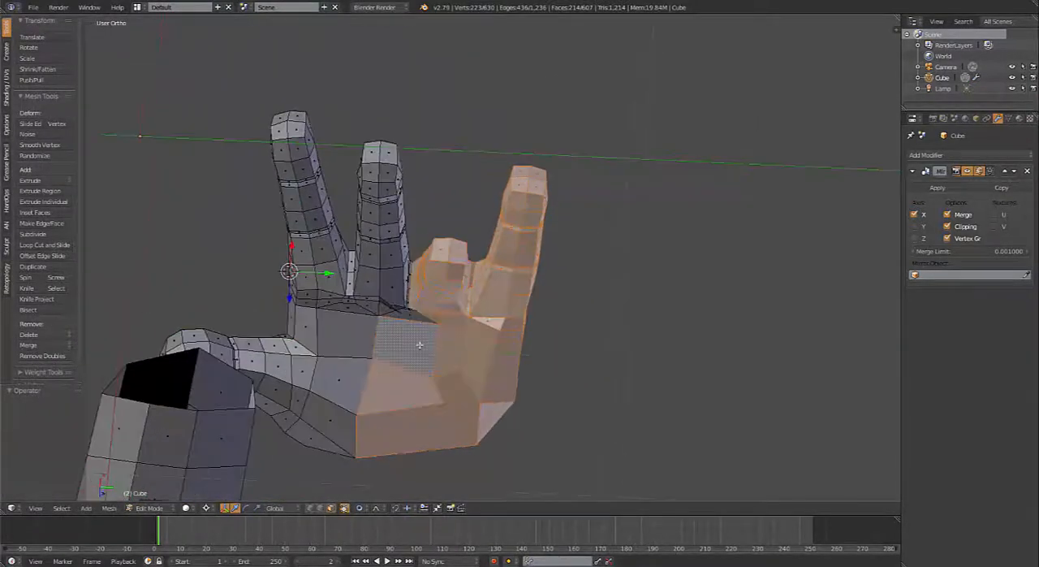
{"action": "middle_click_drag", "start_coordinate": [407, 405], "coordinate": [445, 323]}
{"action": "middle_click_drag", "start_coordinate": [544, 260], "coordinate": [503, 242]}
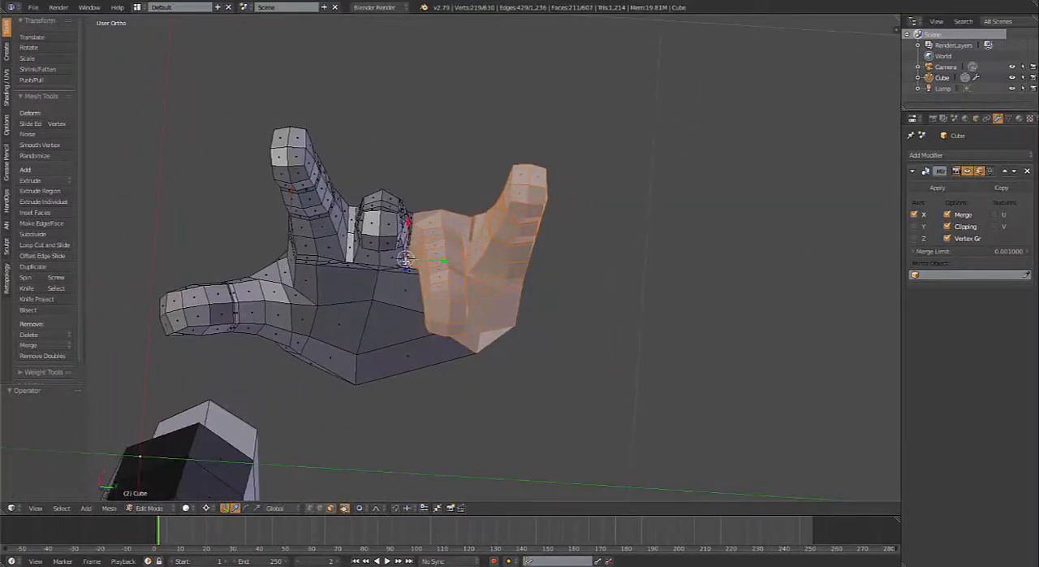
Step: Rotate the ring and little fingers with the outer hand by 7.8°, followed by a further 1.93° from a slightly different angle
{"action": "key", "text": "r"}
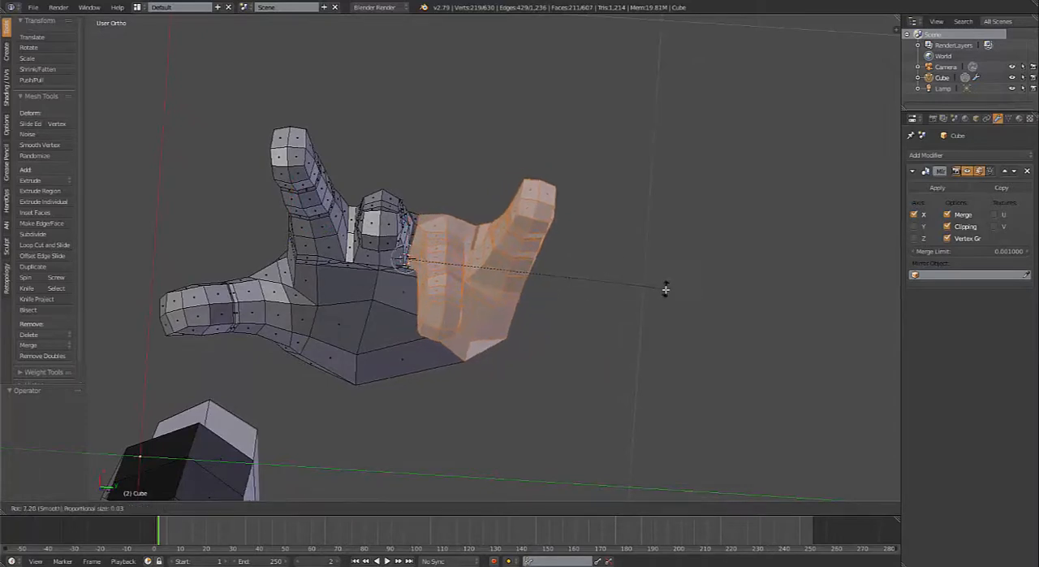
{"action": "left_click", "coordinate": [664, 291]}
{"action": "middle_click_drag", "start_coordinate": [533, 293], "coordinate": [511, 305]}
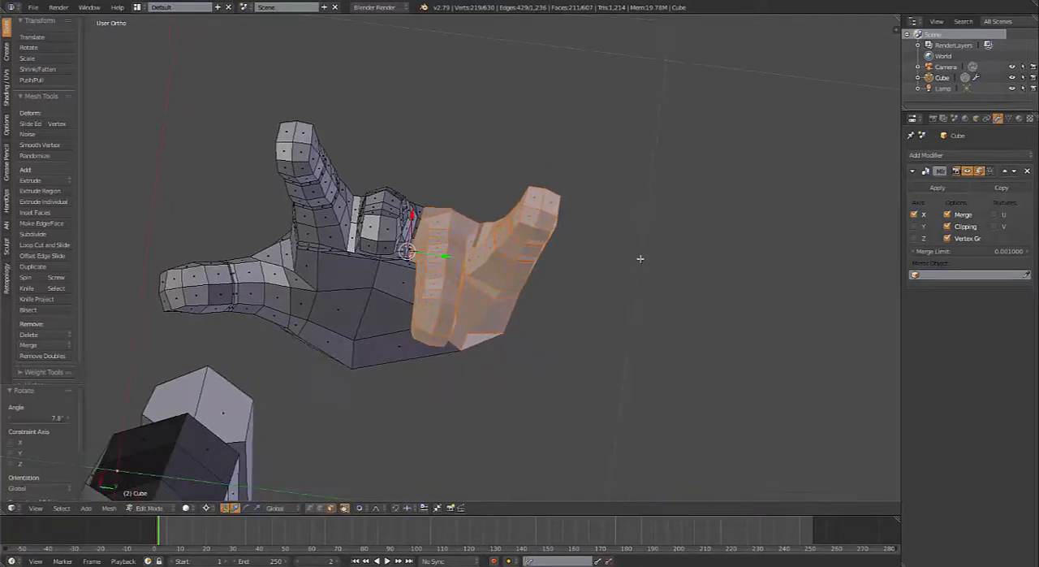
{"action": "key", "text": "r"}
{"action": "left_click", "coordinate": [648, 260]}
Step: Deselect the faces on the back of the hand above the ring finger, keeping the little finger's side selected
{"action": "middle_click_drag", "start_coordinate": [605, 281], "coordinate": [544, 356]}
{"action": "middle_click_drag", "start_coordinate": [513, 306], "coordinate": [484, 209]}
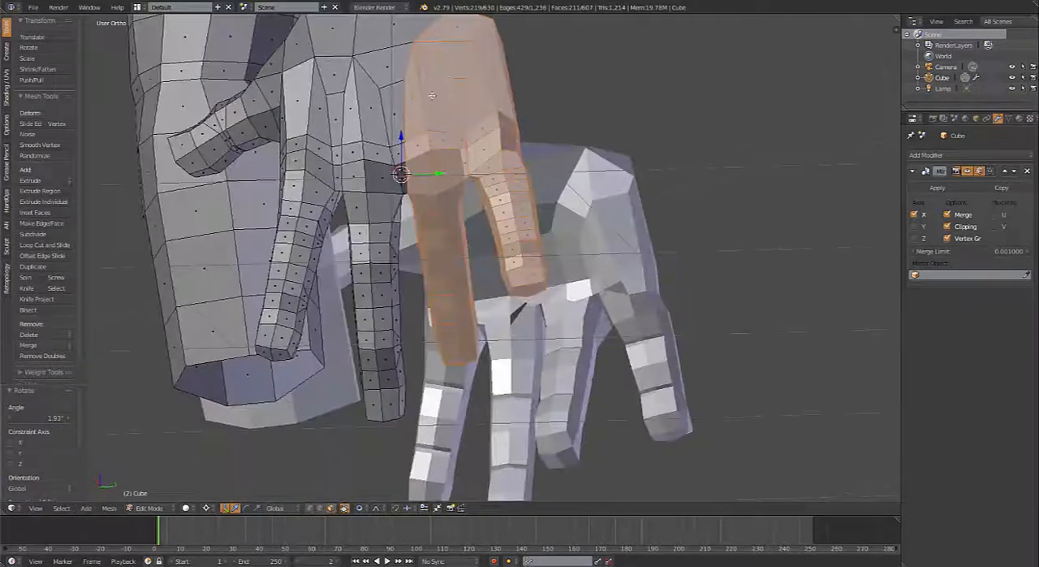
{"action": "right_click", "coordinate": [432, 95], "text": "shift"}
{"action": "right_click", "coordinate": [396, 106], "text": "shift"}
{"action": "right_click", "coordinate": [405, 102], "text": "shift"}
{"action": "right_click", "coordinate": [415, 86], "text": "shift"}
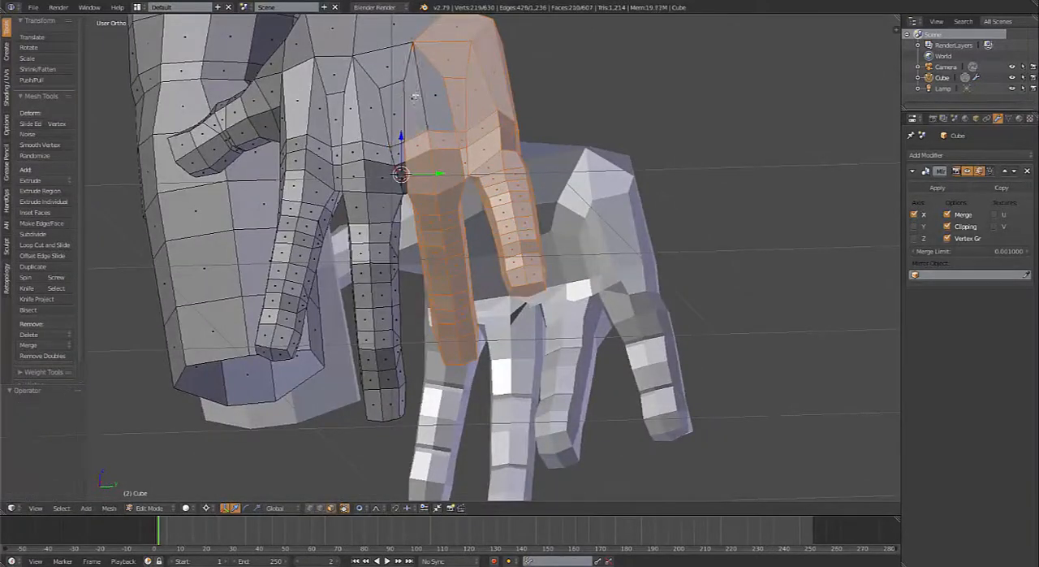
{"action": "right_click", "coordinate": [442, 55], "text": "shift"}
{"action": "right_click", "coordinate": [449, 33], "text": "shift"}
{"action": "right_click", "coordinate": [454, 110], "text": "shift"}
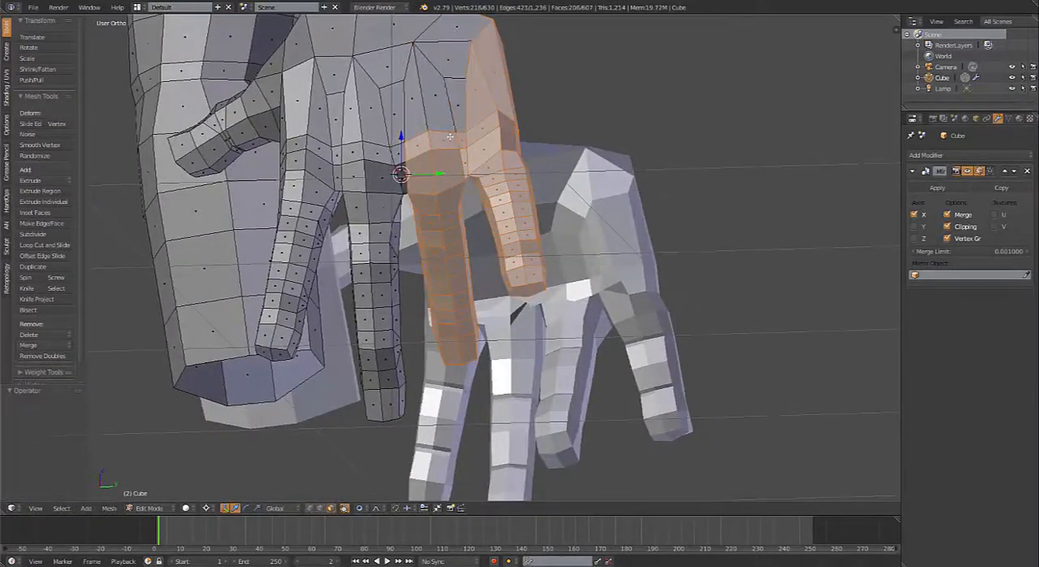
Step: Deselect the ring finger's face rings from the base knuckle down toward its last joint
{"action": "right_click", "coordinate": [423, 173], "text": "shift"}
{"action": "right_click", "coordinate": [438, 175], "text": "shift"}
{"action": "right_click", "coordinate": [440, 199], "text": "shift"}
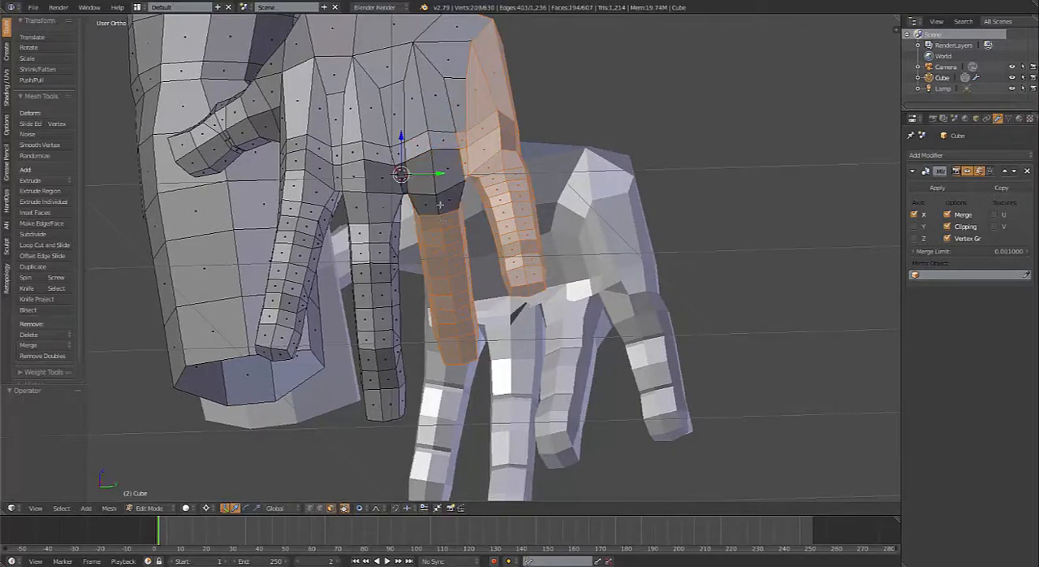
{"action": "right_click", "coordinate": [441, 219], "text": "shift"}
{"action": "right_click", "coordinate": [445, 238], "text": "alt+shift"}
{"action": "right_click", "coordinate": [448, 270], "text": "alt+shift"}
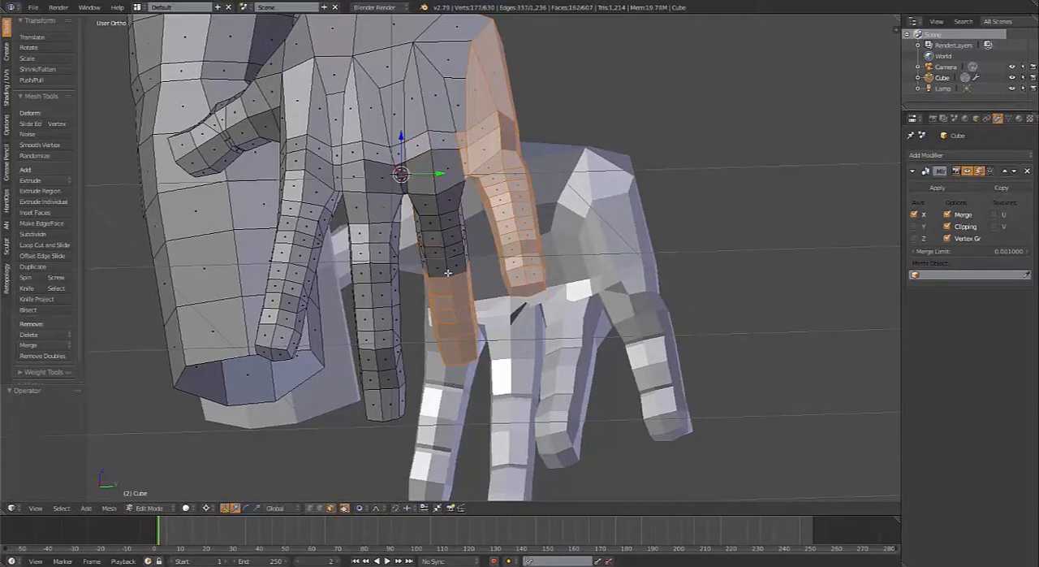
{"action": "right_click", "coordinate": [449, 288], "text": "alt+shift"}
{"action": "right_click", "coordinate": [451, 308], "text": "alt+shift"}
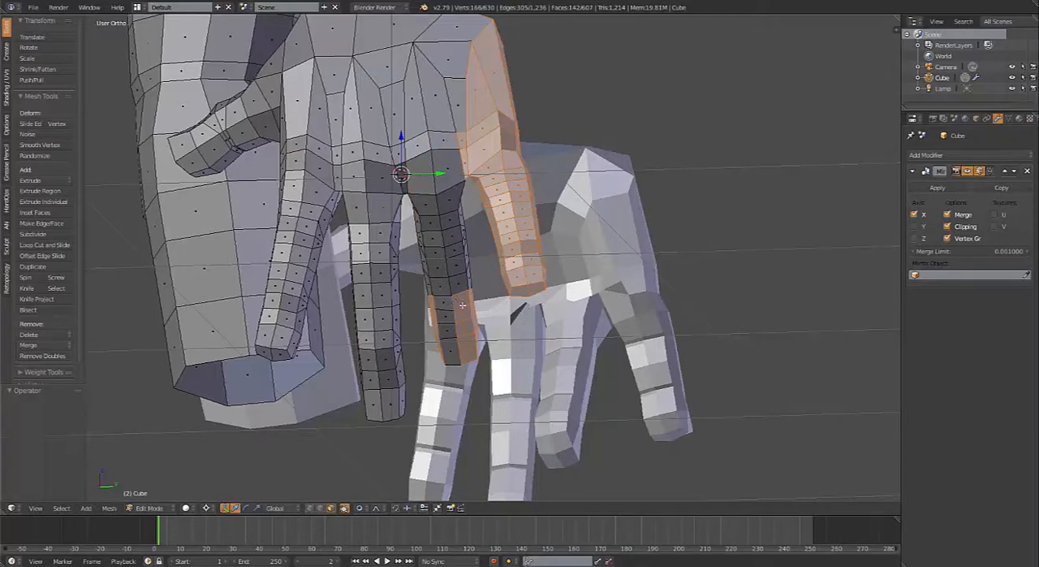
Step: Deselect the rest of the ring finger, including the faces that close its fingertip
{"action": "right_click", "coordinate": [467, 314], "text": "alt+shift"}
{"action": "right_click", "coordinate": [442, 321], "text": "alt+shift"}
{"action": "right_click", "coordinate": [455, 311], "text": "alt+shift"}
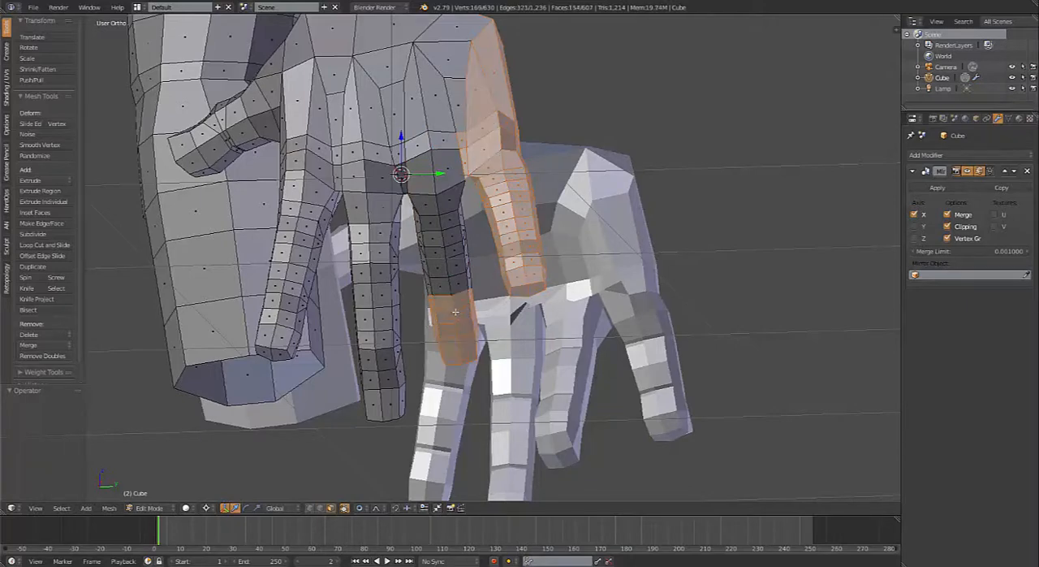
{"action": "right_click", "coordinate": [455, 315], "text": "alt+shift"}
{"action": "right_click", "coordinate": [459, 337], "text": "alt+shift"}
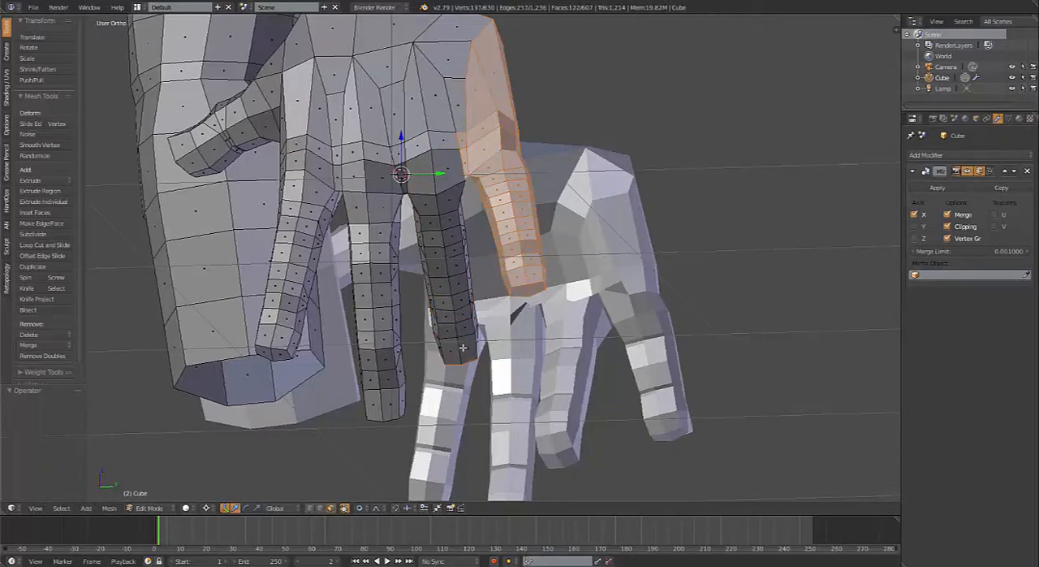
{"action": "middle_click_drag", "start_coordinate": [471, 359], "coordinate": [486, 286]}
{"action": "right_click", "coordinate": [506, 349], "text": "alt+shift"}
{"action": "middle_click_drag", "start_coordinate": [507, 349], "coordinate": [560, 366]}
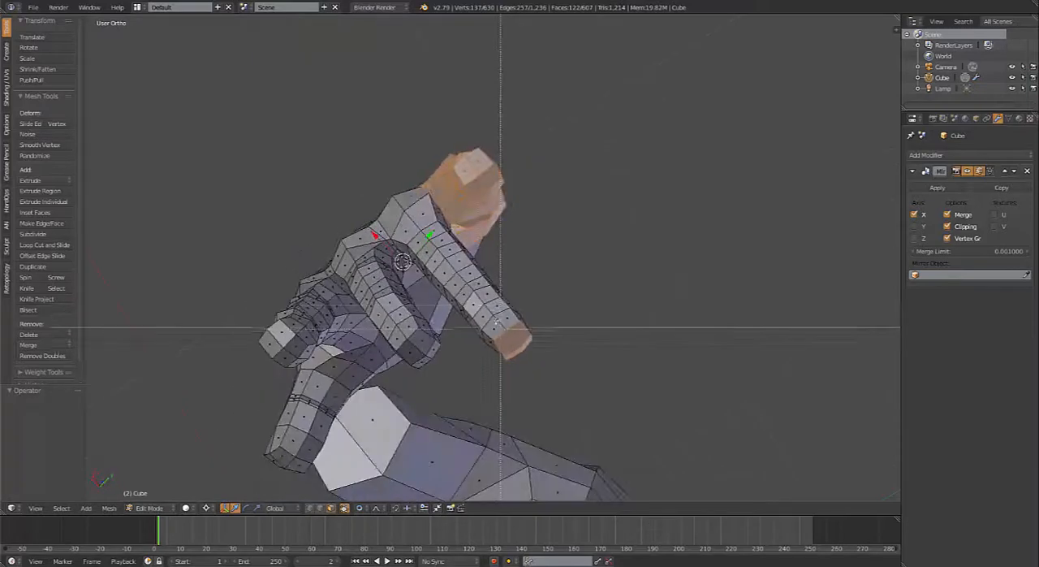
{"action": "middle_click_drag", "start_coordinate": [509, 312], "coordinate": [460, 237]}
Step: In wireframe, remove the palm faces above the ring finger and around its base from the selection
{"action": "key", "text": "b"}
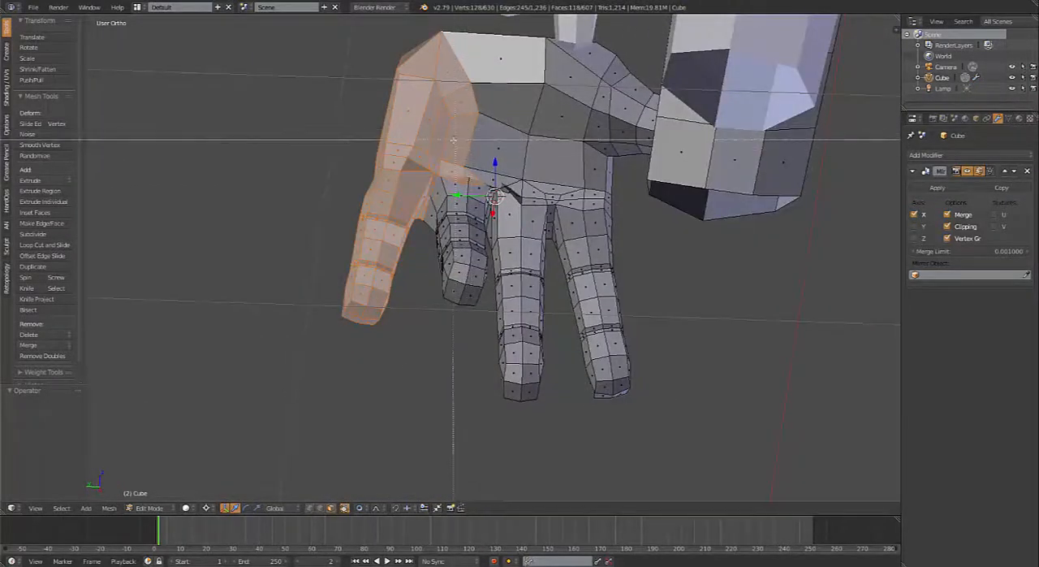
{"action": "middle_click_drag", "start_coordinate": [452, 136], "coordinate": [527, 229]}
{"action": "key", "text": "z"}
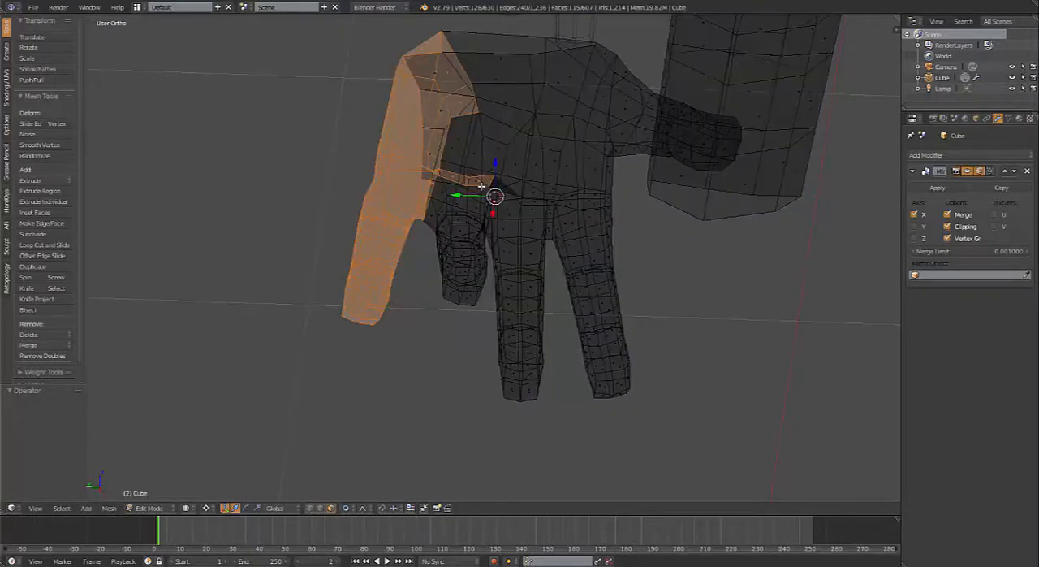
{"action": "key", "text": "b"}
{"action": "middle_click_drag", "start_coordinate": [452, 153], "coordinate": [503, 202]}
{"action": "key", "text": "b"}
{"action": "key", "text": "Escape"}
{"action": "scroll", "coordinate": [460, 182], "scroll_direction": "up", "scroll_amount": 1}
{"action": "key", "text": "b"}
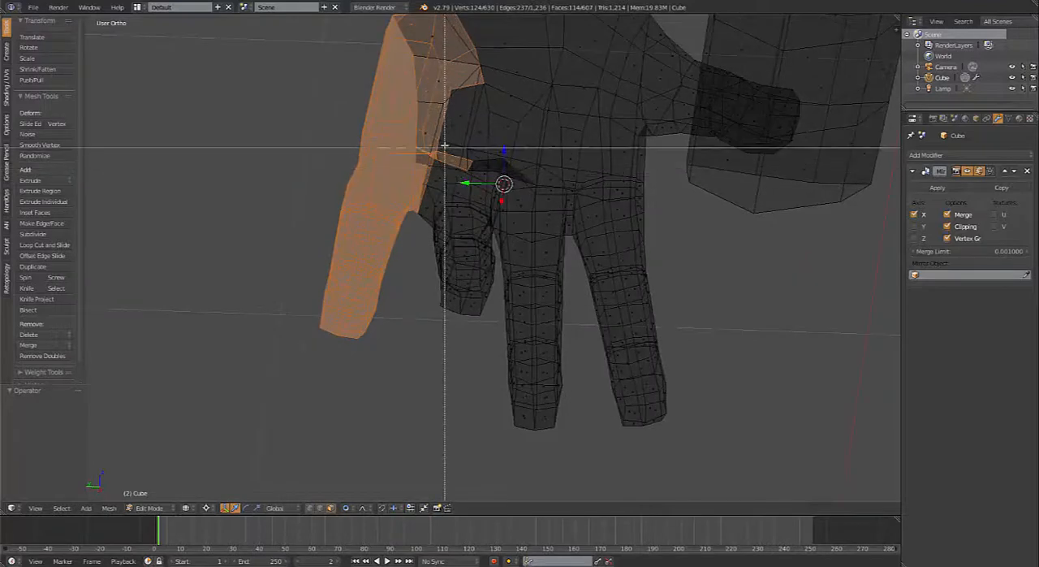
{"action": "middle_click_drag", "start_coordinate": [424, 158], "coordinate": [496, 151]}
{"action": "right_click", "coordinate": [461, 70], "text": "shift"}
{"action": "right_click", "coordinate": [451, 34], "text": "shift"}
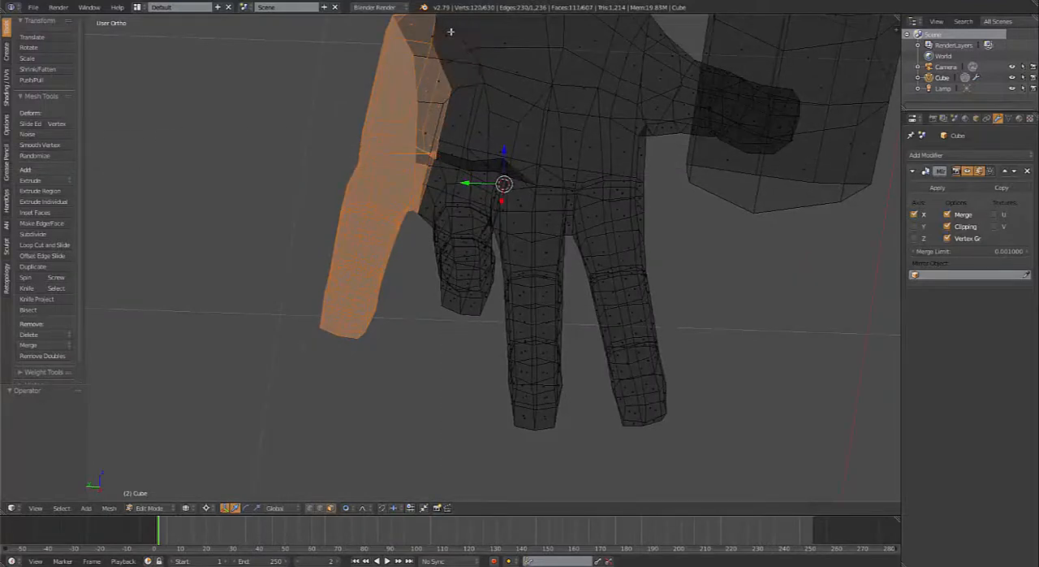
Step: Deselect the leftover faces along the selection's inner edge beside the ring finger and return to solid shading
{"action": "middle_click_drag", "start_coordinate": [445, 43], "coordinate": [574, 216]}
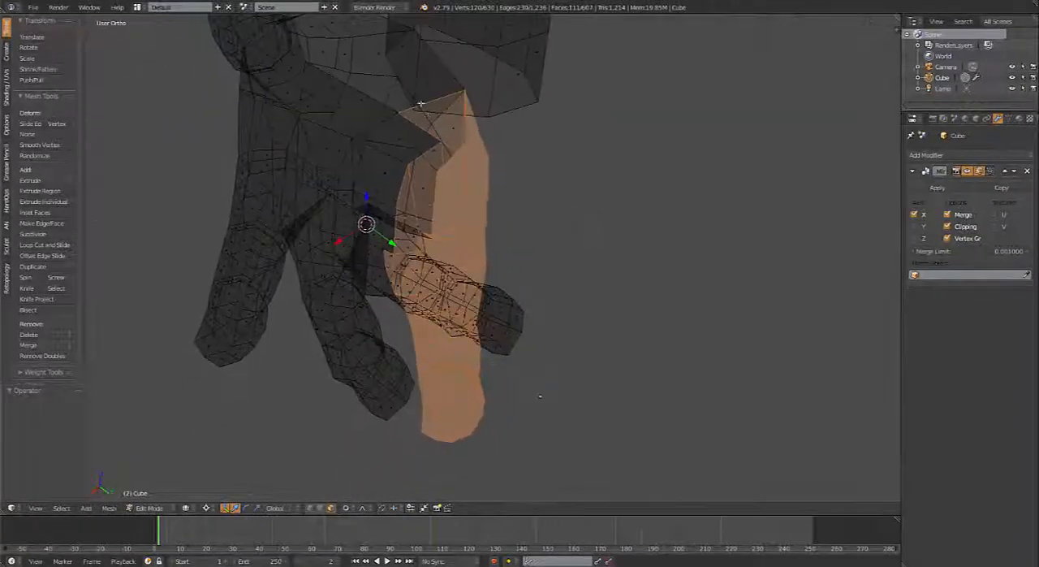
{"action": "middle_click_drag", "start_coordinate": [439, 130], "coordinate": [502, 97]}
{"action": "scroll", "coordinate": [501, 97], "scroll_direction": "up", "scroll_amount": 5}
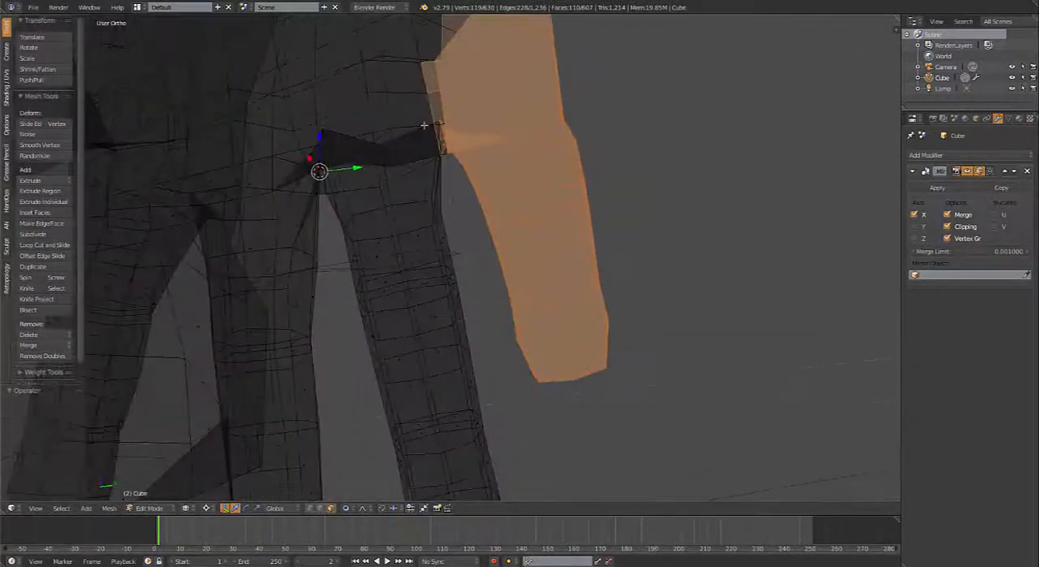
{"action": "right_click", "coordinate": [433, 91], "text": "alt+shift"}
{"action": "right_click", "coordinate": [425, 67], "text": "alt+shift"}
{"action": "key", "text": "z"}
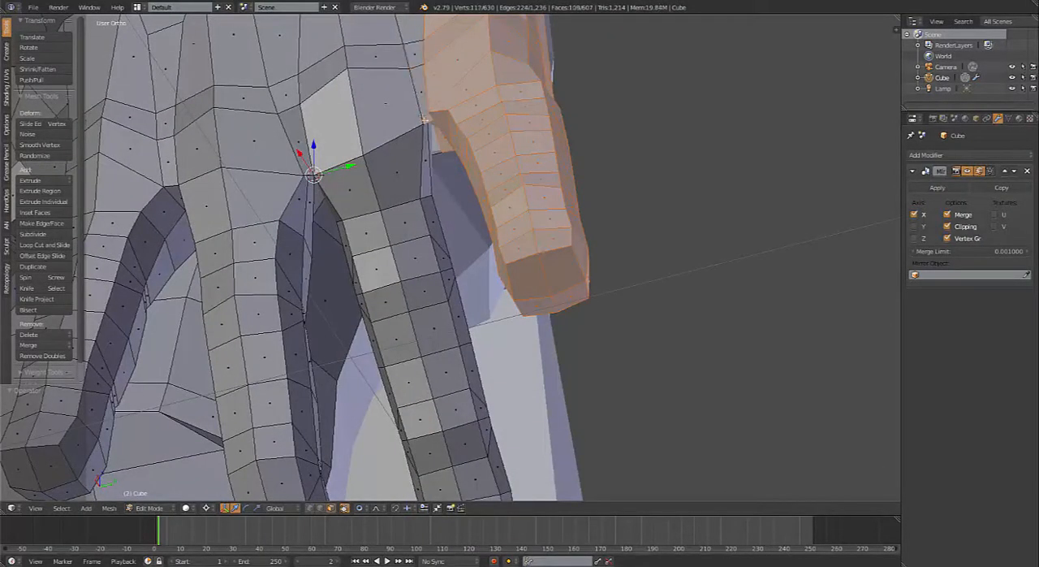
Step: Trim the last stray faces at the web between the ring and little fingers and on the adjoining palm
{"action": "middle_click_drag", "start_coordinate": [424, 119], "coordinate": [405, 98]}
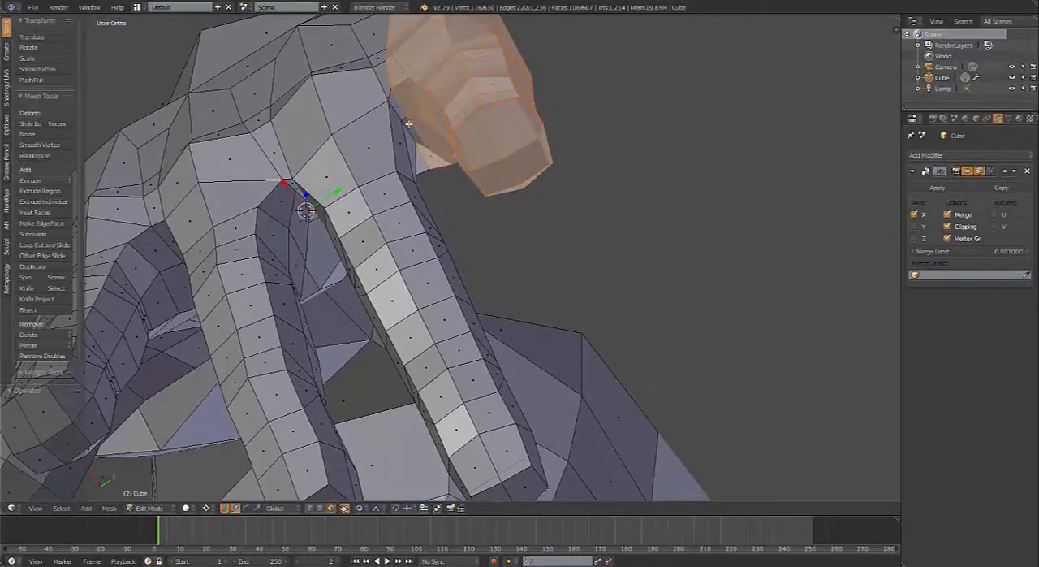
{"action": "middle_click_drag", "start_coordinate": [435, 191], "coordinate": [483, 315]}
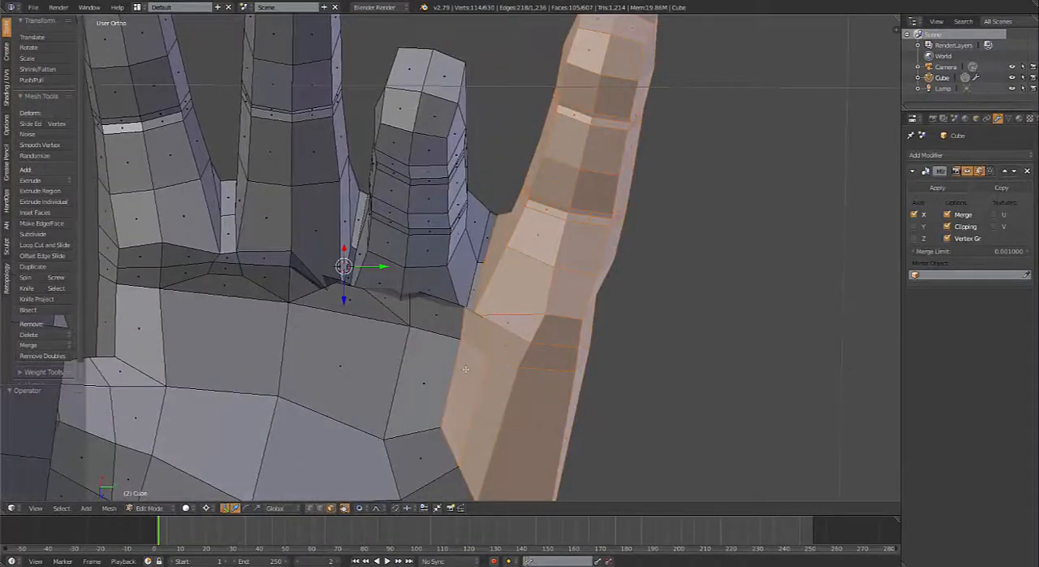
{"action": "middle_click_drag", "start_coordinate": [465, 369], "coordinate": [309, 229]}
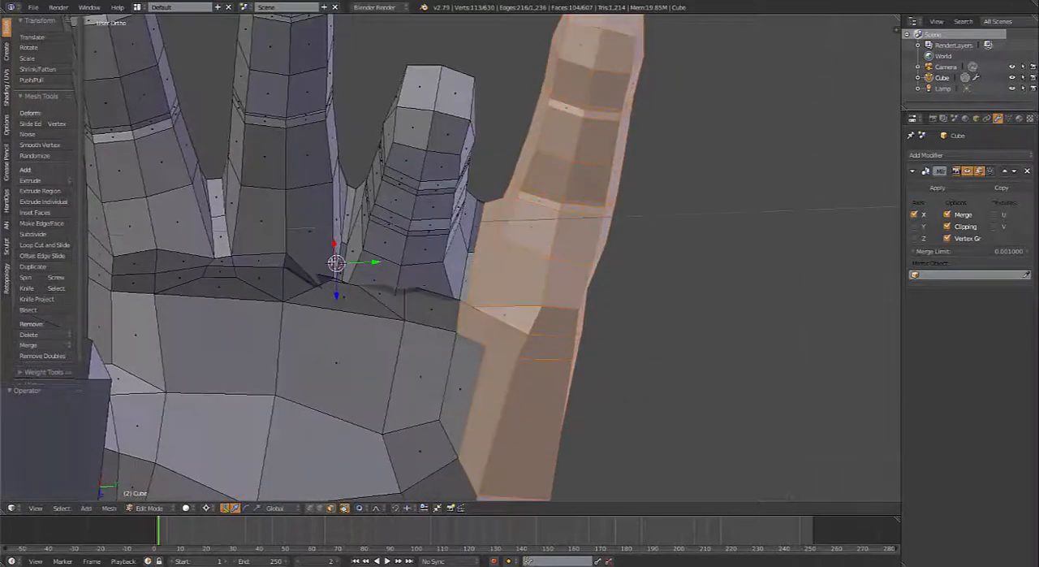
Step: Rotate the little finger and outer hand edge by 3.21°, adjust them with a trackball rotation, and rotate another 0.597°
{"action": "scroll", "coordinate": [281, 260], "scroll_direction": "down", "scroll_amount": 3}
{"action": "middle_click_drag", "start_coordinate": [281, 261], "coordinate": [607, 199]}
{"action": "key", "text": "r"}
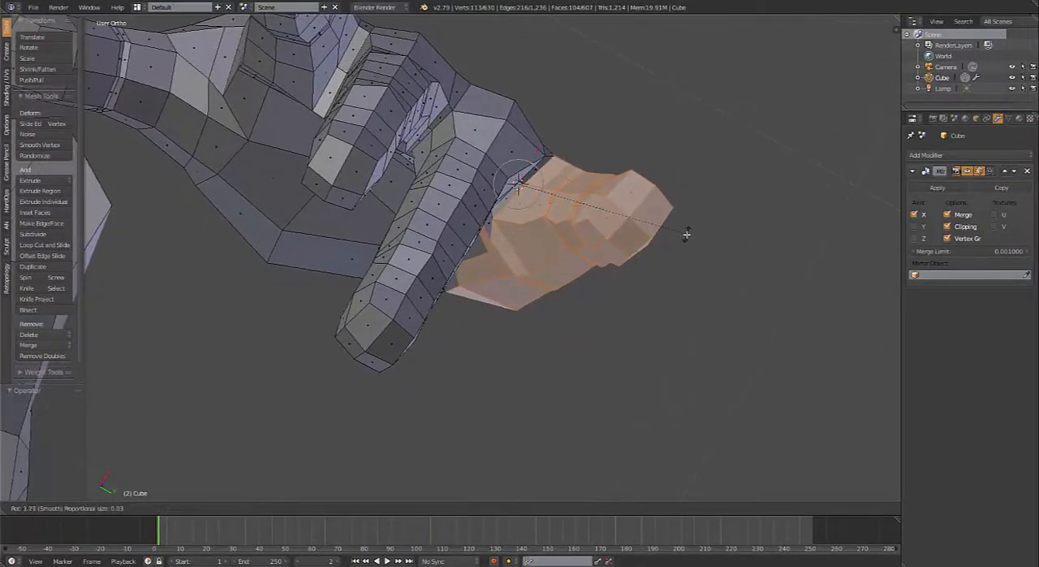
{"action": "left_click", "coordinate": [665, 232]}
{"action": "key", "text": "r"}
{"action": "key", "text": "r"}
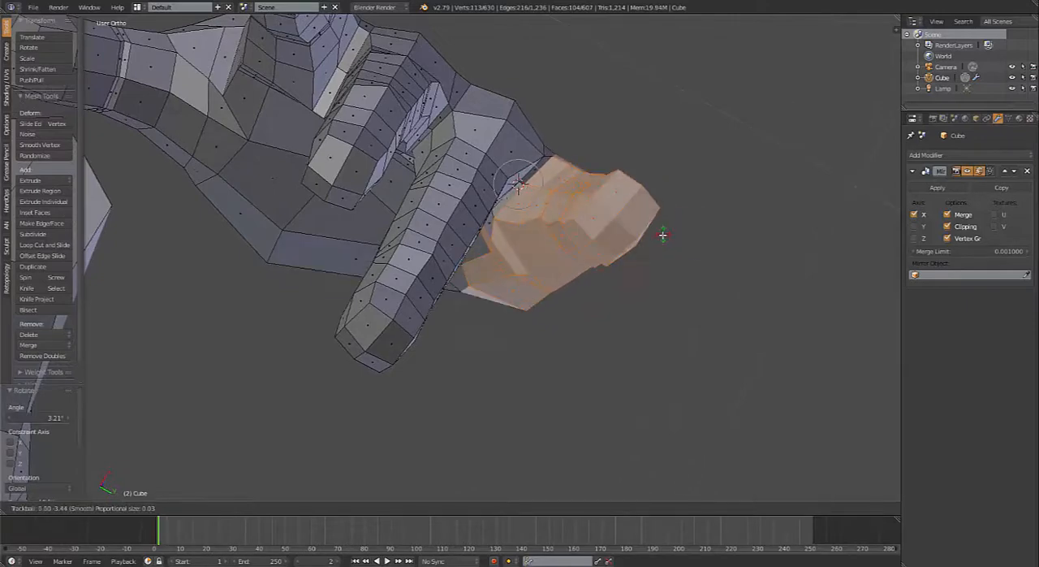
{"action": "left_click", "coordinate": [661, 235]}
{"action": "key", "text": "r"}
{"action": "left_click", "coordinate": [688, 249]}
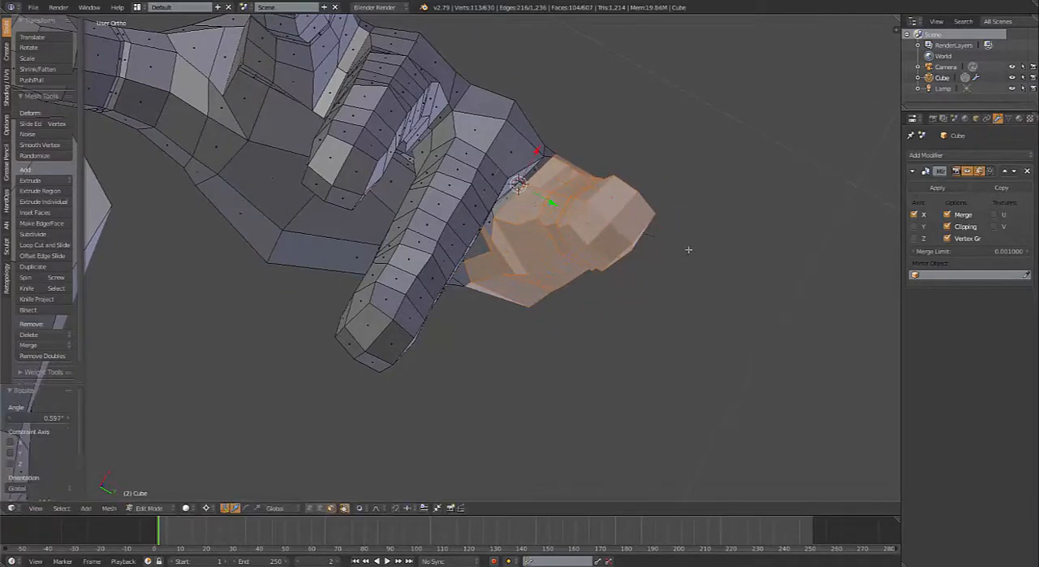
Step: Rotate the little finger and outer hand edge a further 3.38° as seen from the fingertips
{"action": "middle_click_drag", "start_coordinate": [688, 249], "coordinate": [642, 272]}
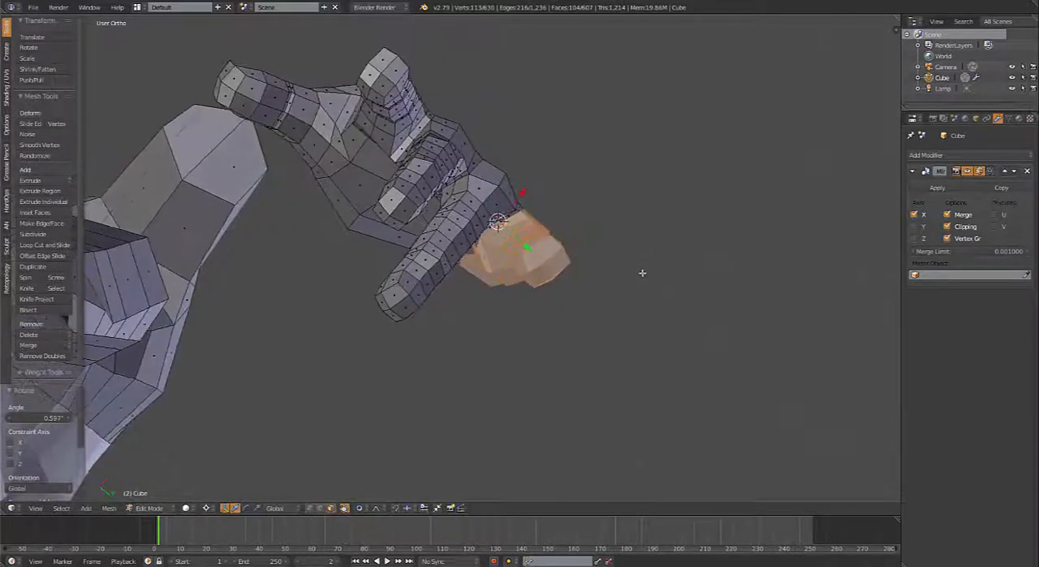
{"action": "key", "text": "r"}
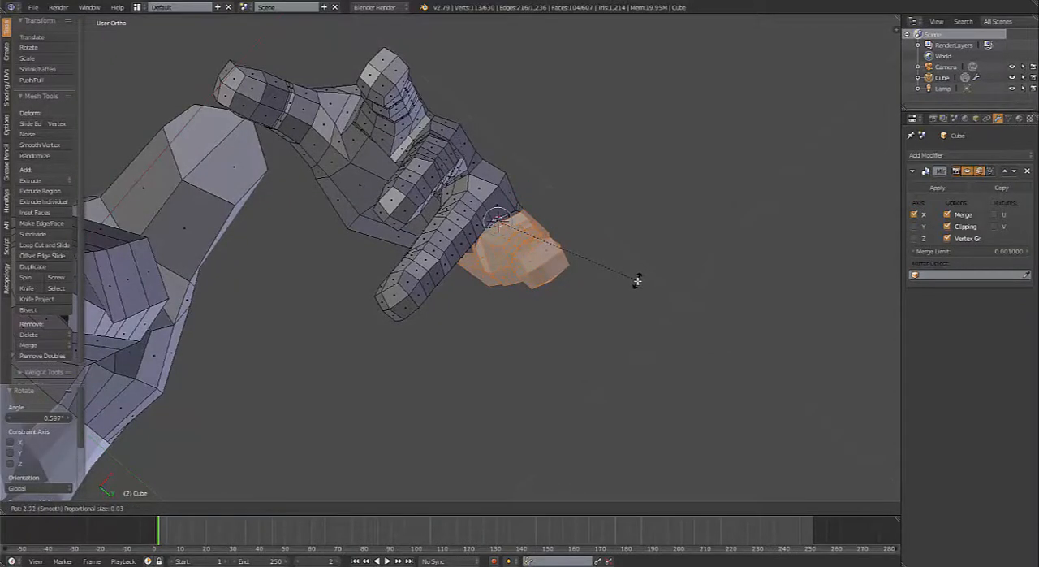
{"action": "left_click", "coordinate": [634, 282]}
Step: Select the ring finger's middle segment, its end joint loops and the fingertip, including the hidden faces on the far side
{"action": "middle_click_drag", "start_coordinate": [604, 261], "coordinate": [439, 258]}
{"action": "scroll", "coordinate": [453, 349], "scroll_direction": "up", "scroll_amount": 4}
{"action": "middle_click_drag", "start_coordinate": [452, 349], "coordinate": [468, 219], "text": "shift"}
{"action": "scroll", "coordinate": [468, 200], "scroll_direction": "up", "scroll_amount": 3}
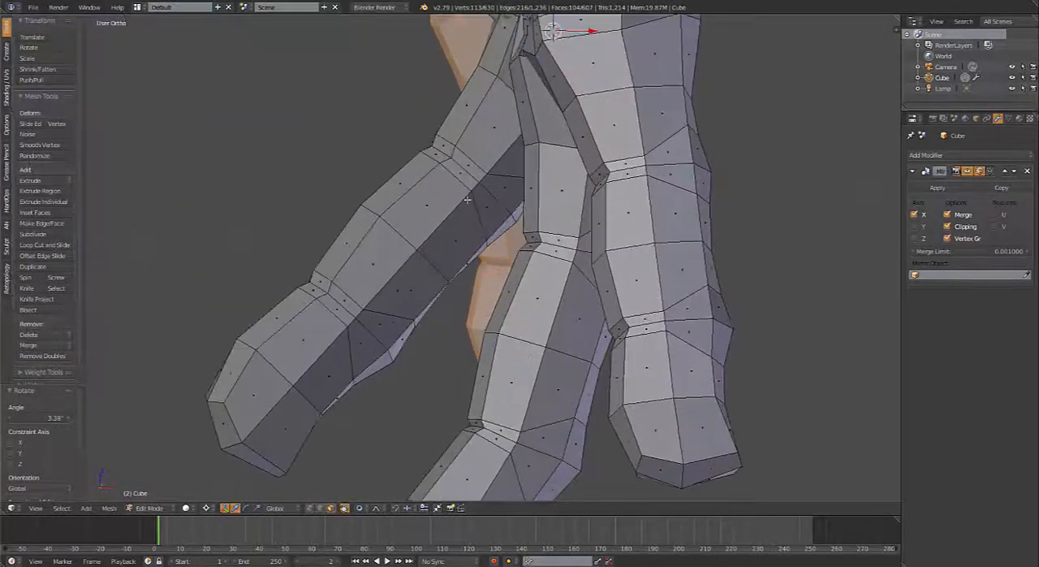
{"action": "right_click", "coordinate": [452, 219], "text": "alt"}
{"action": "right_click", "coordinate": [381, 298], "text": "alt+shift"}
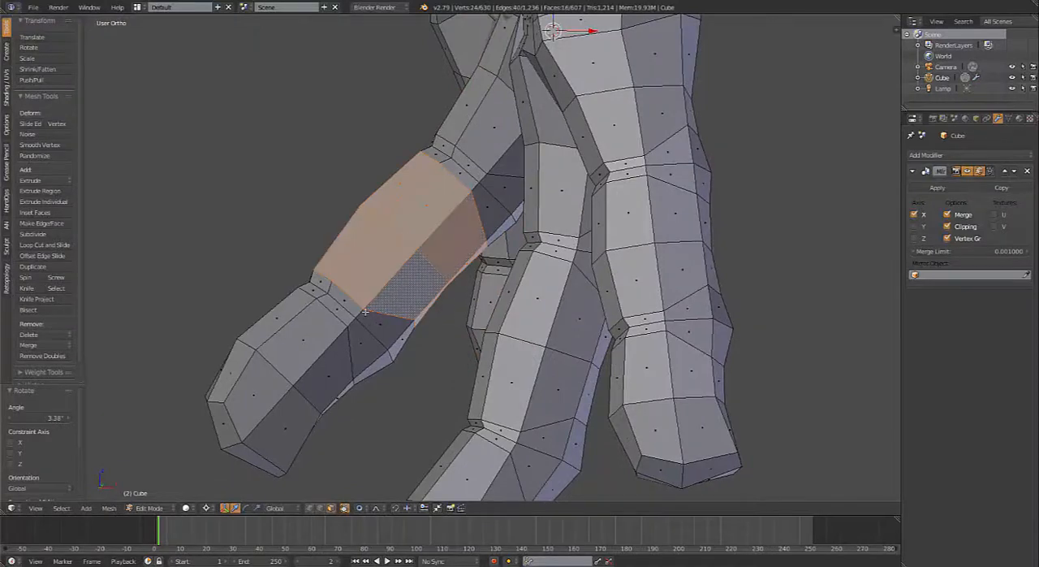
{"action": "right_click", "coordinate": [362, 313], "text": "alt+shift"}
{"action": "key", "text": "z"}
{"action": "scroll", "coordinate": [389, 329], "scroll_direction": "down", "scroll_amount": 3}
{"action": "key", "text": "b"}
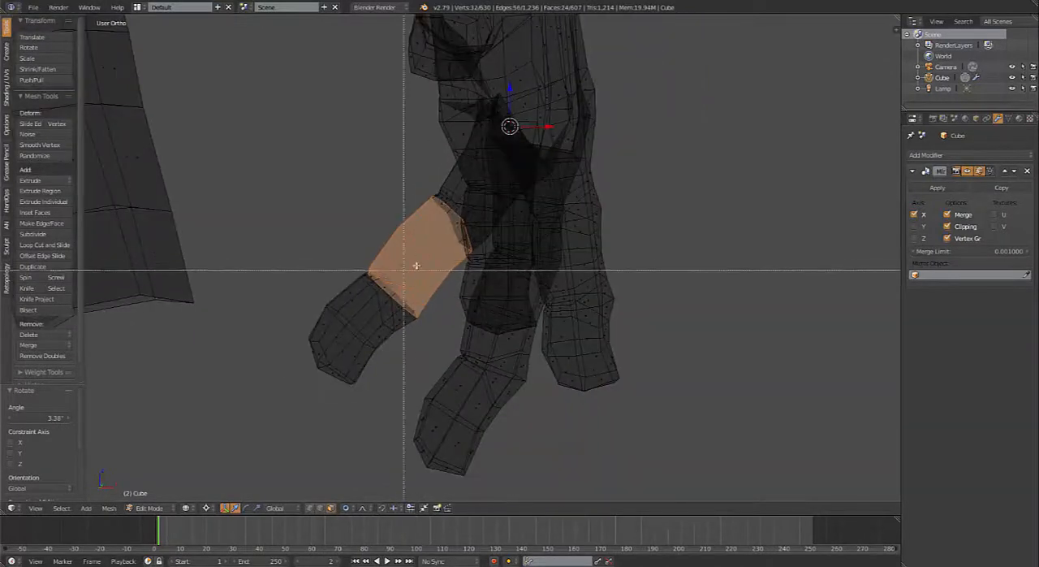
{"action": "left_click_drag", "start_coordinate": [415, 265], "coordinate": [286, 389]}
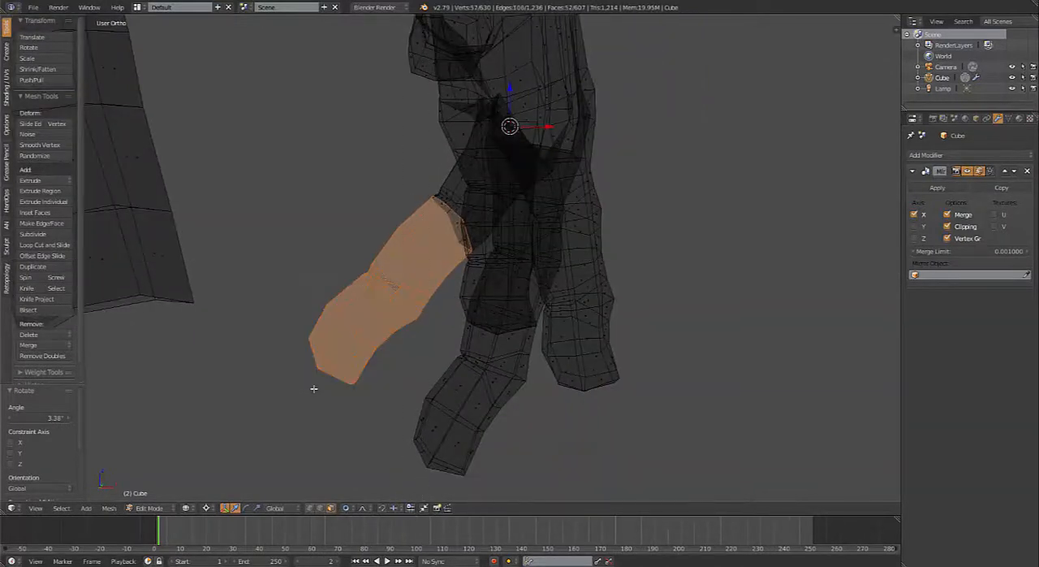
Step: Return to solid shading and rotate the selected ring finger segments 19.4° about the middle knuckle
{"action": "middle_click_drag", "start_coordinate": [331, 376], "coordinate": [457, 259]}
{"action": "key", "text": "z"}
{"action": "key", "text": "r"}
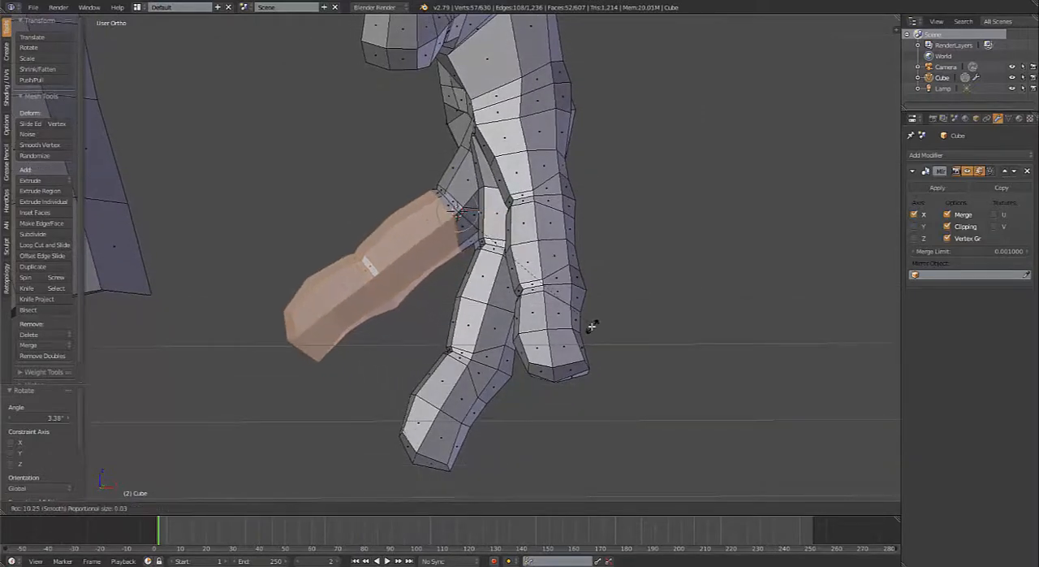
{"action": "left_click", "coordinate": [556, 322]}
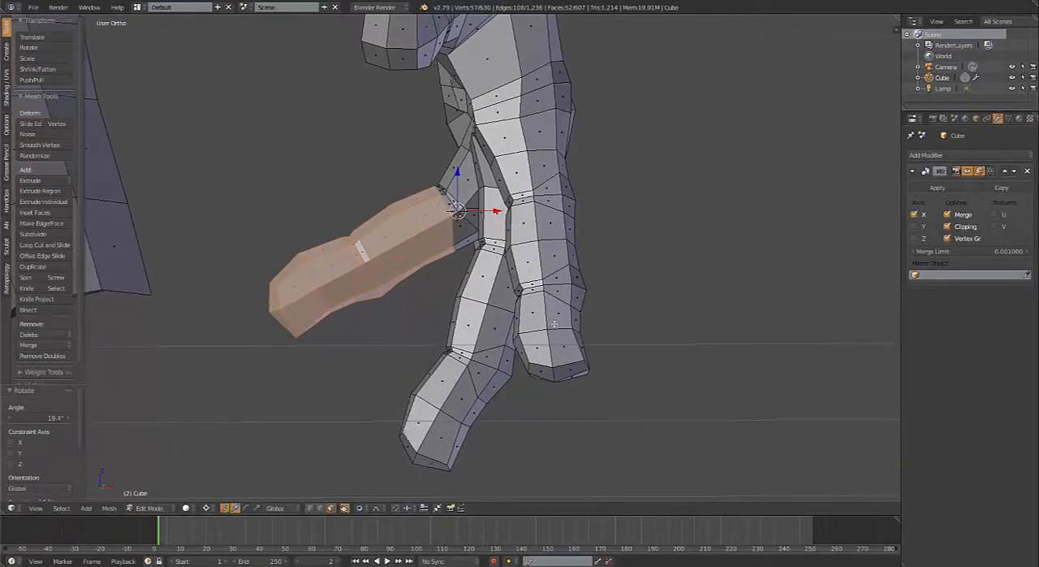
Step: Reduce the selection to the ring finger's end segment and rotate it 25.9° about the last joint
{"action": "scroll", "coordinate": [438, 207], "scroll_direction": "up", "scroll_amount": 2}
{"action": "right_click", "coordinate": [428, 211], "text": "alt+shift"}
{"action": "right_click", "coordinate": [350, 256], "text": "alt+shift"}
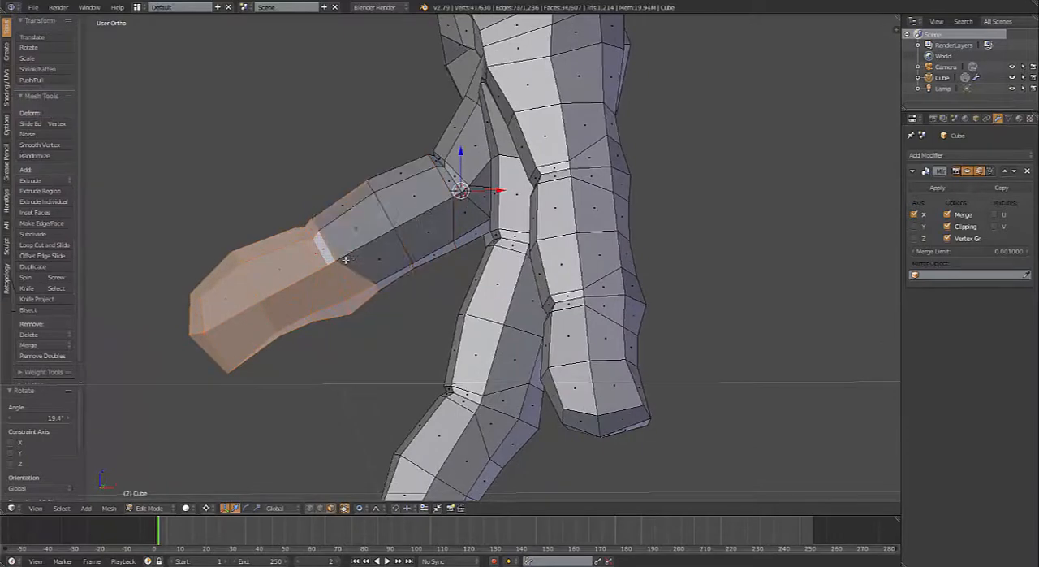
{"action": "right_click", "coordinate": [332, 262], "text": "alt+shift"}
{"action": "right_click", "coordinate": [325, 264], "text": "alt+shift"}
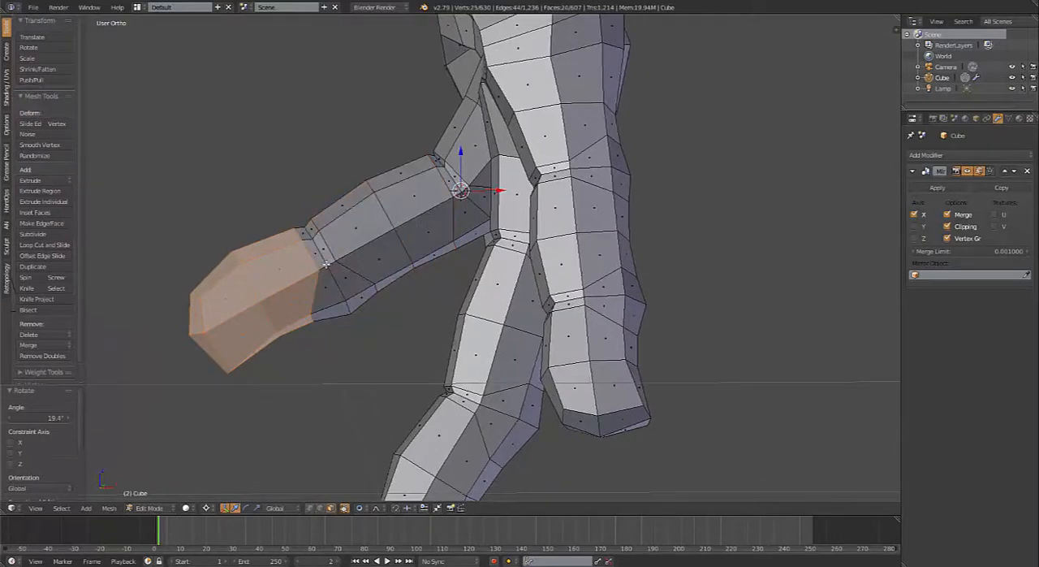
{"action": "key", "text": "r"}
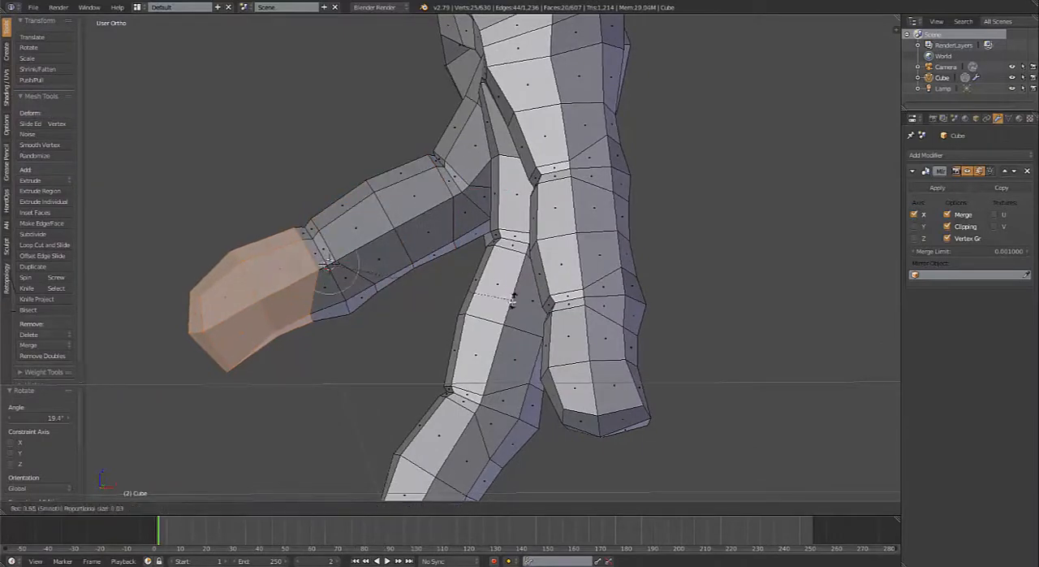
{"action": "left_click", "coordinate": [490, 376]}
Step: Select the face loops around the little finger from its base down to just above the end segment
{"action": "scroll", "coordinate": [491, 376], "scroll_direction": "down", "scroll_amount": 3}
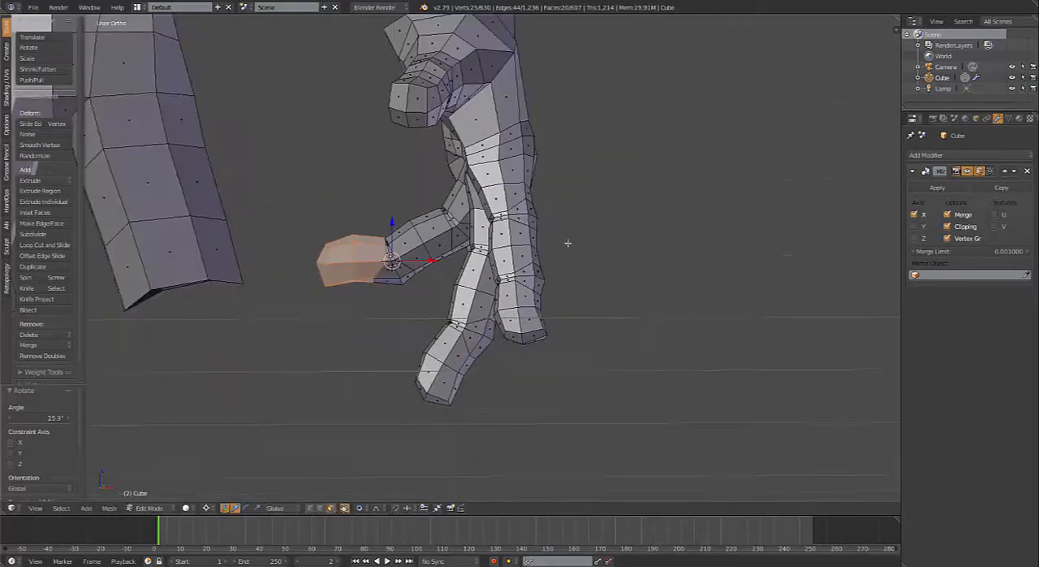
{"action": "middle_click_drag", "start_coordinate": [567, 243], "coordinate": [476, 239]}
{"action": "scroll", "coordinate": [534, 69], "scroll_direction": "up", "scroll_amount": 2}
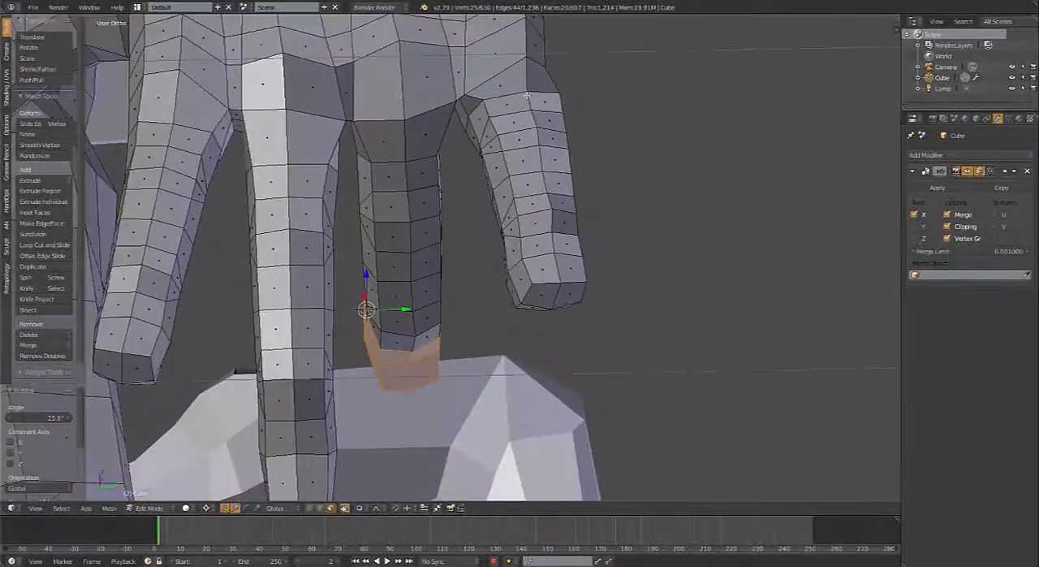
{"action": "right_click", "coordinate": [532, 103], "text": "alt"}
{"action": "right_click", "coordinate": [525, 82], "text": "alt+shift"}
{"action": "right_click", "coordinate": [536, 123], "text": "alt+shift"}
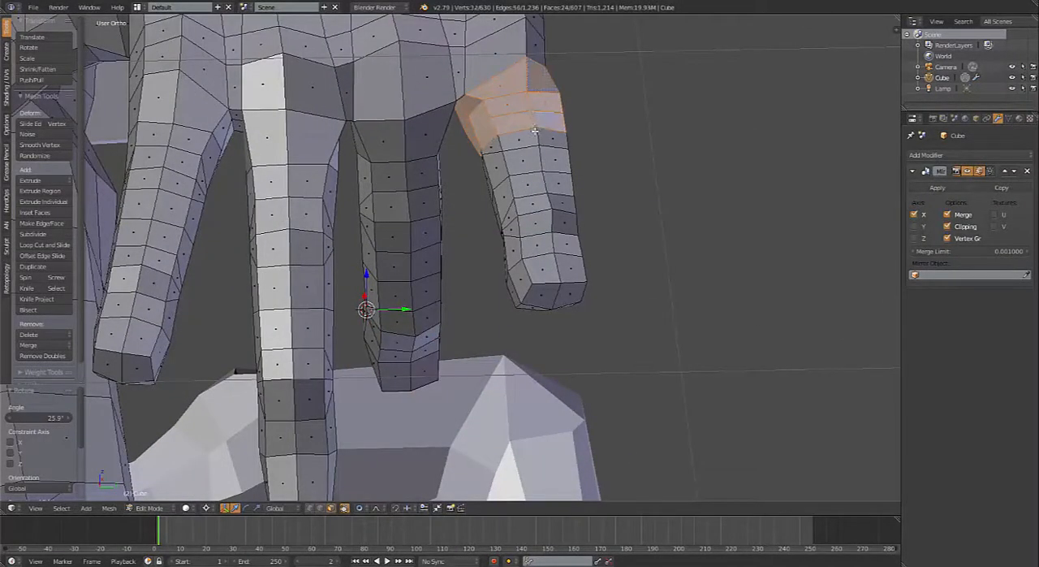
{"action": "right_click", "coordinate": [542, 144], "text": "alt+shift"}
{"action": "right_click", "coordinate": [539, 166], "text": "alt+shift"}
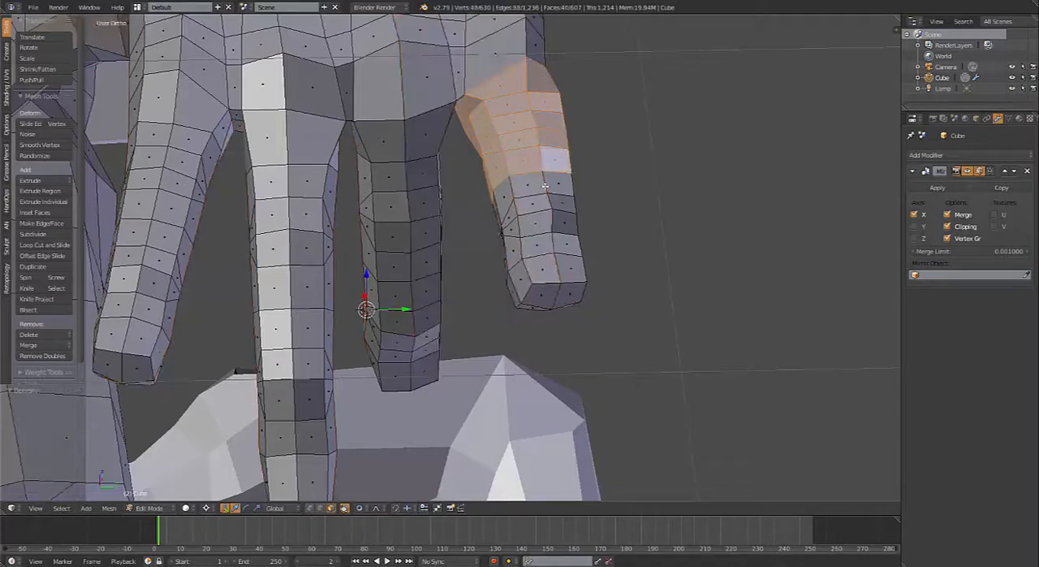
{"action": "right_click", "coordinate": [546, 185], "text": "alt+shift"}
{"action": "right_click", "coordinate": [549, 204], "text": "alt+shift"}
{"action": "right_click", "coordinate": [551, 226], "text": "alt+shift"}
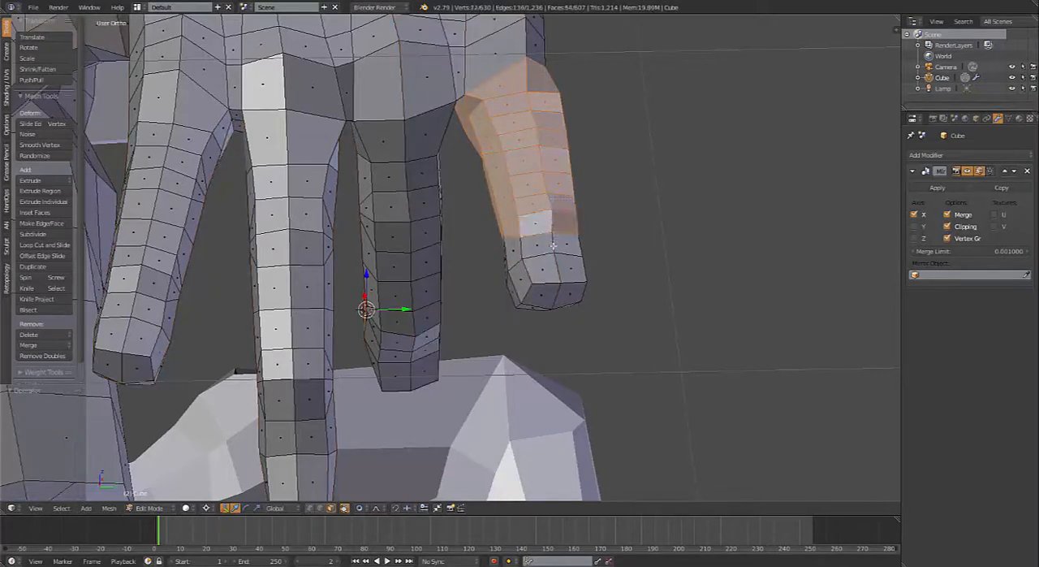
Step: Add the little finger's remaining end loops and the faces capping its tip to the selection
{"action": "right_click", "coordinate": [553, 245], "text": "alt+shift"}
{"action": "right_click", "coordinate": [555, 269], "text": "alt+shift"}
{"action": "middle_click_drag", "start_coordinate": [570, 257], "coordinate": [568, 218]}
{"action": "right_click", "coordinate": [546, 246], "text": "shift"}
{"action": "right_click", "coordinate": [541, 262], "text": "shift"}
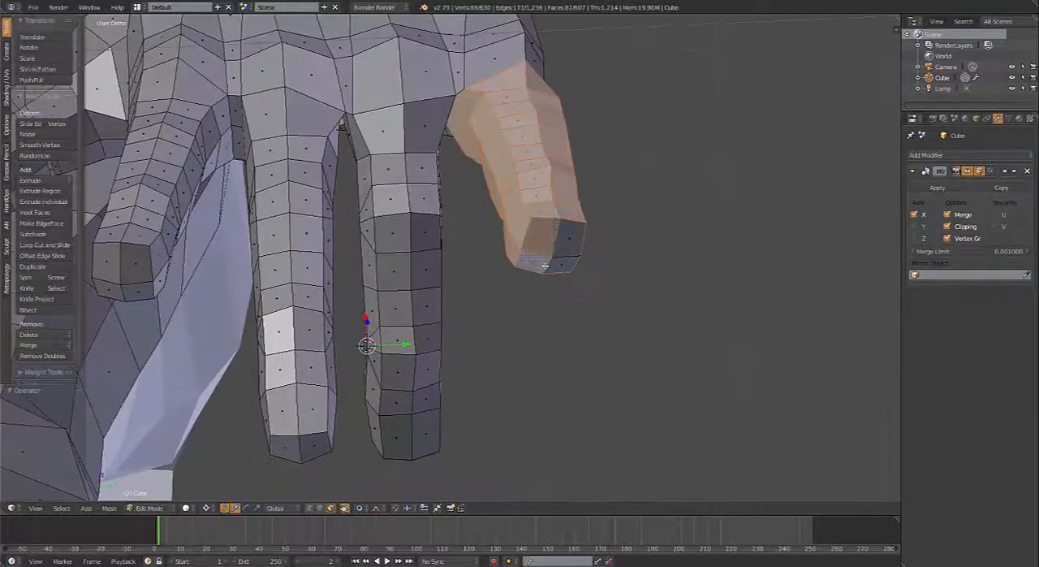
{"action": "right_click", "coordinate": [558, 264], "text": "shift"}
{"action": "right_click", "coordinate": [571, 239], "text": "shift"}
Step: Rotate the whole little finger inward about its base knuckle as seen from the back
{"action": "key", "text": "ctrl+KP_1"}
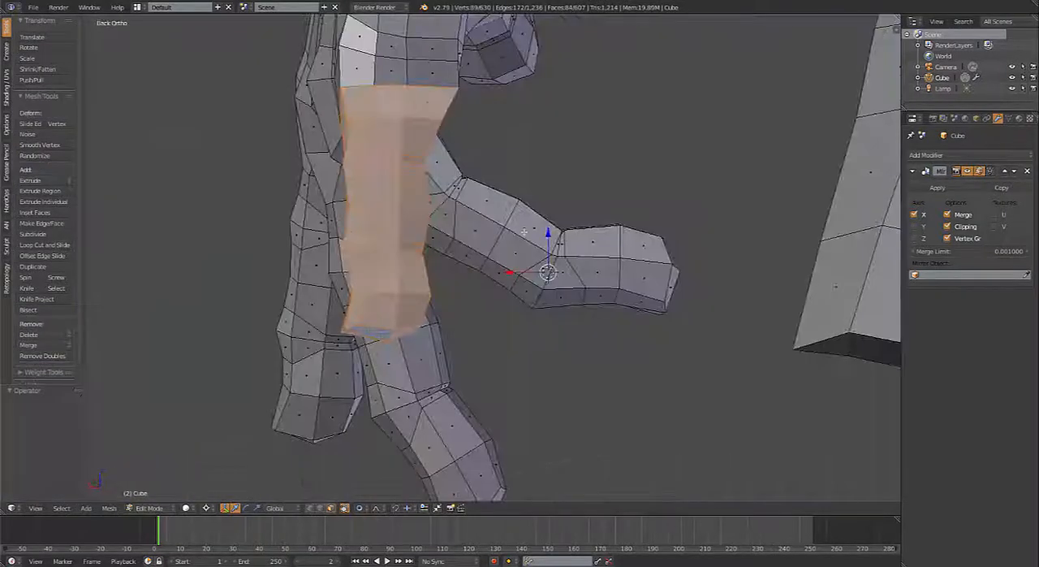
{"action": "scroll", "coordinate": [449, 236], "scroll_direction": "down", "scroll_amount": 2}
{"action": "middle_click_drag", "start_coordinate": [416, 192], "coordinate": [418, 254], "text": "shift"}
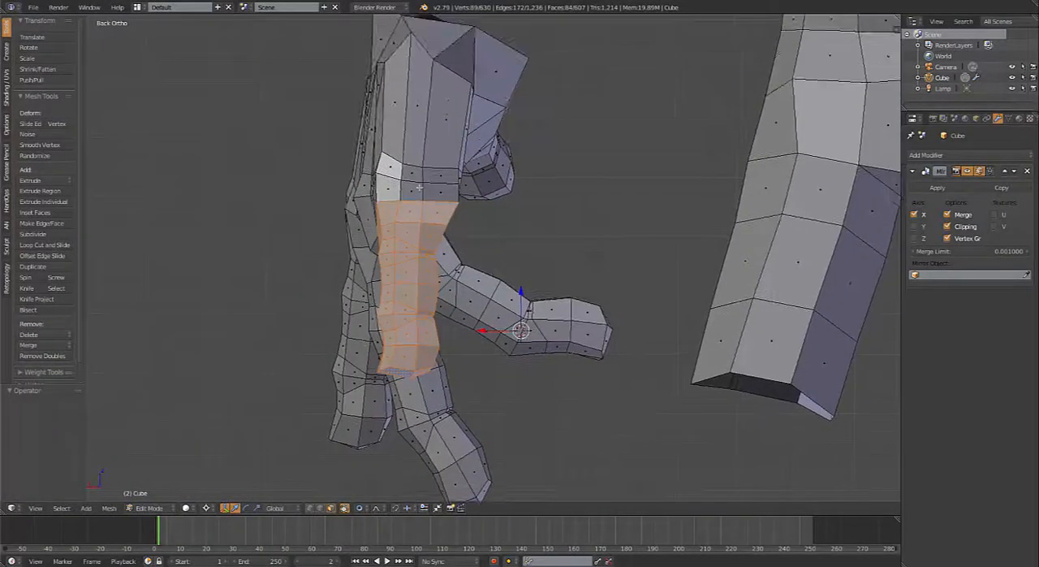
{"action": "key", "text": "r"}
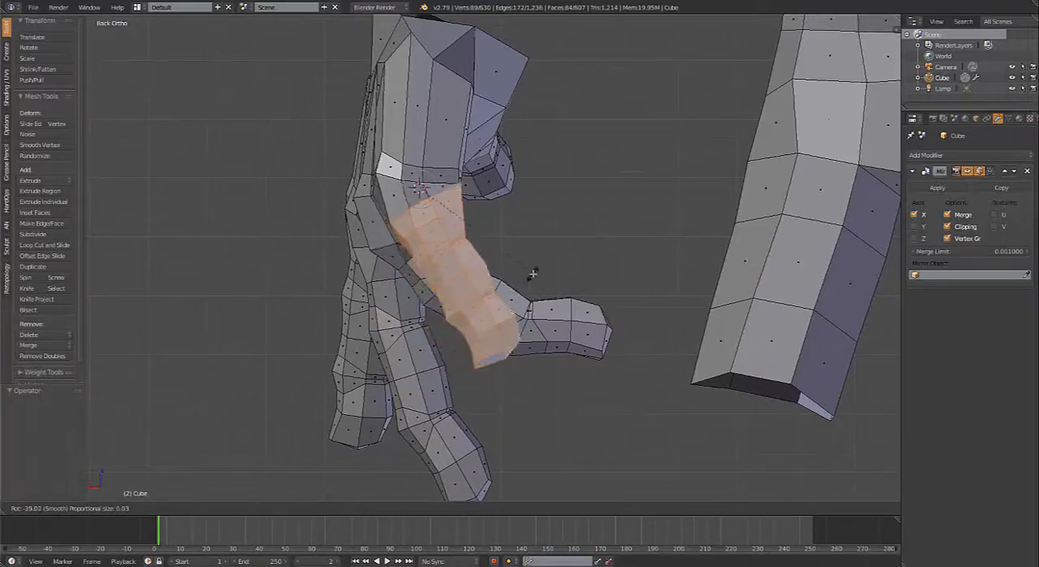
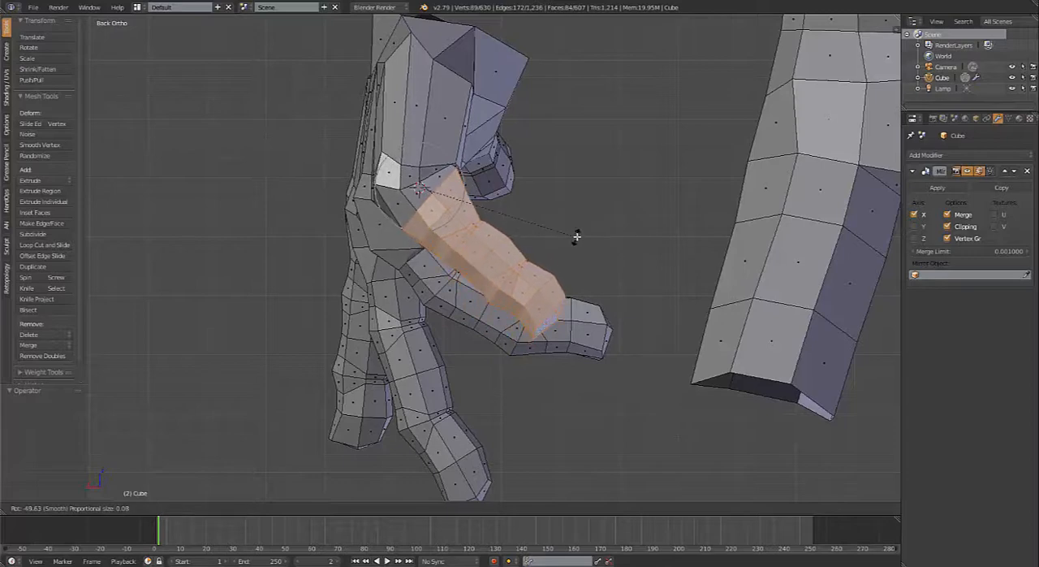
Step: Finish the whole little finger's rotation at -56.6° about its base knuckle, widening the proportional size to 0.10
{"action": "scroll", "coordinate": [589, 217], "scroll_direction": "down", "scroll_amount": 1}
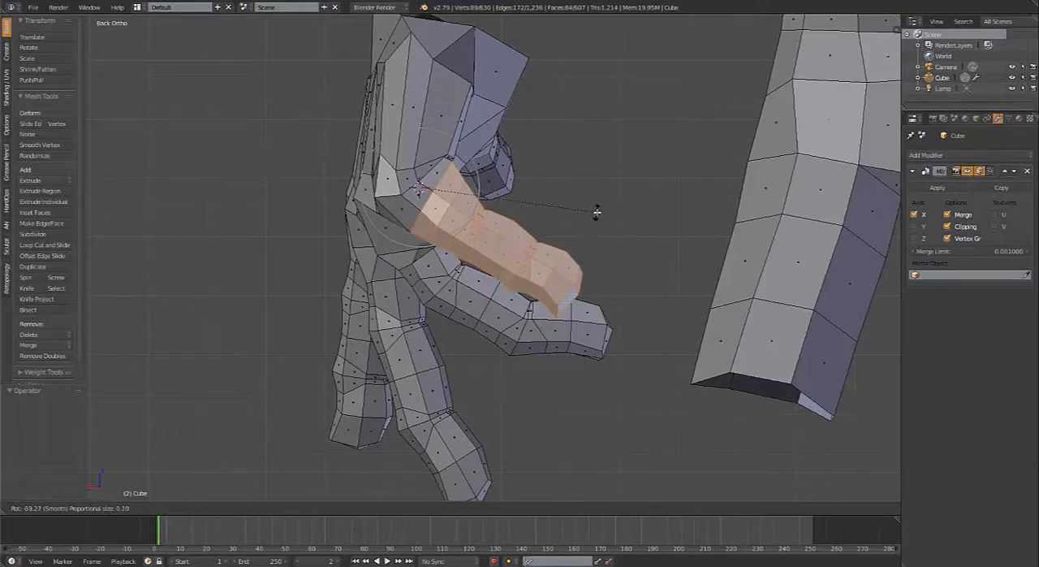
{"action": "left_click", "coordinate": [579, 227]}
{"action": "scroll", "coordinate": [579, 228], "scroll_direction": "up", "scroll_amount": 2}
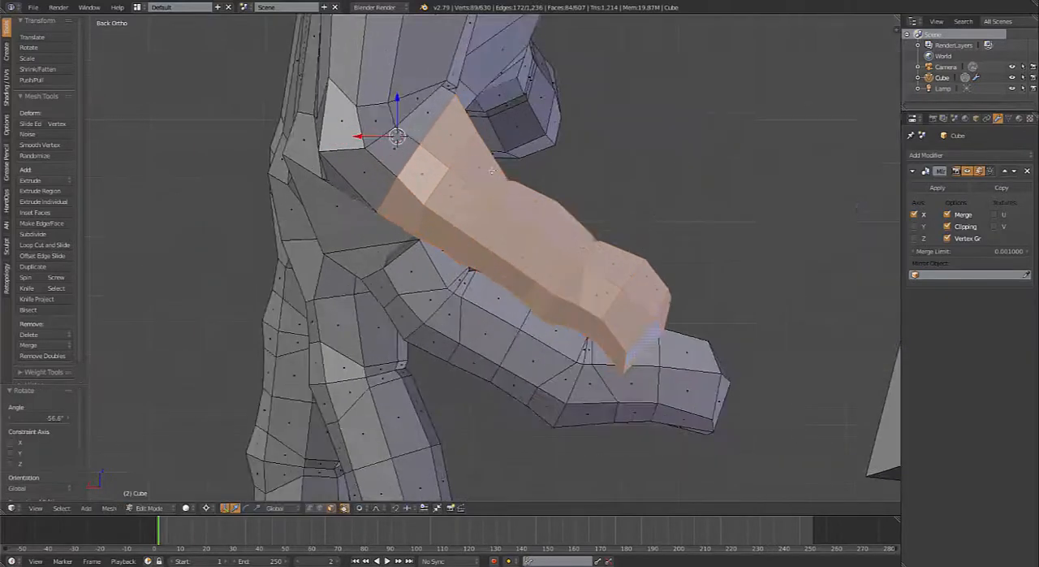
Step: Deselect the little finger's base loops and rotate the remaining two segments -37.3° about the middle joint
{"action": "right_click", "coordinate": [439, 155], "text": "alt+shift"}
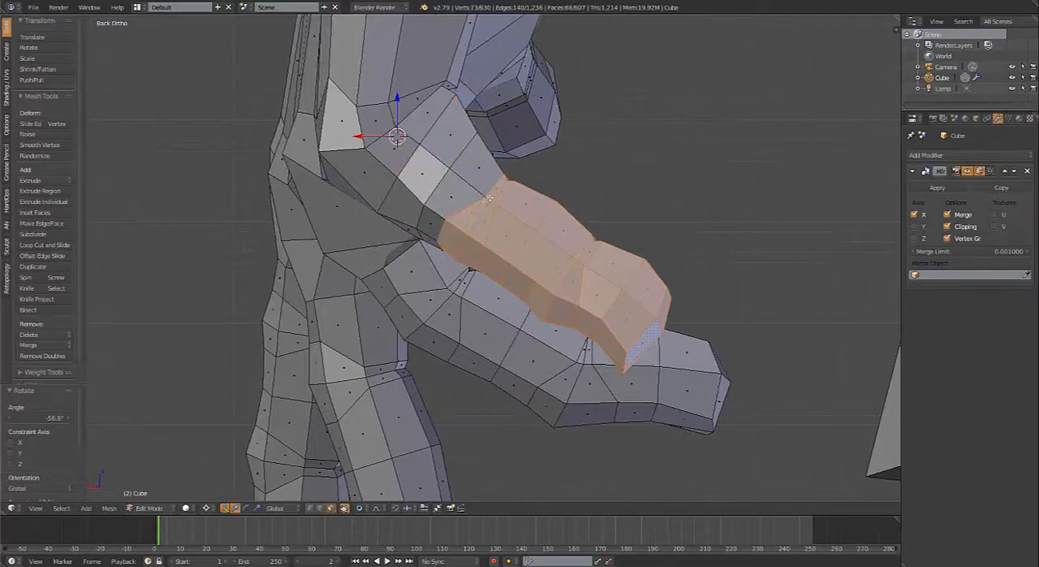
{"action": "right_click", "coordinate": [491, 201], "text": "alt+shift"}
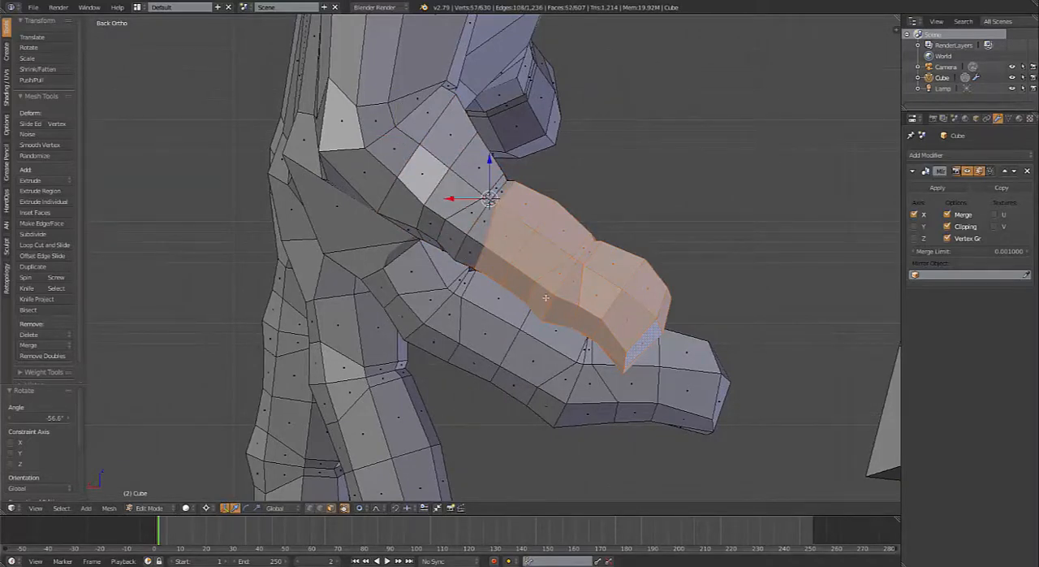
{"action": "middle_click_drag", "start_coordinate": [608, 317], "coordinate": [595, 356]}
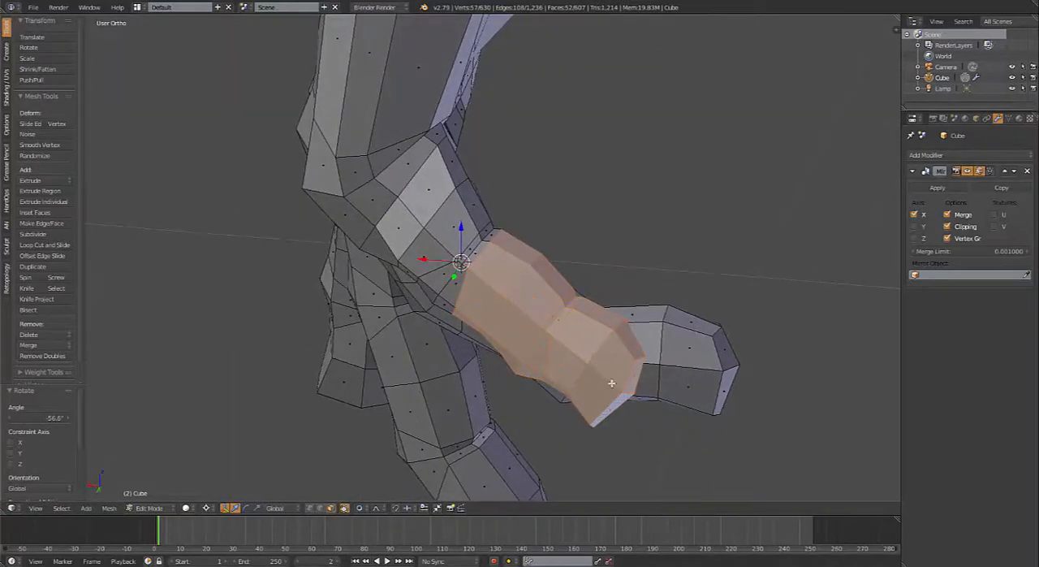
{"action": "key", "text": "r"}
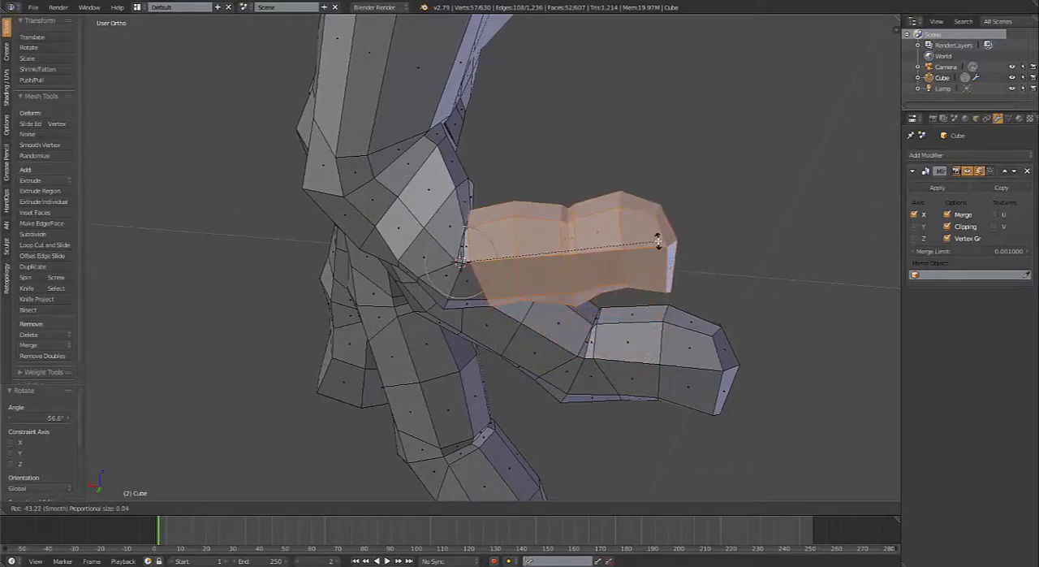
{"action": "left_click", "coordinate": [655, 263]}
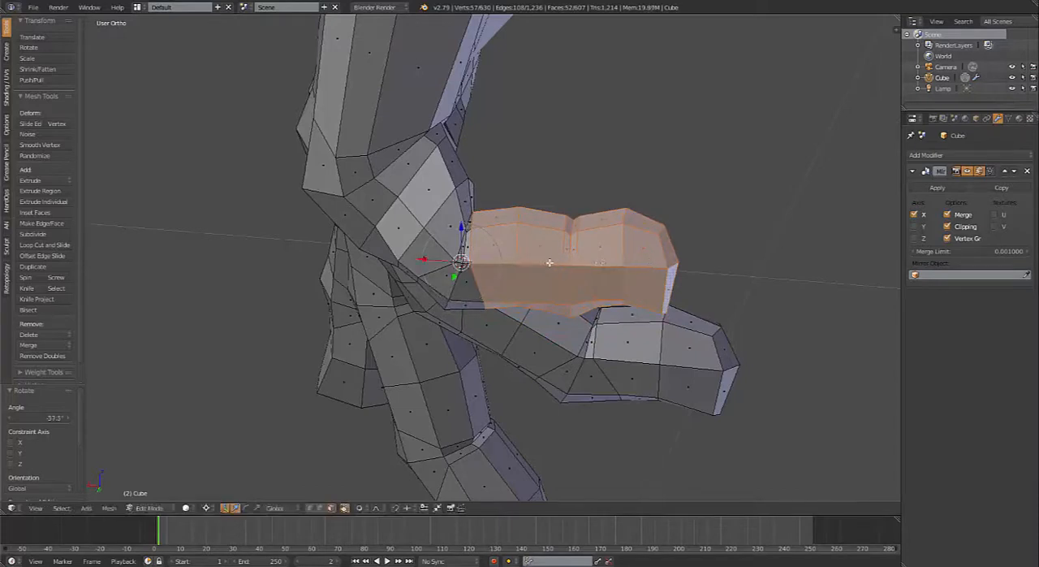
Step: Reduce the selection to the little finger's end segment and rotate it -51.6° about the last joint
{"action": "right_click", "coordinate": [493, 263], "text": "alt+shift"}
{"action": "right_click", "coordinate": [542, 264], "text": "alt+shift"}
{"action": "right_click", "coordinate": [568, 262], "text": "alt+shift"}
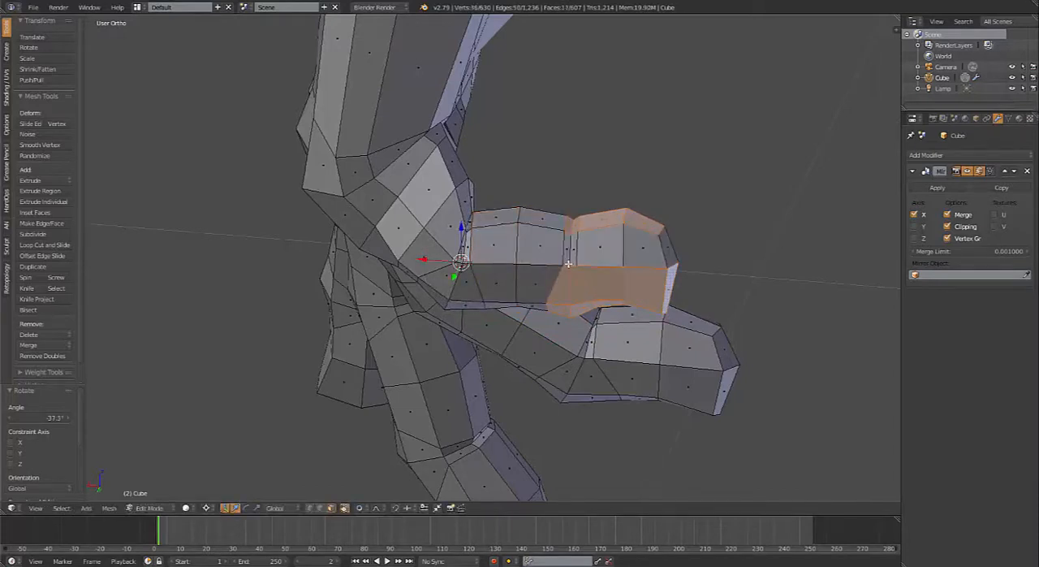
{"action": "key", "text": "ctrl+z"}
{"action": "right_click", "coordinate": [567, 266], "text": "alt+shift"}
{"action": "key", "text": "ctrl+z"}
{"action": "right_click", "coordinate": [565, 266], "text": "alt+shift"}
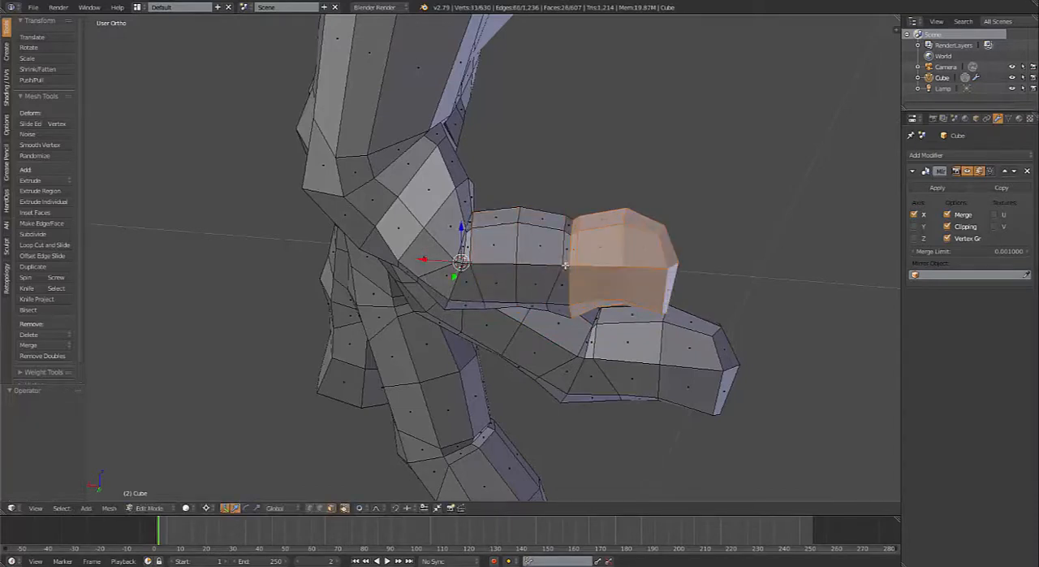
{"action": "right_click", "coordinate": [572, 265], "text": "alt+shift"}
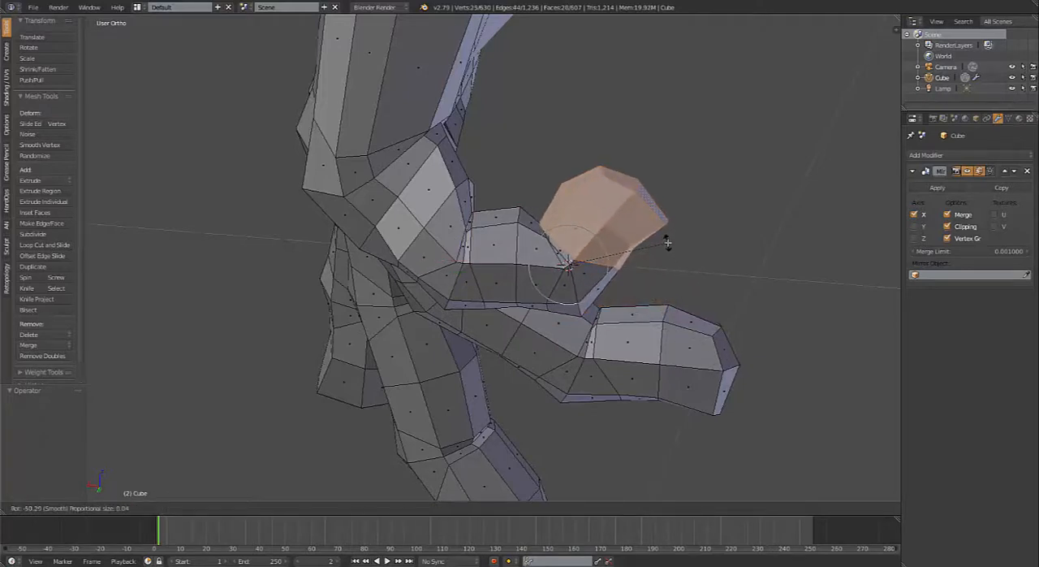
{"action": "left_click", "coordinate": [667, 240]}
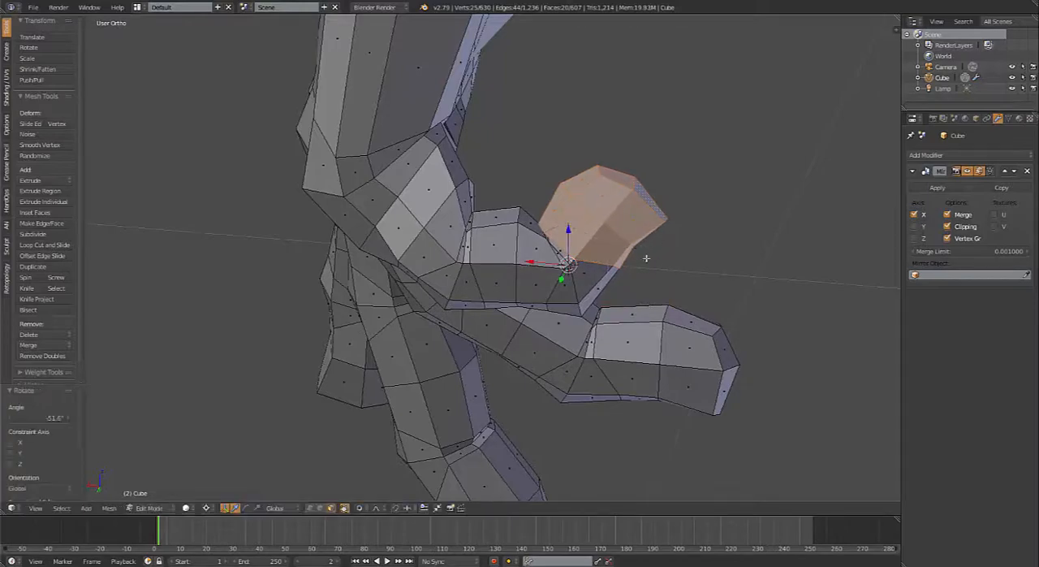
Step: Switch to vertex selection and move the web vertex between the ring and little fingers up toward the knuckles
{"action": "scroll", "coordinate": [646, 259], "scroll_direction": "down", "scroll_amount": 4}
{"action": "middle_click_drag", "start_coordinate": [647, 258], "coordinate": [519, 252]}
{"action": "scroll", "coordinate": [481, 292], "scroll_direction": "up", "scroll_amount": 4}
{"action": "middle_click_drag", "start_coordinate": [480, 292], "coordinate": [449, 214]}
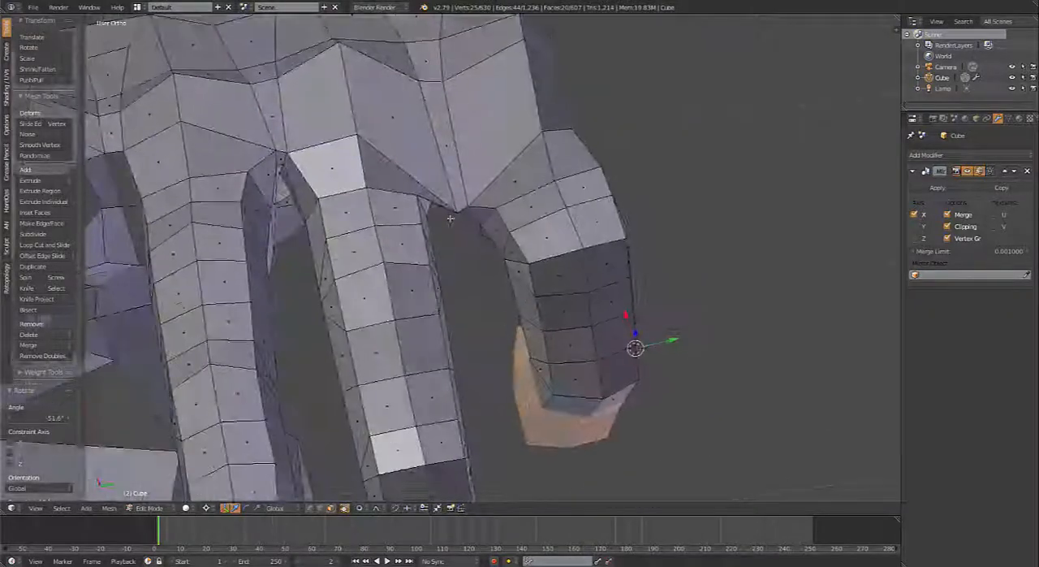
{"action": "key", "text": "ctrl+Tab"}
{"action": "left_click", "coordinate": [448, 206]}
{"action": "scroll", "coordinate": [466, 215], "scroll_direction": "up", "scroll_amount": 2}
{"action": "right_click", "coordinate": [457, 220]}
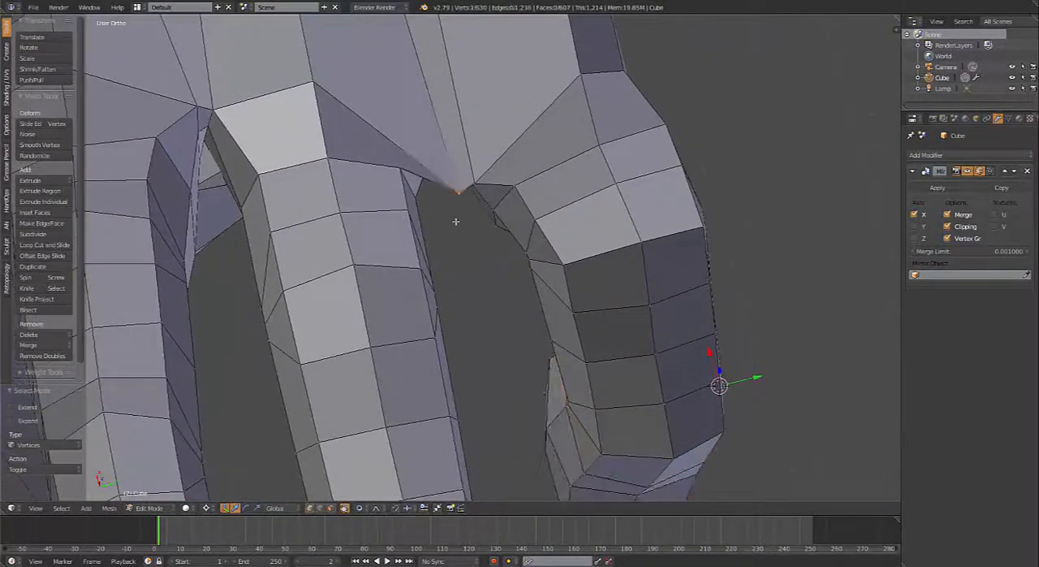
{"action": "middle_click_drag", "start_coordinate": [457, 260], "coordinate": [468, 339], "text": "shift"}
{"action": "key", "text": "g"}
{"action": "scroll", "coordinate": [460, 280], "scroll_direction": "up", "scroll_amount": 6}
{"action": "left_click", "coordinate": [448, 252]}
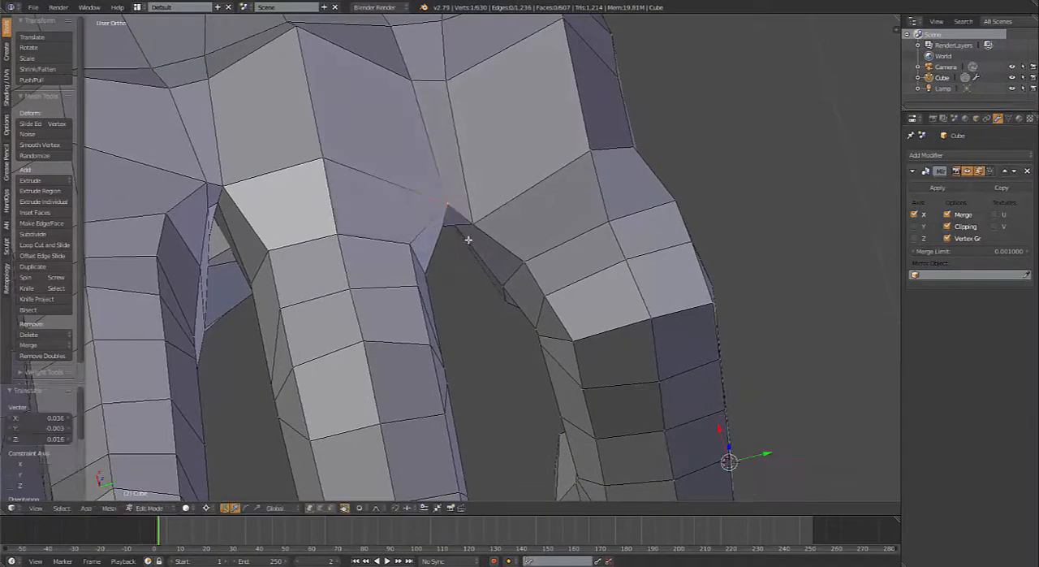
Step: Raise the neighbouring web vertex on the little finger's side to line up with the first one
{"action": "right_click", "coordinate": [470, 233]}
{"action": "key", "text": "g"}
{"action": "left_click", "coordinate": [468, 204]}
{"action": "scroll", "coordinate": [475, 201], "scroll_direction": "down", "scroll_amount": 2}
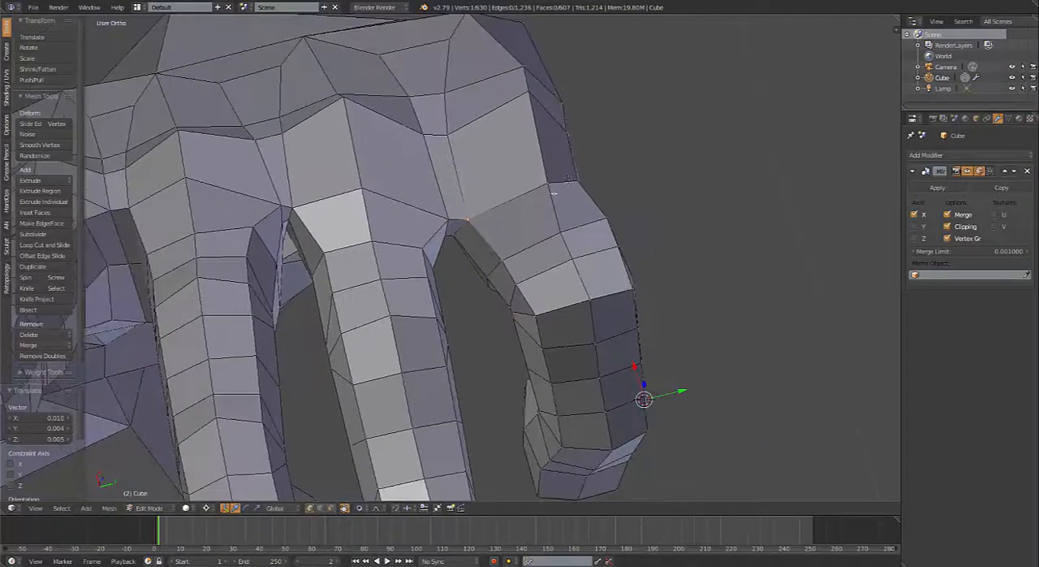
Step: Reposition the vertex on the outer edge of the little finger's base to smooth the hand's side contour
{"action": "middle_click_drag", "start_coordinate": [569, 179], "coordinate": [553, 120]}
{"action": "right_click", "coordinate": [555, 121]}
{"action": "key", "text": "g"}
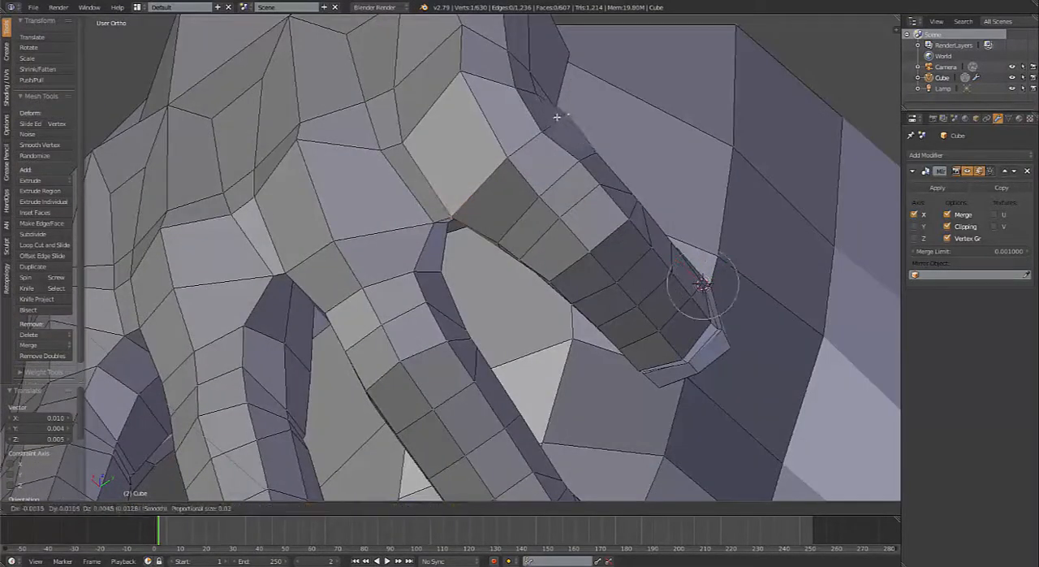
{"action": "left_click", "coordinate": [557, 118]}
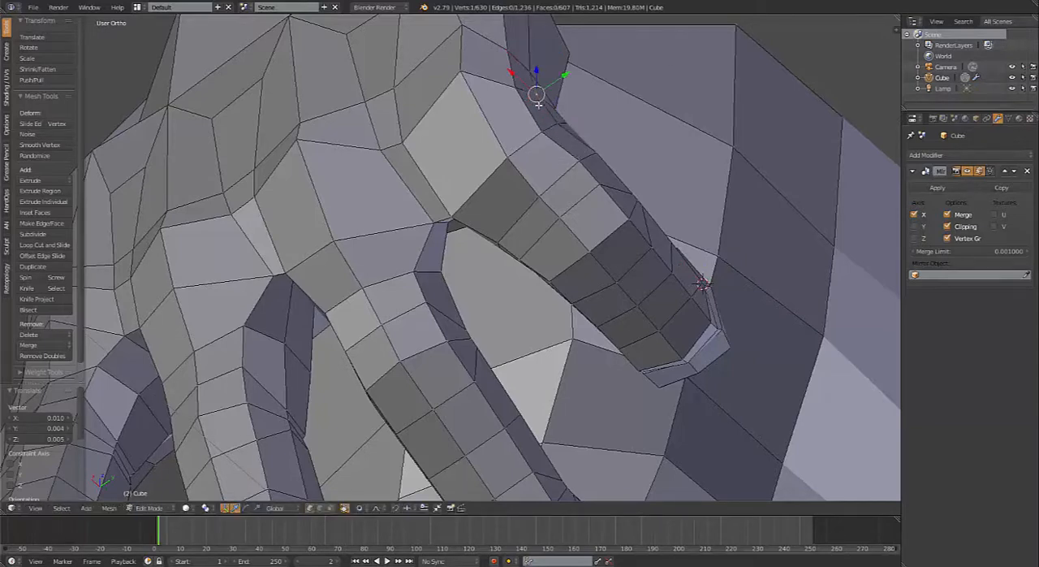
{"action": "key", "text": "g"}
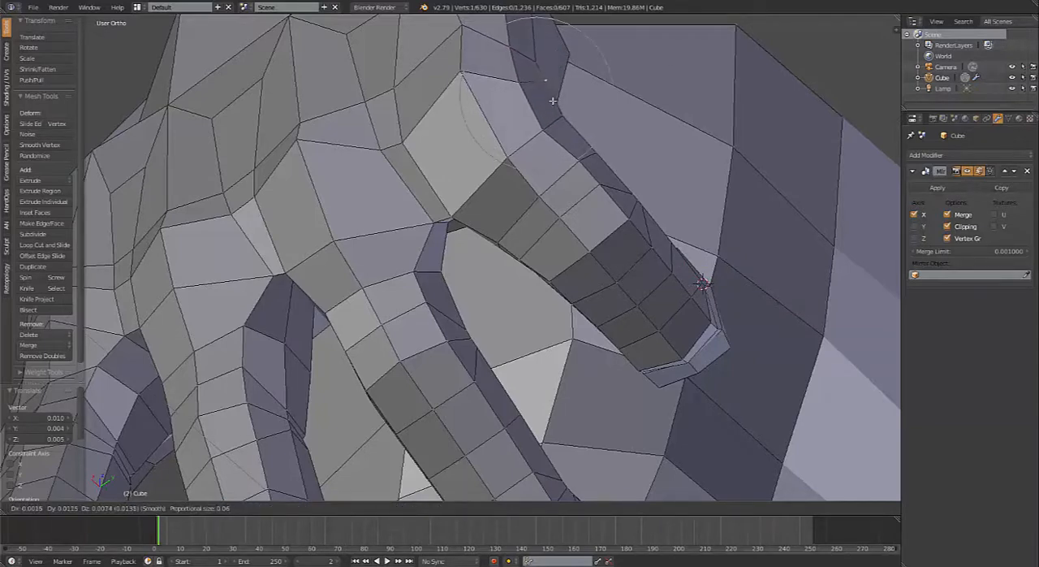
{"action": "left_click", "coordinate": [543, 108]}
{"action": "key", "text": "g"}
{"action": "left_click", "coordinate": [539, 122]}
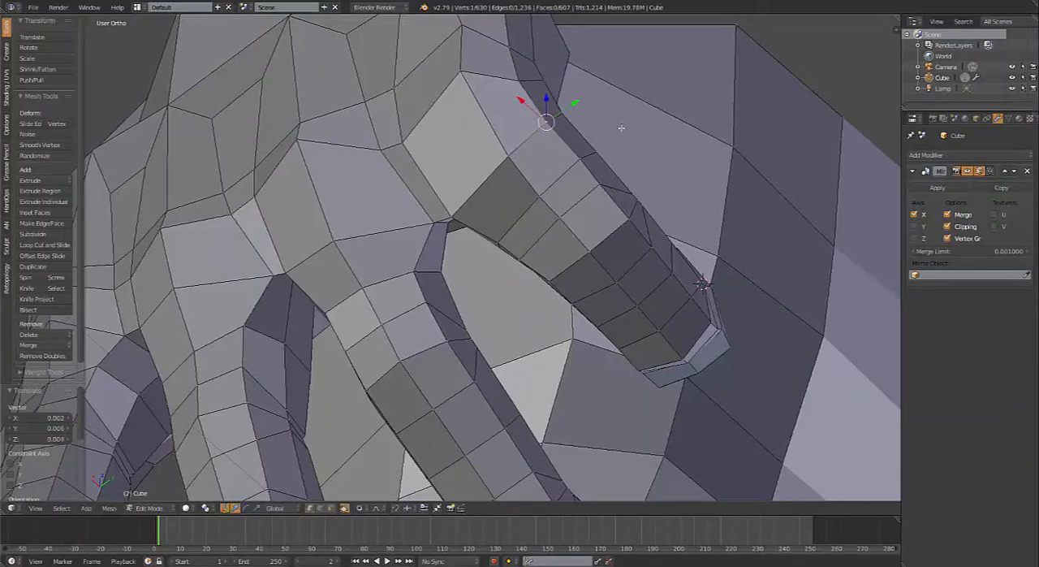
Step: Nudge the vertices on both sides of the ring finger's base to even out its shape
{"action": "scroll", "coordinate": [497, 154], "scroll_direction": "down", "scroll_amount": 3}
{"action": "middle_click_drag", "start_coordinate": [496, 156], "coordinate": [513, 169]}
{"action": "middle_click_drag", "start_coordinate": [511, 218], "coordinate": [457, 210]}
{"action": "scroll", "coordinate": [437, 288], "scroll_direction": "down", "scroll_amount": 1}
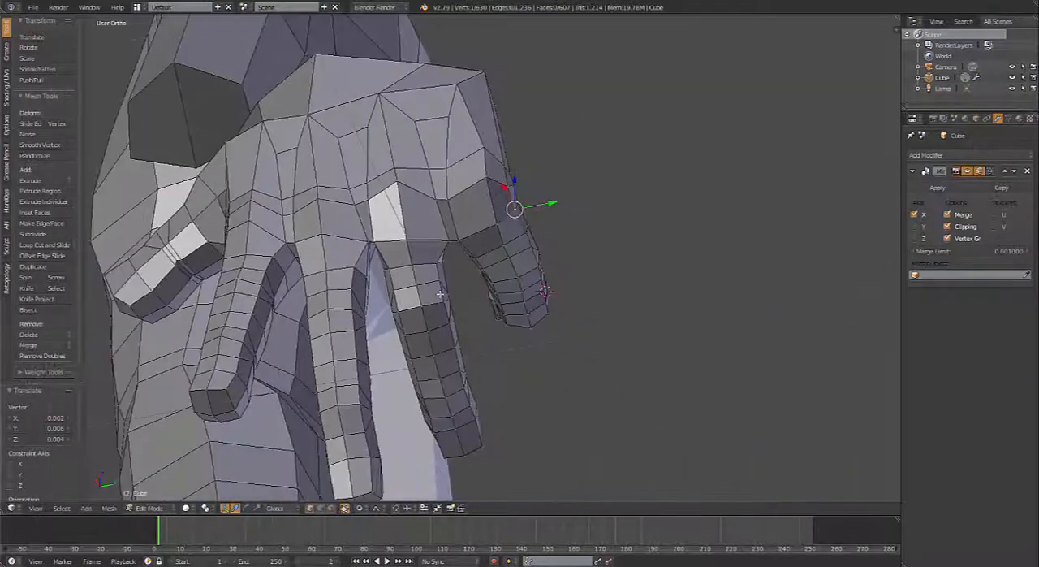
{"action": "scroll", "coordinate": [446, 269], "scroll_direction": "up", "scroll_amount": 4}
{"action": "middle_click_drag", "start_coordinate": [444, 252], "coordinate": [439, 212]}
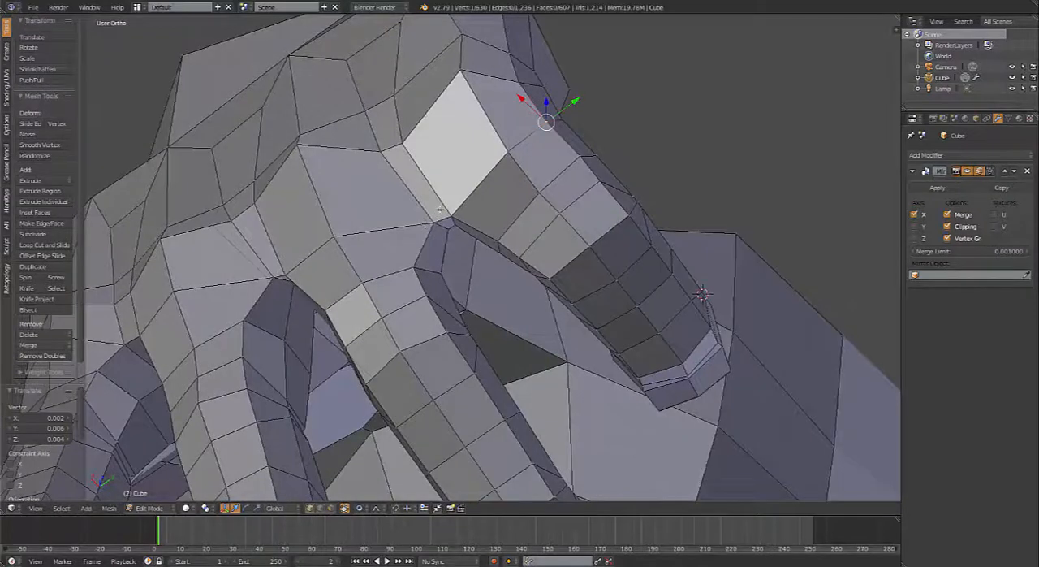
{"action": "right_click", "coordinate": [412, 273]}
{"action": "key", "text": "g"}
{"action": "left_click", "coordinate": [423, 266]}
{"action": "right_click", "coordinate": [444, 274]}
{"action": "key", "text": "g"}
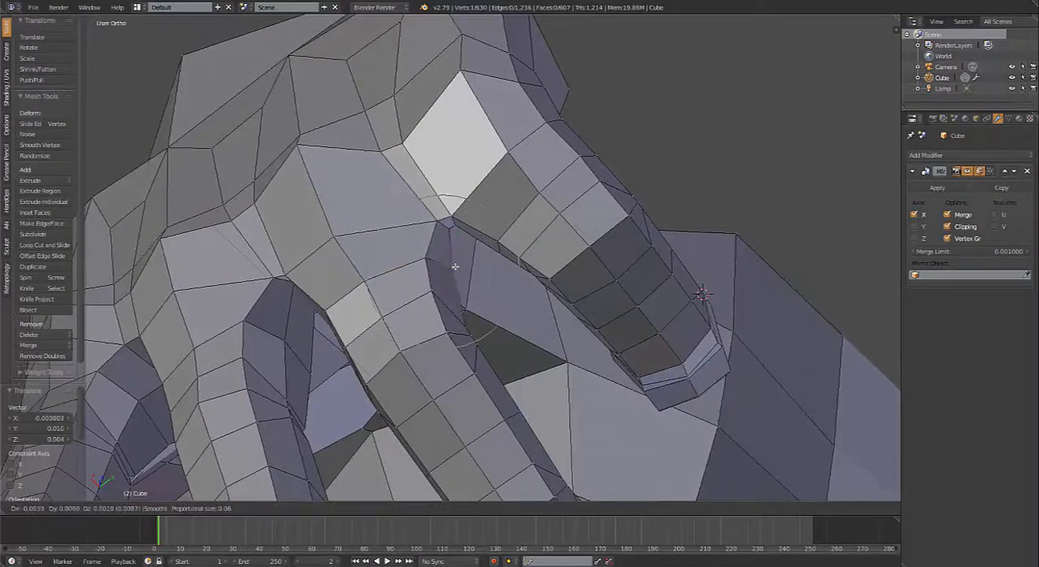
{"action": "left_click", "coordinate": [455, 266]}
{"action": "right_click", "coordinate": [329, 307]}
{"action": "key", "text": "g"}
{"action": "left_click", "coordinate": [340, 298]}
{"action": "scroll", "coordinate": [356, 271], "scroll_direction": "down", "scroll_amount": 1}
Step: Reposition a knuckle vertex on the back of the hand, toggling proportional editing between moves
{"action": "middle_click_drag", "start_coordinate": [357, 270], "coordinate": [519, 200]}
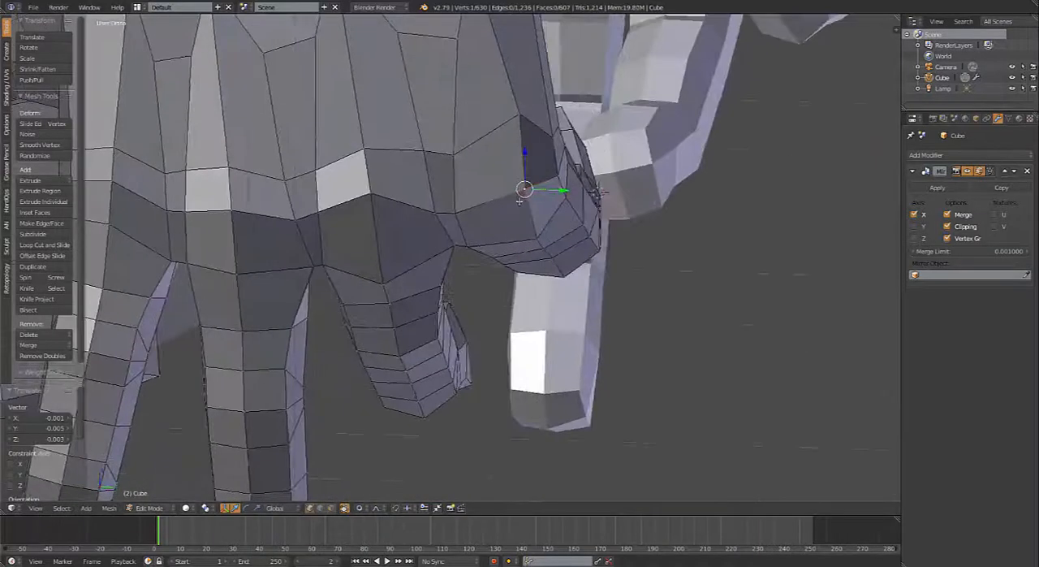
{"action": "right_click", "coordinate": [374, 179]}
{"action": "middle_click_drag", "start_coordinate": [388, 238], "coordinate": [264, 234]}
{"action": "key", "text": "g"}
{"action": "left_click", "coordinate": [304, 216]}
{"action": "key", "text": "o"}
{"action": "key", "text": "g"}
{"action": "left_click", "coordinate": [238, 235]}
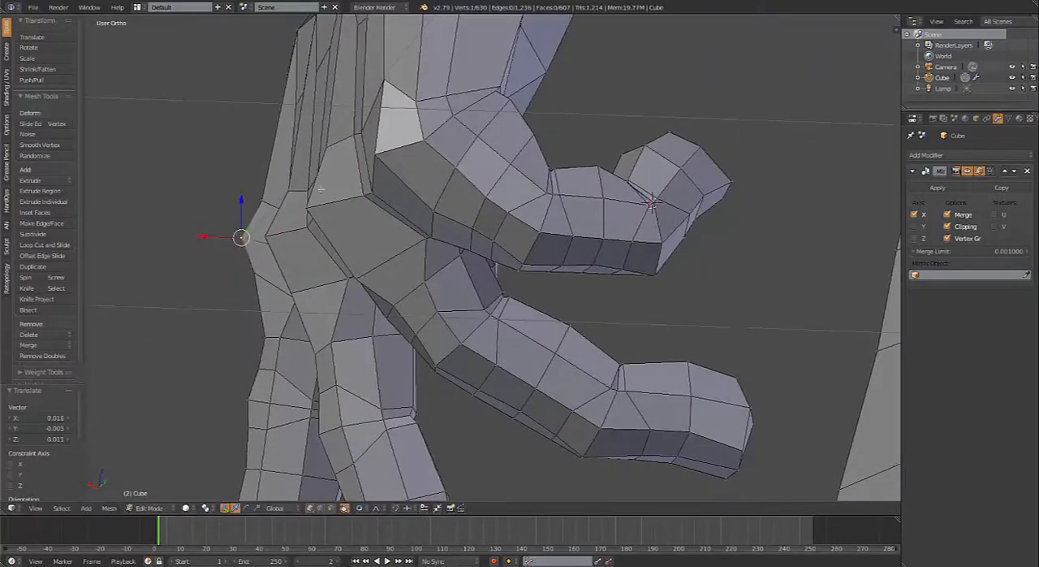
Step: Adjust the knuckle area further by moving the vertex below the ring finger's knuckle on the back of the hand
{"action": "key", "text": "g"}
{"action": "left_click", "coordinate": [345, 158]}
{"action": "middle_click_drag", "start_coordinate": [355, 169], "coordinate": [424, 252]}
{"action": "key", "text": "g"}
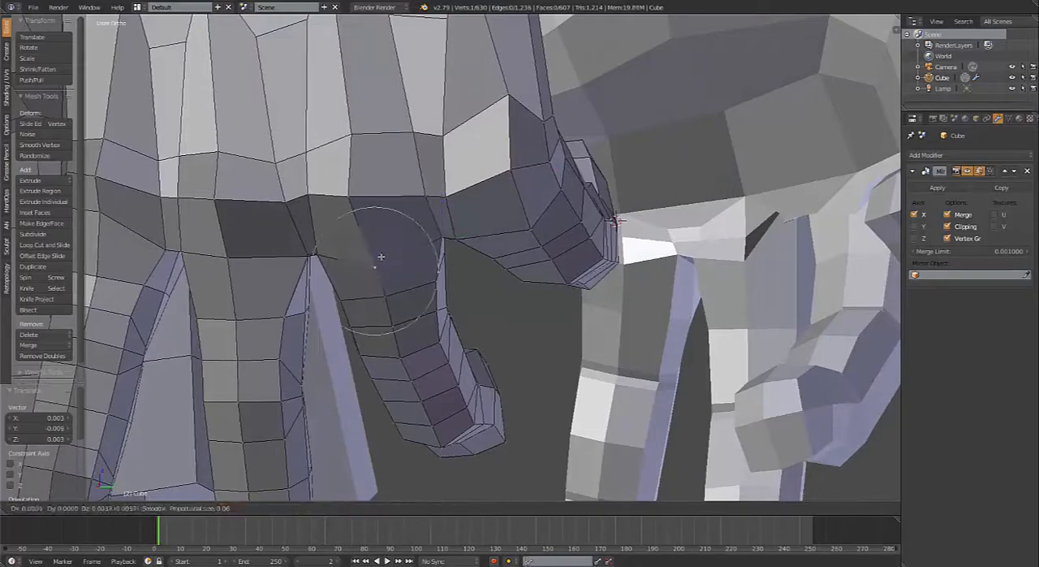
{"action": "left_click", "coordinate": [357, 235]}
{"action": "middle_click_drag", "start_coordinate": [357, 236], "coordinate": [476, 205]}
Step: Select the four faces around the little finger's knuckle in face mode and raise them with a proportional size of 0.12
{"action": "key", "text": "ctrl+Tab"}
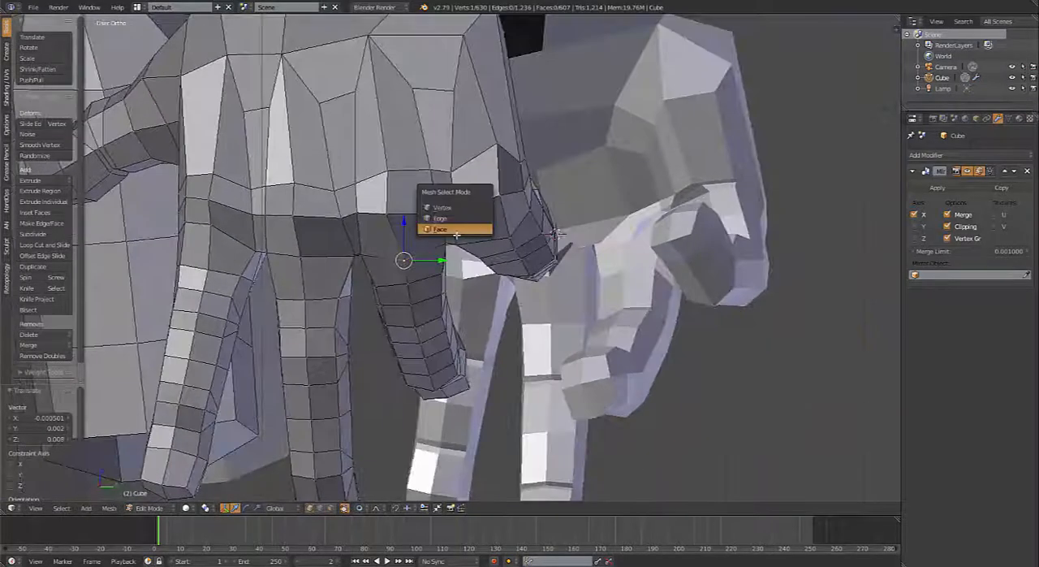
{"action": "left_click", "coordinate": [457, 230]}
{"action": "right_click", "coordinate": [516, 204]}
{"action": "right_click", "coordinate": [487, 221], "text": "shift"}
{"action": "right_click", "coordinate": [478, 166], "text": "shift"}
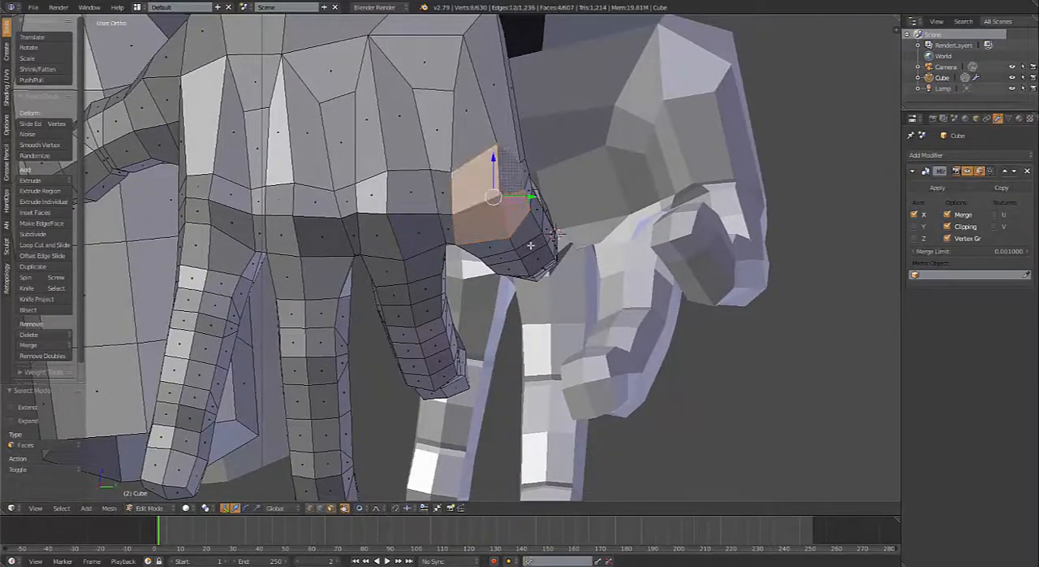
{"action": "key", "text": "g"}
{"action": "scroll", "coordinate": [534, 267], "scroll_direction": "down", "scroll_amount": 7}
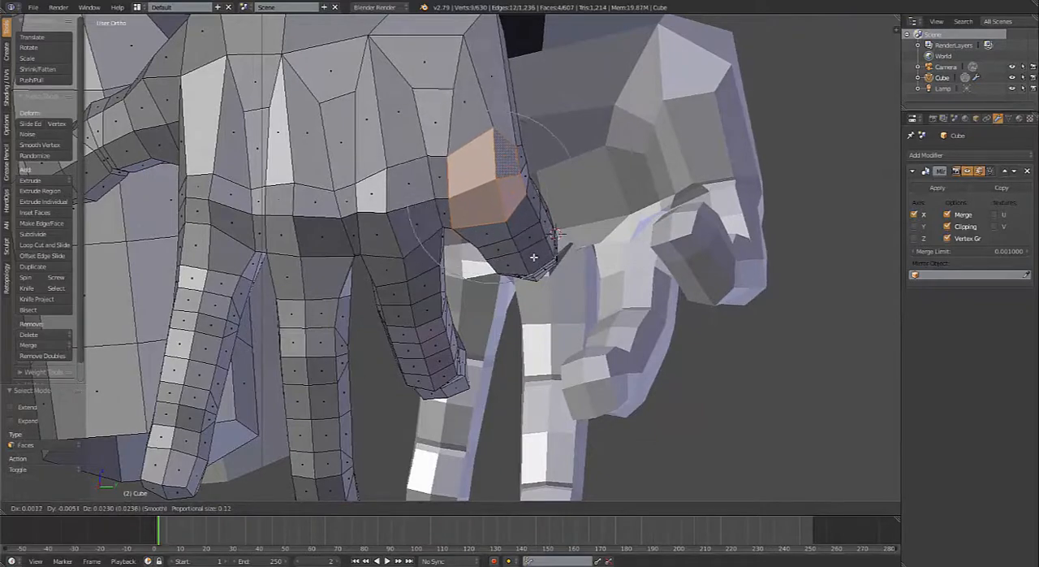
{"action": "left_click", "coordinate": [533, 257]}
Step: Clear the selection, examine the hand's overall shape in Object Mode, and return to Edit Mode on the palm side
{"action": "middle_click_drag", "start_coordinate": [428, 293], "coordinate": [474, 219]}
{"action": "key", "text": "a"}
{"action": "key", "text": "Tab"}
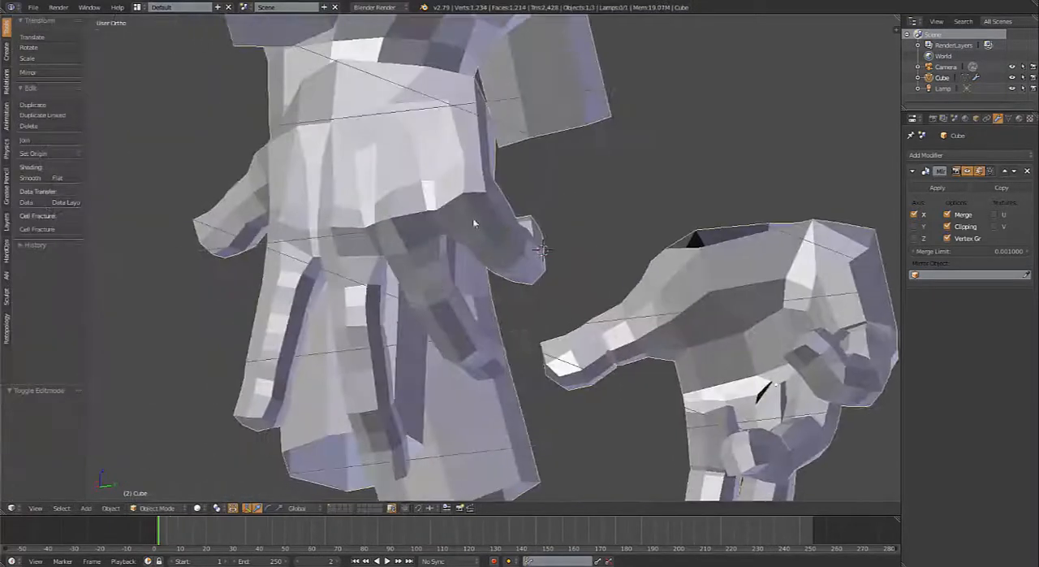
{"action": "middle_click_drag", "start_coordinate": [414, 254], "coordinate": [462, 316]}
{"action": "key", "text": "Tab"}
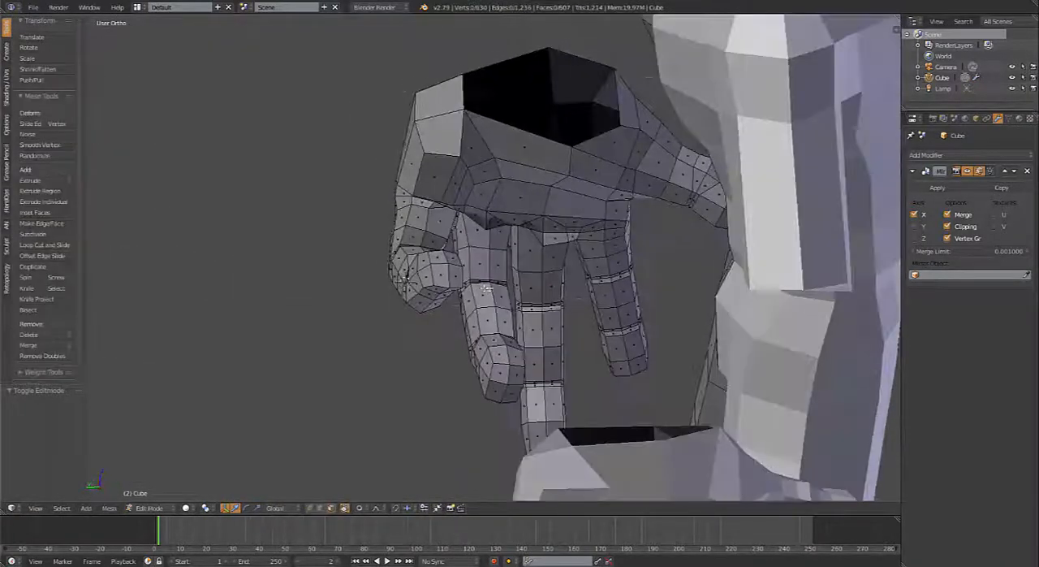
Step: Show the palm side of the finger bases in wireframe and set the mesh selection to faces
{"action": "scroll", "coordinate": [533, 241], "scroll_direction": "up", "scroll_amount": 6}
{"action": "key", "text": "z"}
{"action": "key", "text": "z"}
{"action": "middle_click_drag", "start_coordinate": [535, 214], "coordinate": [499, 261], "text": "shift"}
{"action": "key", "text": "z"}
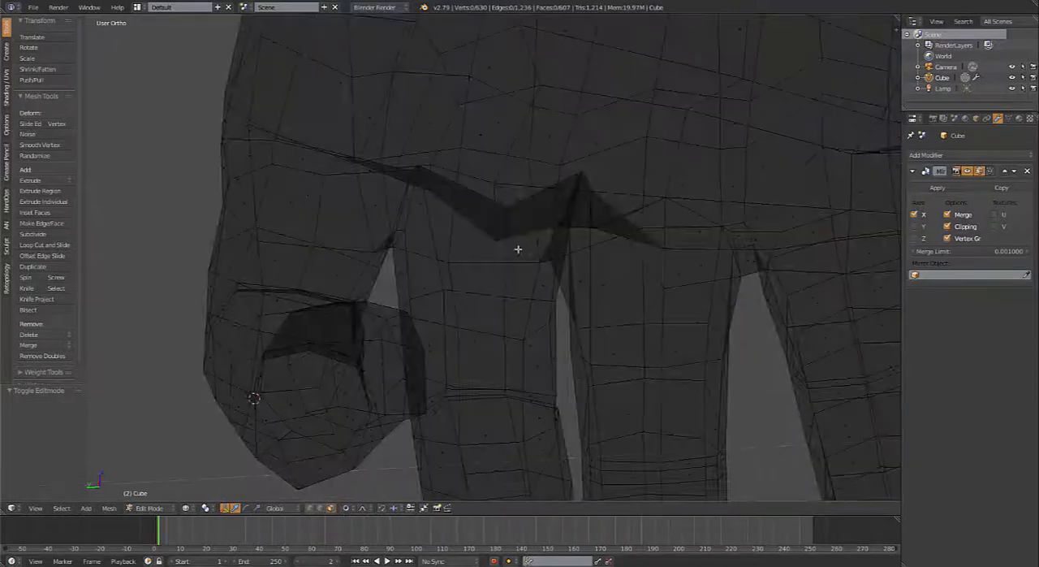
{"action": "key", "text": "ctrl+Tab"}
{"action": "left_click", "coordinate": [500, 244]}
{"action": "scroll", "coordinate": [532, 234], "scroll_direction": "up", "scroll_amount": 3}
{"action": "key", "text": "ctrl+Tab"}
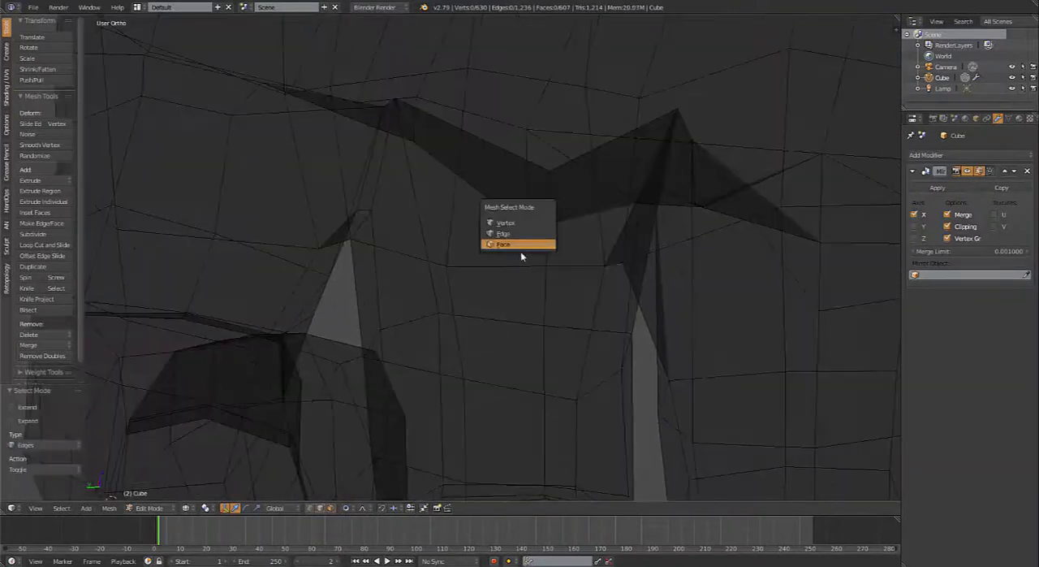
{"action": "right_click", "coordinate": [584, 187]}
{"action": "key", "text": "ctrl+Tab"}
{"action": "left_click", "coordinate": [552, 206]}
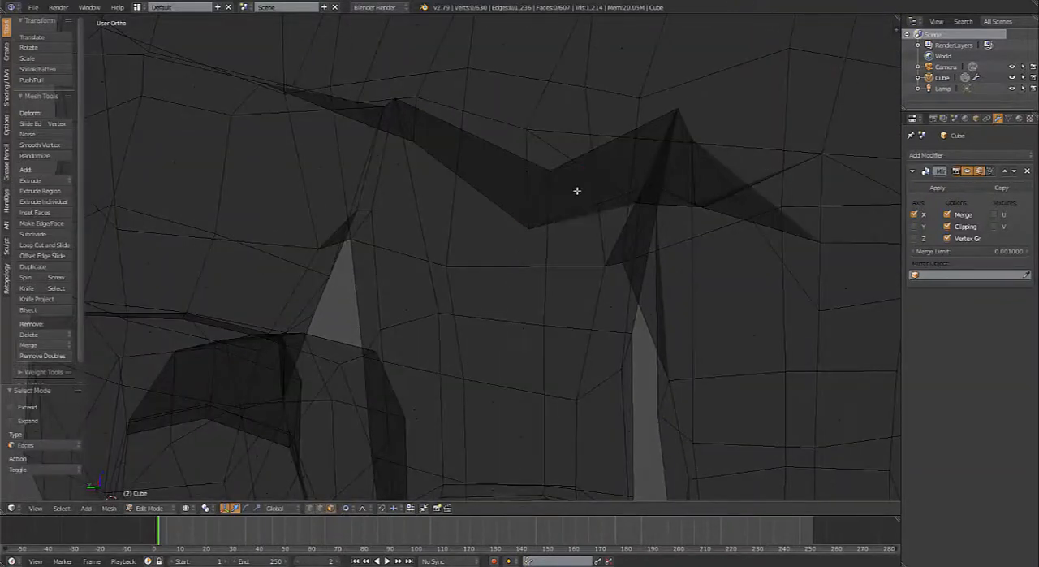
Step: Select the seven faces along the palm fold at the bases of the ring and little fingers and smooth their vertices repeatedly
{"action": "right_click", "coordinate": [576, 190]}
{"action": "right_click", "coordinate": [503, 178], "text": "shift"}
{"action": "right_click", "coordinate": [547, 180], "text": "shift"}
{"action": "right_click", "coordinate": [508, 173], "text": "shift"}
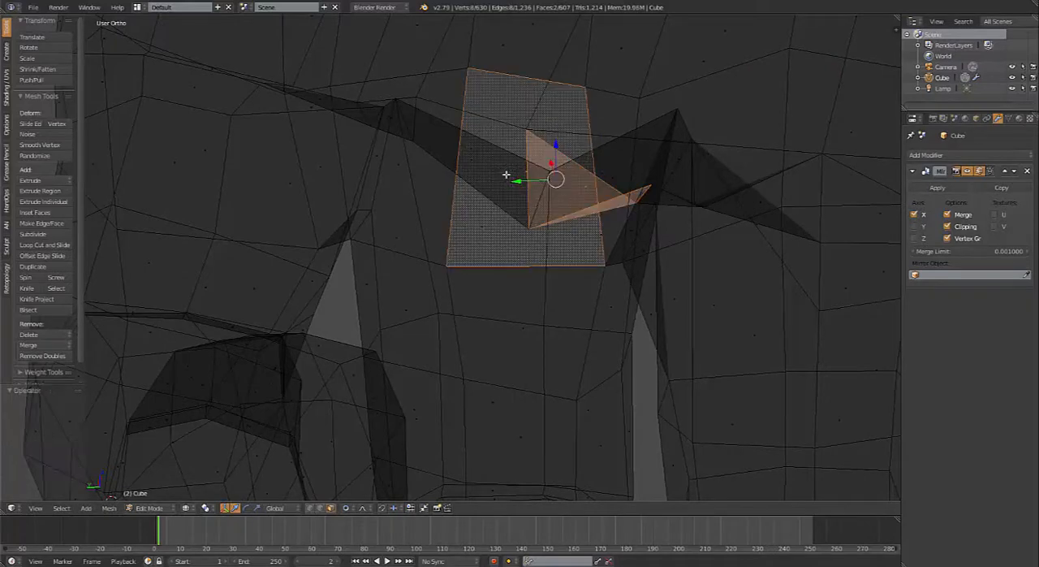
{"action": "right_click", "coordinate": [502, 179], "text": "shift"}
{"action": "right_click", "coordinate": [476, 150], "text": "shift"}
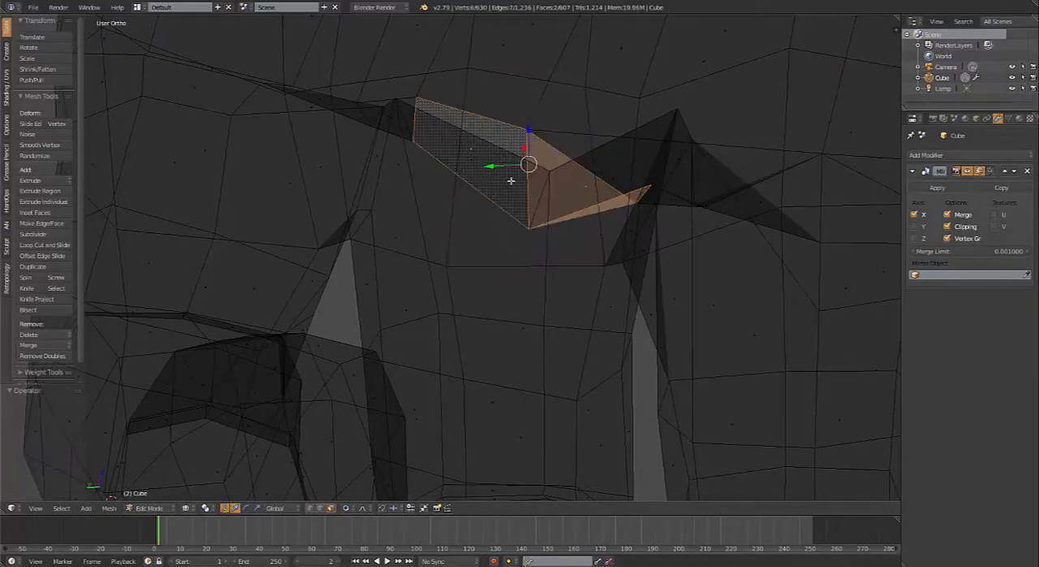
{"action": "right_click", "coordinate": [501, 177], "text": "shift"}
{"action": "right_click", "coordinate": [606, 173], "text": "shift"}
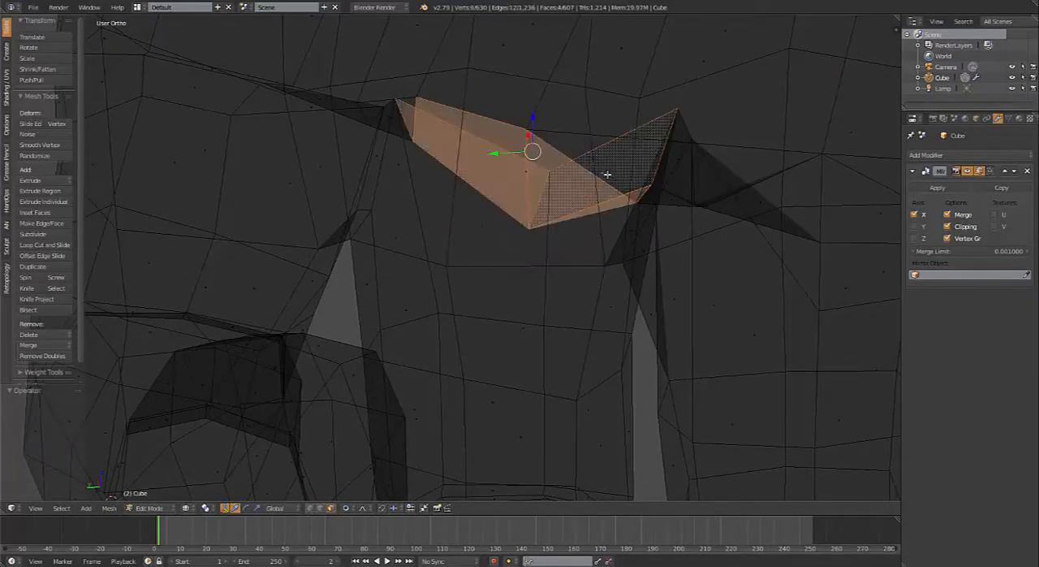
{"action": "middle_click_drag", "start_coordinate": [677, 222], "coordinate": [706, 207]}
{"action": "right_click", "coordinate": [399, 78], "text": "shift"}
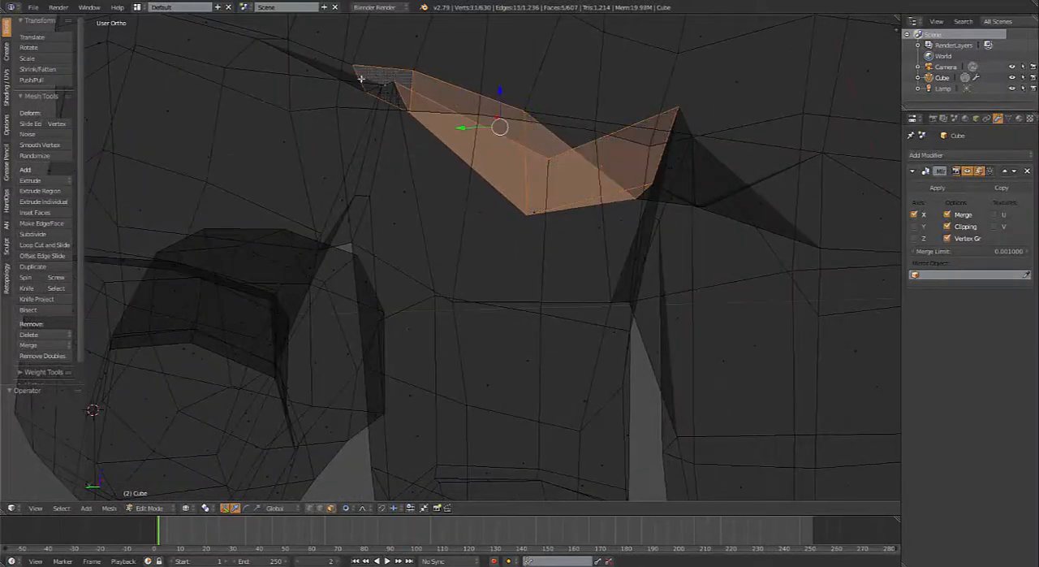
{"action": "right_click", "coordinate": [344, 68], "text": "shift"}
{"action": "right_click", "coordinate": [335, 68], "text": "shift"}
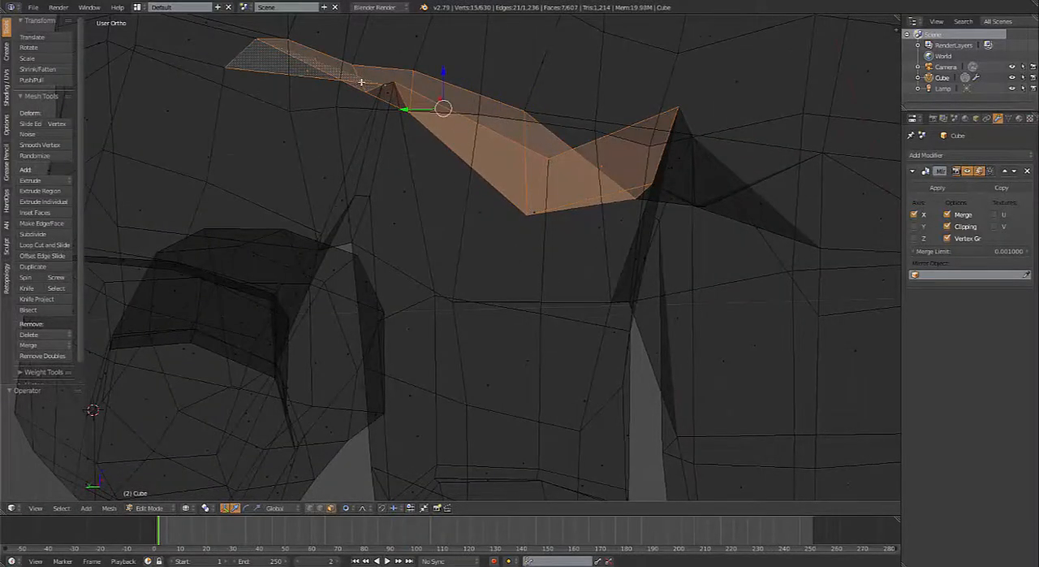
{"action": "key", "text": "shift+r"}
{"action": "key", "text": "shift+r"}
{"action": "key", "text": "z"}
{"action": "key", "text": "KP_5"}
{"action": "mouse_move", "coordinate": [518, 180]}
{"action": "middle_mouse_down"}
{"action": "mouse_move", "coordinate": [441, 143]}
{"action": "mouse_move", "coordinate": [503, 194]}
{"action": "middle_mouse_up"}
{"action": "key", "text": "shift+r"}
{"action": "key", "text": "KP_5"}
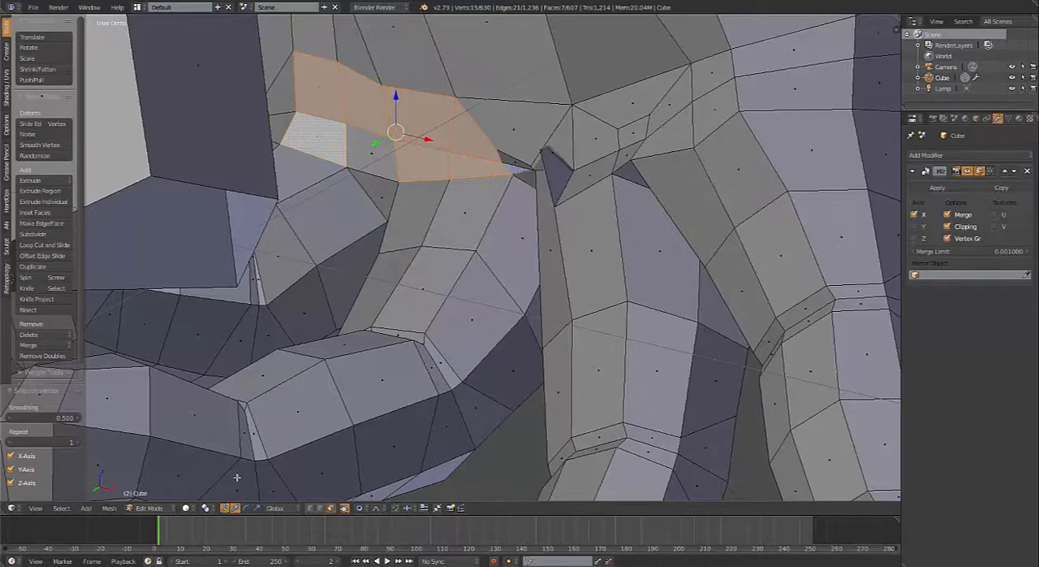
Step: In Sculpt Mode, resize the brush and smooth the palm folds and webbing around the finger bases with the Smooth brush
{"action": "key", "text": "Tab"}
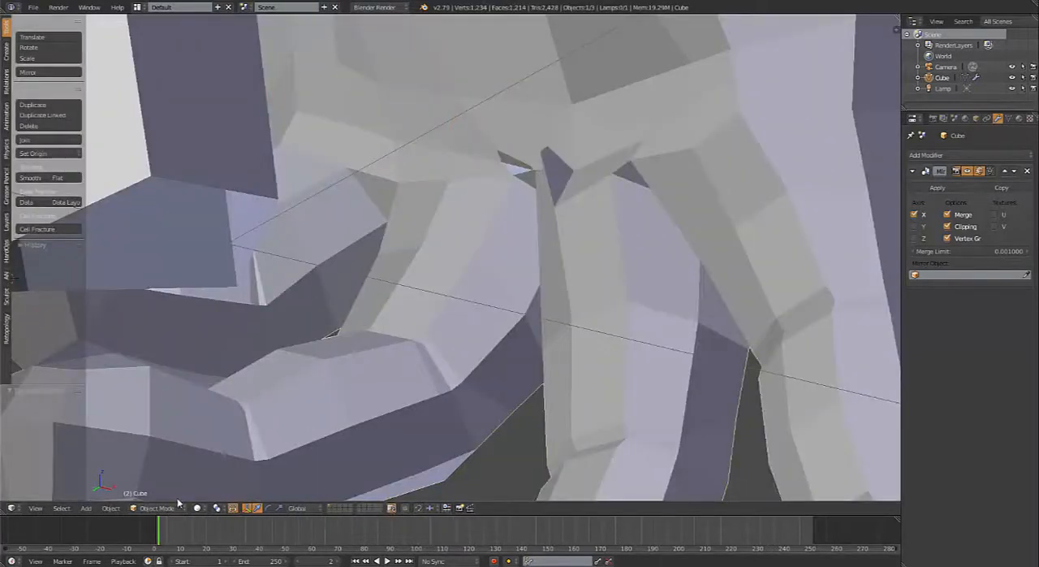
{"action": "left_click", "coordinate": [178, 507]}
{"action": "left_click", "coordinate": [159, 471]}
{"action": "mouse_move", "coordinate": [517, 227]}
{"action": "middle_mouse_down"}
{"action": "mouse_move", "coordinate": [585, 249]}
{"action": "mouse_move", "coordinate": [528, 200]}
{"action": "middle_mouse_up"}
{"action": "key", "text": "f"}
{"action": "left_click", "coordinate": [568, 227]}
{"action": "middle_click_drag", "start_coordinate": [577, 230], "coordinate": [640, 156]}
{"action": "key", "text": "f"}
{"action": "left_click", "coordinate": [640, 171]}
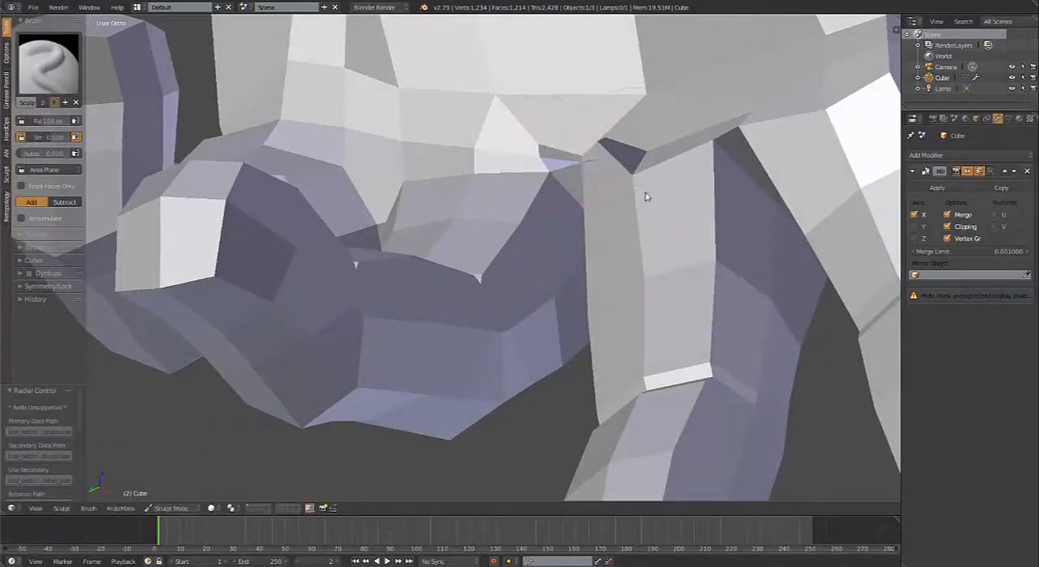
{"action": "middle_click_drag", "start_coordinate": [645, 193], "coordinate": [689, 158]}
{"action": "mouse_move", "coordinate": [683, 196]}
{"action": "left_mouse_down", "text": "shift"}
{"action": "mouse_move", "coordinate": [638, 187]}
{"action": "mouse_move", "coordinate": [601, 156]}
{"action": "left_mouse_up", "text": "shift"}
{"action": "mouse_move", "coordinate": [596, 207]}
{"action": "middle_mouse_down"}
{"action": "mouse_move", "coordinate": [545, 186]}
{"action": "mouse_move", "coordinate": [658, 222]}
{"action": "mouse_move", "coordinate": [728, 192]}
{"action": "middle_mouse_up"}
{"action": "left_click_drag", "start_coordinate": [752, 196], "coordinate": [803, 195], "text": "shift"}
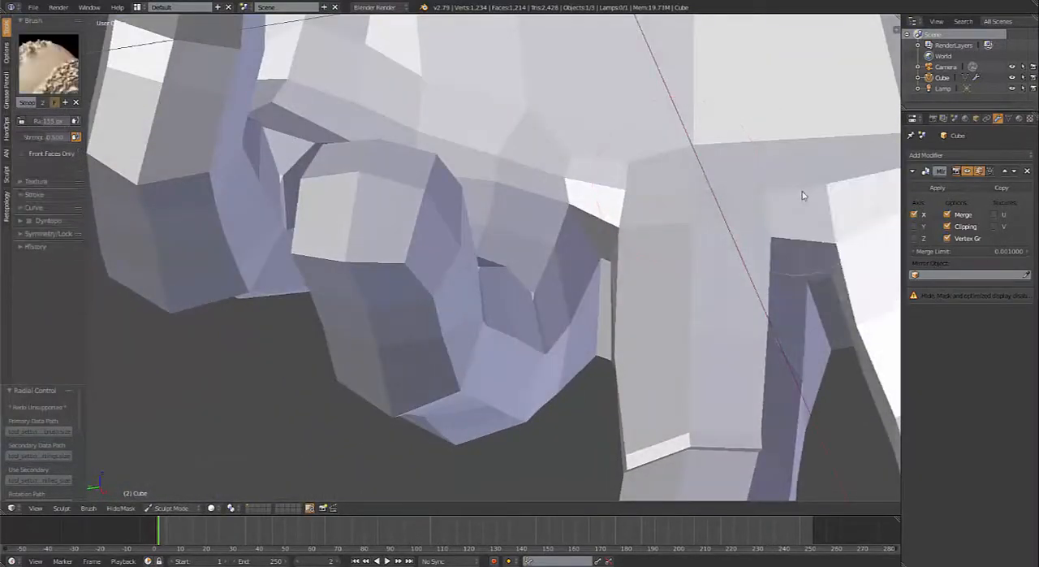
{"action": "mouse_move", "coordinate": [802, 195]}
{"action": "middle_mouse_down"}
{"action": "mouse_move", "coordinate": [557, 197]}
{"action": "mouse_move", "coordinate": [499, 216]}
{"action": "mouse_move", "coordinate": [539, 215]}
{"action": "middle_mouse_up"}
Step: Return to Edit Mode and examine the overall shape of the hand from its back
{"action": "key", "text": "Tab"}
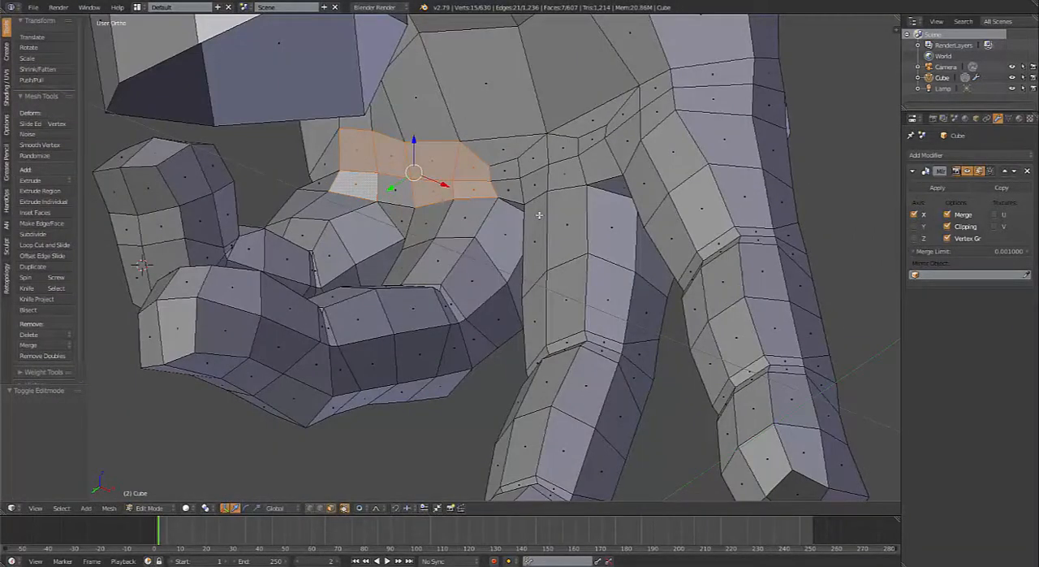
{"action": "mouse_move", "coordinate": [492, 188]}
{"action": "middle_mouse_down"}
{"action": "mouse_move", "coordinate": [584, 262]}
{"action": "mouse_move", "coordinate": [689, 271]}
{"action": "mouse_move", "coordinate": [742, 241]}
{"action": "mouse_move", "coordinate": [689, 267]}
{"action": "mouse_move", "coordinate": [524, 265]}
{"action": "mouse_move", "coordinate": [525, 222]}
{"action": "mouse_move", "coordinate": [566, 234]}
{"action": "mouse_move", "coordinate": [580, 253]}
{"action": "mouse_move", "coordinate": [572, 278]}
{"action": "mouse_move", "coordinate": [593, 288]}
{"action": "mouse_move", "coordinate": [465, 274]}
{"action": "middle_mouse_up"}
{"action": "key", "text": "Tab"}
{"action": "key", "text": "Tab"}
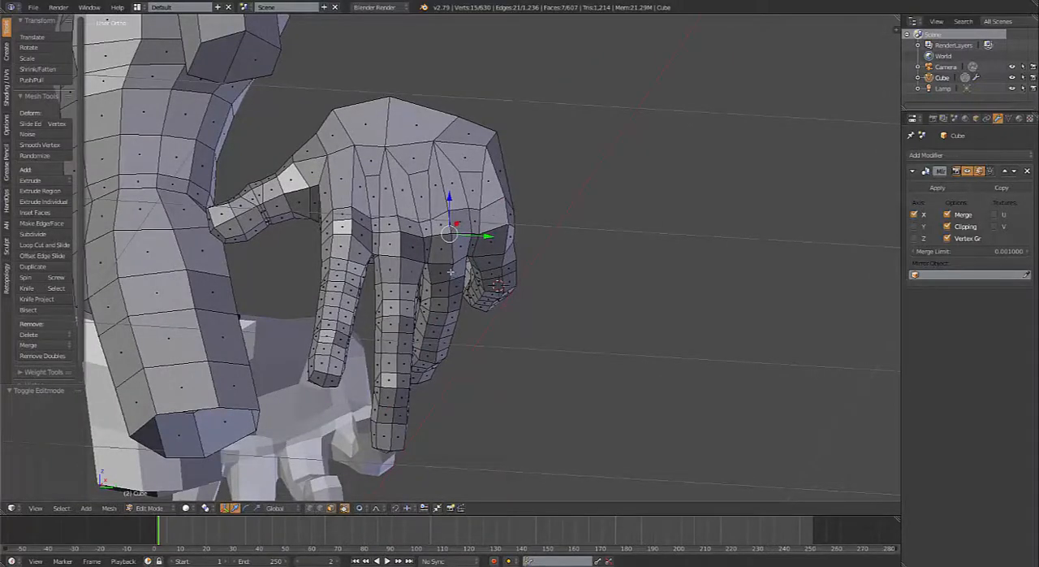
Step: Select all thumb faces from base to tip and rotate them -25.7° about the 3D cursor at the thumb's root, with proportional size 0.08
{"action": "middle_click_drag", "start_coordinate": [327, 222], "coordinate": [320, 235]}
{"action": "middle_click_drag", "start_coordinate": [320, 201], "coordinate": [286, 211], "text": "shift"}
{"action": "right_click", "coordinate": [270, 179], "text": "alt"}
{"action": "right_click", "coordinate": [231, 195], "text": "alt+shift"}
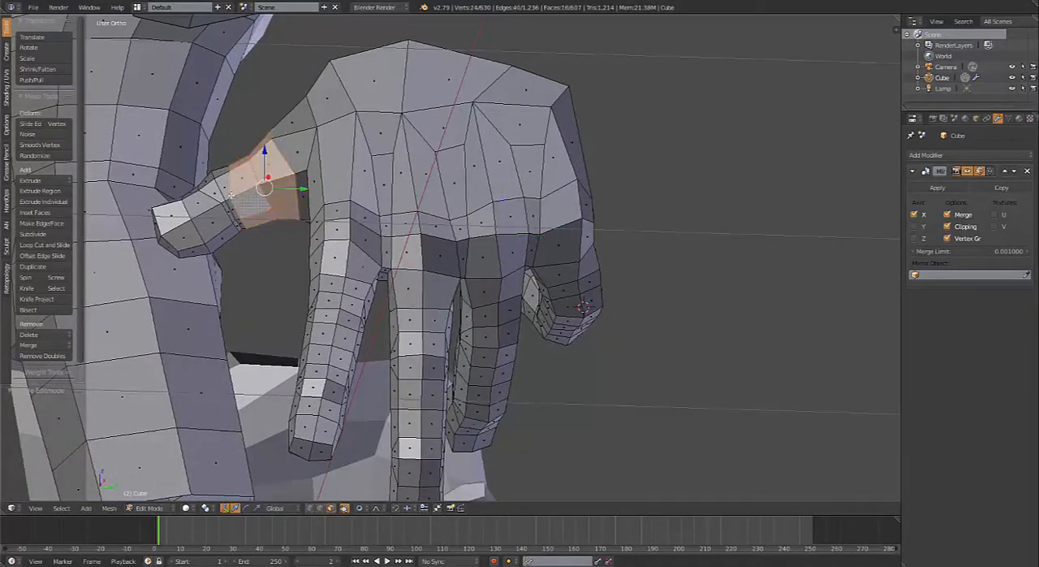
{"action": "right_click", "coordinate": [229, 195], "text": "alt+shift"}
{"action": "key", "text": "ctrl+z"}
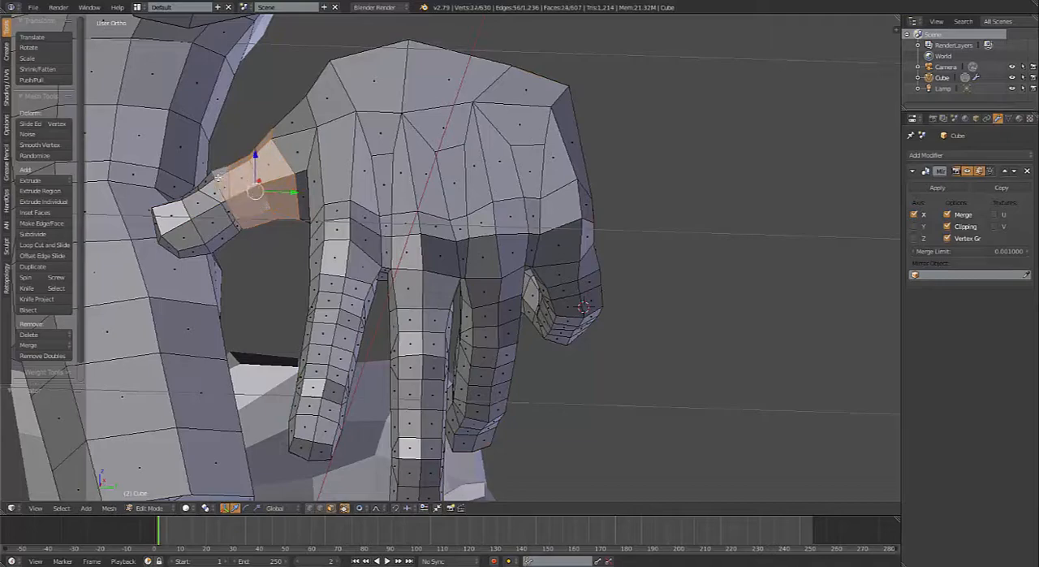
{"action": "right_click", "coordinate": [197, 199], "text": "alt+shift"}
{"action": "right_click", "coordinate": [181, 222], "text": "alt+shift"}
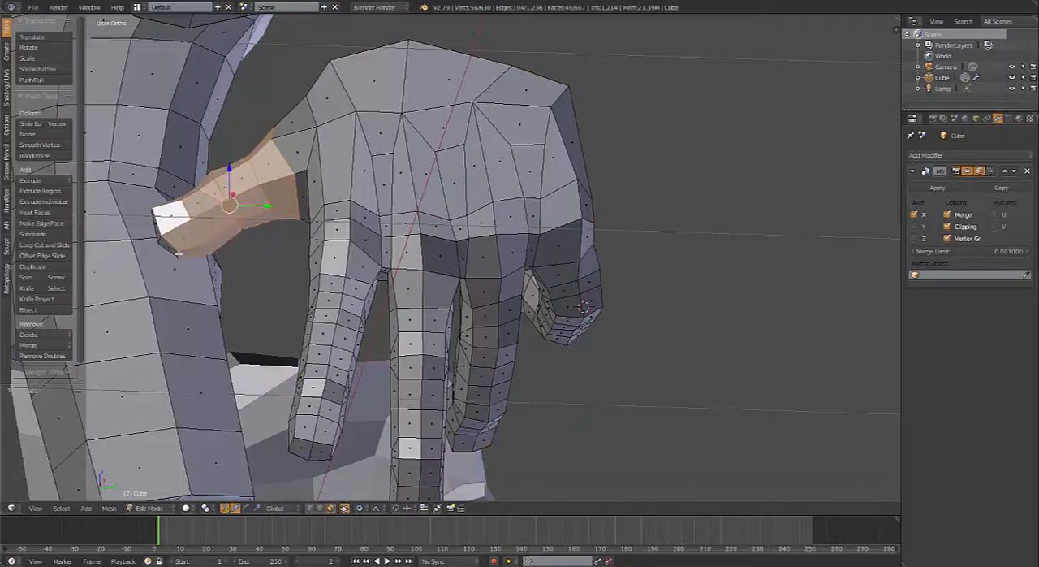
{"action": "middle_click_drag", "start_coordinate": [180, 222], "coordinate": [307, 271]}
{"action": "right_click", "coordinate": [377, 151], "text": "shift"}
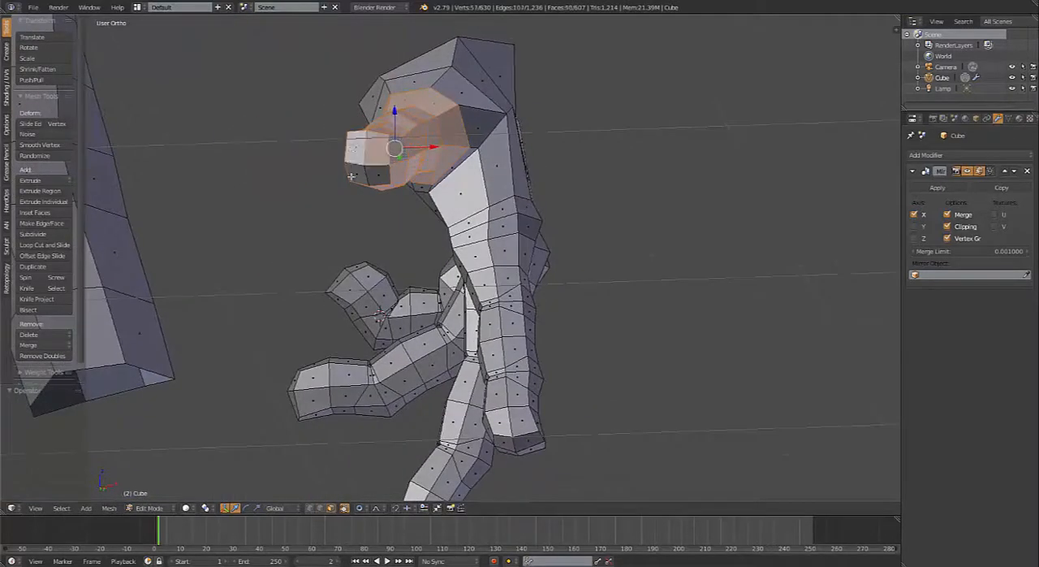
{"action": "middle_click_drag", "start_coordinate": [356, 170], "coordinate": [329, 143]}
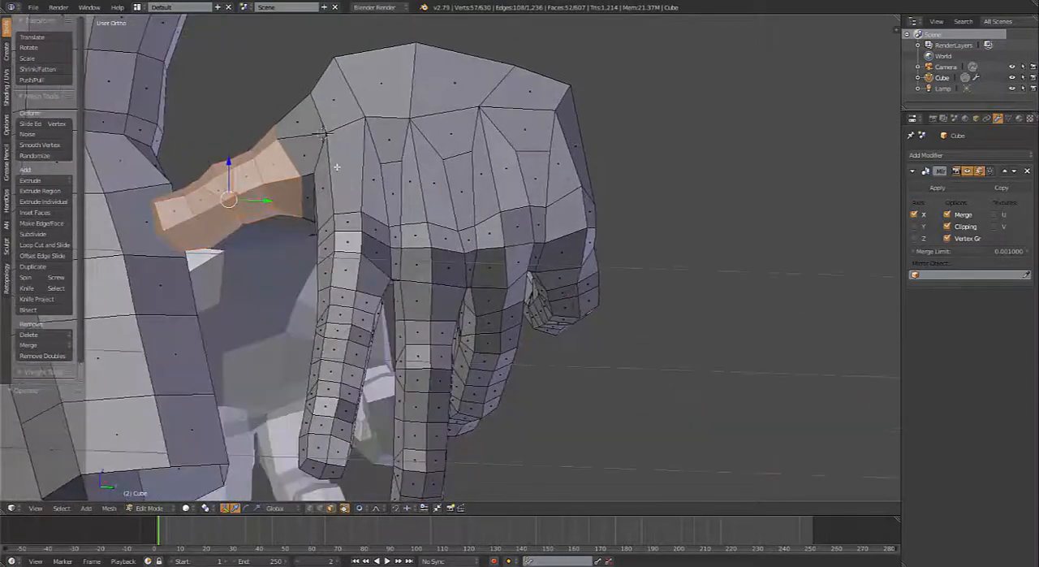
{"action": "middle_click_drag", "start_coordinate": [342, 189], "coordinate": [336, 184]}
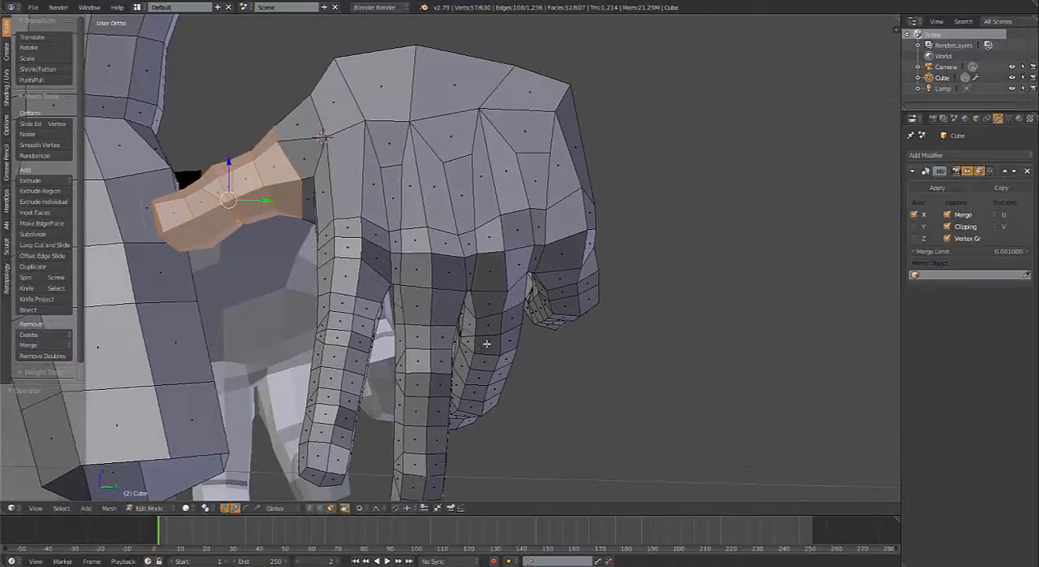
{"action": "key", "text": "r"}
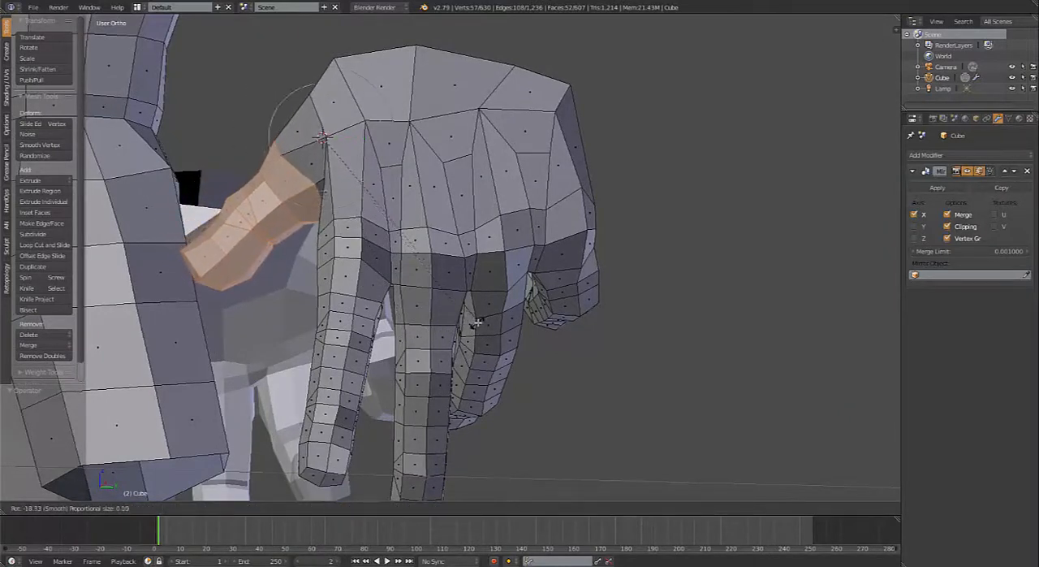
{"action": "scroll", "coordinate": [495, 313], "scroll_direction": "up", "scroll_amount": 4}
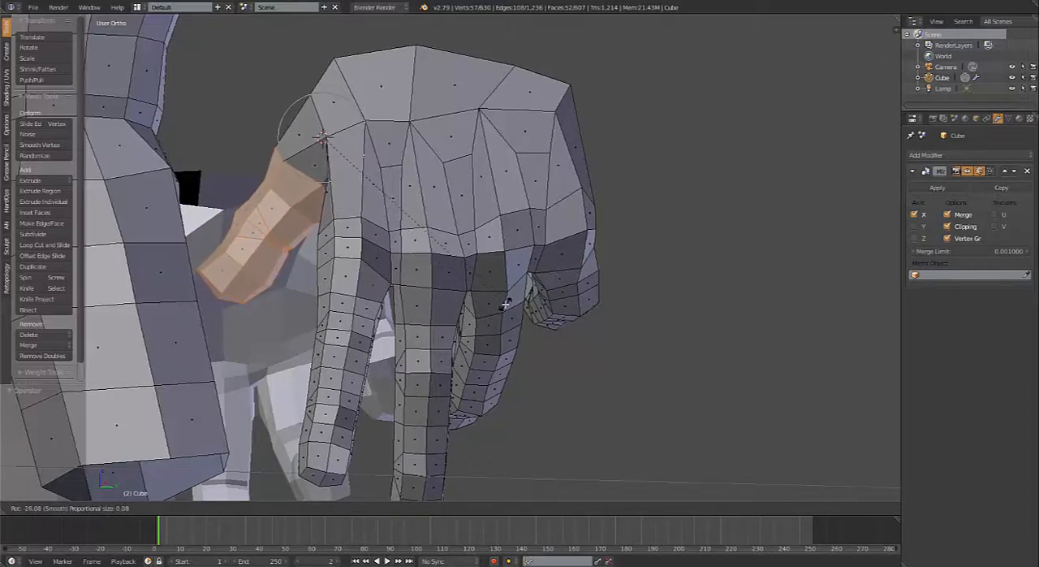
{"action": "left_click", "coordinate": [505, 304]}
Step: Reduce the selection to the thumb's tip segment and rotate it about -21° around its joint, with proportional size 0.04
{"action": "scroll", "coordinate": [304, 324], "scroll_direction": "up", "scroll_amount": 4}
{"action": "middle_click_drag", "start_coordinate": [294, 319], "coordinate": [410, 258], "text": "shift"}
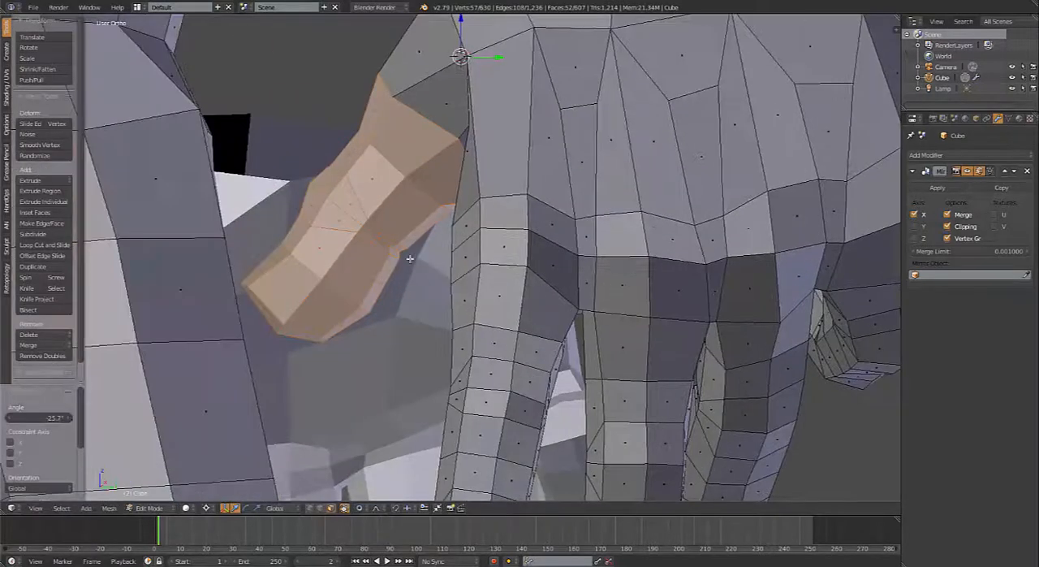
{"action": "right_click", "coordinate": [433, 160], "text": "alt+shift"}
{"action": "right_click", "coordinate": [401, 186], "text": "alt+shift"}
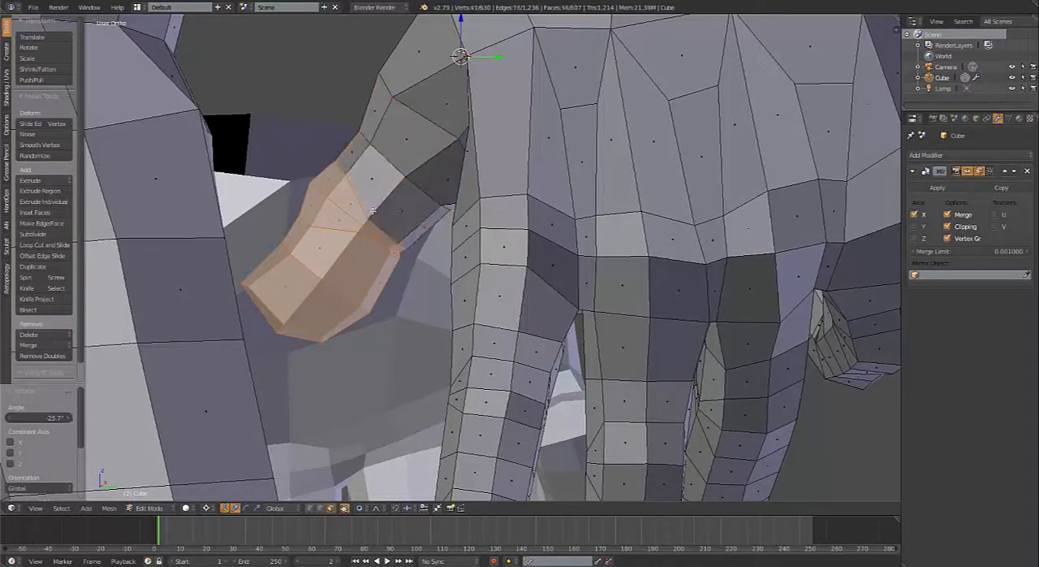
{"action": "right_click", "coordinate": [367, 219], "text": "alt+shift"}
{"action": "right_click", "coordinate": [362, 229], "text": "alt+shift"}
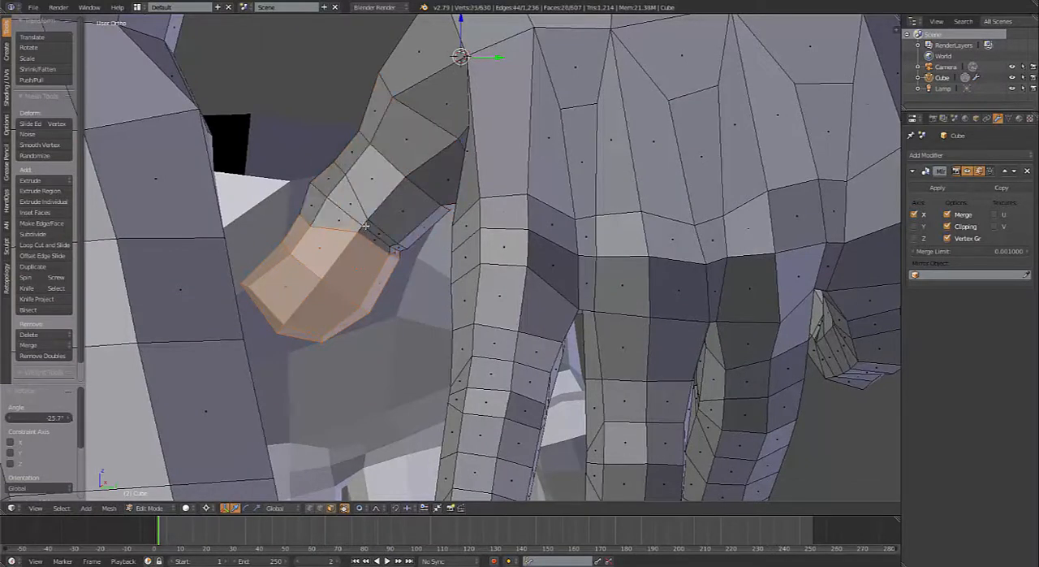
{"action": "key", "text": "r"}
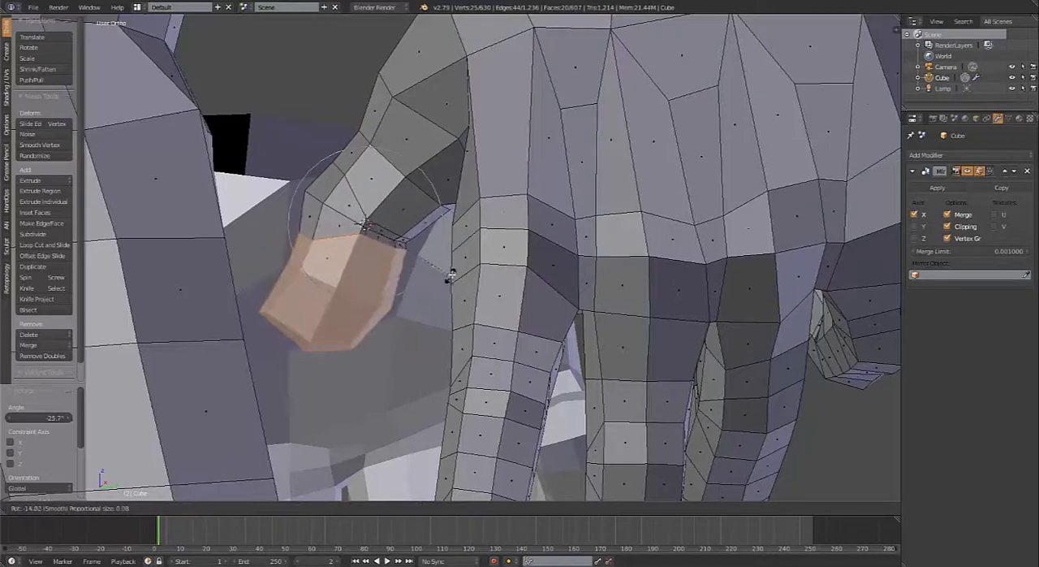
{"action": "scroll", "coordinate": [456, 265], "scroll_direction": "up", "scroll_amount": 4}
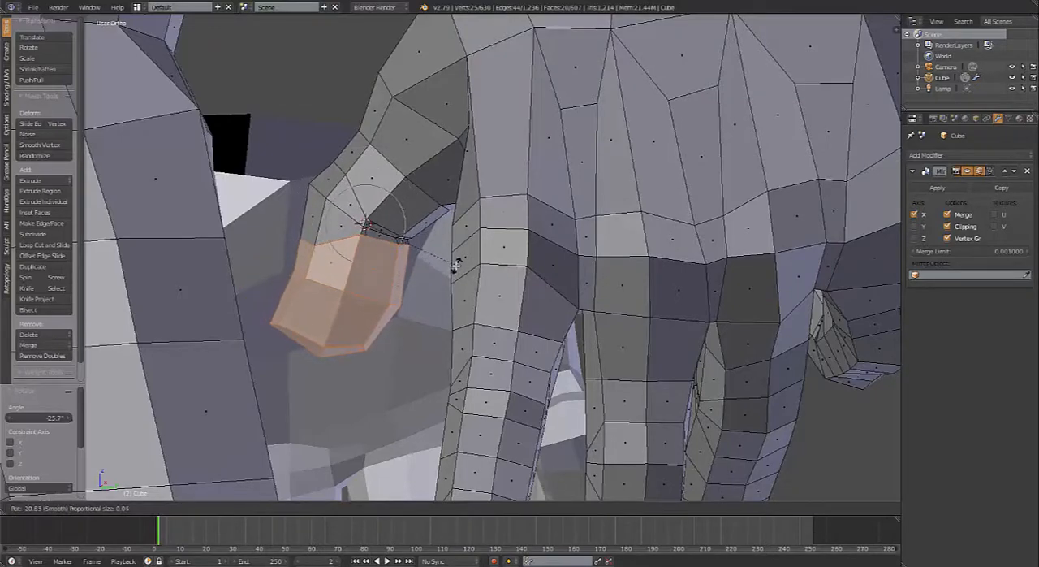
{"action": "left_click", "coordinate": [456, 265]}
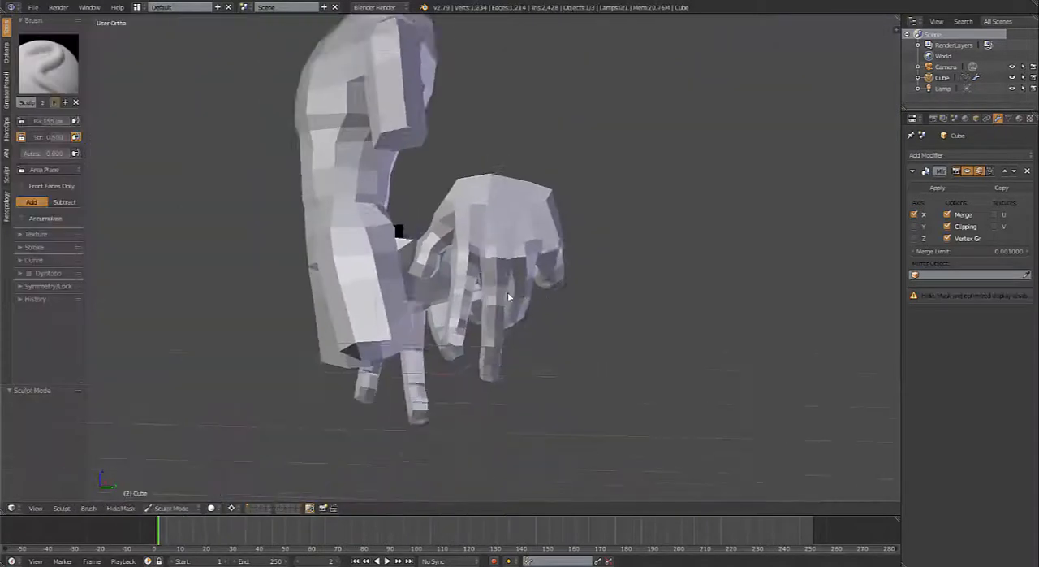
Step: In front view, select the entire linked hand in Edit Mode and rotate it -12° to follow the forearm in the reference sketch
{"action": "mouse_move", "coordinate": [508, 297]}
{"action": "middle_mouse_down"}
{"action": "mouse_move", "coordinate": [344, 285]}
{"action": "mouse_move", "coordinate": [687, 297]}
{"action": "mouse_move", "coordinate": [652, 288]}
{"action": "middle_mouse_up"}
{"action": "key", "text": "KP_1"}
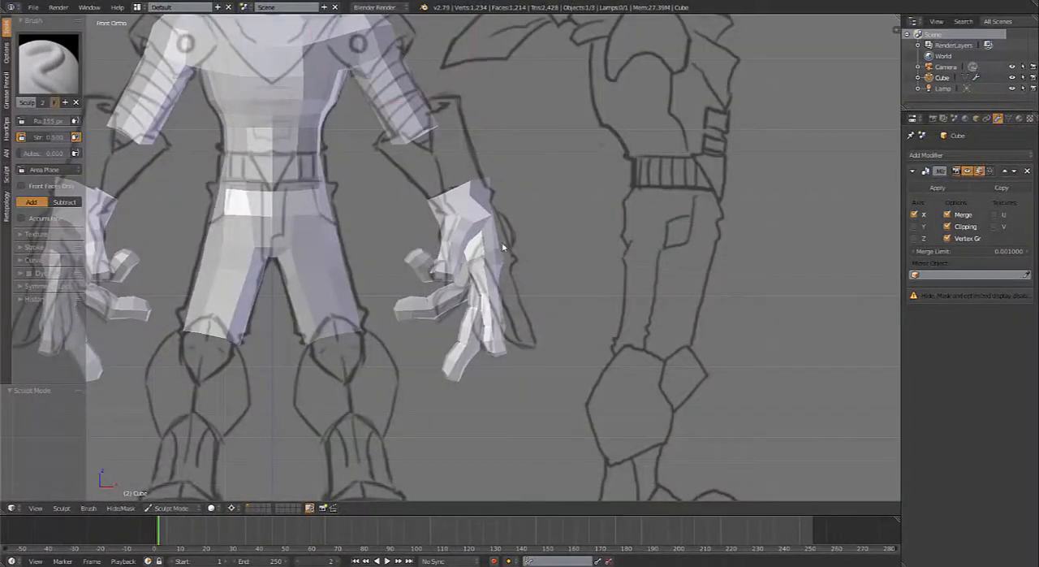
{"action": "left_click", "coordinate": [183, 505]}
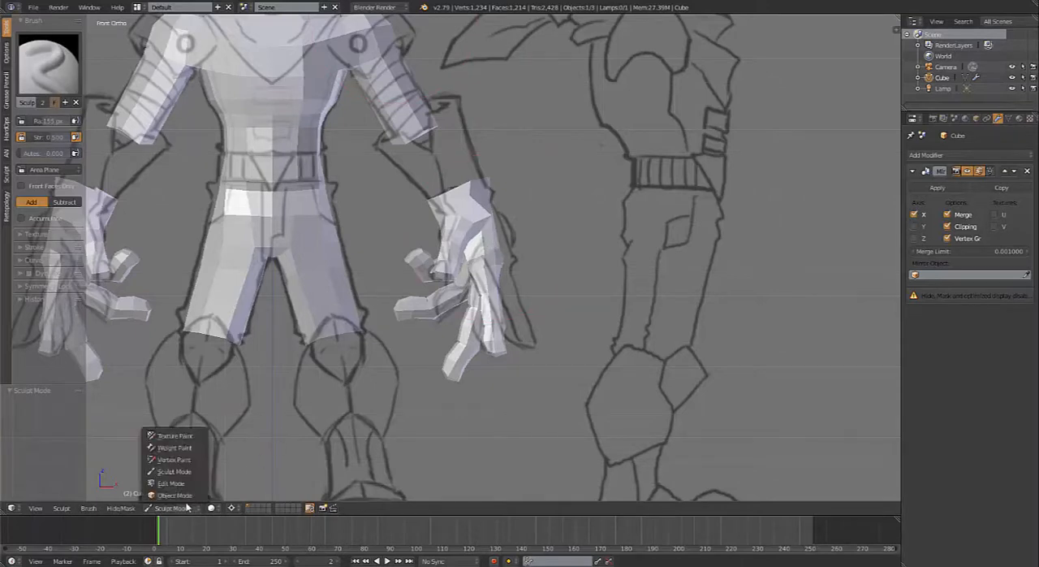
{"action": "left_click", "coordinate": [174, 487]}
{"action": "key", "text": "Tab"}
{"action": "scroll", "coordinate": [527, 272], "scroll_direction": "up", "scroll_amount": 3}
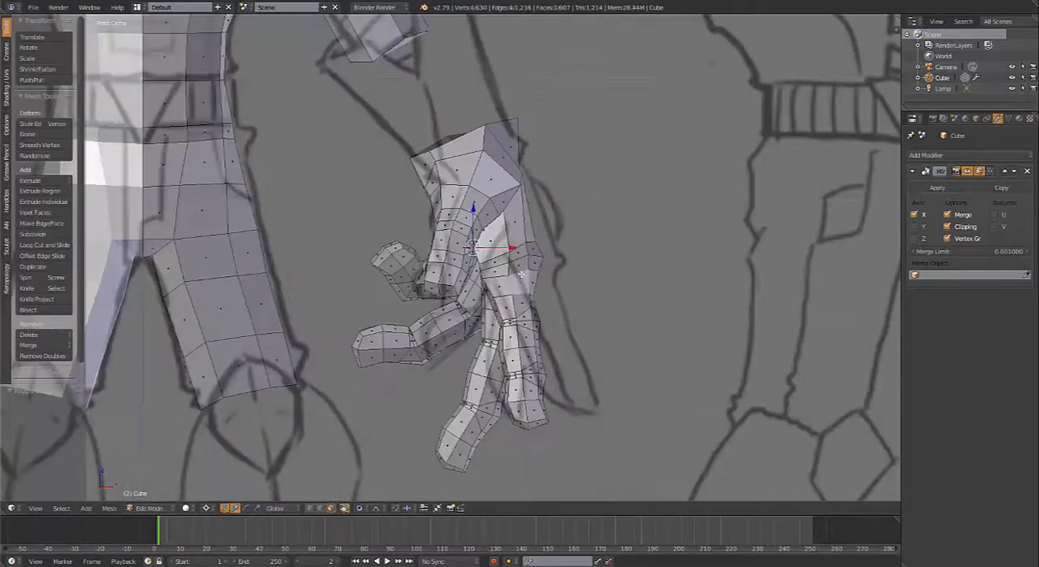
{"action": "key", "text": "l"}
{"action": "middle_click_drag", "start_coordinate": [536, 283], "coordinate": [545, 335], "text": "shift"}
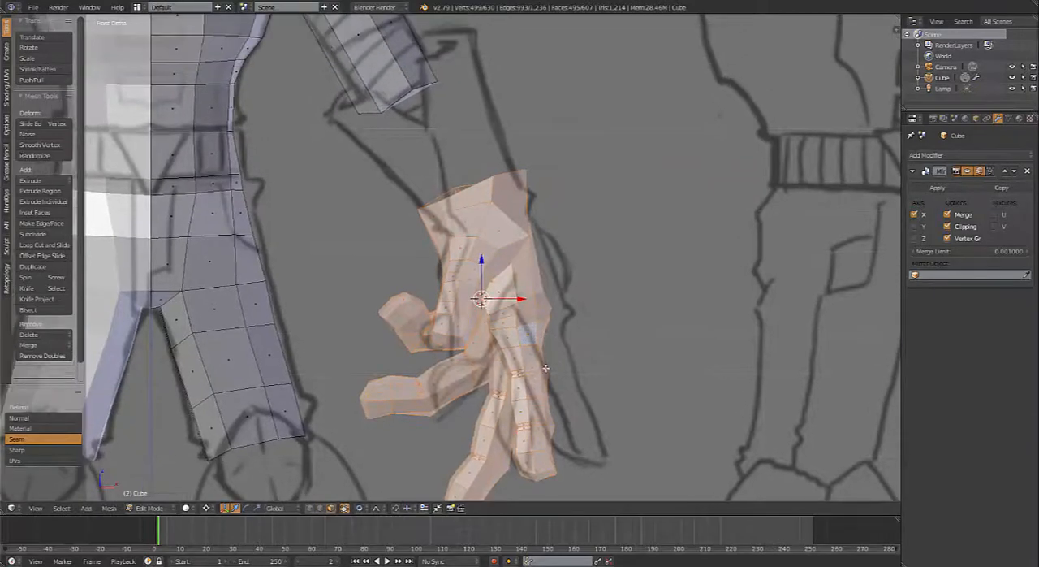
{"action": "key", "text": "r"}
{"action": "left_click", "coordinate": [560, 358]}
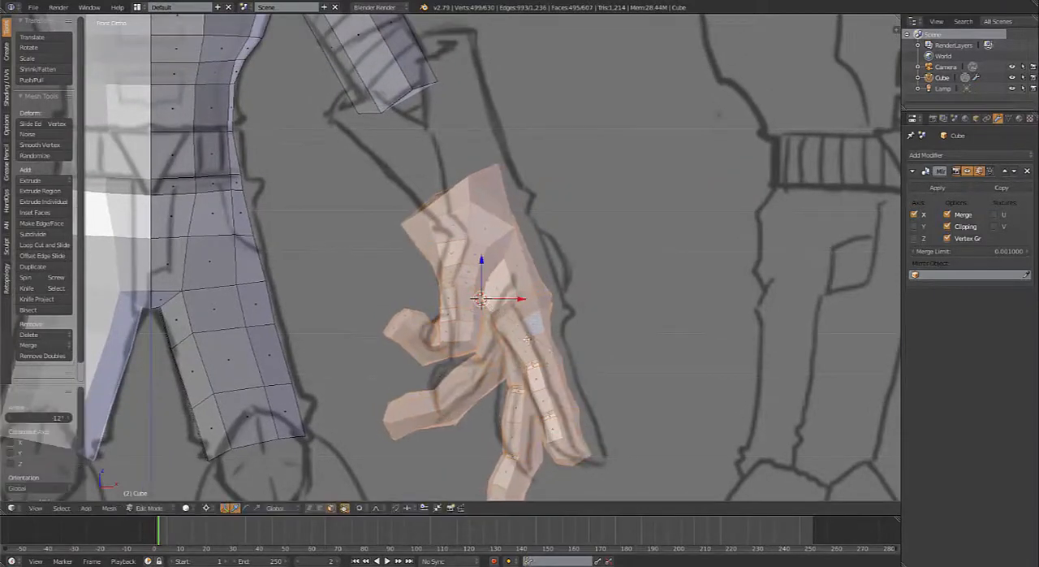
Step: Move the hand 0.034 in X and 0.009 in Z onto the sketched wrist, and rotate it 2.02°
{"action": "key", "text": "g"}
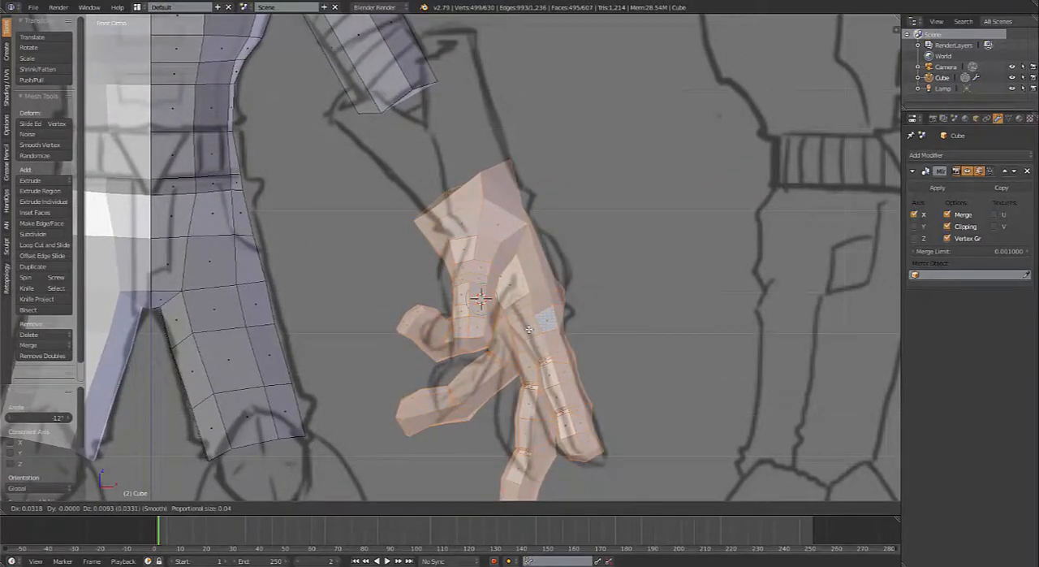
{"action": "left_click", "coordinate": [534, 332]}
{"action": "key", "text": "r"}
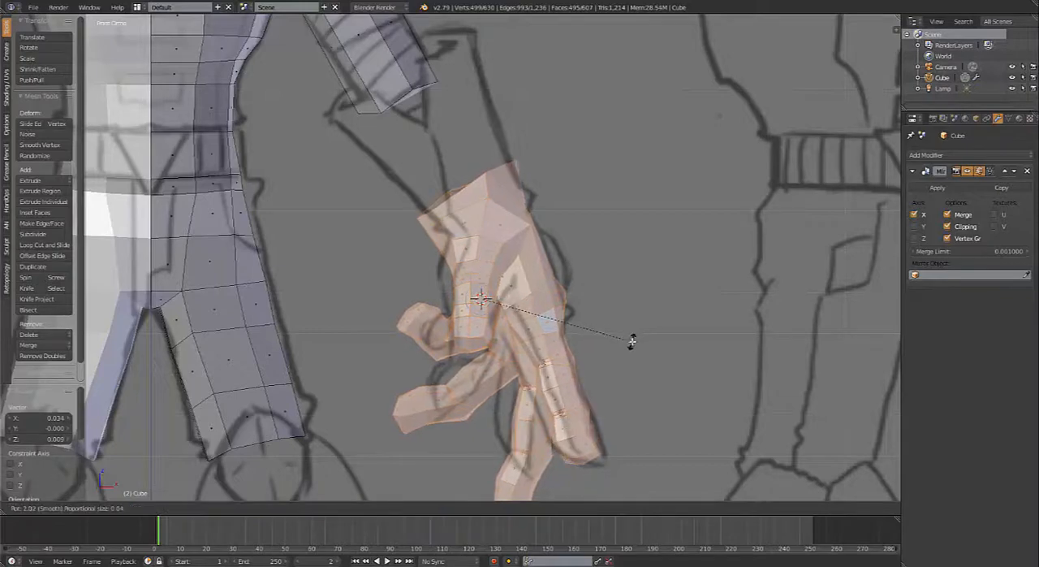
{"action": "left_click", "coordinate": [631, 339]}
{"action": "scroll", "coordinate": [579, 289], "scroll_direction": "down", "scroll_amount": 3}
{"action": "scroll", "coordinate": [577, 287], "scroll_direction": "down", "scroll_amount": 4}
{"action": "scroll", "coordinate": [577, 286], "scroll_direction": "up", "scroll_amount": 8}
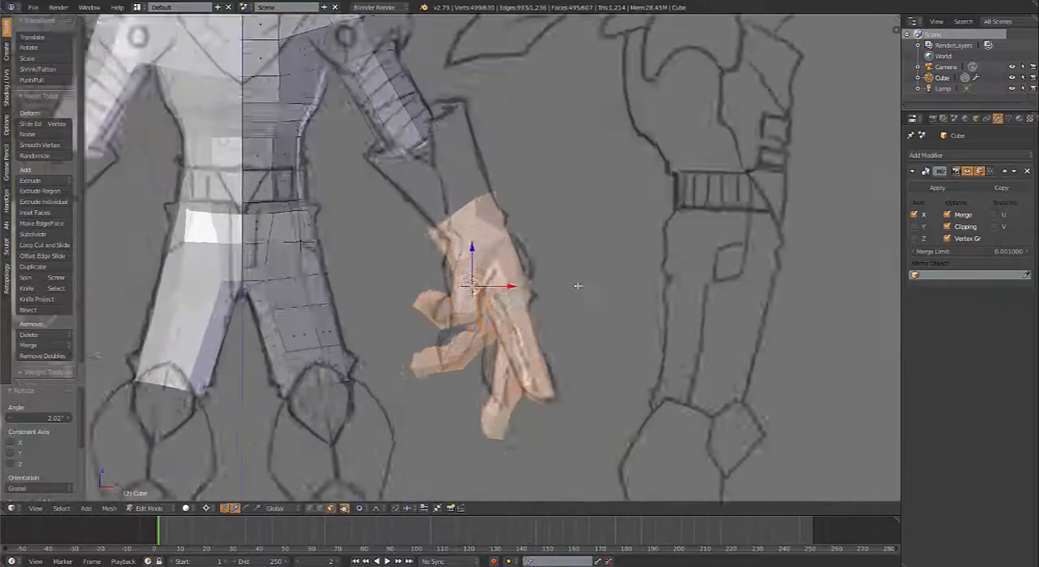
Step: Clear the selection, set the mesh selection to edges, and select the whole linked hand again from its back side
{"action": "key", "text": "a"}
{"action": "key", "text": "ctrl+Tab"}
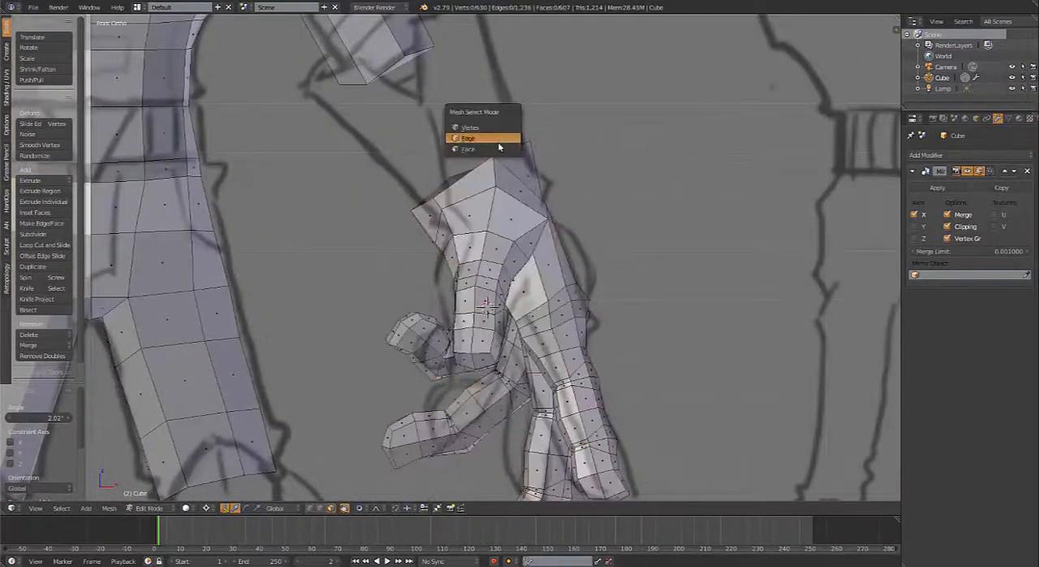
{"action": "left_click", "coordinate": [510, 135]}
{"action": "middle_click_drag", "start_coordinate": [516, 197], "coordinate": [490, 224]}
{"action": "key", "text": "ctrl+l"}
{"action": "scroll", "coordinate": [508, 227], "scroll_direction": "down", "scroll_amount": 2}
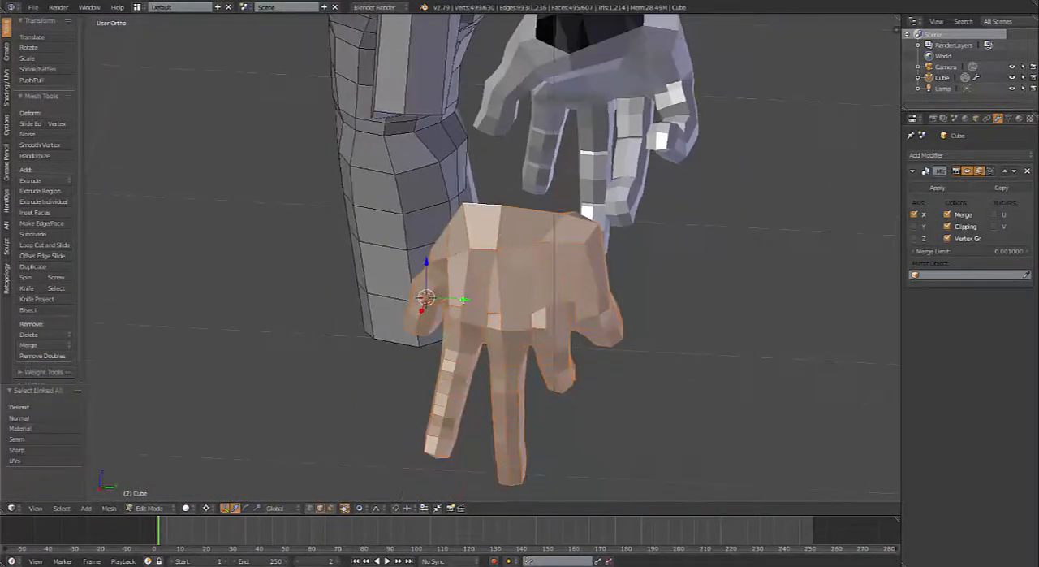
Step: Move a single vertex near the wrist edge of the hand by -0.011 in X, -0.022 in Y and 0.016 in Z
{"action": "left_click_drag", "start_coordinate": [464, 299], "coordinate": [334, 268]}
{"action": "left_click", "coordinate": [344, 271]}
{"action": "middle_click_drag", "start_coordinate": [343, 271], "coordinate": [324, 284]}
{"action": "scroll", "coordinate": [365, 244], "scroll_direction": "up", "scroll_amount": 4}
{"action": "middle_click_drag", "start_coordinate": [366, 243], "coordinate": [384, 221]}
{"action": "right_click", "coordinate": [431, 275]}
{"action": "key", "text": "g"}
{"action": "left_click", "coordinate": [450, 270]}
Step: Select two adjacent edges at the wrist's rim, smooth their vertices, and move them 0.037 in Z
{"action": "key", "text": "ctrl+Tab"}
{"action": "left_click", "coordinate": [385, 233]}
{"action": "right_click", "coordinate": [417, 172]}
{"action": "right_click", "coordinate": [446, 186], "text": "shift"}
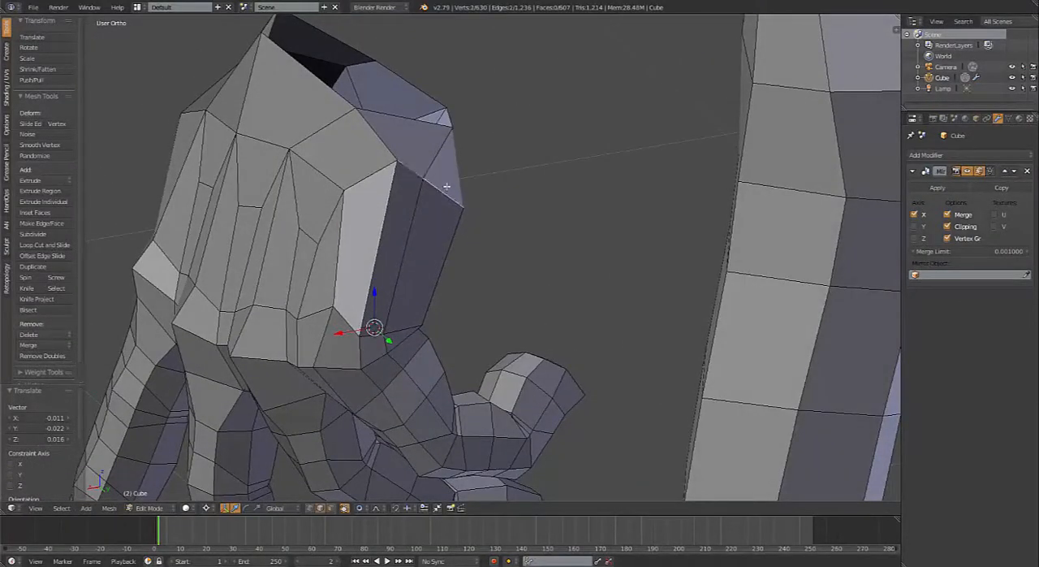
{"action": "key", "text": "w"}
{"action": "key", "text": "o"}
{"action": "key", "text": "shift+r"}
{"action": "middle_click_drag", "start_coordinate": [447, 186], "coordinate": [510, 223]}
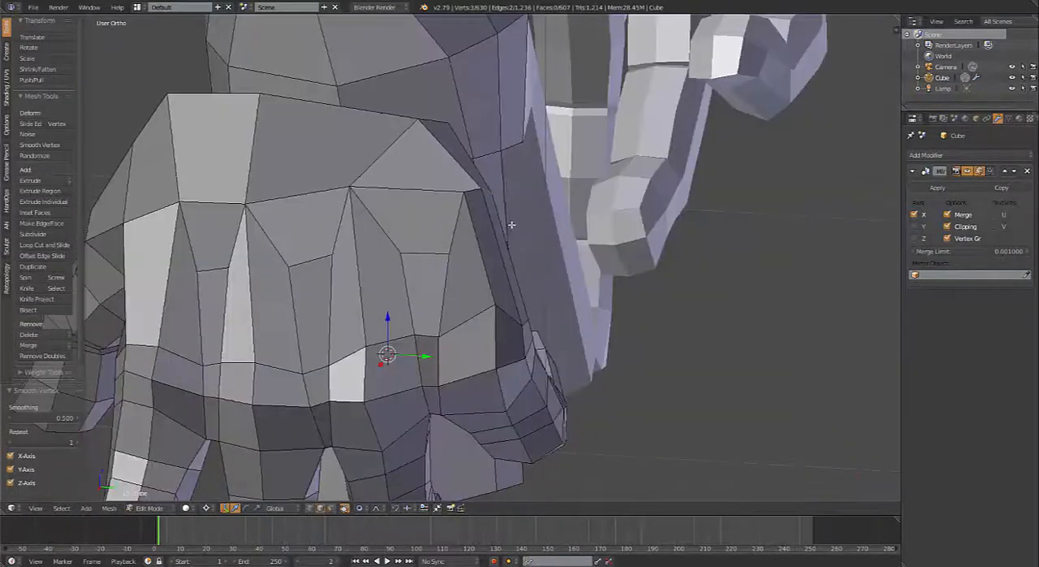
{"action": "key", "text": "g"}
{"action": "left_click", "coordinate": [497, 198]}
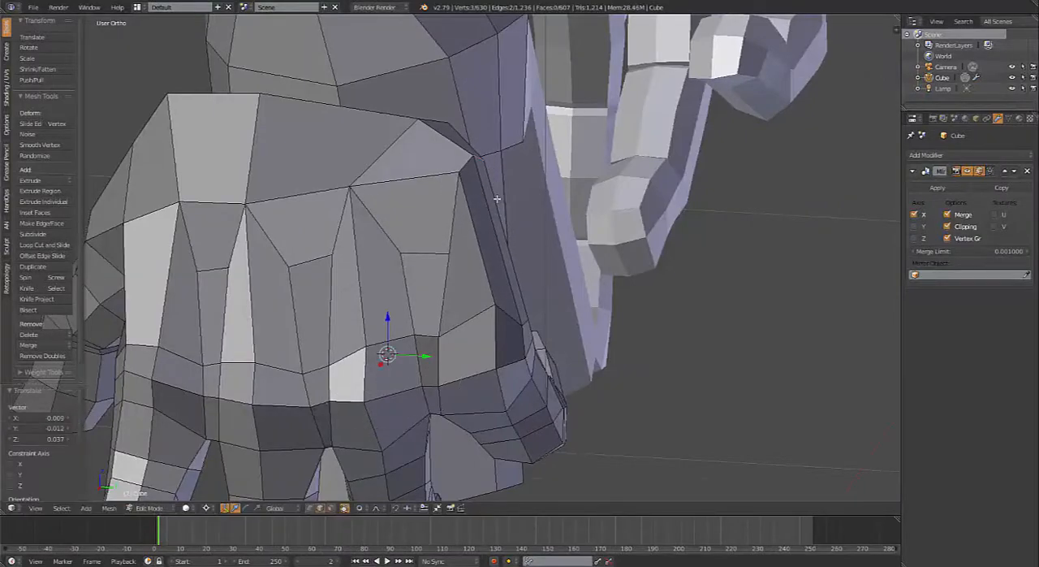
Step: With the median point as pivot, extrude the wrist's open edge loop along the sketched forearm to the elbow in front view and scale it by 1.763
{"action": "key", "text": "ctrl+comma"}
{"action": "scroll", "coordinate": [496, 192], "scroll_direction": "down", "scroll_amount": 3}
{"action": "middle_click_drag", "start_coordinate": [397, 179], "coordinate": [524, 198]}
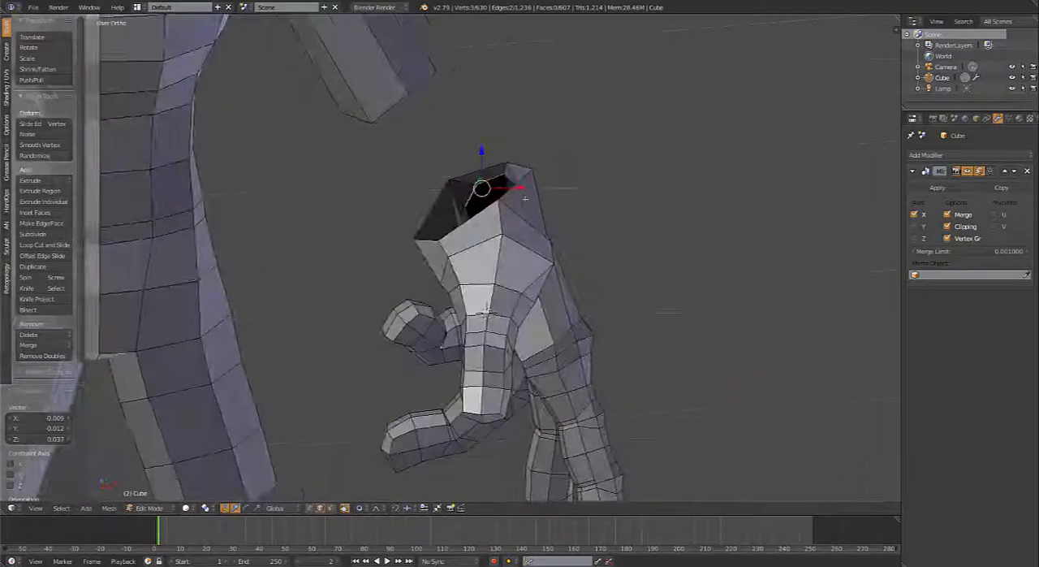
{"action": "right_click", "coordinate": [519, 194], "text": "alt"}
{"action": "key", "text": "KP_1"}
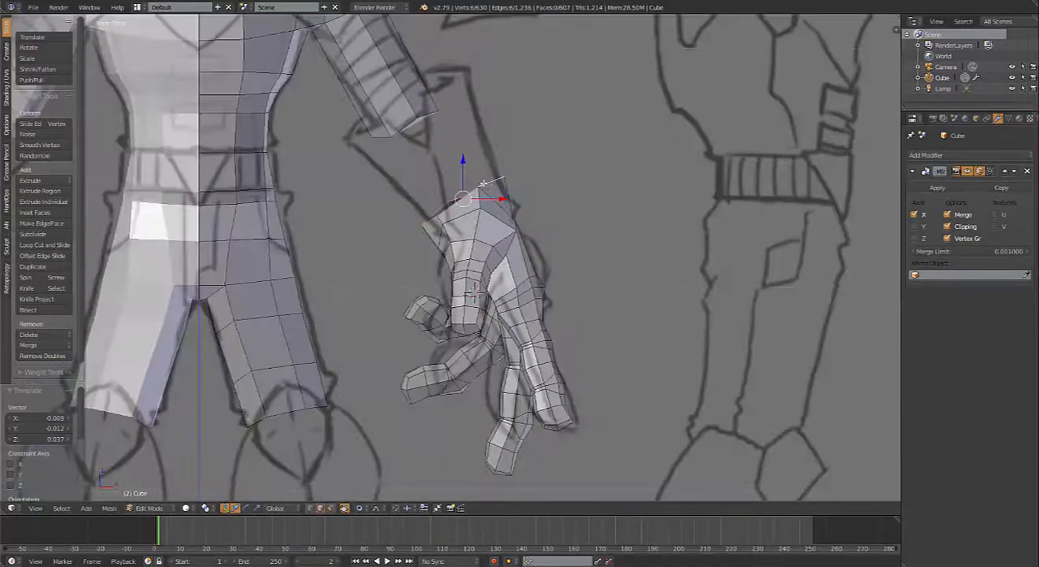
{"action": "middle_click_drag", "start_coordinate": [477, 217], "coordinate": [502, 265], "text": "shift"}
{"action": "key", "text": "e"}
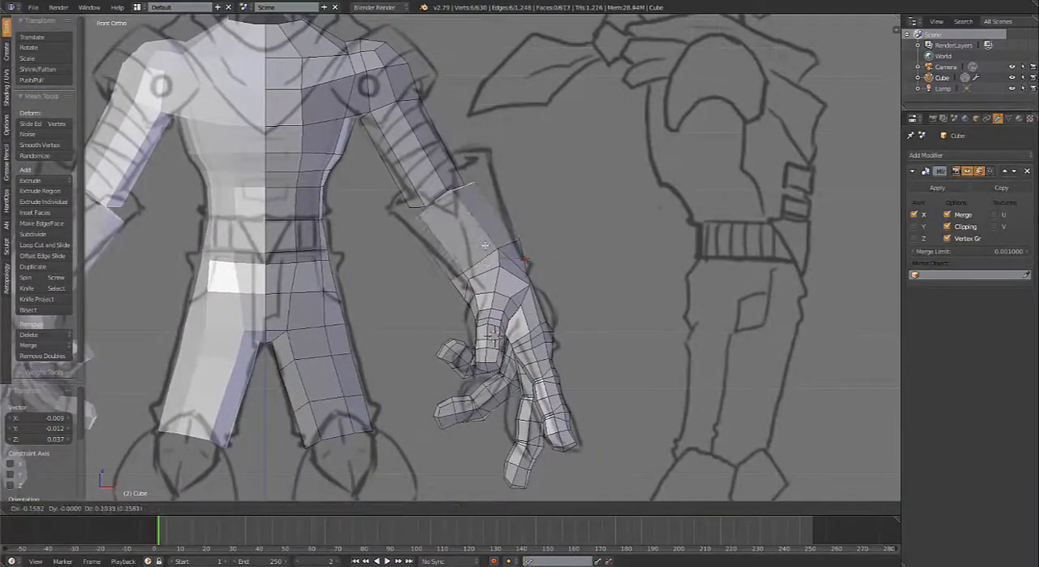
{"action": "left_click", "coordinate": [479, 231]}
{"action": "key", "text": "s"}
{"action": "left_click", "coordinate": [556, 234]}
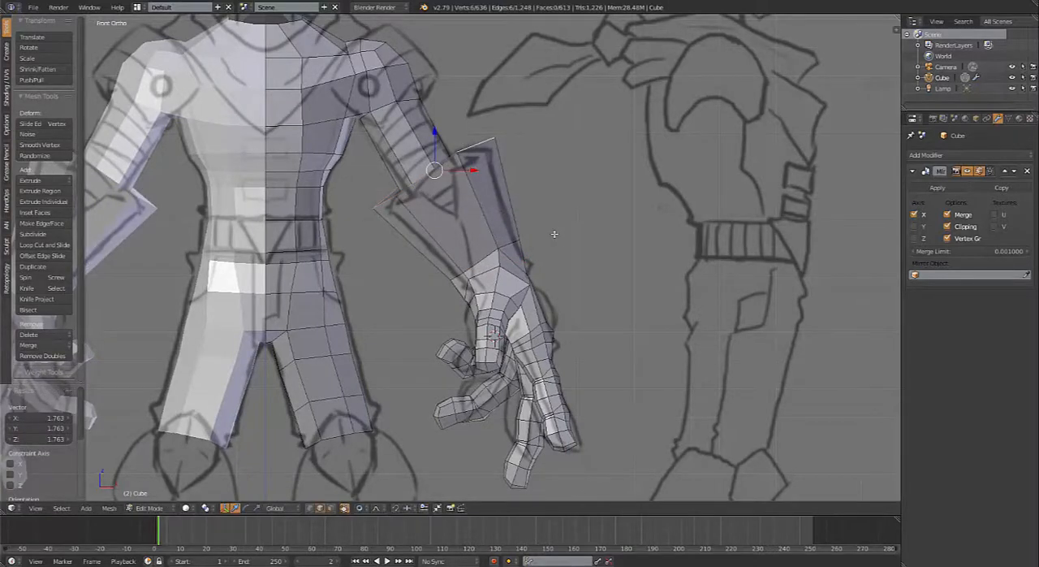
Step: Shape the forearm's upper rim loop into a regular, flattened circle with LoopTools, using the best-fit method
{"action": "key", "text": "w"}
{"action": "mouse_move", "coordinate": [564, 234]}
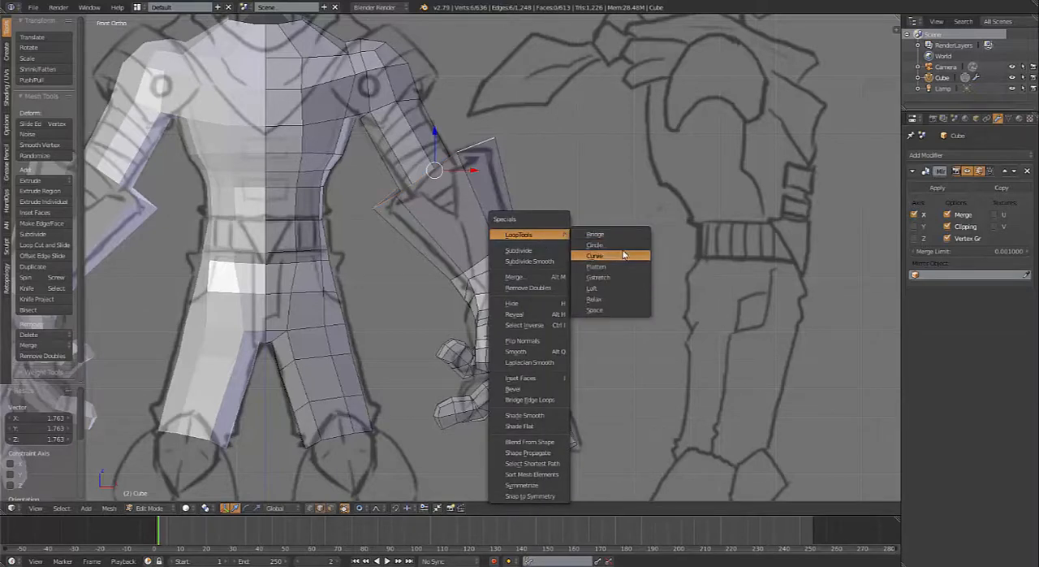
{"action": "left_click", "coordinate": [625, 244]}
{"action": "middle_click_drag", "start_coordinate": [625, 244], "coordinate": [488, 220]}
{"action": "key", "text": "KP_1"}
{"action": "scroll", "coordinate": [487, 217], "scroll_direction": "up", "scroll_amount": 3}
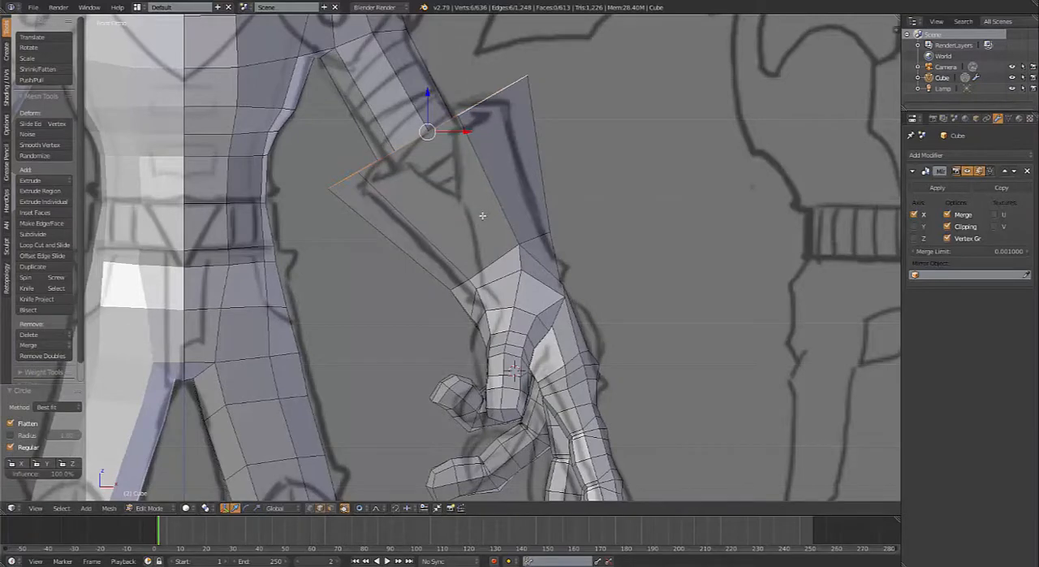
Step: Add one loop cut around the forearm and slide it toward the upper rim
{"action": "mouse_move", "coordinate": [482, 216]}
{"action": "middle_mouse_down"}
{"action": "mouse_move", "coordinate": [525, 267]}
{"action": "mouse_move", "coordinate": [498, 264]}
{"action": "mouse_move", "coordinate": [451, 229]}
{"action": "middle_mouse_up"}
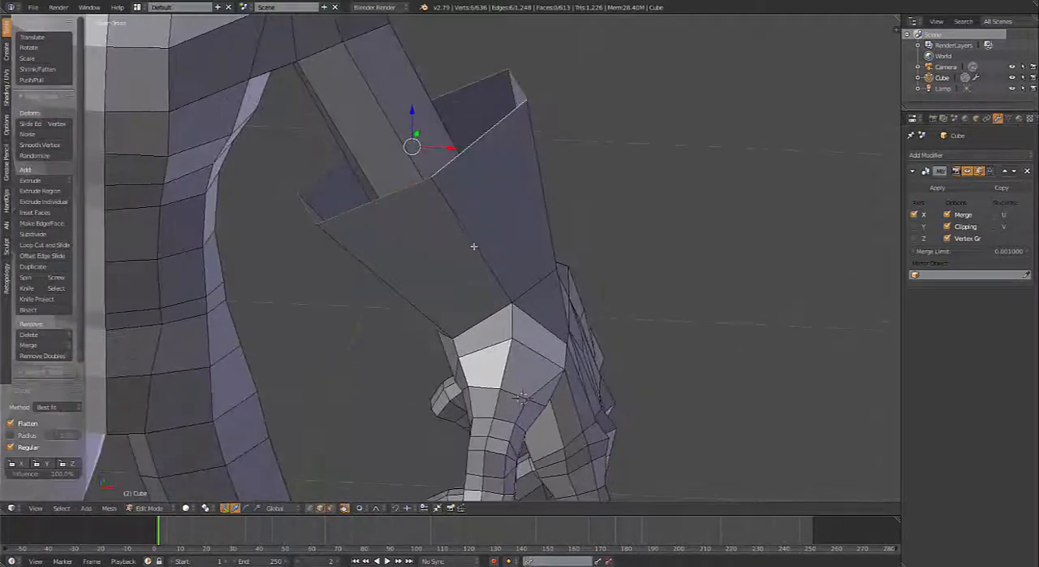
{"action": "key", "text": "ctrl+r"}
{"action": "left_click", "coordinate": [471, 234]}
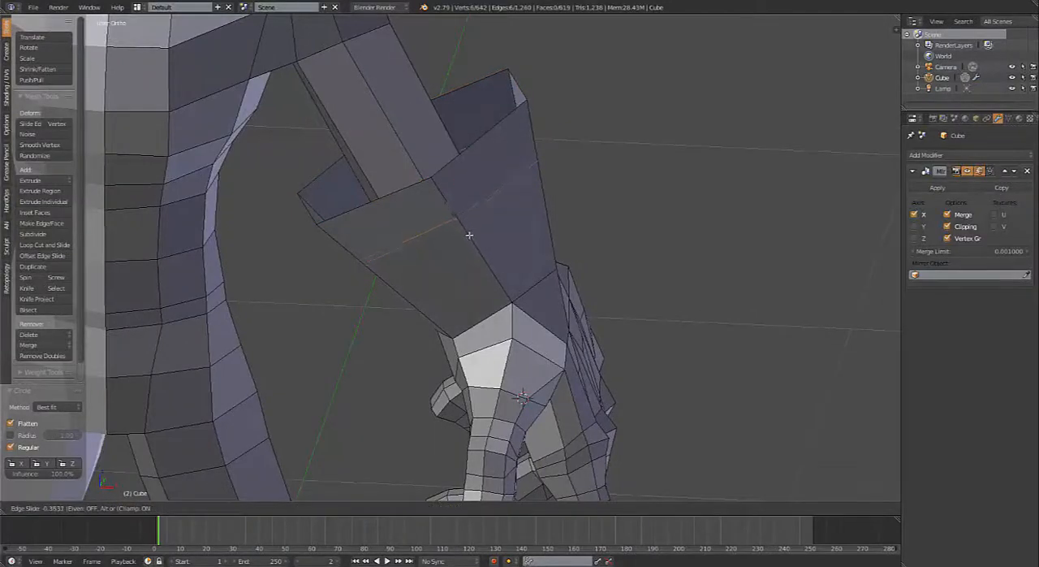
{"action": "left_click", "coordinate": [471, 238]}
{"action": "middle_click_drag", "start_coordinate": [471, 238], "coordinate": [446, 204]}
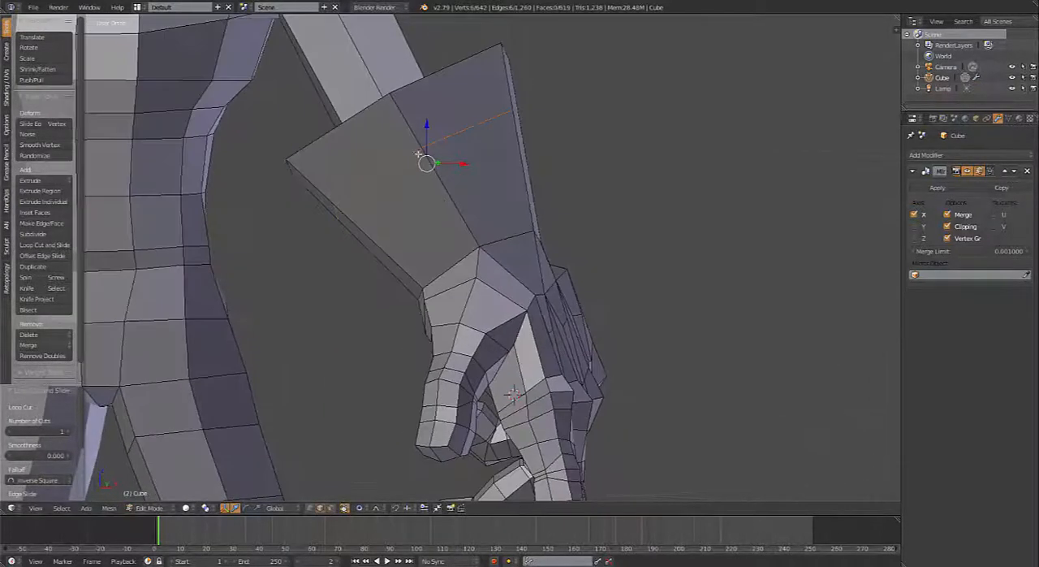
{"action": "middle_click_drag", "start_coordinate": [418, 154], "coordinate": [398, 146]}
Step: Extrude the forearm's upper rim loop in place and, with proportional editing off, scale it by 0.843 to form an inner lip
{"action": "key", "text": "ctrl+Tab"}
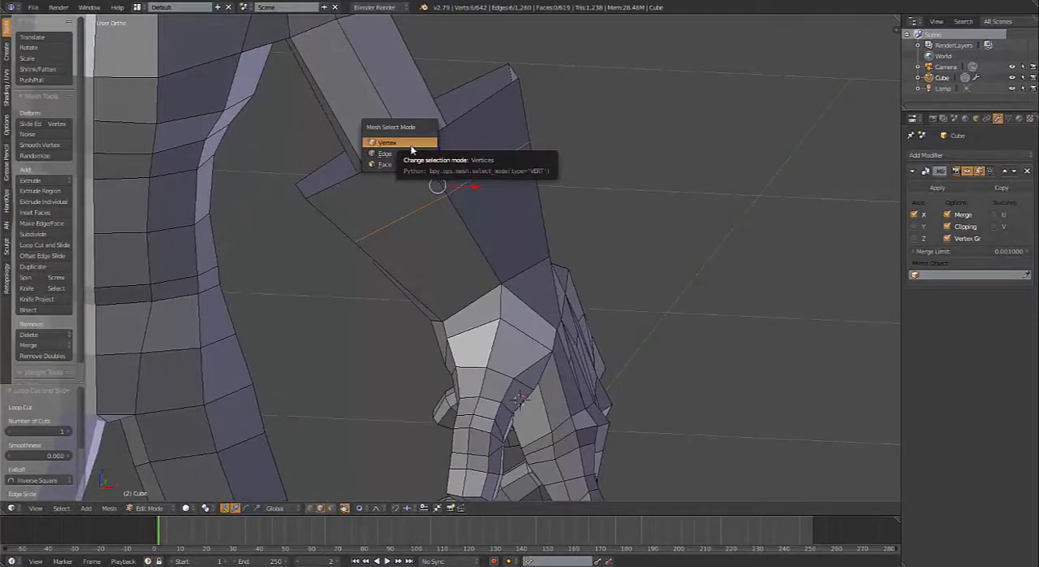
{"action": "right_click", "coordinate": [479, 112], "text": "alt"}
{"action": "middle_click_drag", "start_coordinate": [486, 124], "coordinate": [517, 183]}
{"action": "key", "text": "e"}
{"action": "right_click", "coordinate": [517, 184]}
{"action": "key", "text": "s"}
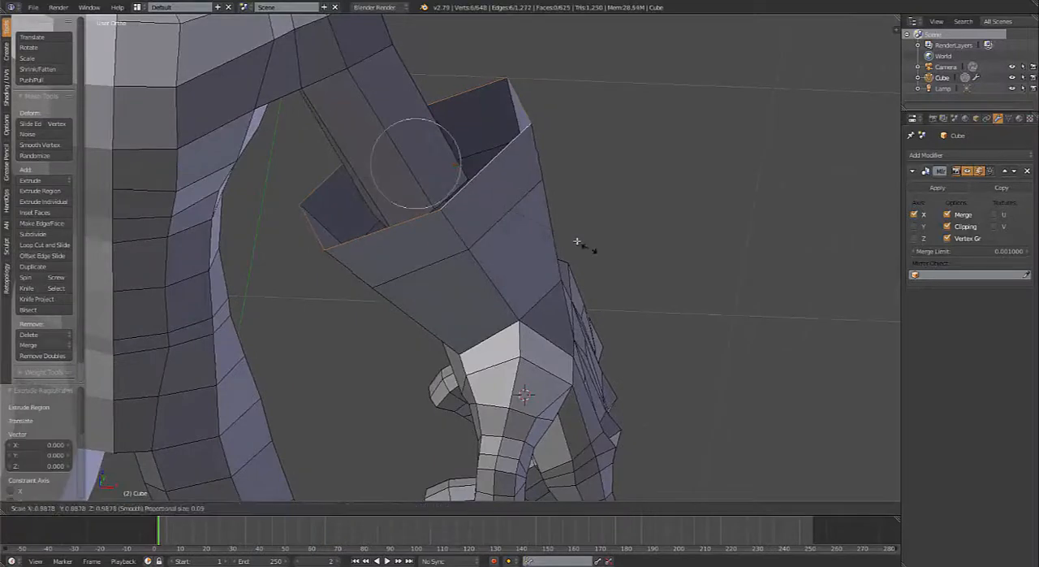
{"action": "right_click", "coordinate": [563, 237]}
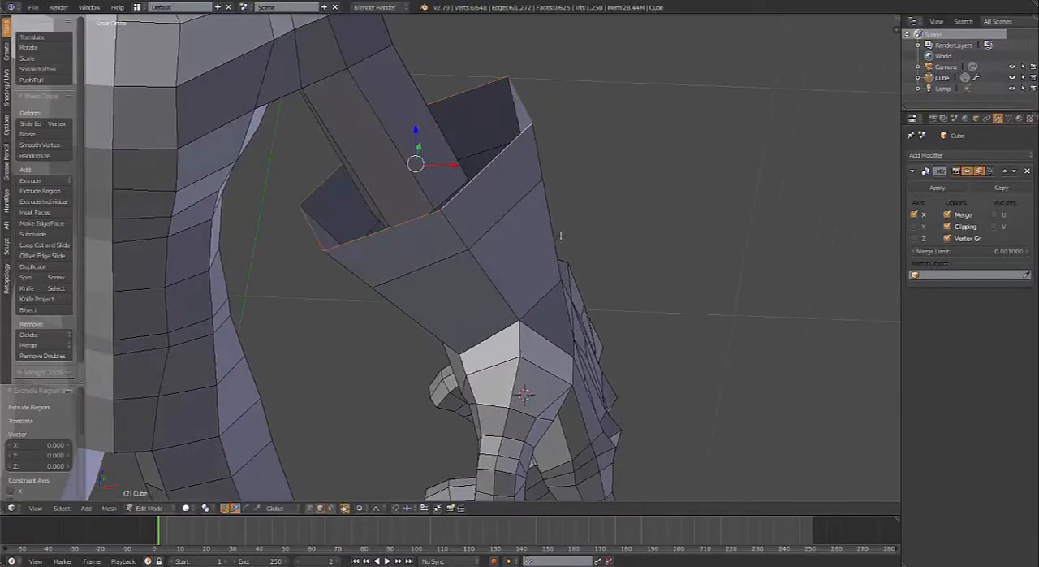
{"action": "key", "text": "o"}
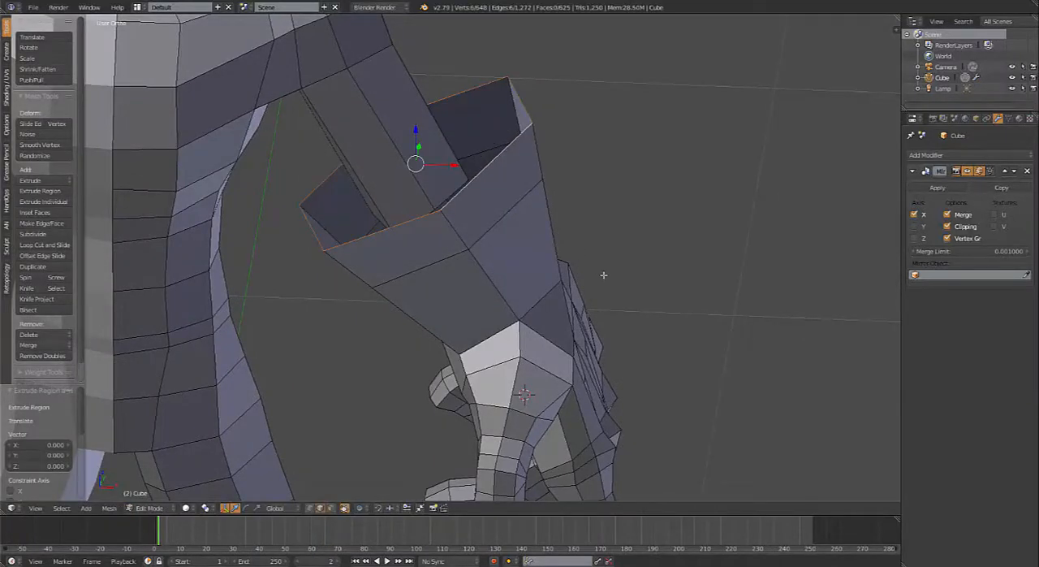
{"action": "key", "text": "s"}
{"action": "left_click", "coordinate": [565, 258]}
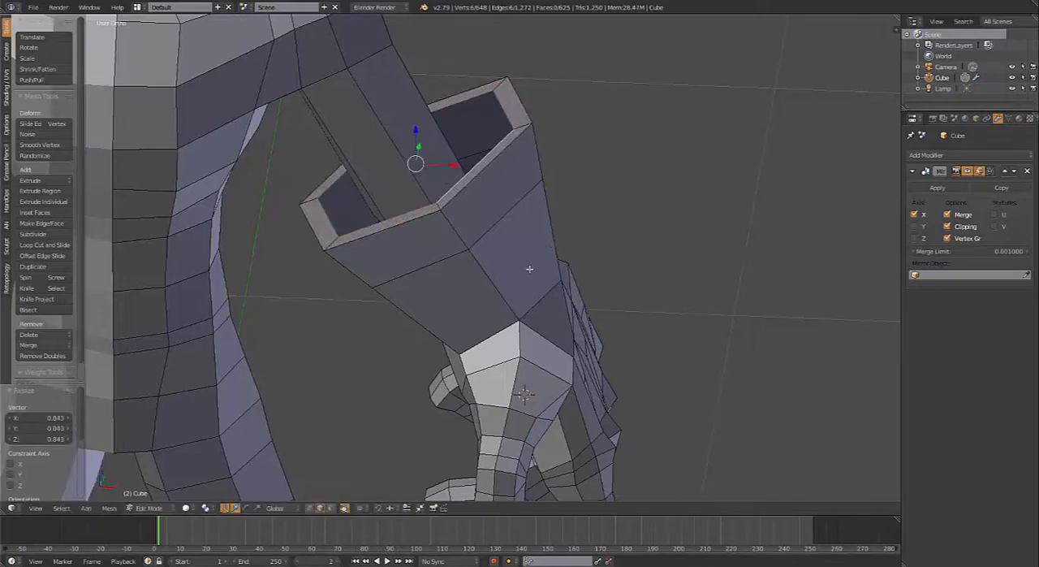
Step: Show the mesh as wireframe in front view, focused on the elbow area over the reference sketch
{"action": "mouse_move", "coordinate": [529, 269]}
{"action": "middle_mouse_down"}
{"action": "mouse_move", "coordinate": [507, 219]}
{"action": "mouse_move", "coordinate": [508, 235]}
{"action": "mouse_move", "coordinate": [482, 235]}
{"action": "mouse_move", "coordinate": [534, 274]}
{"action": "middle_mouse_up"}
{"action": "key", "text": "z"}
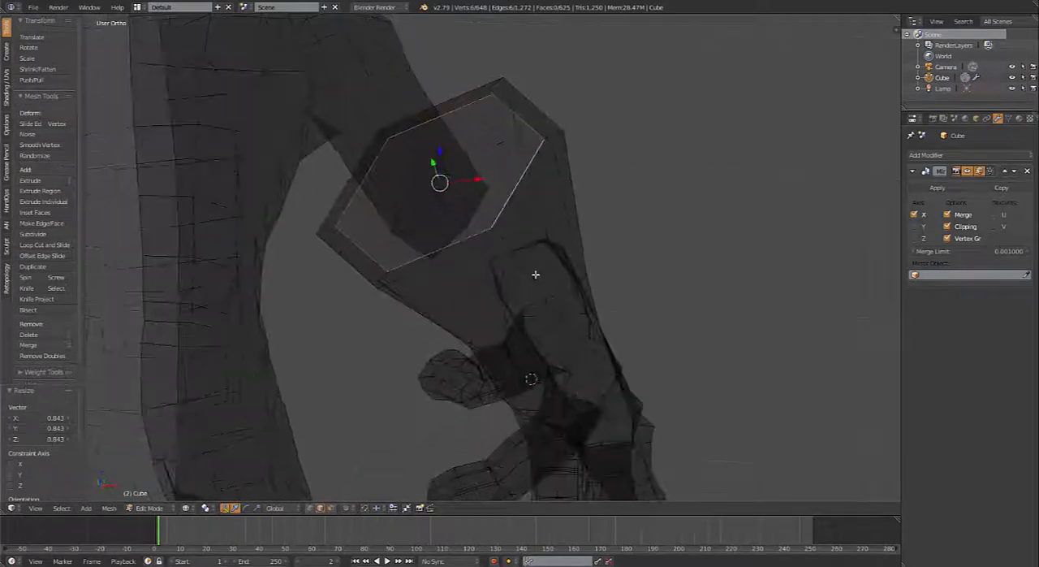
{"action": "key", "text": "z"}
{"action": "key", "text": "KP_1"}
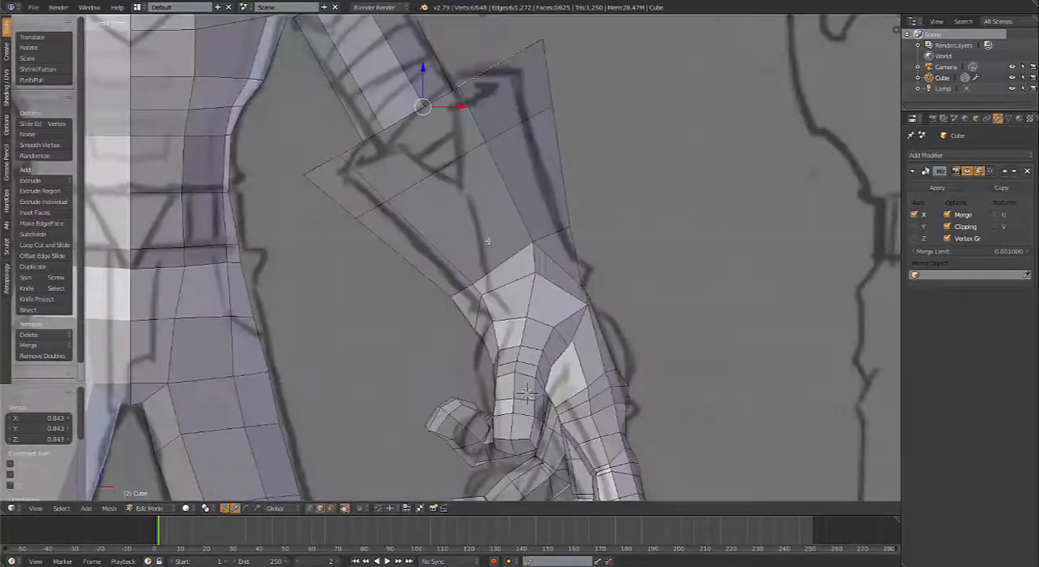
{"action": "middle_click_drag", "start_coordinate": [443, 192], "coordinate": [556, 329]}
{"action": "key", "text": "KP_1"}
{"action": "key", "text": "z"}
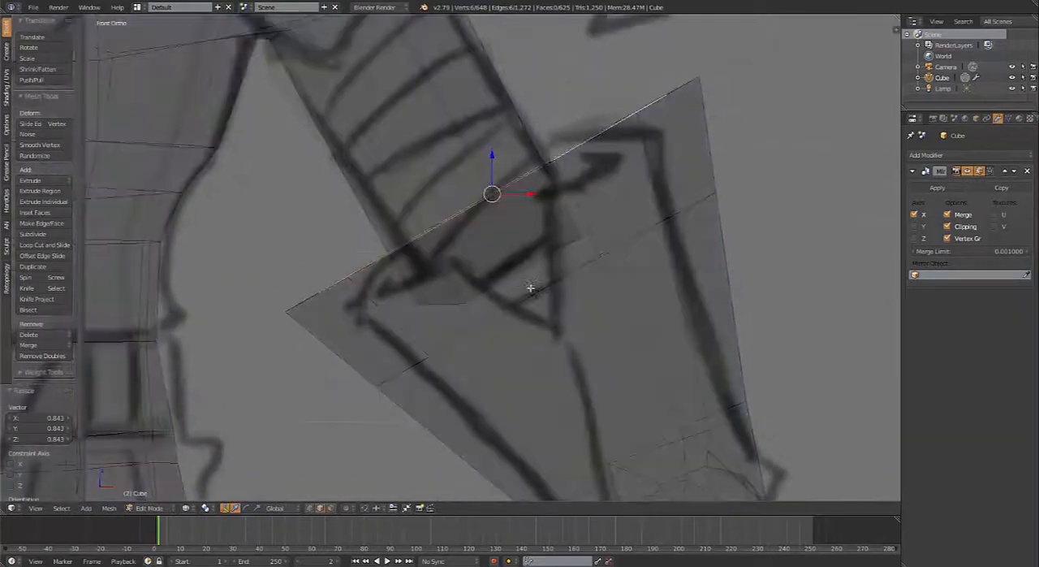
Step: Switch to face selection and delete the two faces capping the lower end of the upper arm
{"action": "key", "text": "ctrl+Tab"}
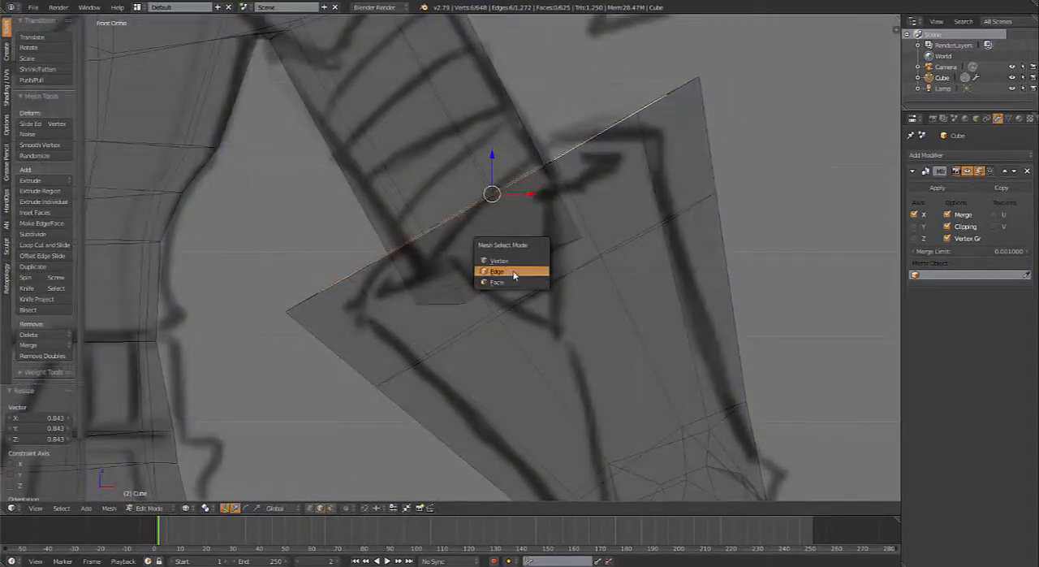
{"action": "left_click", "coordinate": [515, 273]}
{"action": "middle_click_drag", "start_coordinate": [521, 300], "coordinate": [492, 271]}
{"action": "right_click", "coordinate": [464, 240]}
{"action": "right_click", "coordinate": [453, 213]}
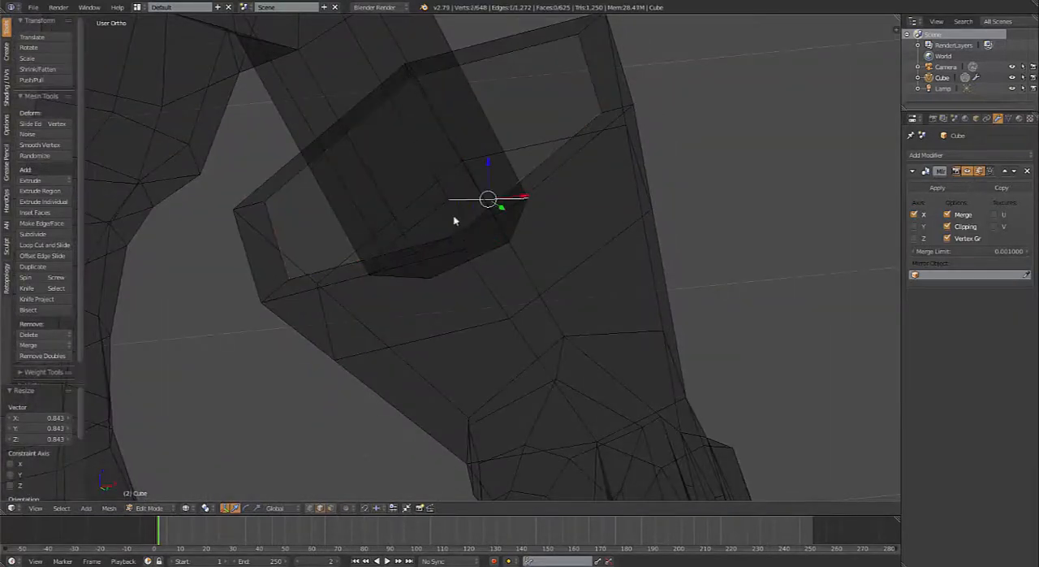
{"action": "key", "text": "ctrl+Tab"}
{"action": "left_click", "coordinate": [451, 230]}
{"action": "right_click", "coordinate": [449, 224]}
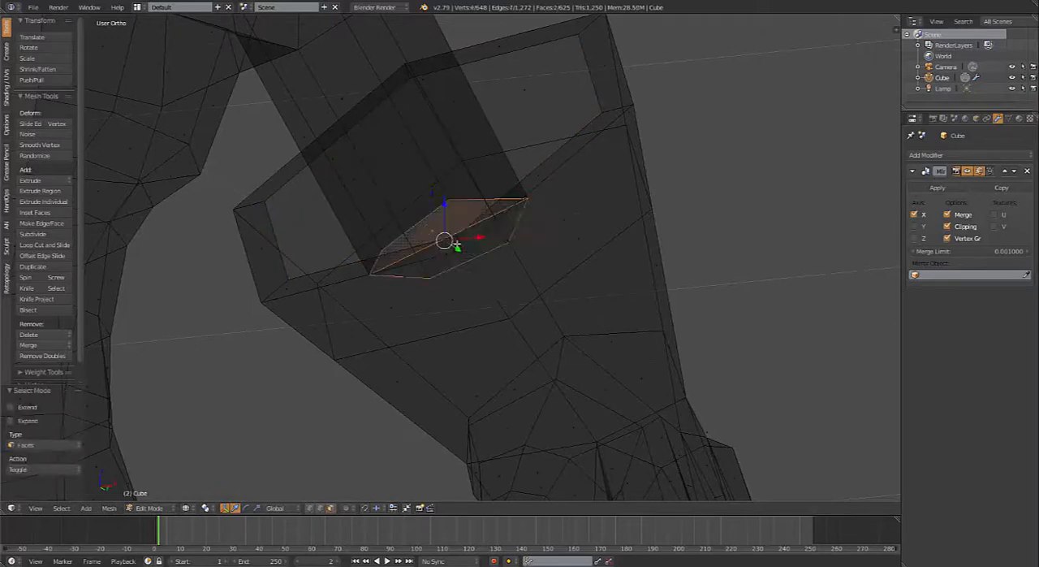
{"action": "key", "text": "x"}
{"action": "left_click", "coordinate": [459, 264]}
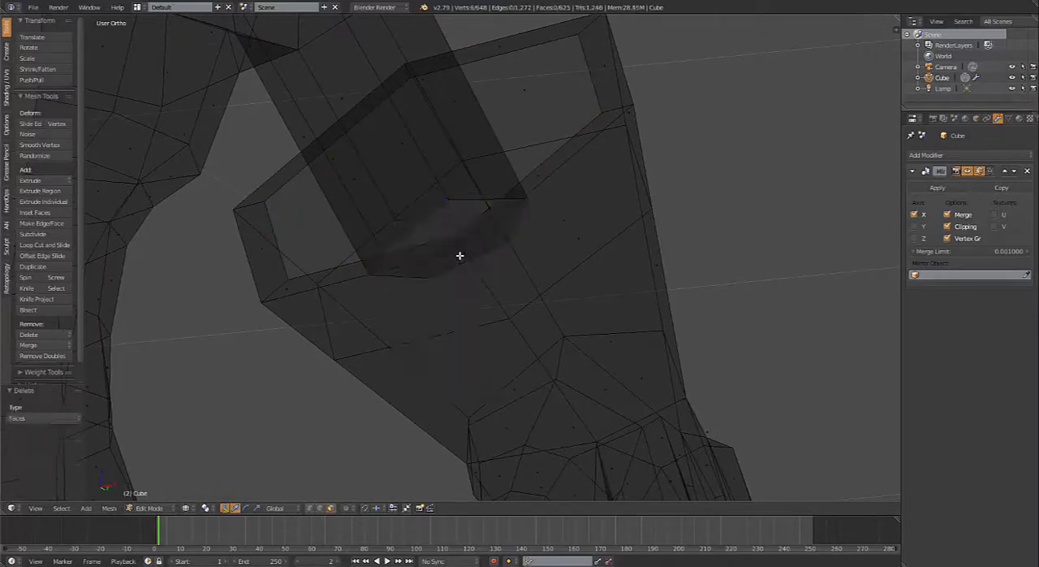
Step: Switch to edge selection, select the upper arm's open end loop, and move it 0.013 in X and 0.015 in Z in front view
{"action": "key", "text": "ctrl+Tab"}
{"action": "left_click", "coordinate": [446, 244]}
{"action": "right_click", "coordinate": [469, 204]}
{"action": "key", "text": "KP_1"}
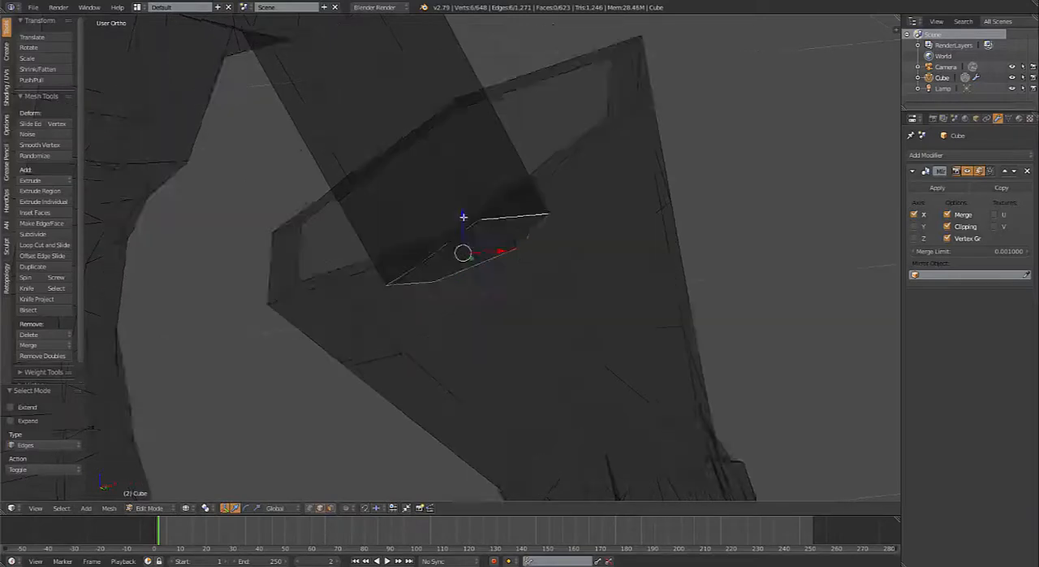
{"action": "scroll", "coordinate": [518, 259], "scroll_direction": "down", "scroll_amount": 1}
{"action": "key", "text": "g"}
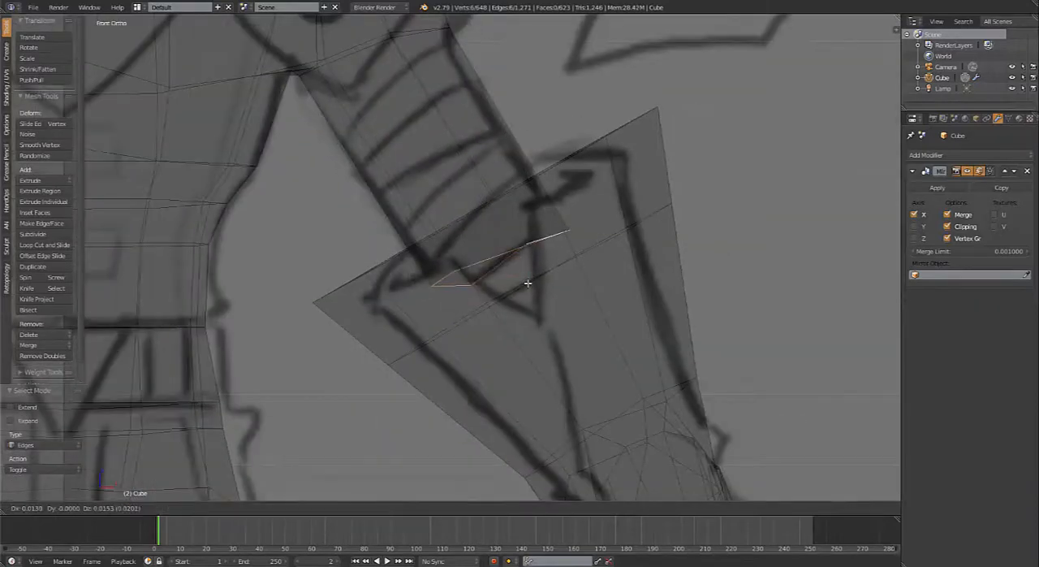
{"action": "left_click", "coordinate": [526, 284]}
Step: Shape the upper arm's end loop into a circle with LoopTools and scale it by 0.844
{"action": "key", "text": "w"}
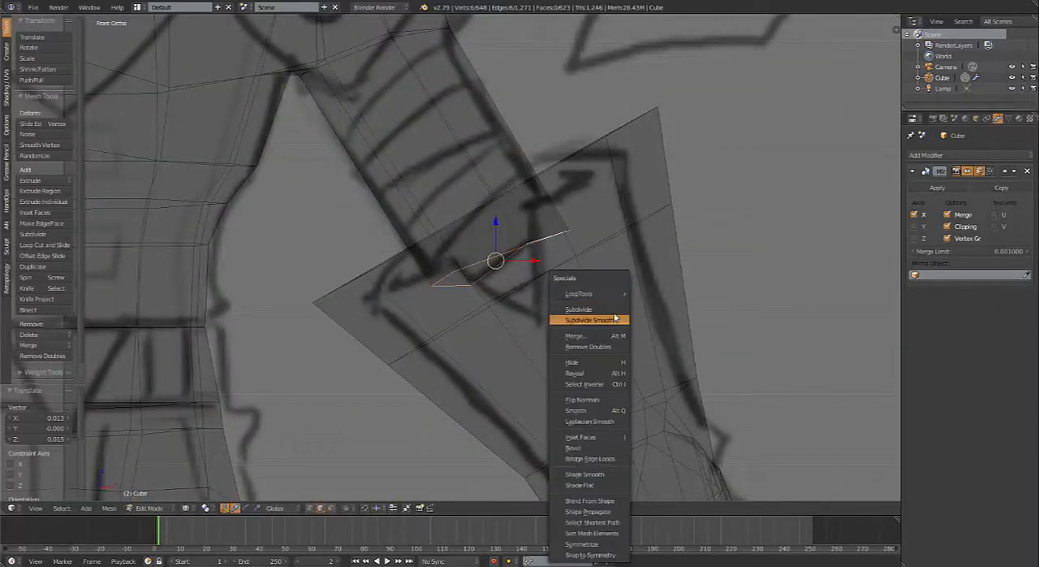
{"action": "mouse_move", "coordinate": [601, 293]}
{"action": "left_click", "coordinate": [657, 304]}
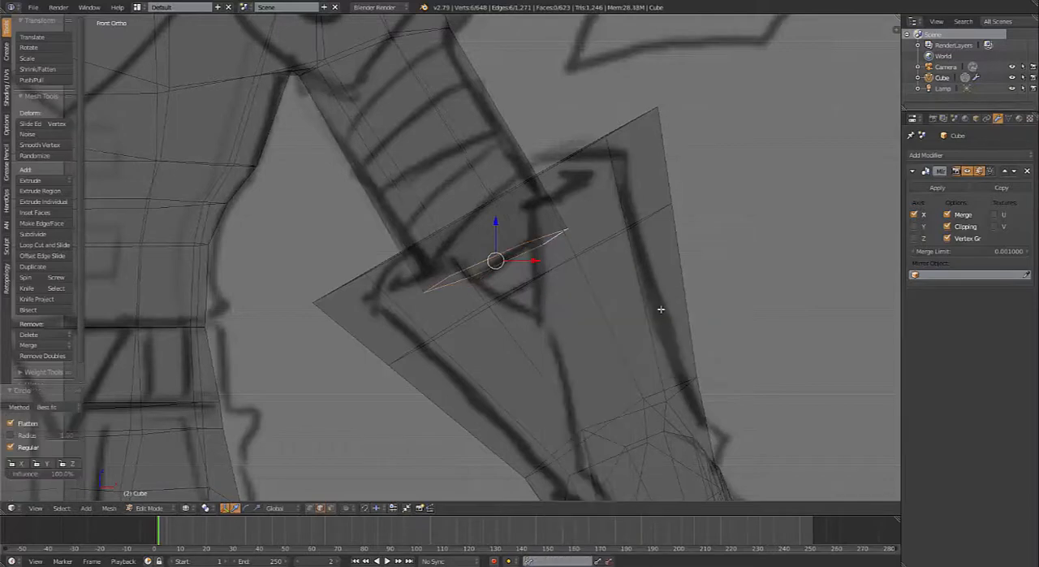
{"action": "key", "text": "s"}
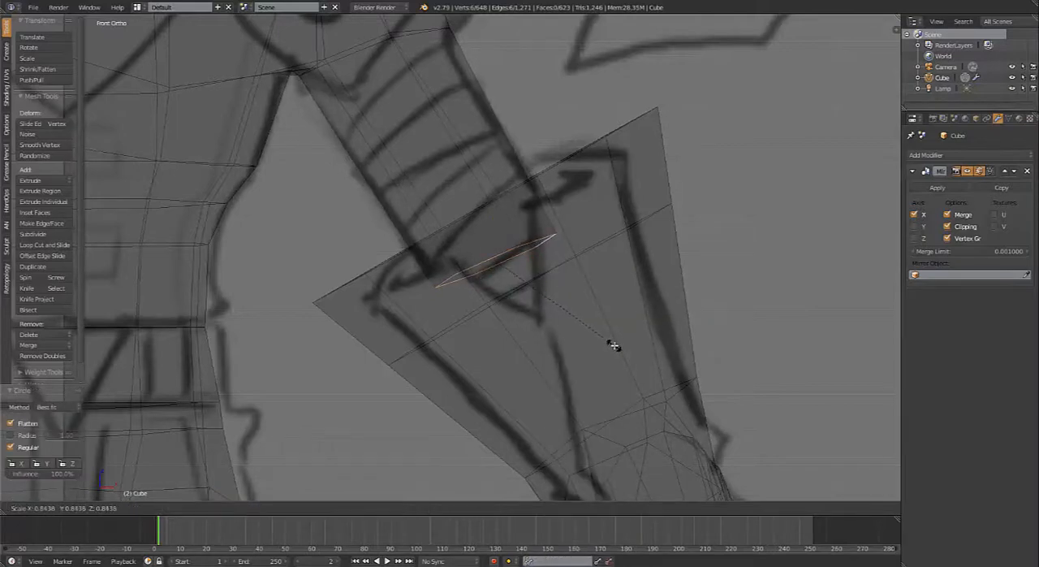
{"action": "left_click", "coordinate": [598, 341]}
Step: Extrude the arm's end loop twice into the forearm, first by 0.019 in X and -0.033 in Z, and rotate the last loop -3.69°
{"action": "key", "text": "e"}
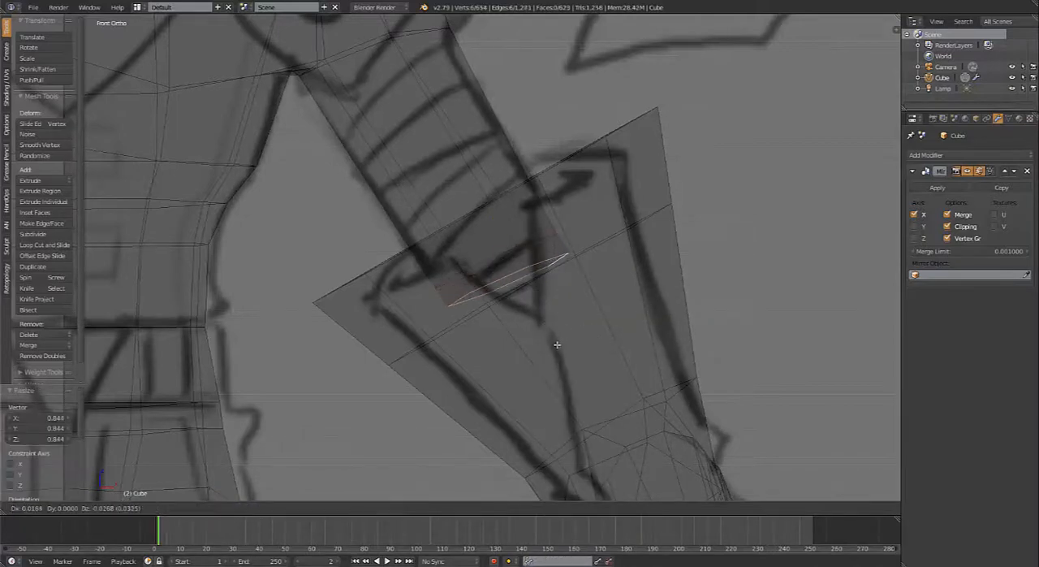
{"action": "left_click", "coordinate": [556, 346]}
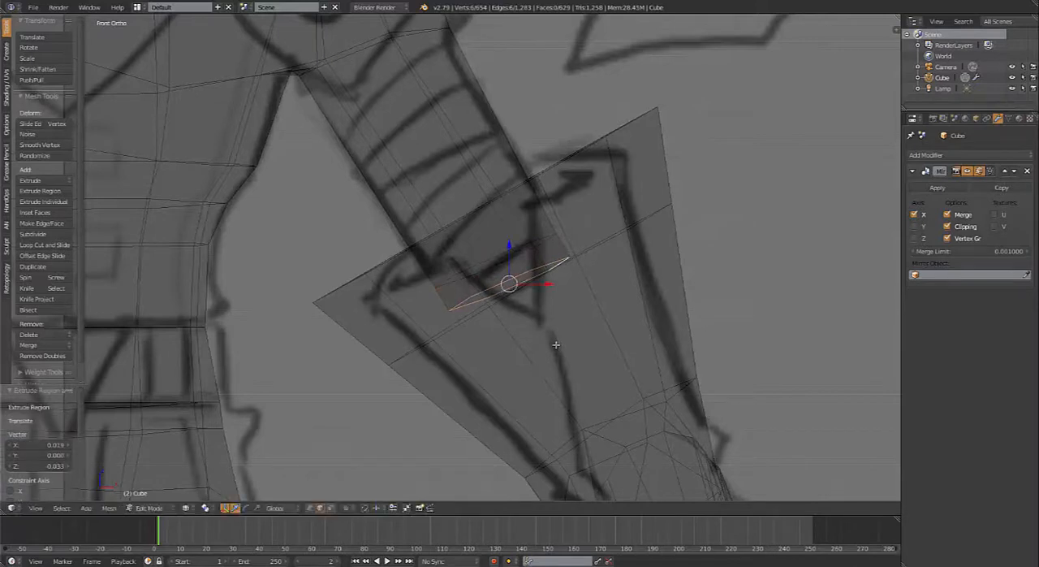
{"action": "key", "text": "e"}
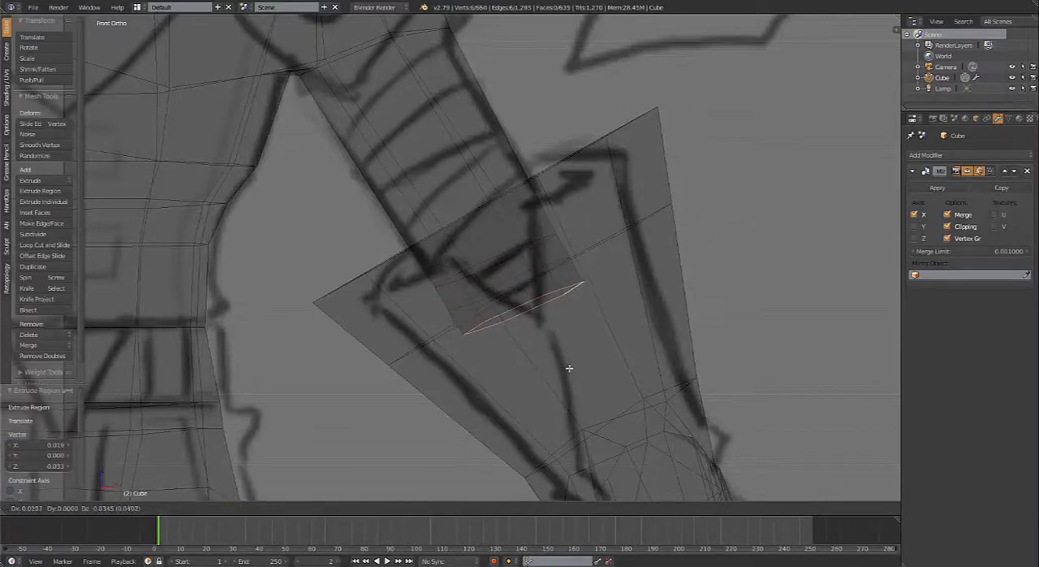
{"action": "left_click", "coordinate": [568, 367]}
{"action": "key", "text": "r"}
{"action": "left_click", "coordinate": [623, 361]}
Step: Enable proportional editing and scale the arm's end loop by 1.220
{"action": "key", "text": "s"}
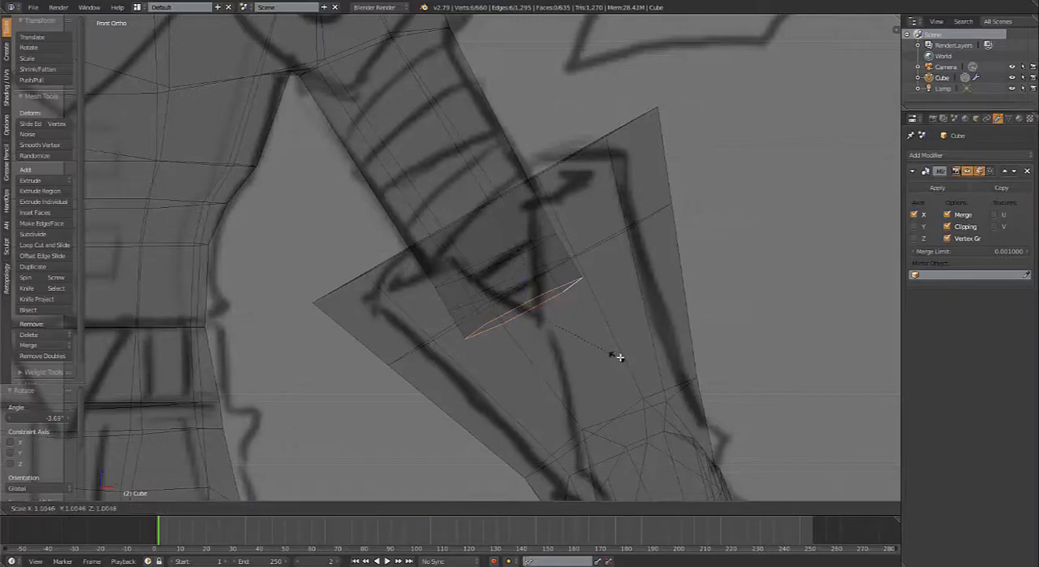
{"action": "right_click", "coordinate": [634, 367]}
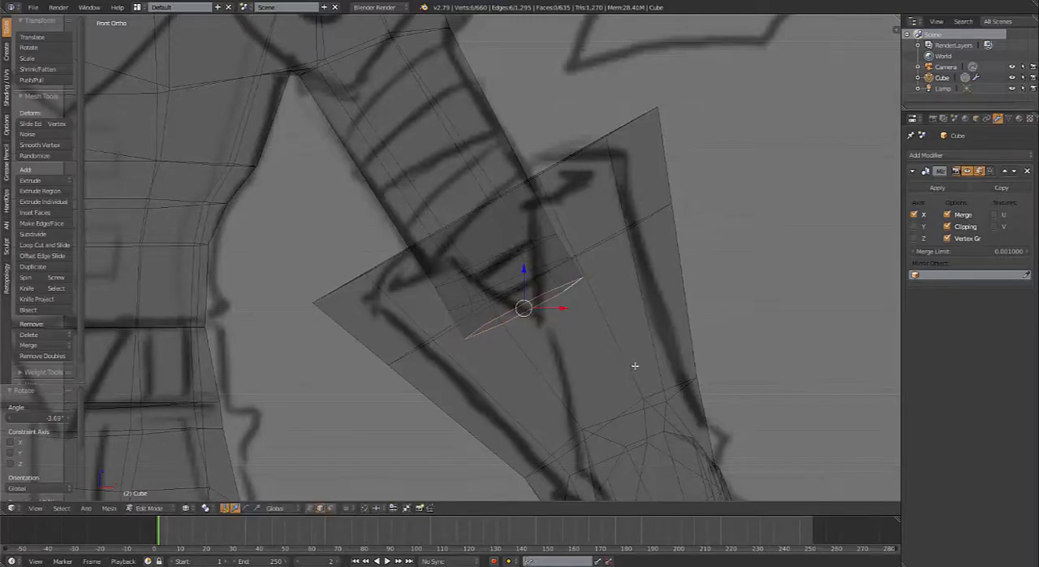
{"action": "key", "text": "o"}
{"action": "key", "text": "s"}
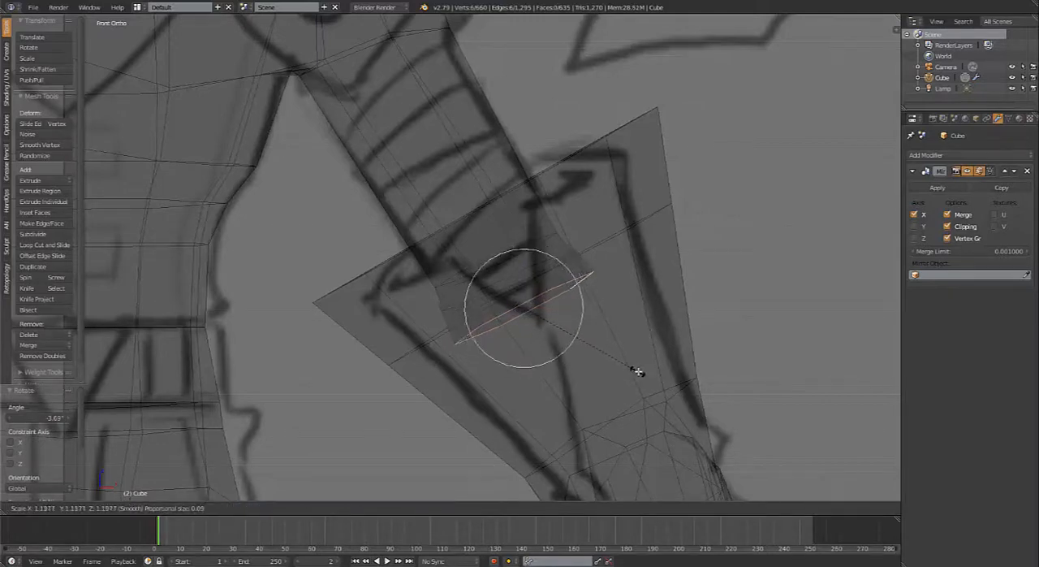
{"action": "left_click", "coordinate": [639, 371]}
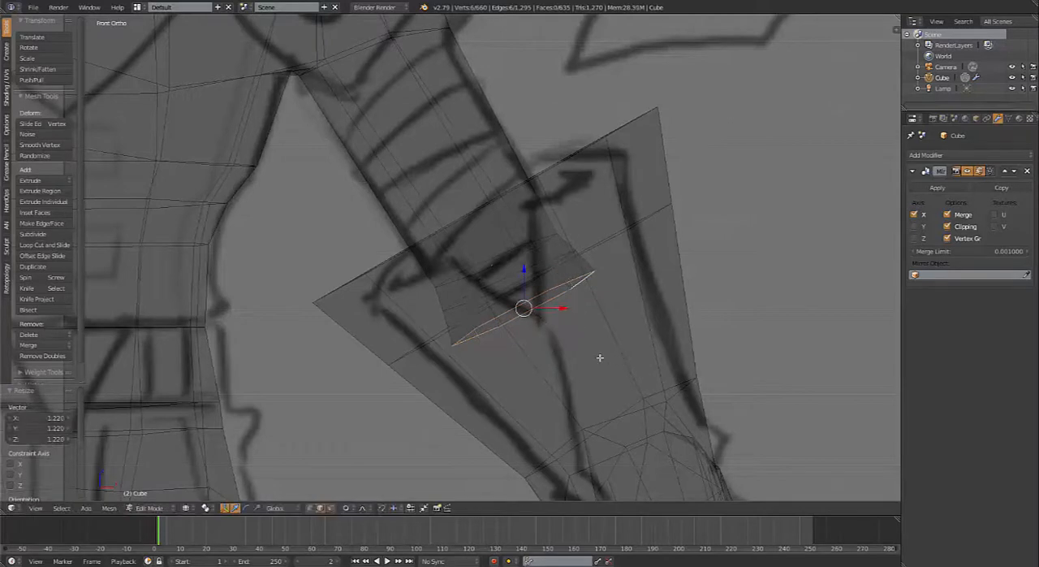
Step: Extrude the arm's end loop by 0.073 in X and -0.110 in Z, and scale the new loop by 0.662
{"action": "key", "text": "e"}
{"action": "left_click", "coordinate": [647, 425]}
{"action": "key", "text": "s"}
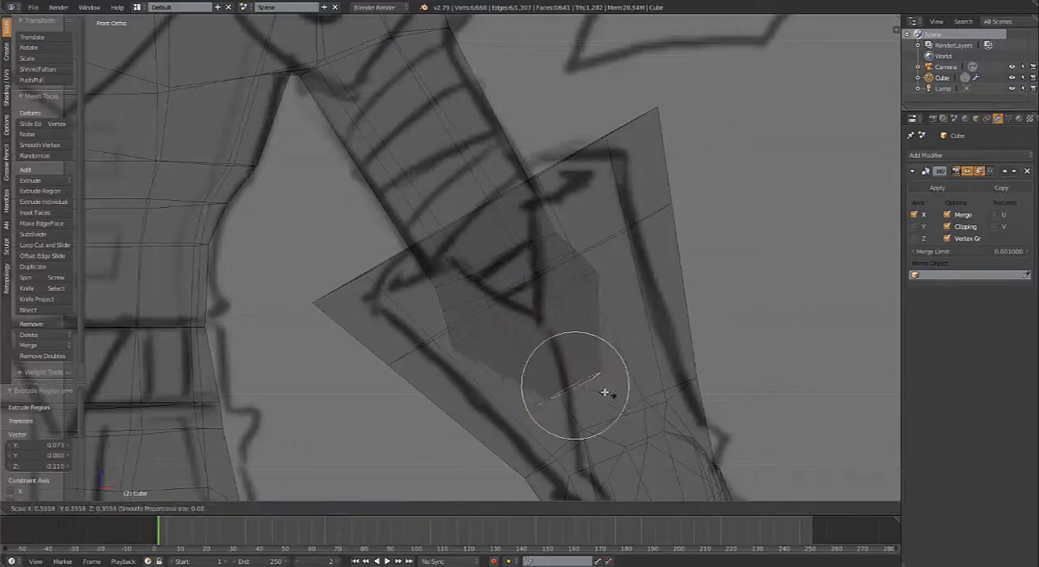
{"action": "left_click", "coordinate": [631, 413]}
Step: Select the flared forearm's inner rim loop, extrude it 0.146 in X and -0.263 in Z in front view, and scale it down
{"action": "middle_click_drag", "start_coordinate": [630, 413], "coordinate": [612, 292]}
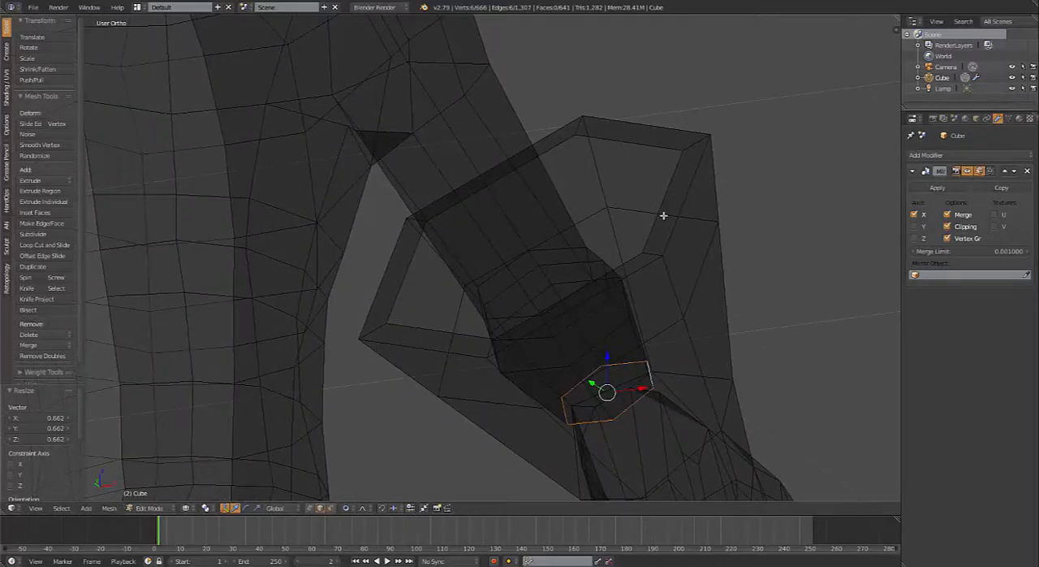
{"action": "right_click", "coordinate": [666, 211], "text": "alt"}
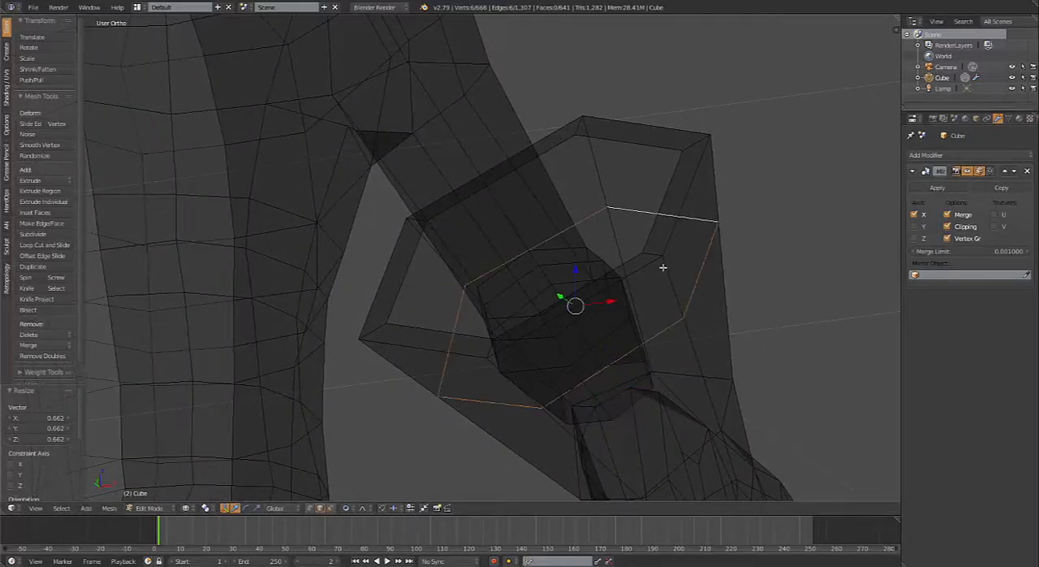
{"action": "right_click", "coordinate": [653, 221], "text": "alt"}
{"action": "key", "text": "KP_1"}
{"action": "key", "text": "e"}
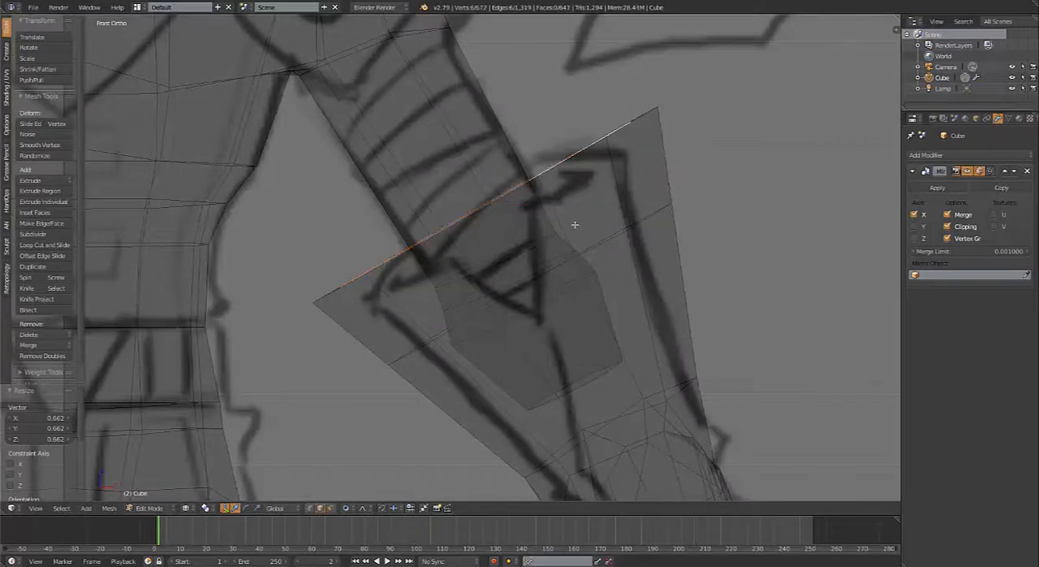
{"action": "left_click", "coordinate": [691, 413]}
{"action": "key", "text": "s"}
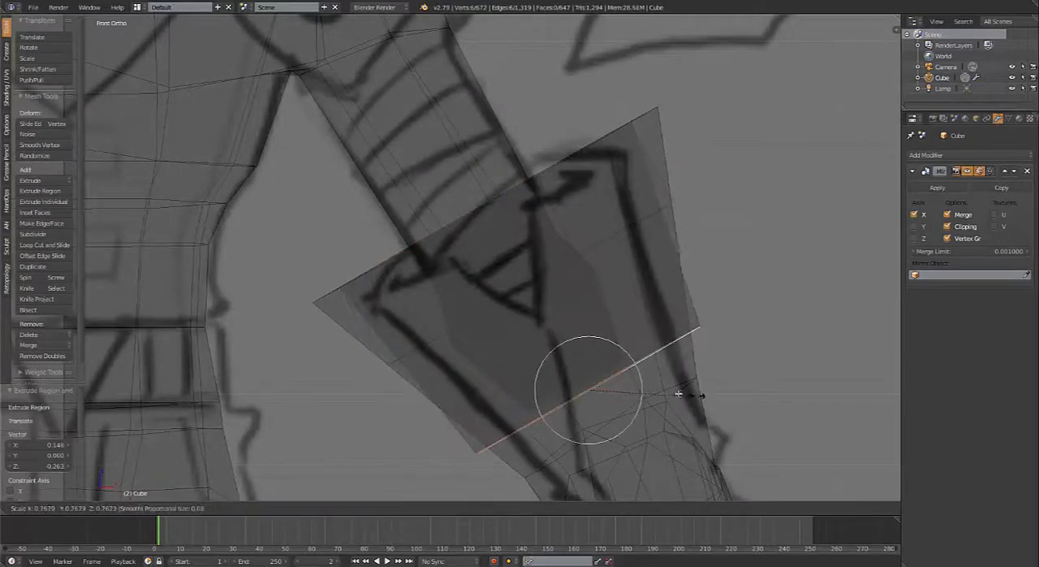
{"action": "left_click", "coordinate": [642, 391]}
Step: Rescale the forearm's inner loop and nudge it toward the arm's end loop, by -0.006 in X and 0.005 in Z, then 0.004 in Y
{"action": "key", "text": "g"}
{"action": "left_click", "coordinate": [641, 396]}
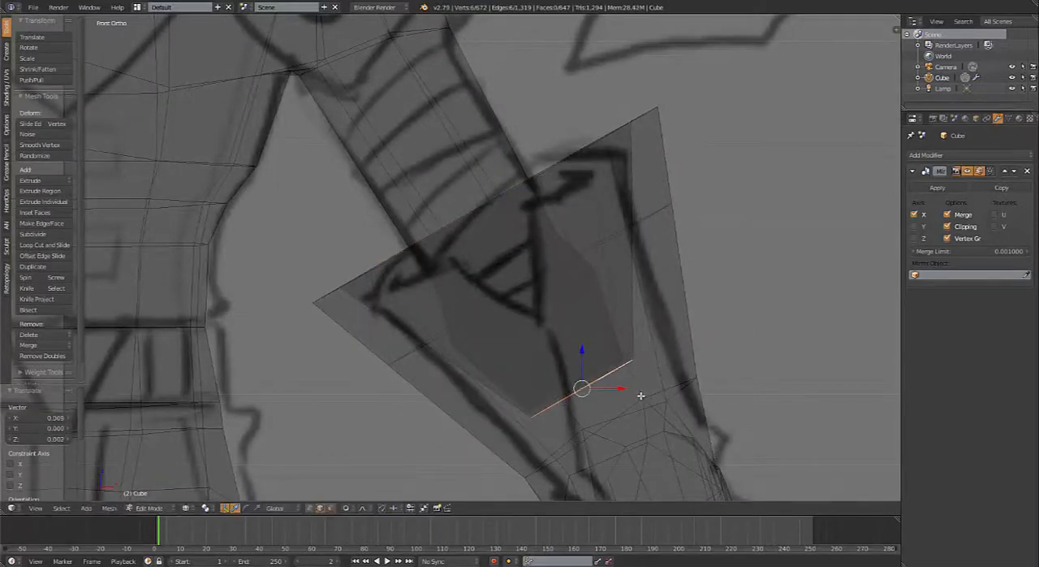
{"action": "key", "text": "s"}
{"action": "left_click", "coordinate": [654, 393]}
{"action": "key", "text": "g"}
{"action": "left_click", "coordinate": [648, 389]}
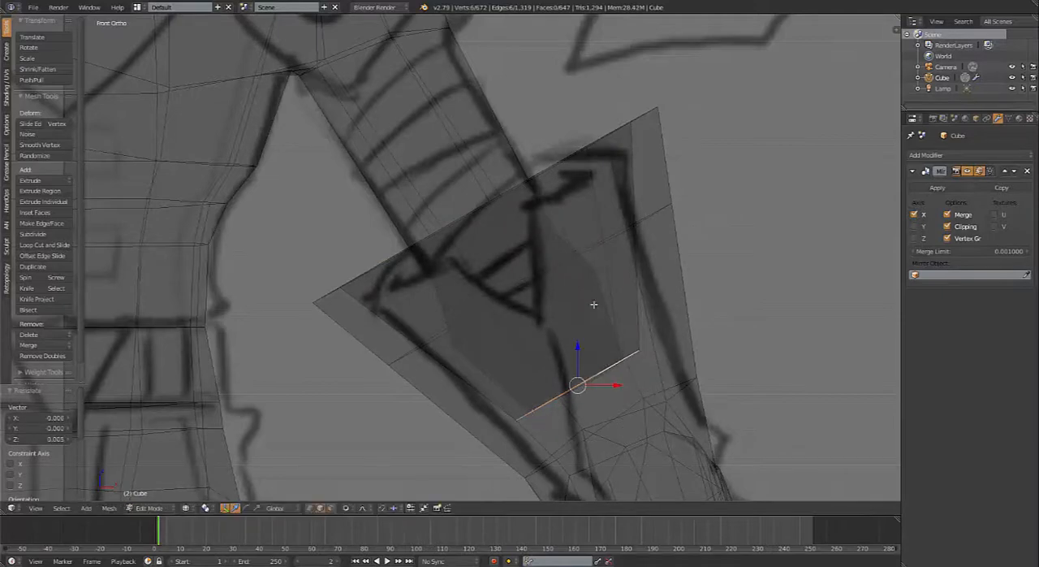
{"action": "middle_click_drag", "start_coordinate": [593, 304], "coordinate": [679, 378]}
{"action": "key", "text": "g"}
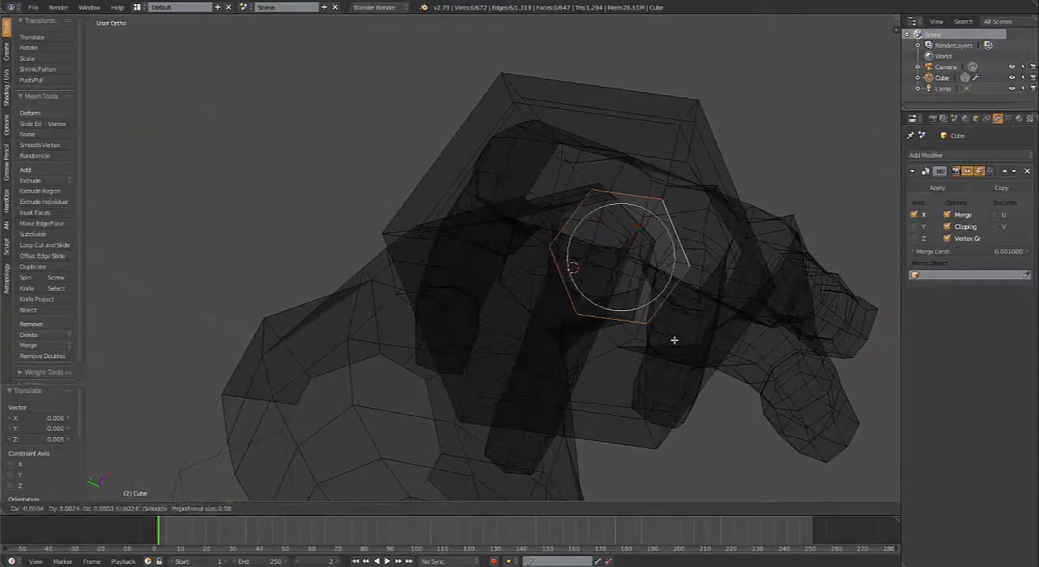
{"action": "left_click", "coordinate": [674, 340]}
Step: Try to join the arm's end loop and the forearm's inner loop with Bridge Edge Loops
{"action": "key", "text": "z"}
{"action": "mouse_move", "coordinate": [661, 323]}
{"action": "middle_mouse_down"}
{"action": "mouse_move", "coordinate": [629, 334]}
{"action": "mouse_move", "coordinate": [625, 288]}
{"action": "middle_mouse_up"}
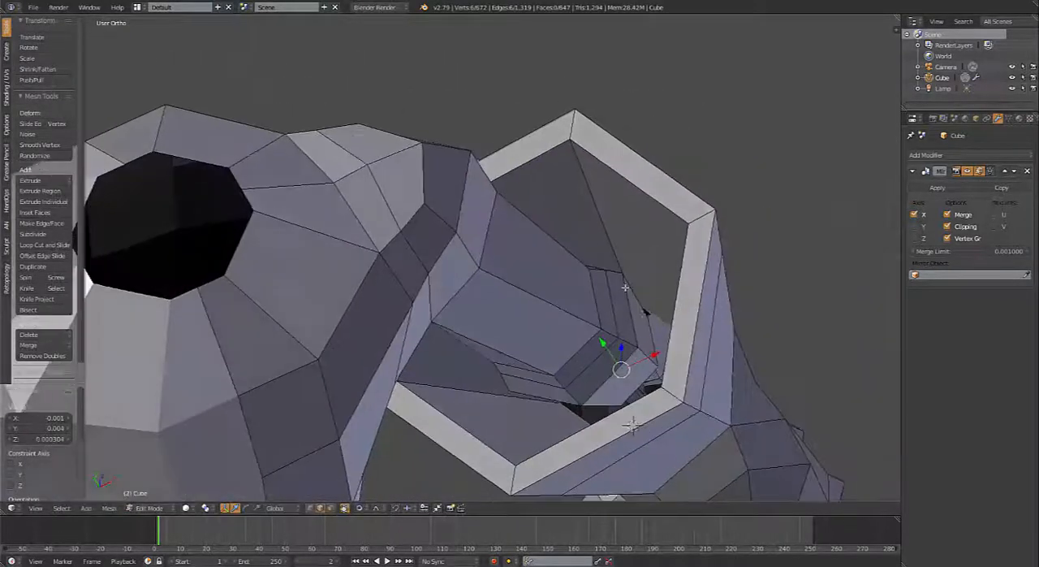
{"action": "right_click", "coordinate": [653, 332], "text": "alt+shift"}
{"action": "key", "text": "ctrl+e"}
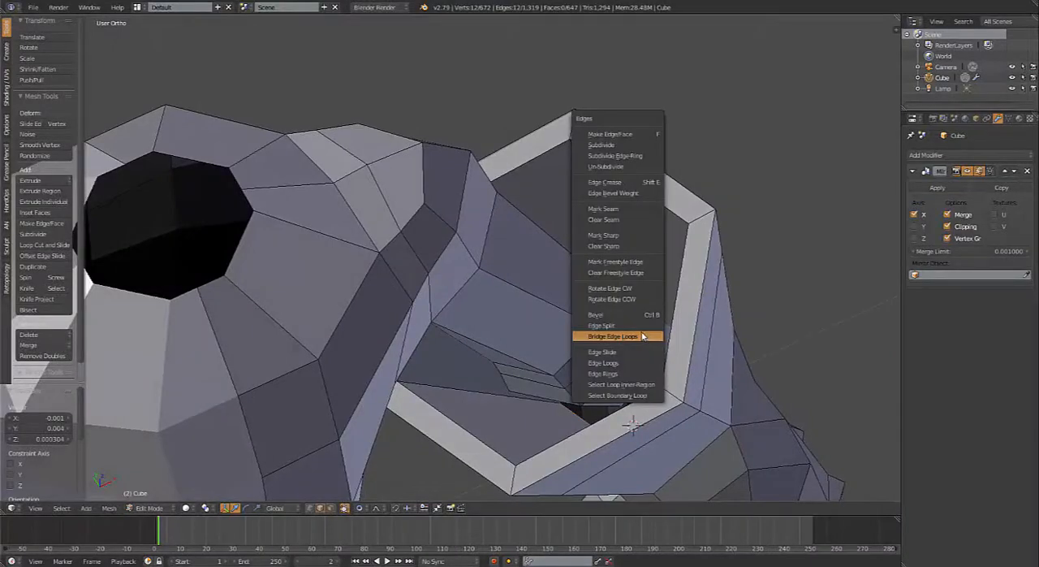
{"action": "left_click", "coordinate": [642, 340]}
{"action": "mouse_move", "coordinate": [643, 340]}
{"action": "middle_mouse_down"}
{"action": "mouse_move", "coordinate": [649, 371]}
{"action": "mouse_move", "coordinate": [556, 250]}
{"action": "mouse_move", "coordinate": [626, 360]}
{"action": "mouse_move", "coordinate": [622, 341]}
{"action": "mouse_move", "coordinate": [651, 324]}
{"action": "mouse_move", "coordinate": [657, 339]}
{"action": "middle_mouse_up"}
{"action": "key", "text": "z"}
{"action": "key", "text": "ctrl+z"}
Step: Move the arm's end loop 0.011 in X, -0.024 in Y and -0.003 in Z, and rotate it -28.2° to line up with the forearm's inner loop
{"action": "right_click", "coordinate": [651, 324], "text": "alt"}
{"action": "key", "text": "g"}
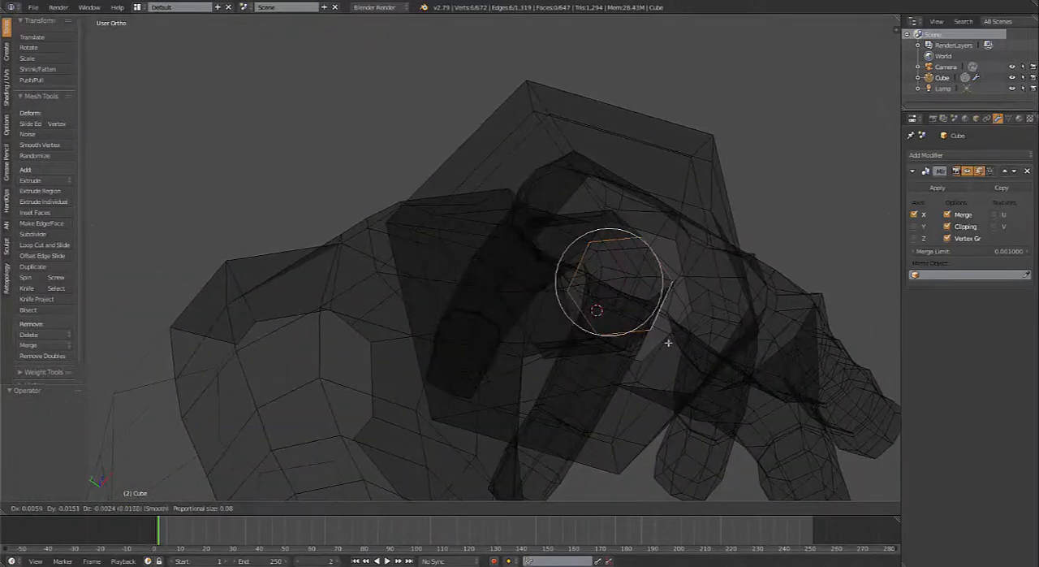
{"action": "left_click", "coordinate": [673, 322]}
{"action": "key", "text": "r"}
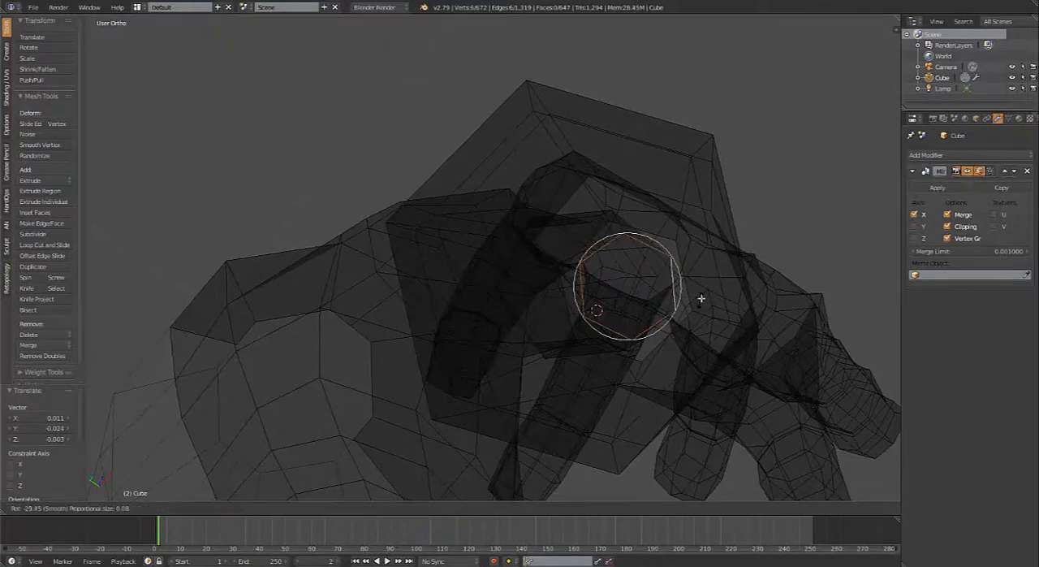
{"action": "left_click", "coordinate": [701, 301]}
Step: Select one edge of the arm's end loop and the facing edge of the forearm's inner loop, and create a face between them
{"action": "right_click", "coordinate": [678, 279]}
{"action": "right_click", "coordinate": [675, 285]}
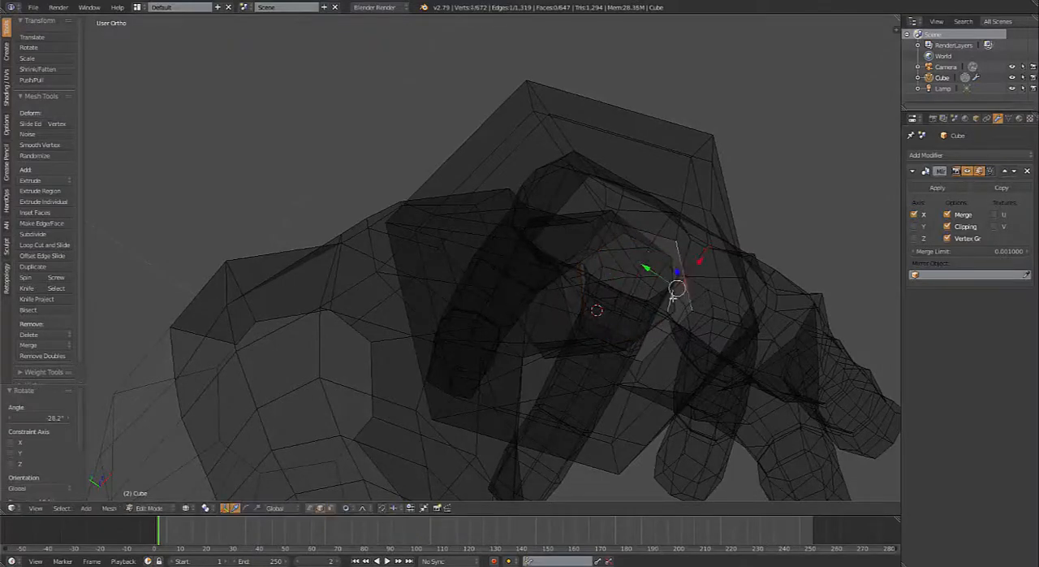
{"action": "right_click", "coordinate": [675, 287]}
{"action": "right_click", "coordinate": [674, 288]}
{"action": "key", "text": "f"}
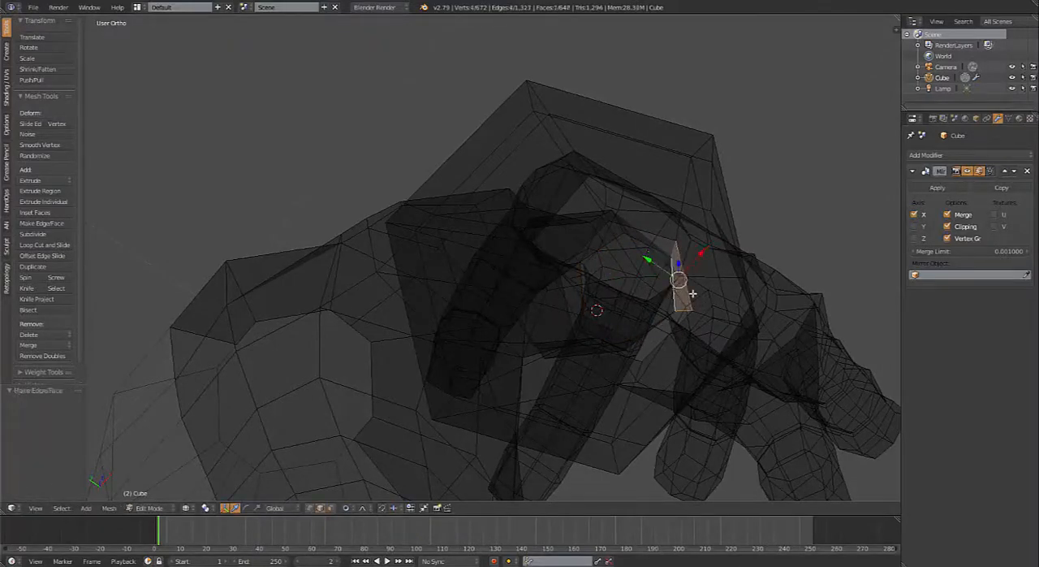
Step: Starting from the new face's side edge, fill the remaining gap between the arm and forearm loops with faces
{"action": "right_click", "coordinate": [671, 252]}
{"action": "right_click", "coordinate": [673, 261]}
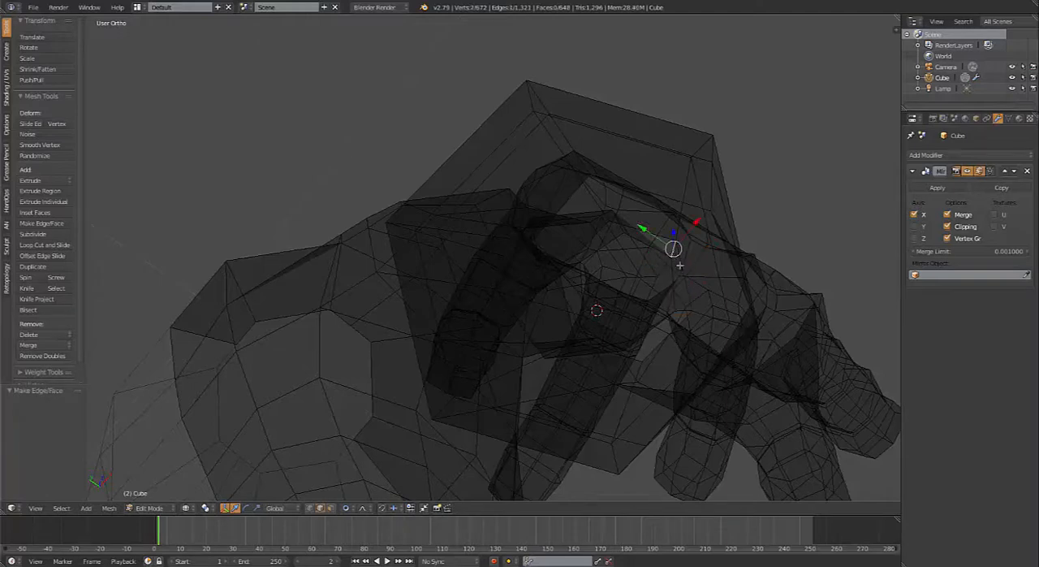
{"action": "key", "text": "x"}
{"action": "key", "text": "z"}
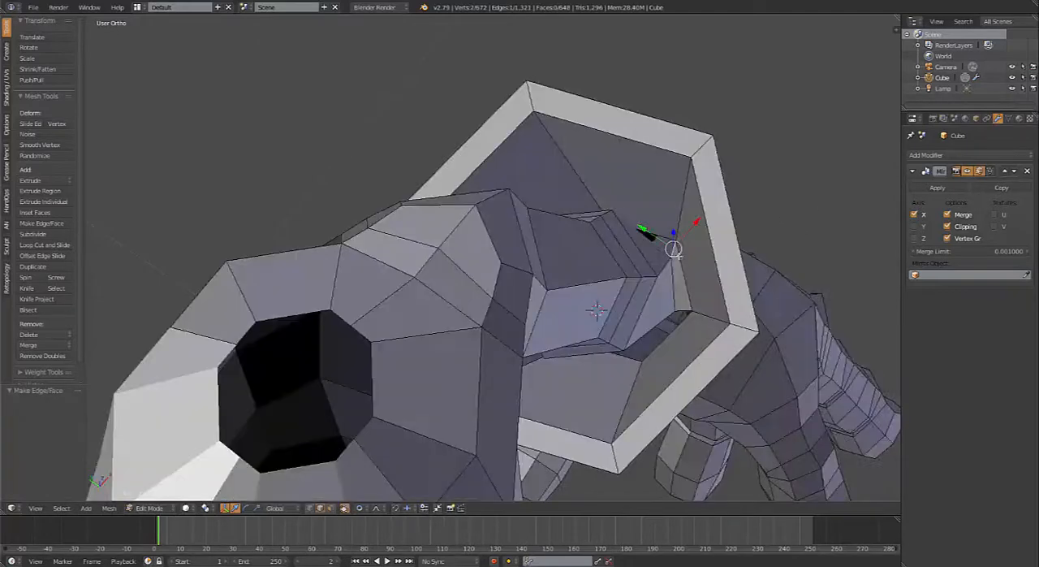
{"action": "key", "text": "f"}
{"action": "key", "text": "f"}
{"action": "key", "text": "f"}
{"action": "key", "text": "f"}
{"action": "key", "text": "f"}
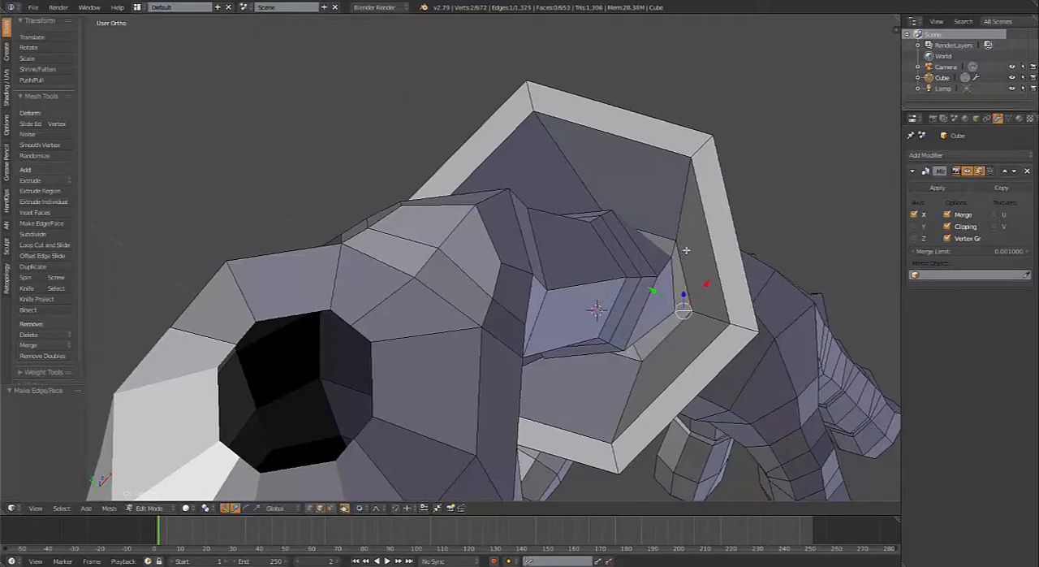
Step: Deselect everything and examine the joined arm in object mode and against the sketch in front view
{"action": "key", "text": "a"}
{"action": "key", "text": "Tab"}
{"action": "scroll", "coordinate": [711, 324], "scroll_direction": "down", "scroll_amount": 2}
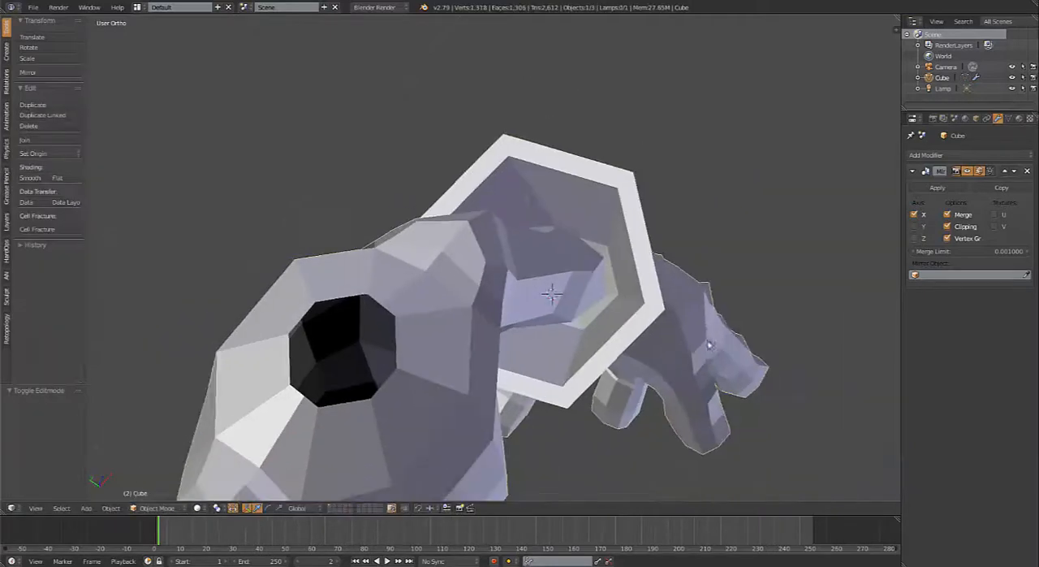
{"action": "key", "text": "KP_1"}
{"action": "key", "text": "Tab"}
{"action": "middle_click_drag", "start_coordinate": [560, 307], "coordinate": [571, 308]}
{"action": "key", "text": "KP_1"}
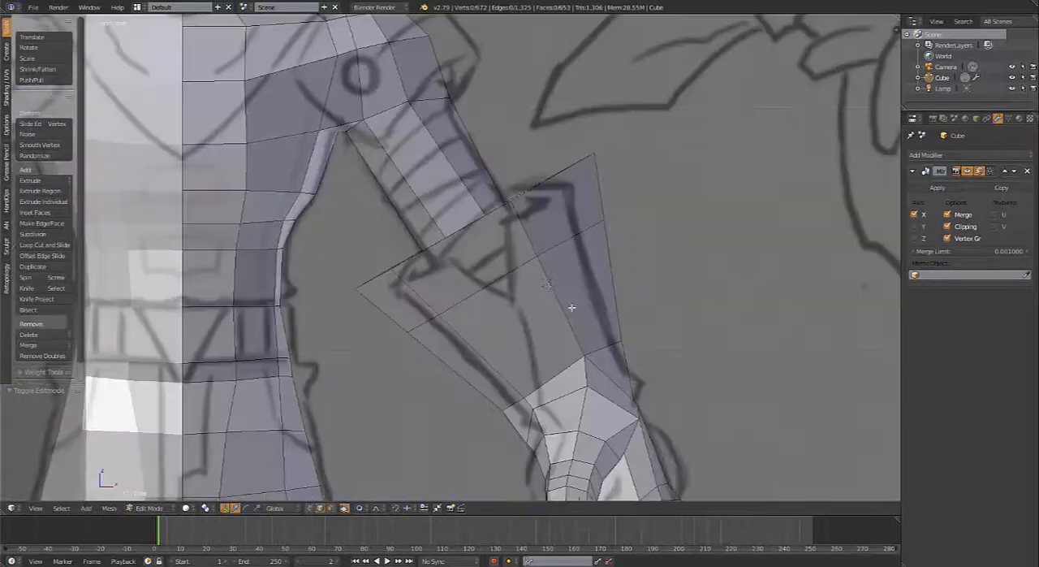
{"action": "key", "text": "Tab"}
{"action": "key", "text": "Tab"}
Step: Add a single loop cut across the upper arm, just below the shoulder
{"action": "key", "text": "ctrl+r"}
{"action": "left_click", "coordinate": [432, 145]}
{"action": "left_click", "coordinate": [415, 95]}
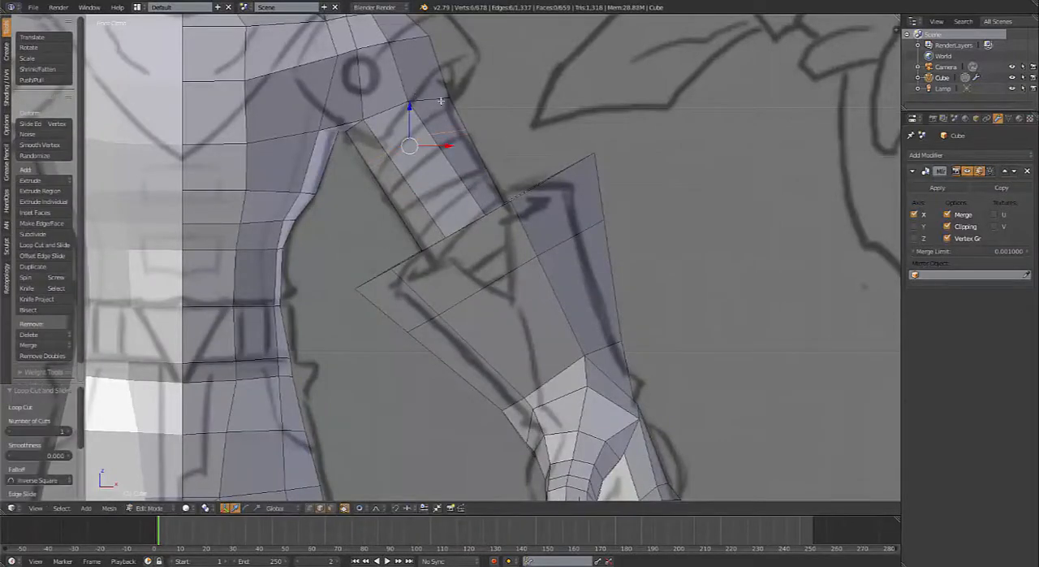
Step: Switch to vertex selection and move the new loop's outer vertex -0.036 in X and 0.023 in Z
{"action": "right_click", "coordinate": [462, 130]}
{"action": "key", "text": "ctrl+Tab"}
{"action": "left_click", "coordinate": [459, 119]}
{"action": "right_click", "coordinate": [475, 133]}
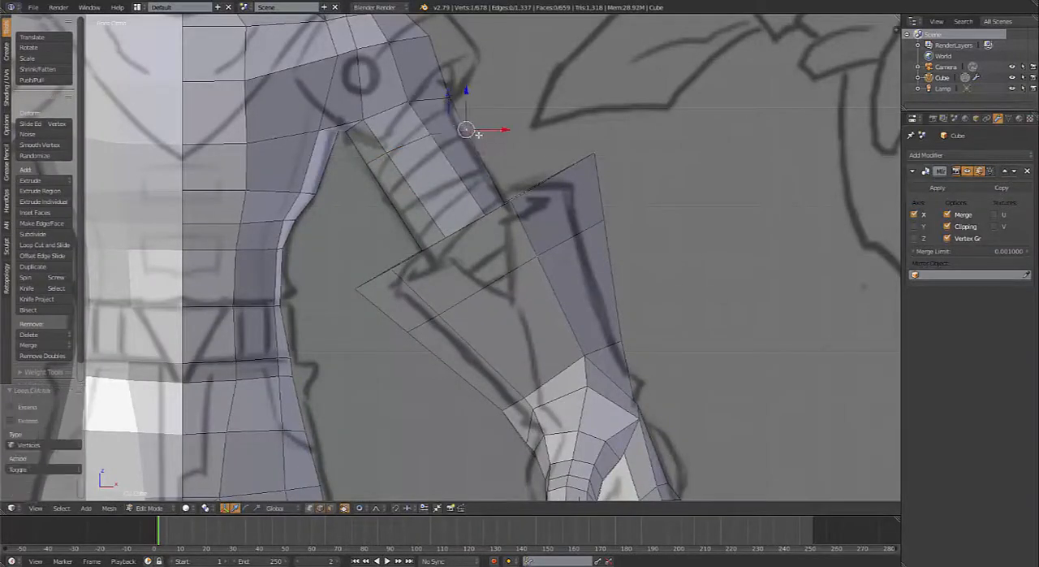
{"action": "key", "text": "g"}
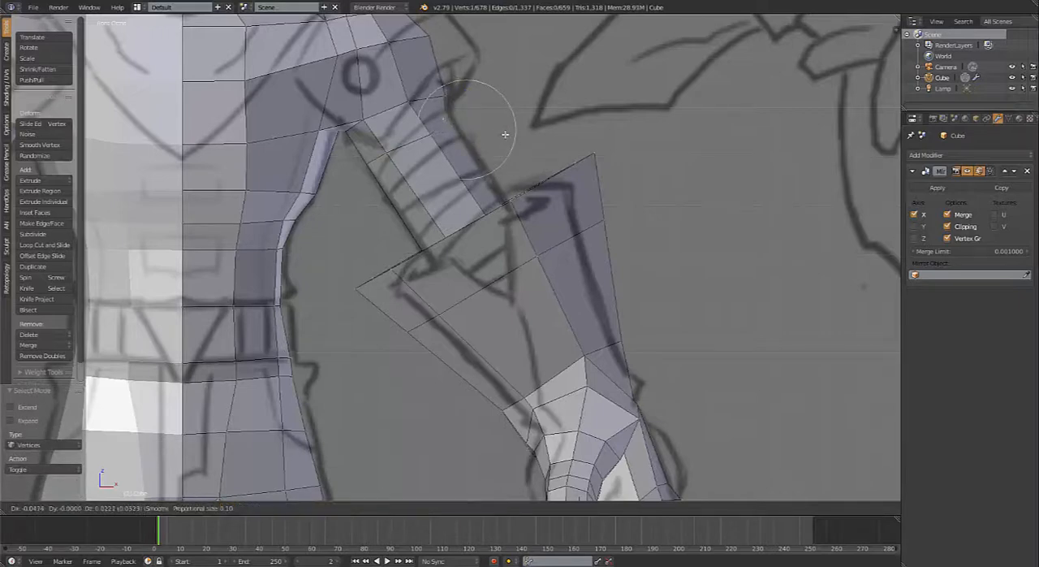
{"action": "left_click", "coordinate": [451, 84]}
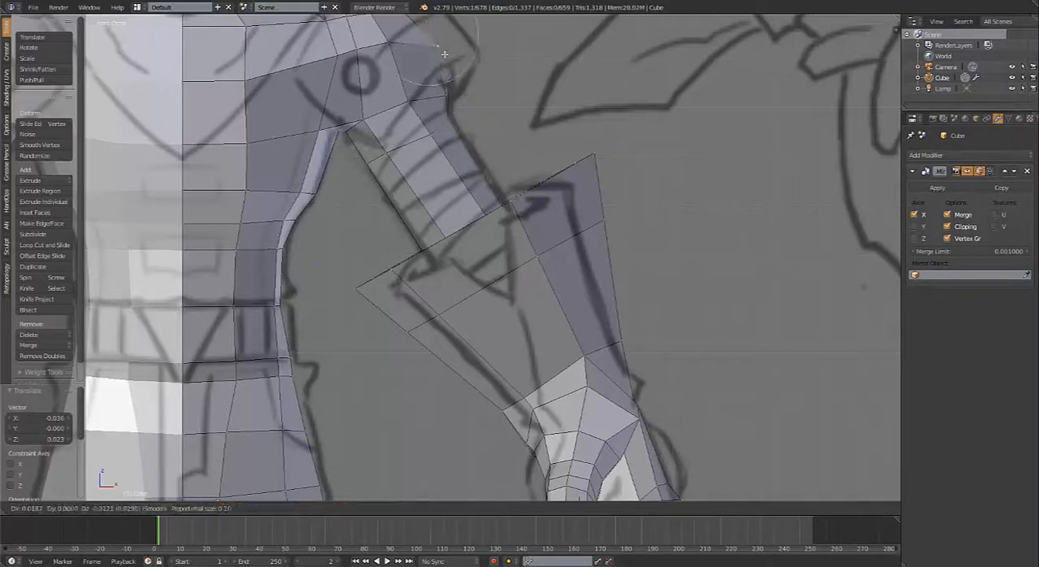
Step: Adjust the outer shoulder and upper-arm vertices in front view, shifting the last one 0.005 in X and 0.005 in Z
{"action": "scroll", "coordinate": [452, 90], "scroll_direction": "down", "scroll_amount": 2}
{"action": "key", "text": "g"}
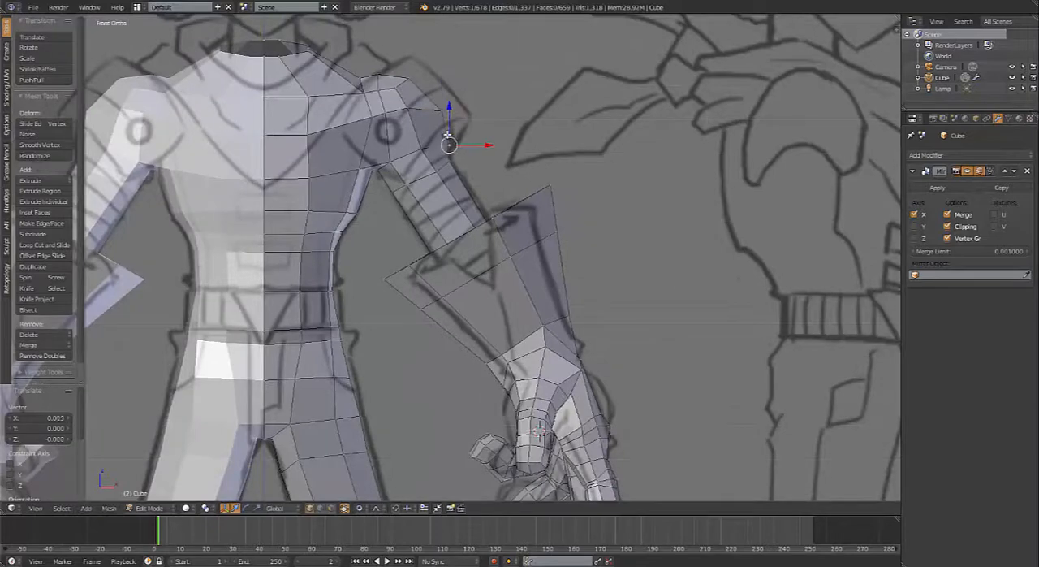
{"action": "left_click", "coordinate": [412, 117]}
{"action": "key", "text": "g"}
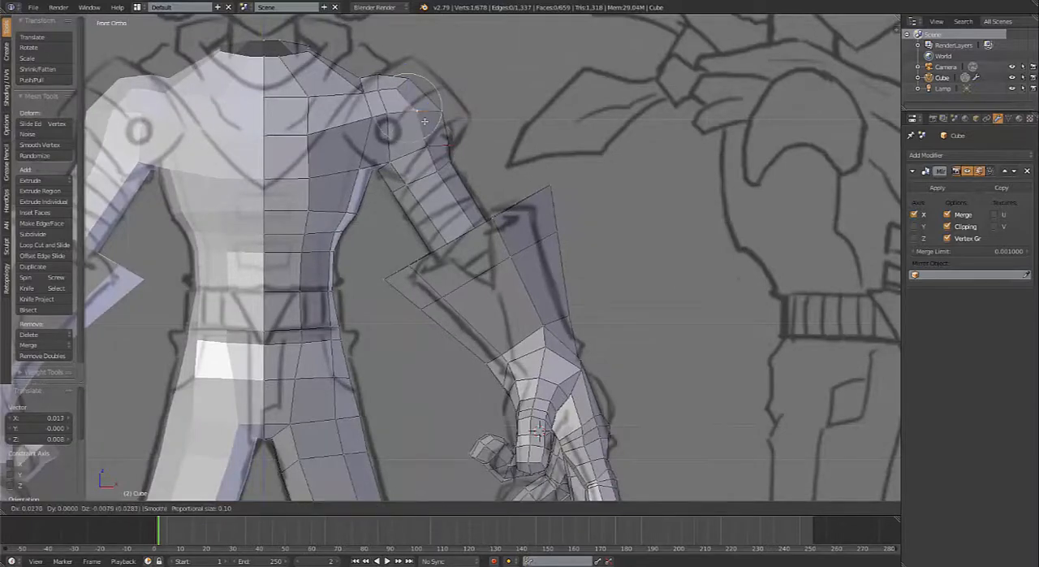
{"action": "left_click", "coordinate": [430, 133]}
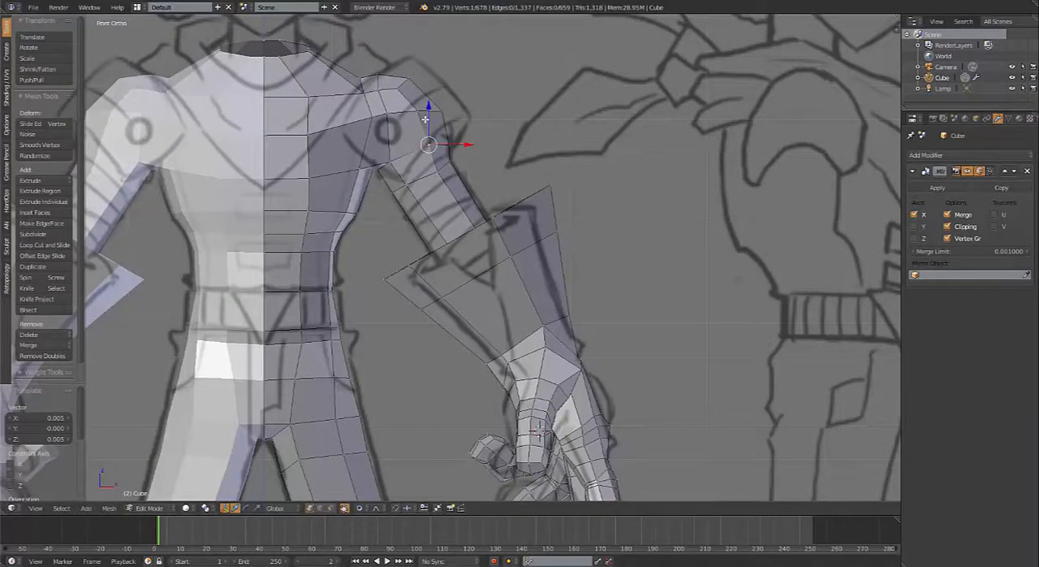
Step: Switch to face selection, select the face ring at the forearm's flared opening, and trackball-rotate it by 10.9° and -17.8° in front view
{"action": "middle_click_drag", "start_coordinate": [508, 224], "coordinate": [552, 344]}
{"action": "scroll", "coordinate": [451, 355], "scroll_direction": "down", "scroll_amount": 5}
{"action": "scroll", "coordinate": [552, 344], "scroll_direction": "up", "scroll_amount": 4}
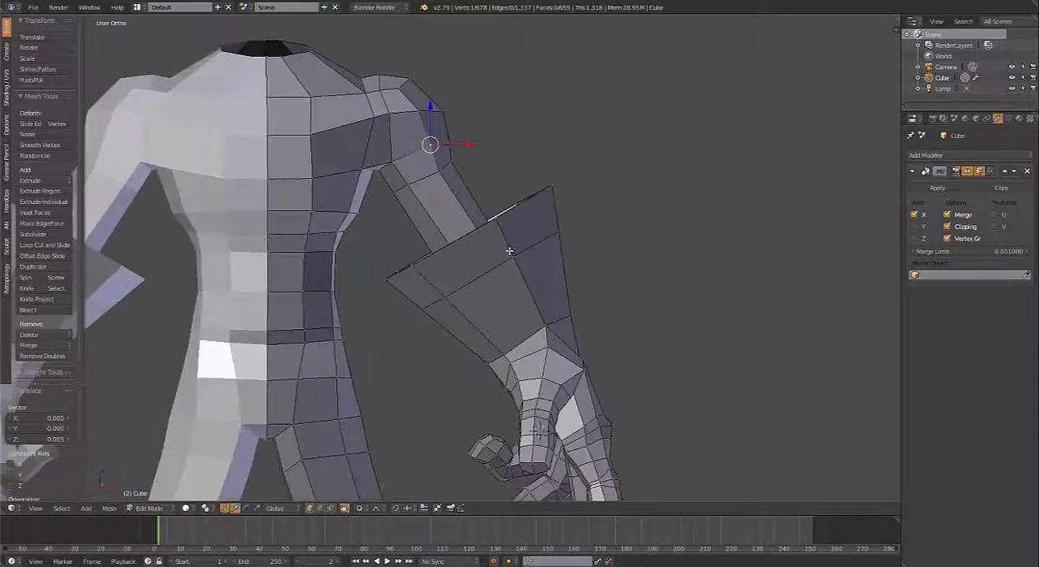
{"action": "key", "text": "ctrl+Tab"}
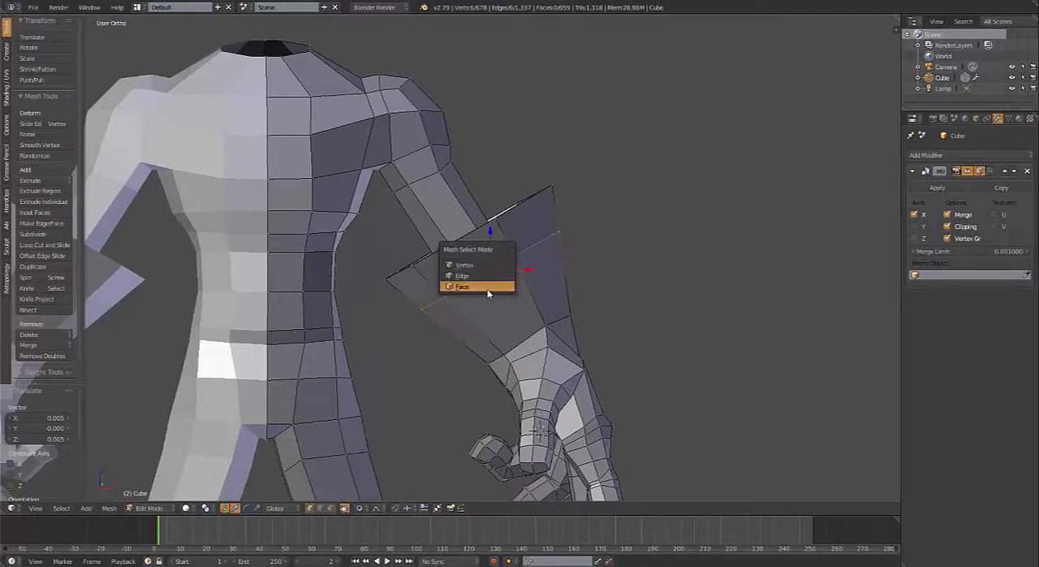
{"action": "left_click", "coordinate": [487, 289]}
{"action": "left_click", "coordinate": [493, 259]}
{"action": "key", "text": "KP_1"}
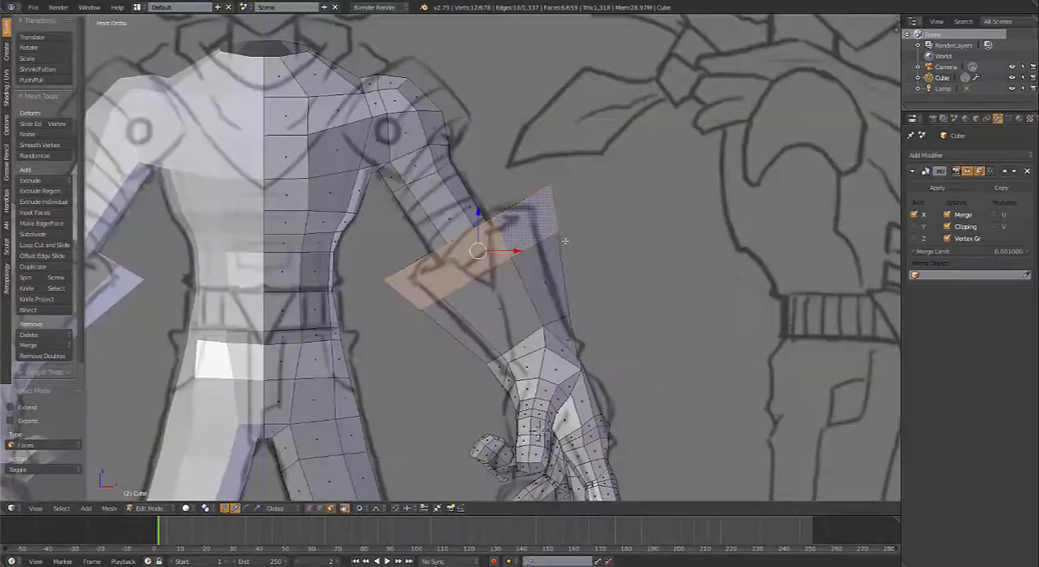
{"action": "key", "text": "r"}
{"action": "key", "text": "r"}
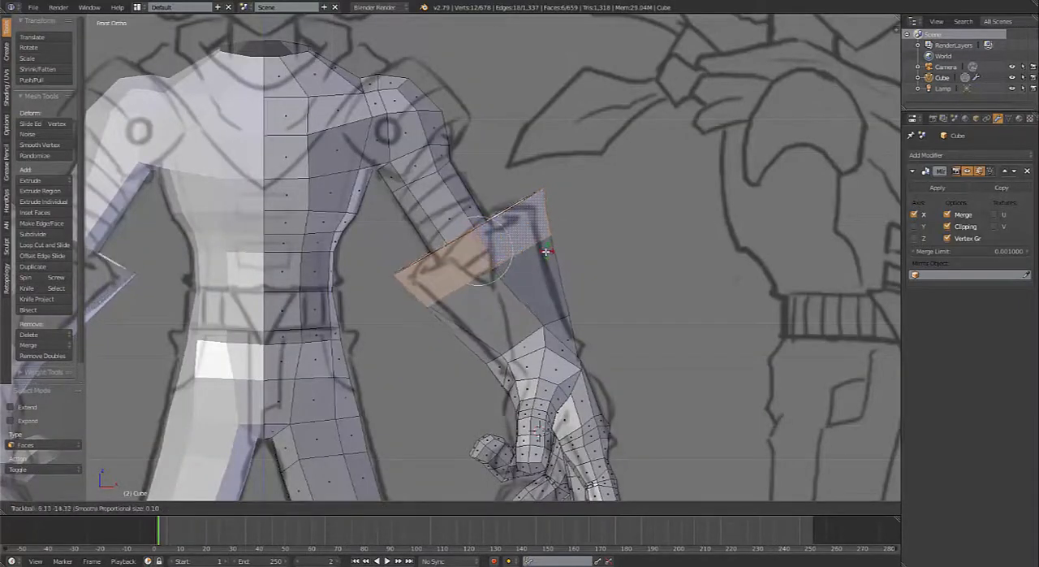
{"action": "left_click", "coordinate": [543, 253]}
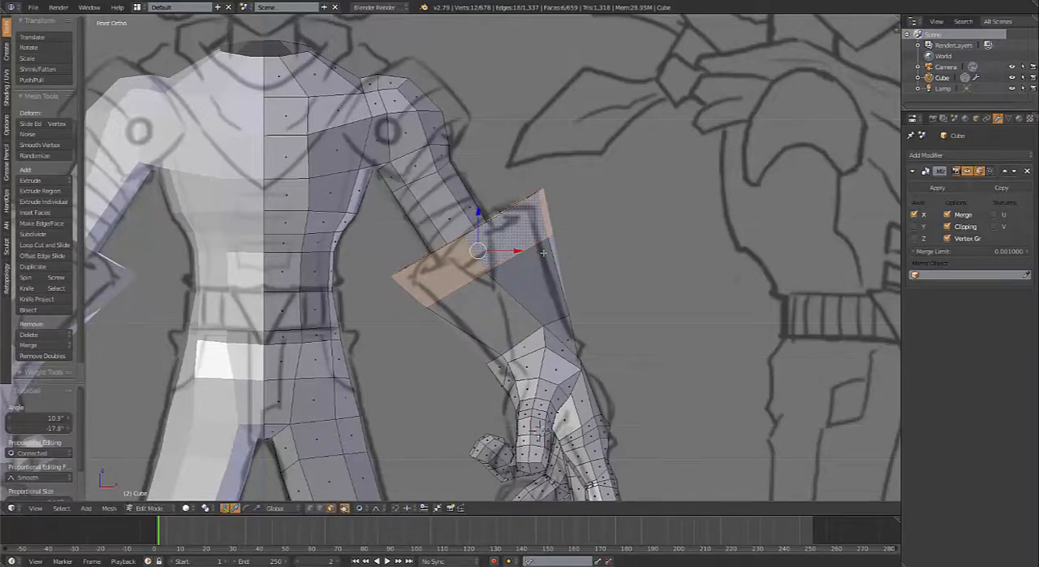
Step: Select both the outer and inner face rings of the forearm's flared rim and trackball-rotate them by 10.3° and -16.6° in front view
{"action": "key", "text": "a"}
{"action": "scroll", "coordinate": [519, 276], "scroll_direction": "up", "scroll_amount": 5}
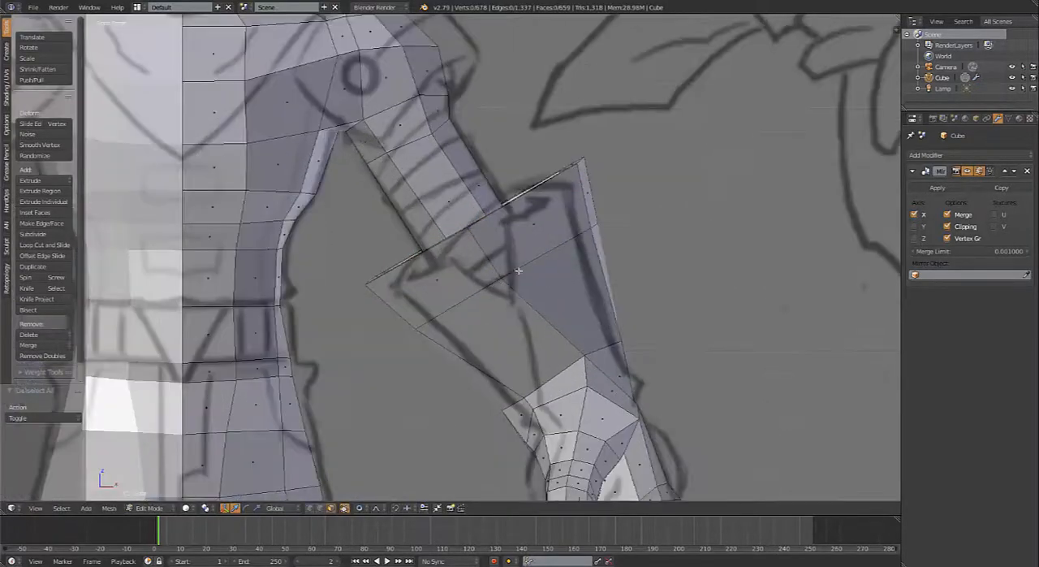
{"action": "middle_click_drag", "start_coordinate": [497, 282], "coordinate": [551, 305]}
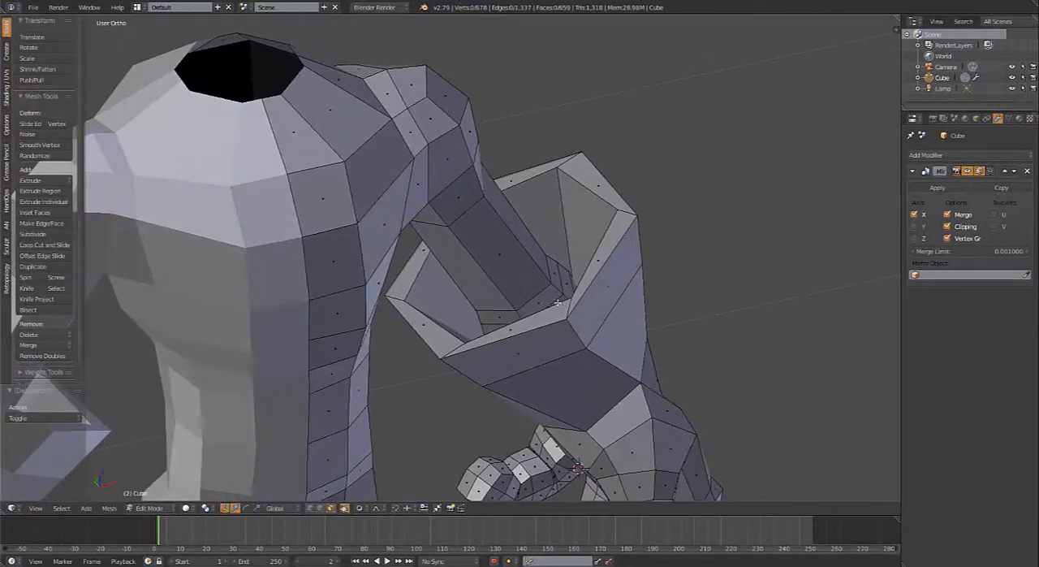
{"action": "right_click", "coordinate": [558, 302], "text": "alt"}
{"action": "right_click", "coordinate": [598, 281], "text": "alt+shift"}
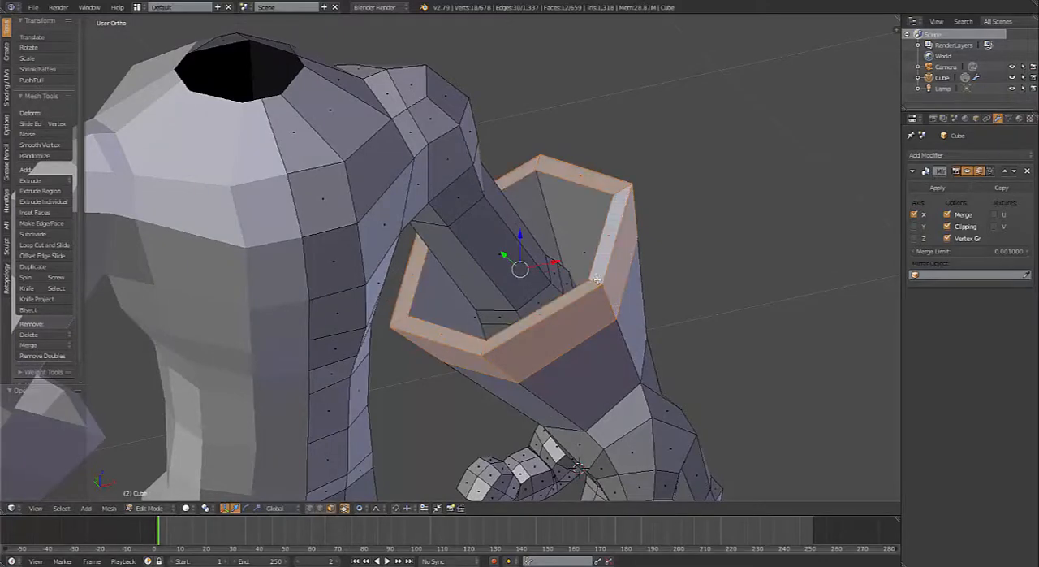
{"action": "key", "text": "KP_1"}
{"action": "key", "text": "r"}
{"action": "key", "text": "r"}
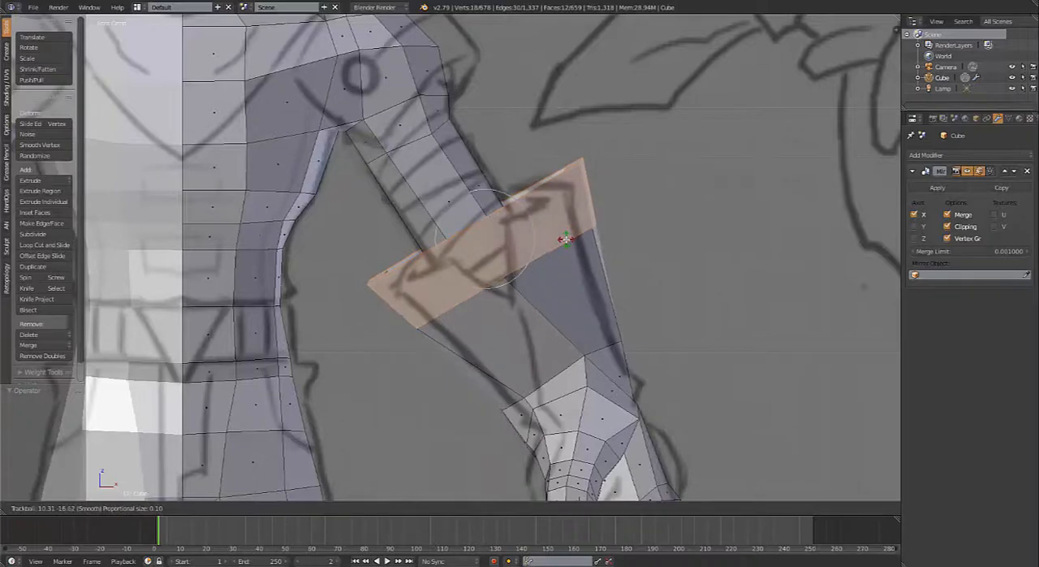
{"action": "left_click", "coordinate": [566, 241]}
{"action": "mouse_move", "coordinate": [494, 227]}
{"action": "middle_mouse_down"}
{"action": "mouse_move", "coordinate": [516, 250]}
{"action": "mouse_move", "coordinate": [487, 274]}
{"action": "middle_mouse_up"}
Step: Switch to edge selection, select the front and back edges across the forearm's rim, and bevel them by 0.068 with 1 segment
{"action": "key", "text": "ctrl+Tab"}
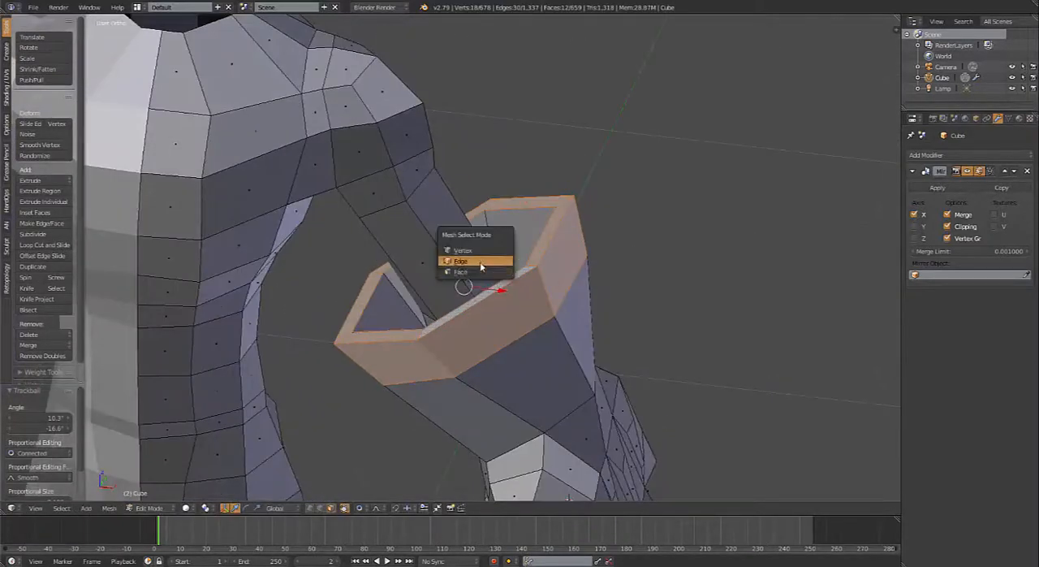
{"action": "left_click", "coordinate": [479, 262]}
{"action": "left_click", "coordinate": [423, 330], "text": "alt"}
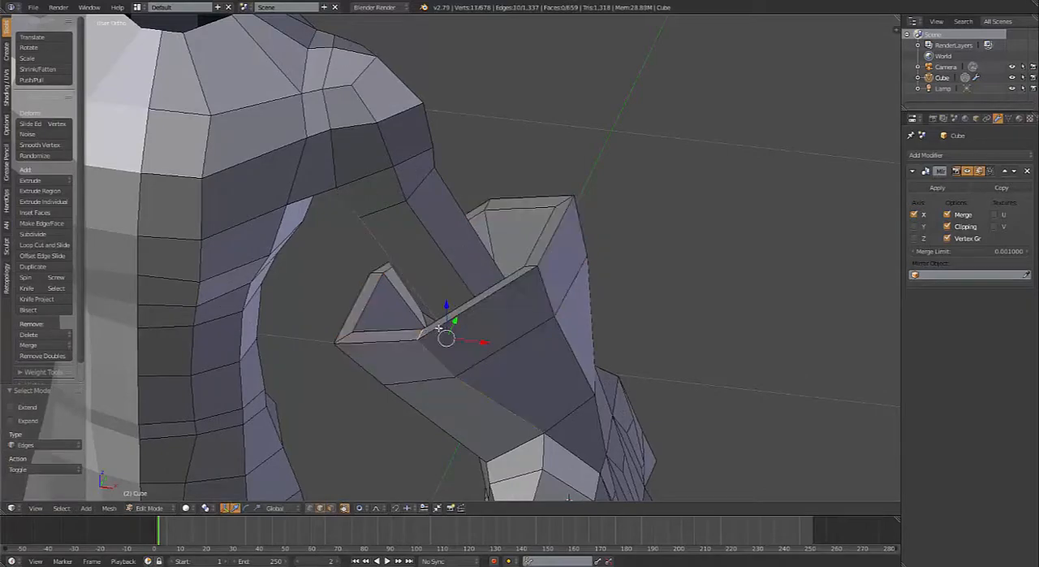
{"action": "left_click", "coordinate": [422, 333]}
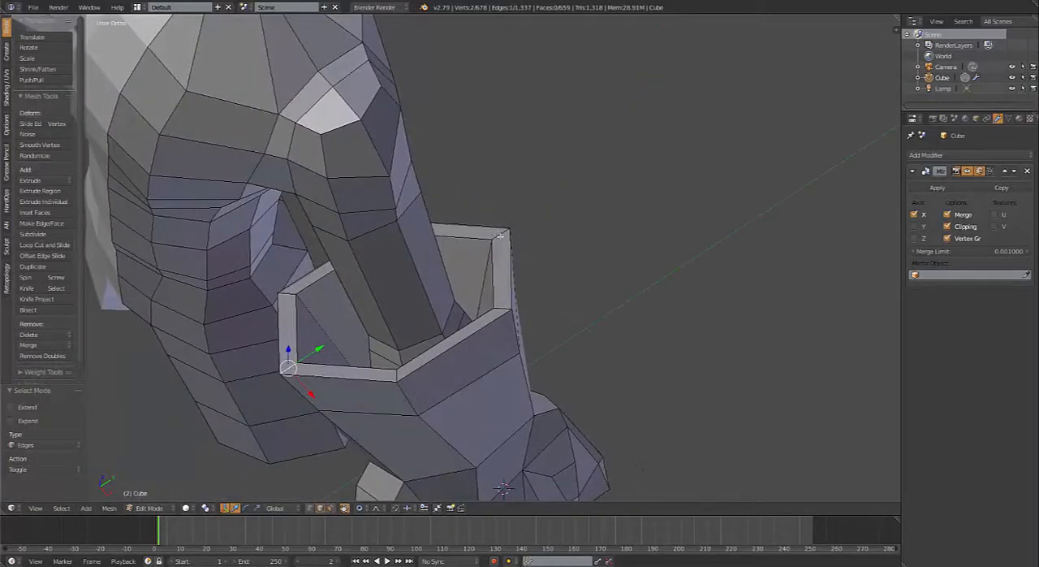
{"action": "right_click", "coordinate": [500, 236], "text": "shift"}
{"action": "middle_click_drag", "start_coordinate": [500, 235], "coordinate": [545, 270]}
{"action": "key", "text": "ctrl+b"}
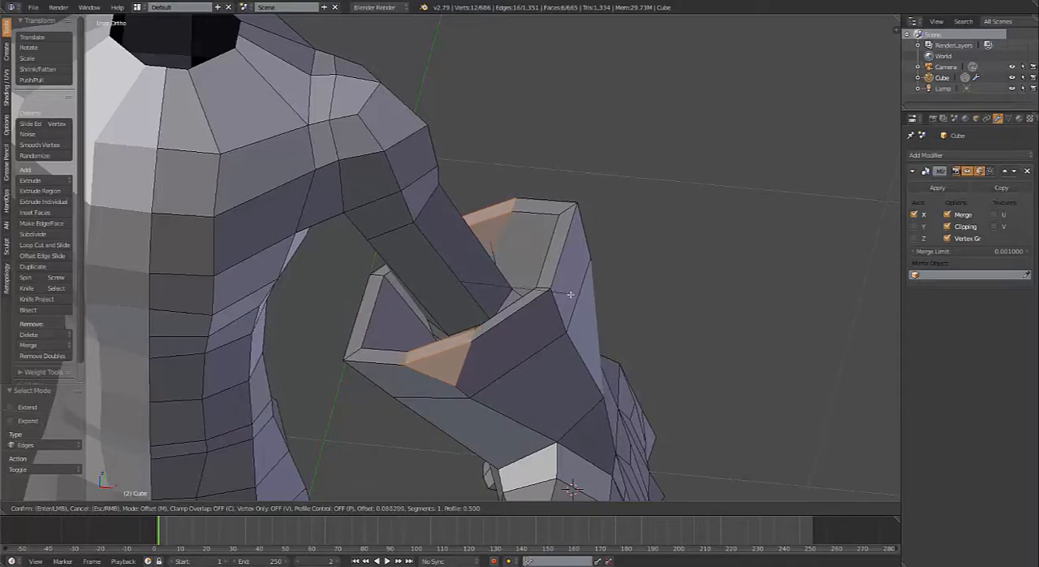
{"action": "left_click", "coordinate": [569, 294]}
Step: Delete the faces created by the bevel to open notches in the front and back of the forearm's rim
{"action": "middle_click_drag", "start_coordinate": [525, 296], "coordinate": [478, 289]}
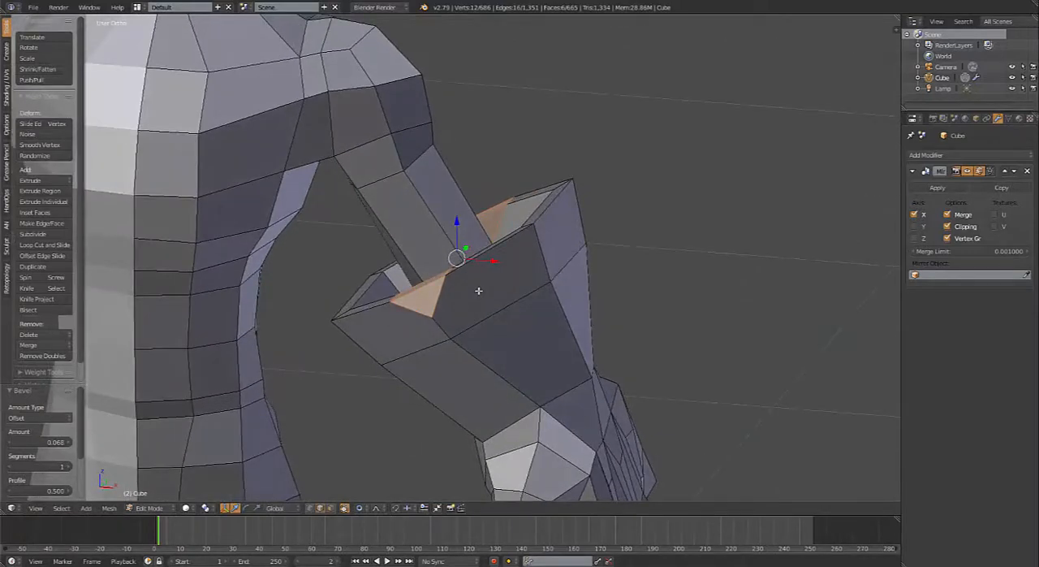
{"action": "key", "text": "x"}
{"action": "left_click", "coordinate": [477, 304]}
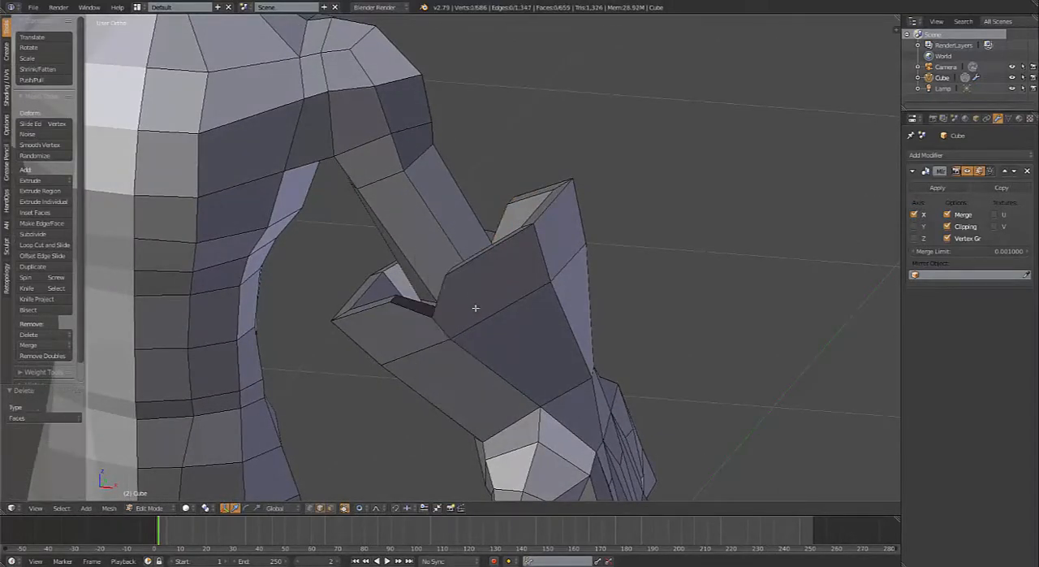
Step: Fill the exposed gaps between the outer and inner walls of the front and back rim notches with new faces
{"action": "middle_click_drag", "start_coordinate": [477, 304], "coordinate": [512, 209]}
{"action": "right_click", "coordinate": [505, 301]}
{"action": "key", "text": "f"}
{"action": "key", "text": "f"}
{"action": "right_click", "coordinate": [510, 205]}
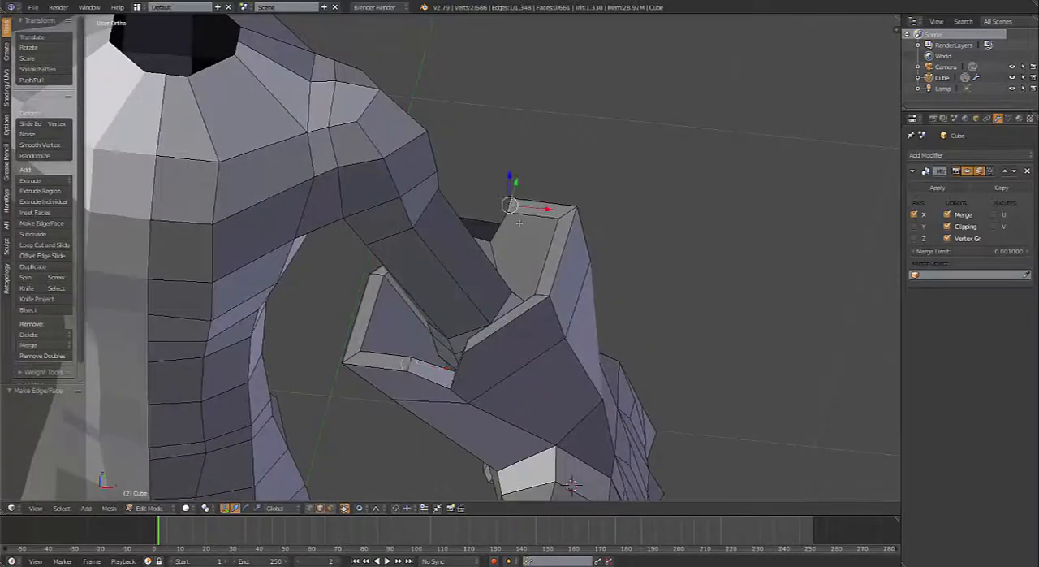
{"action": "key", "text": "f"}
{"action": "key", "text": "f"}
{"action": "middle_click_drag", "start_coordinate": [514, 259], "coordinate": [503, 256]}
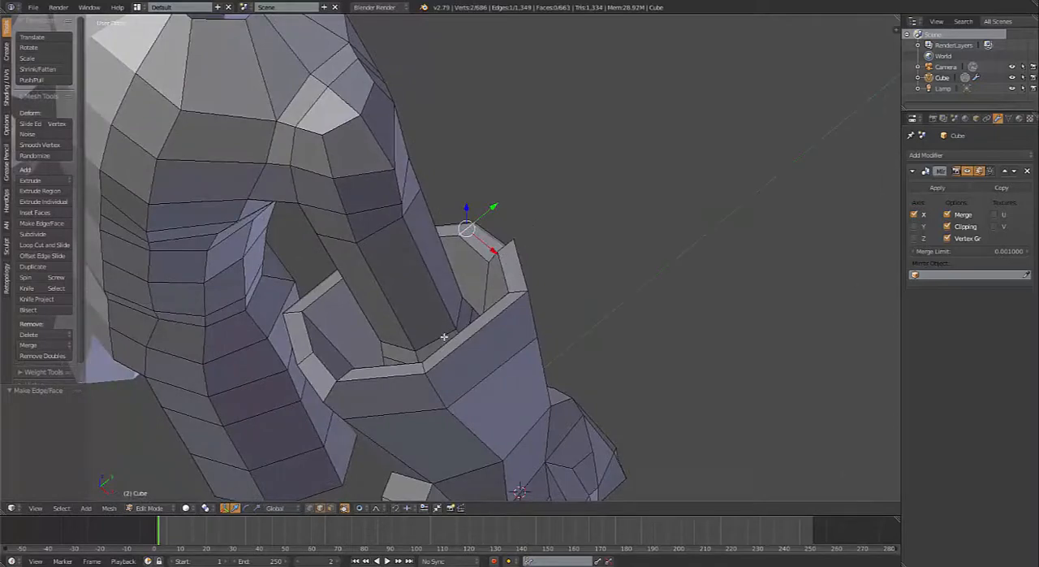
Step: Knife-cut a new edge loop around the outside of the forearm flare, running through the lower corners of both notches
{"action": "middle_click_drag", "start_coordinate": [444, 336], "coordinate": [523, 278]}
{"action": "middle_click_drag", "start_coordinate": [557, 219], "coordinate": [523, 259]}
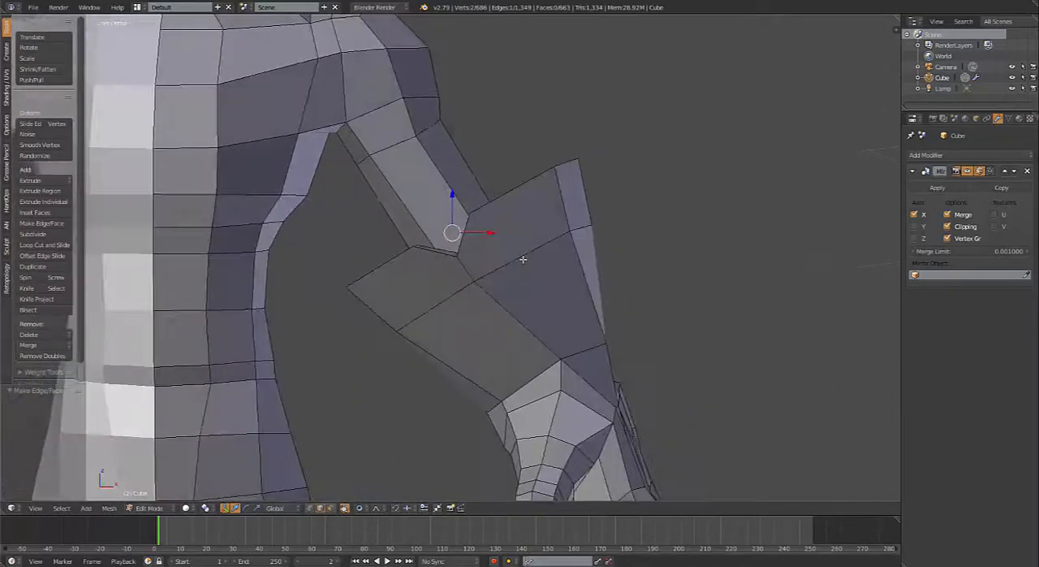
{"action": "key", "text": "k"}
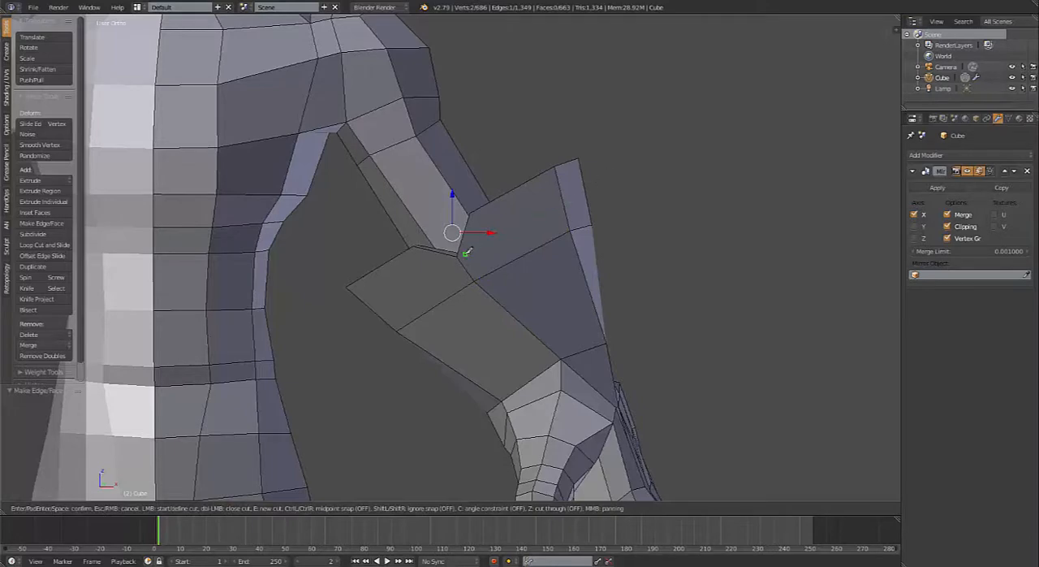
{"action": "left_click", "coordinate": [586, 199]}
{"action": "middle_click_drag", "start_coordinate": [647, 195], "coordinate": [454, 238]}
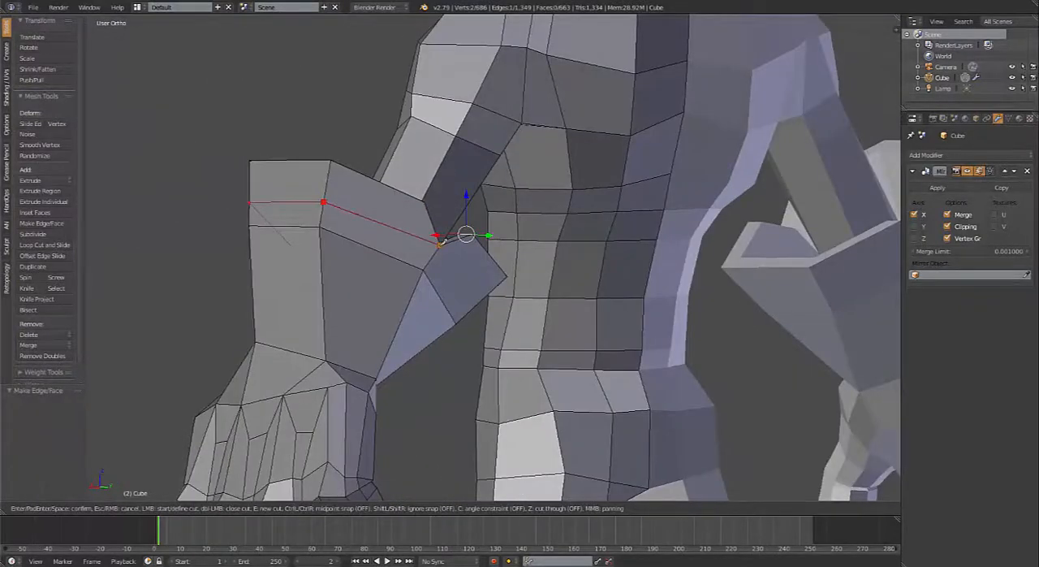
{"action": "middle_click_drag", "start_coordinate": [471, 279], "coordinate": [471, 227]}
{"action": "left_click", "coordinate": [466, 216]}
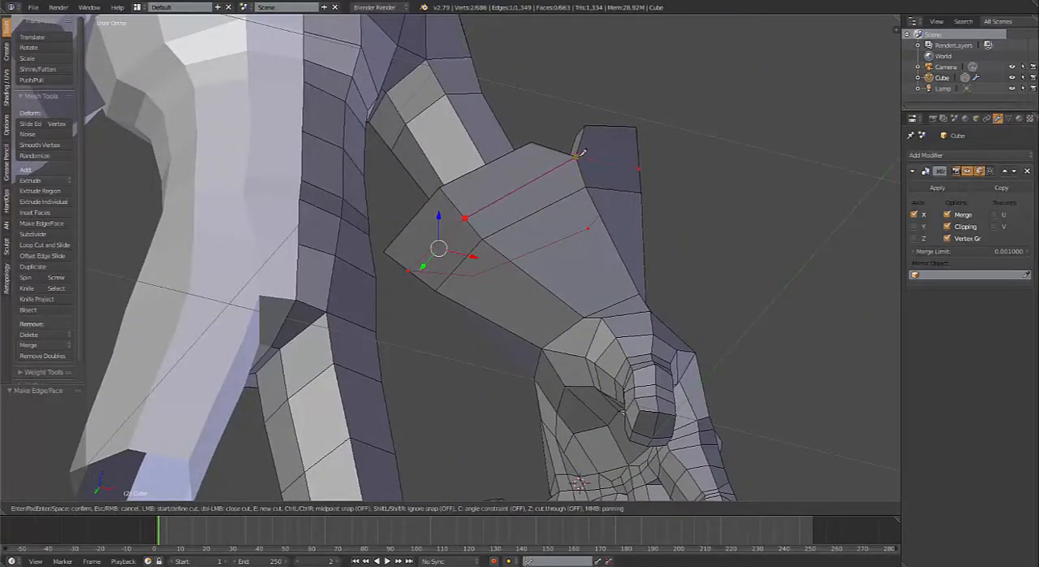
{"action": "middle_click_drag", "start_coordinate": [592, 176], "coordinate": [536, 198]}
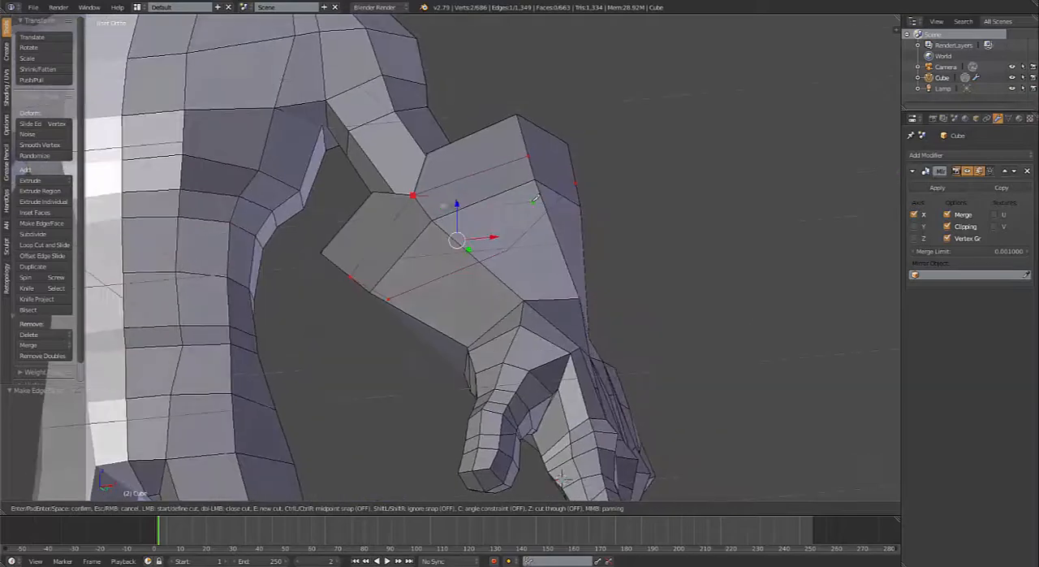
{"action": "key", "text": "Return"}
Step: Switch to vertex selection and examine the new cut's vertex at the front notch's lower corner in solid and wireframe shading
{"action": "scroll", "coordinate": [541, 291], "scroll_direction": "up", "scroll_amount": 8}
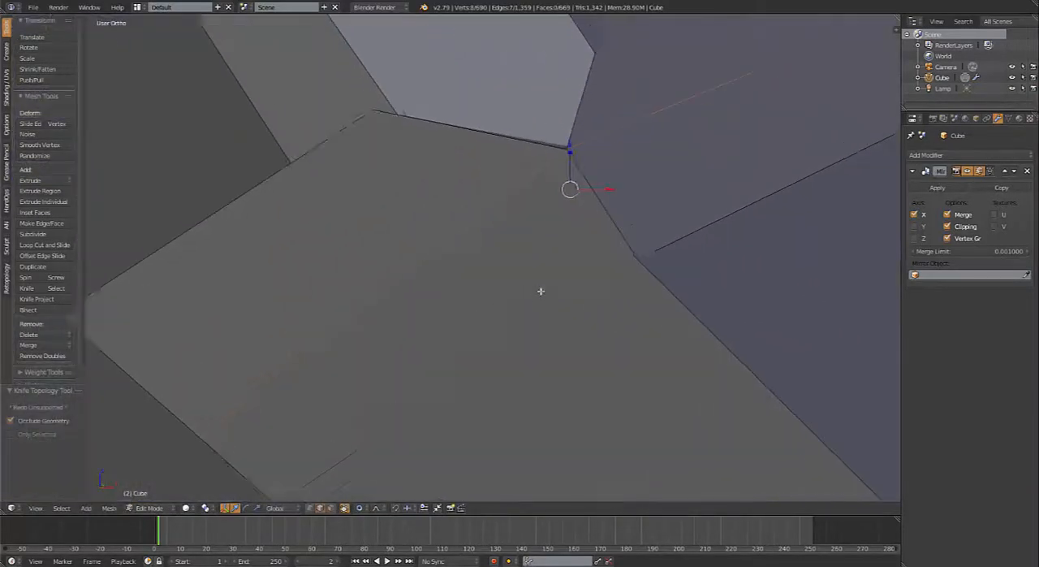
{"action": "scroll", "coordinate": [541, 291], "scroll_direction": "up", "scroll_amount": 4}
{"action": "middle_click_drag", "start_coordinate": [652, 168], "coordinate": [482, 336], "text": "shift"}
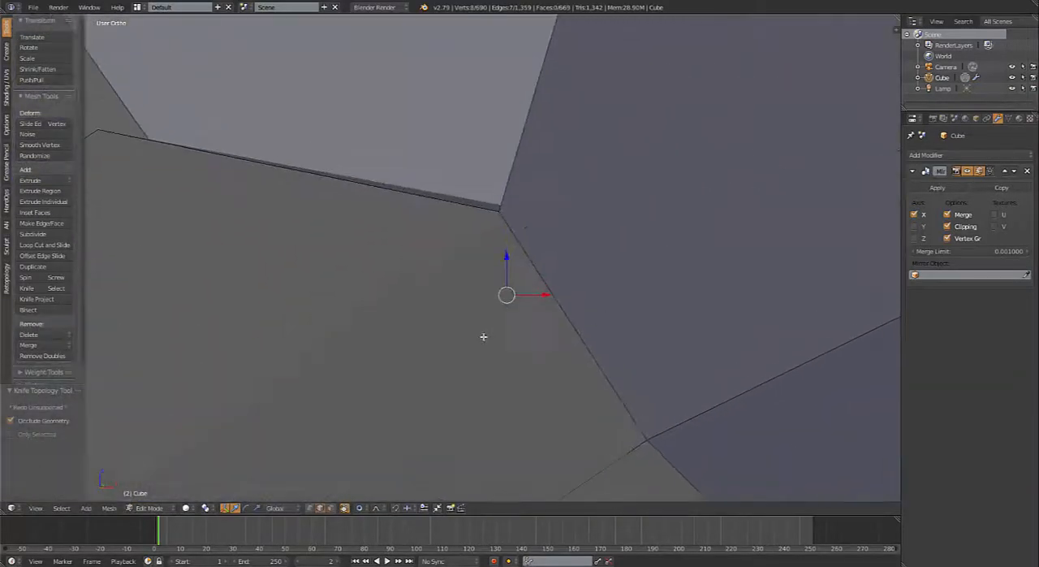
{"action": "scroll", "coordinate": [487, 334], "scroll_direction": "up", "scroll_amount": 8}
{"action": "scroll", "coordinate": [541, 348], "scroll_direction": "down", "scroll_amount": 5}
{"action": "key", "text": "Tab"}
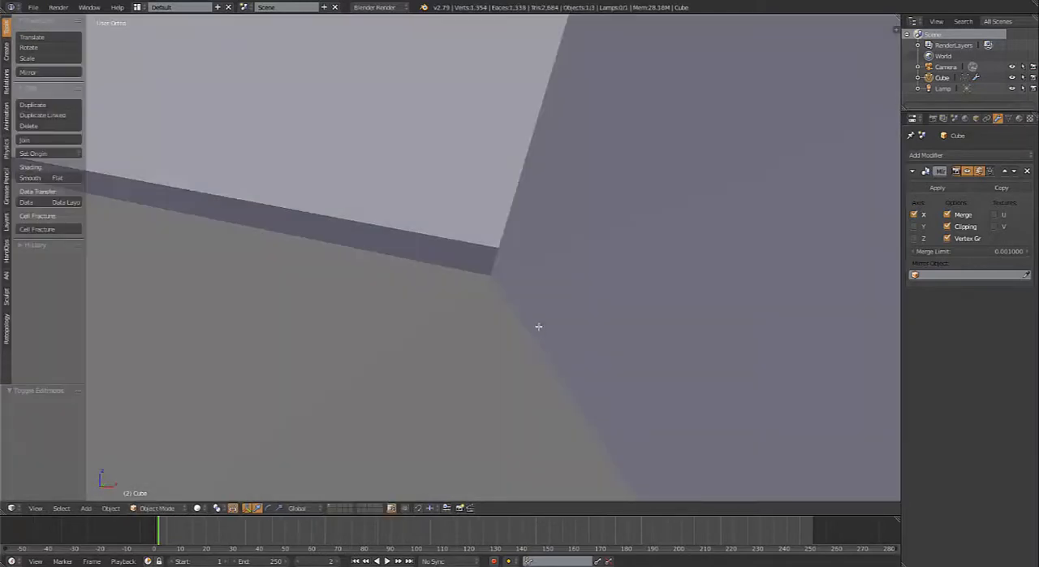
{"action": "key", "text": "Tab"}
{"action": "key", "text": "ctrl+Tab"}
{"action": "left_click", "coordinate": [526, 311]}
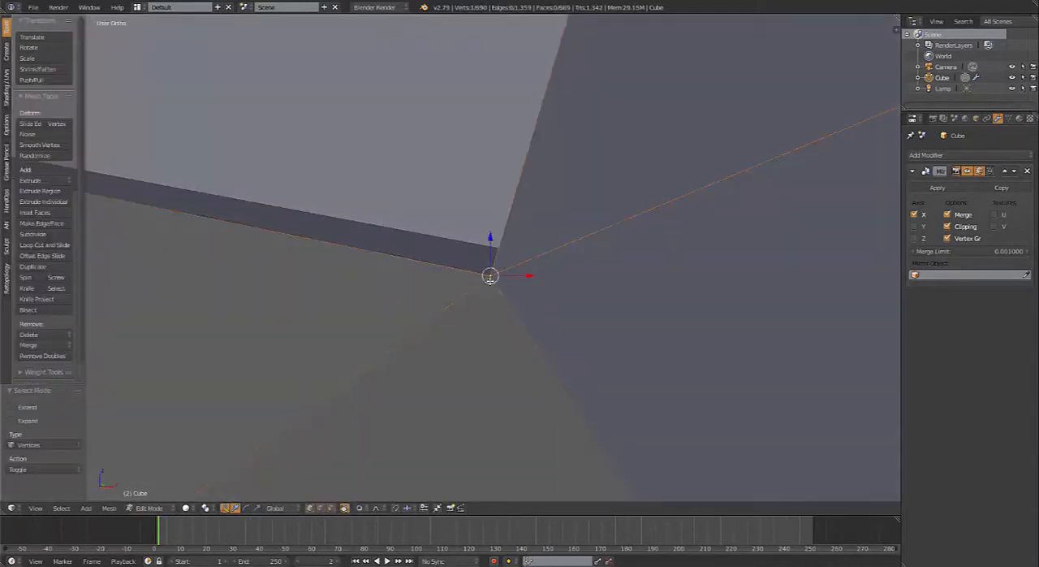
{"action": "key", "text": "z"}
{"action": "scroll", "coordinate": [513, 321], "scroll_direction": "down", "scroll_amount": 7}
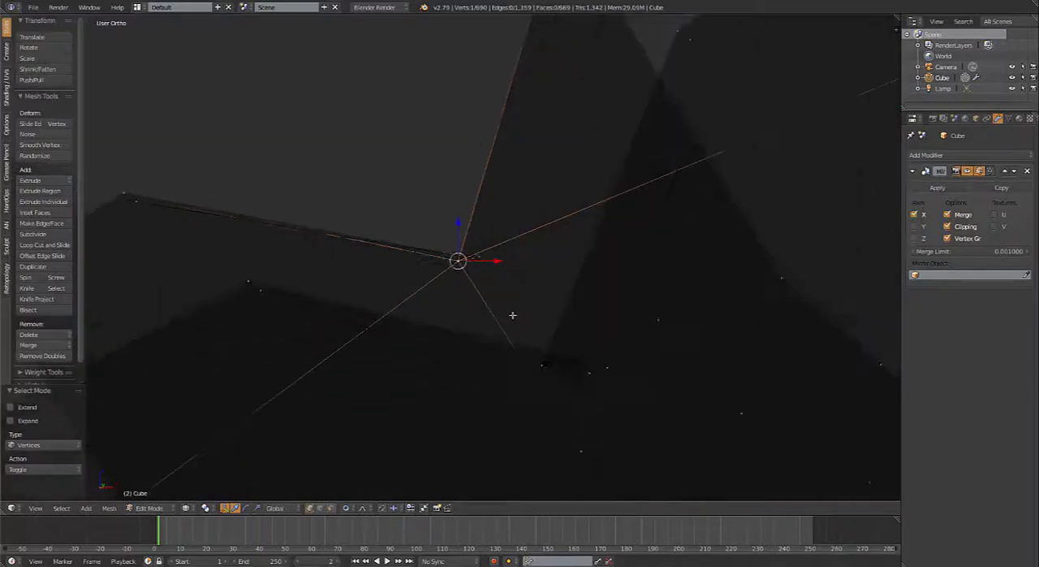
{"action": "key", "text": "z"}
{"action": "scroll", "coordinate": [523, 301], "scroll_direction": "down", "scroll_amount": 7}
{"action": "mouse_move", "coordinate": [524, 300]}
{"action": "middle_mouse_down"}
{"action": "mouse_move", "coordinate": [505, 278]}
{"action": "mouse_move", "coordinate": [414, 261]}
{"action": "mouse_move", "coordinate": [448, 280]}
{"action": "middle_mouse_up"}
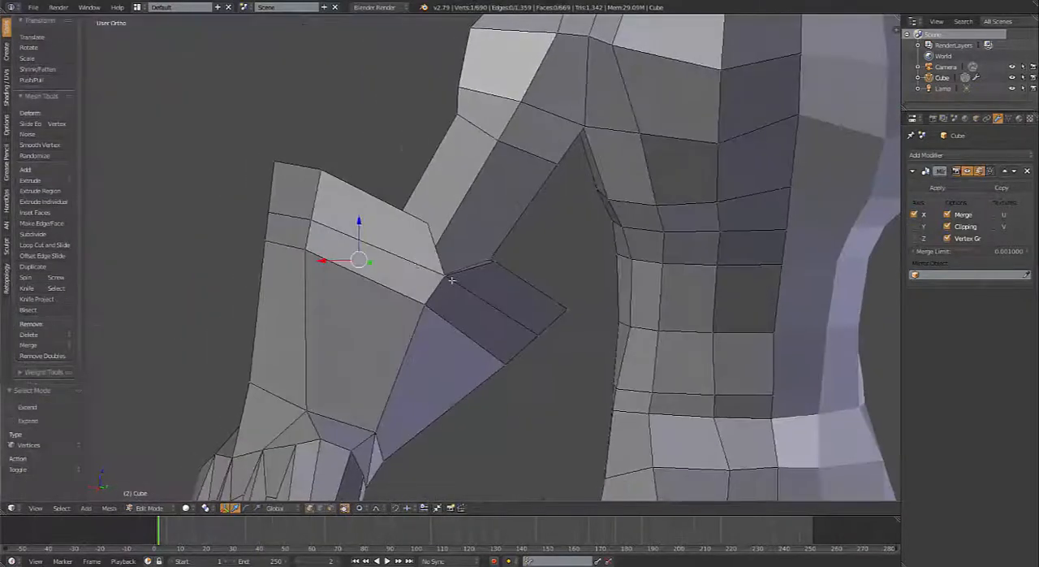
Step: Examine the cut's vertex at the back notch's lower corner in solid and wireframe shading, including the inside of the flare
{"action": "right_click", "coordinate": [448, 278]}
{"action": "key", "text": "z"}
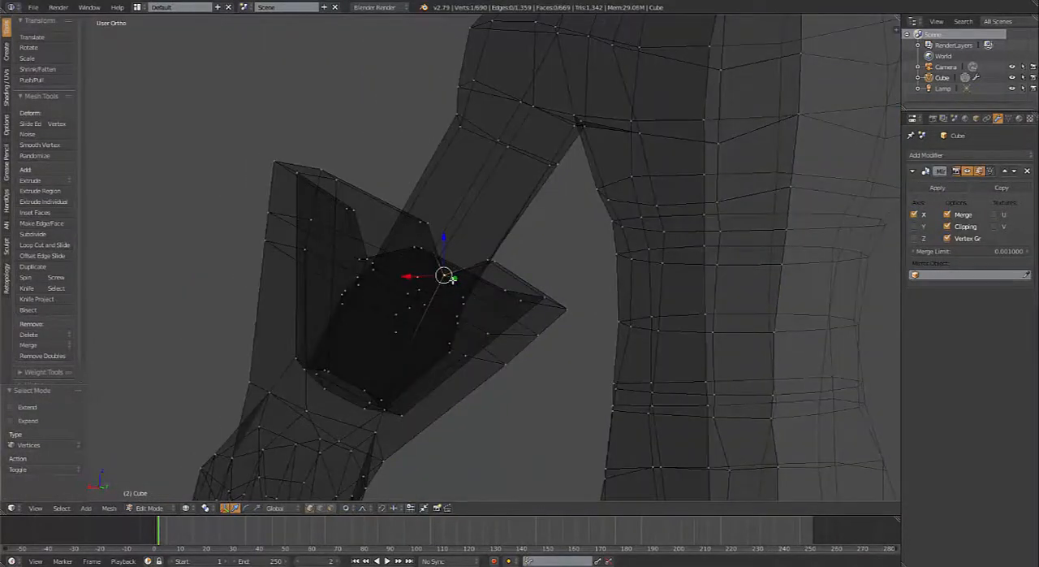
{"action": "key", "text": "z"}
{"action": "scroll", "coordinate": [452, 281], "scroll_direction": "up", "scroll_amount": 7}
{"action": "key", "text": "z"}
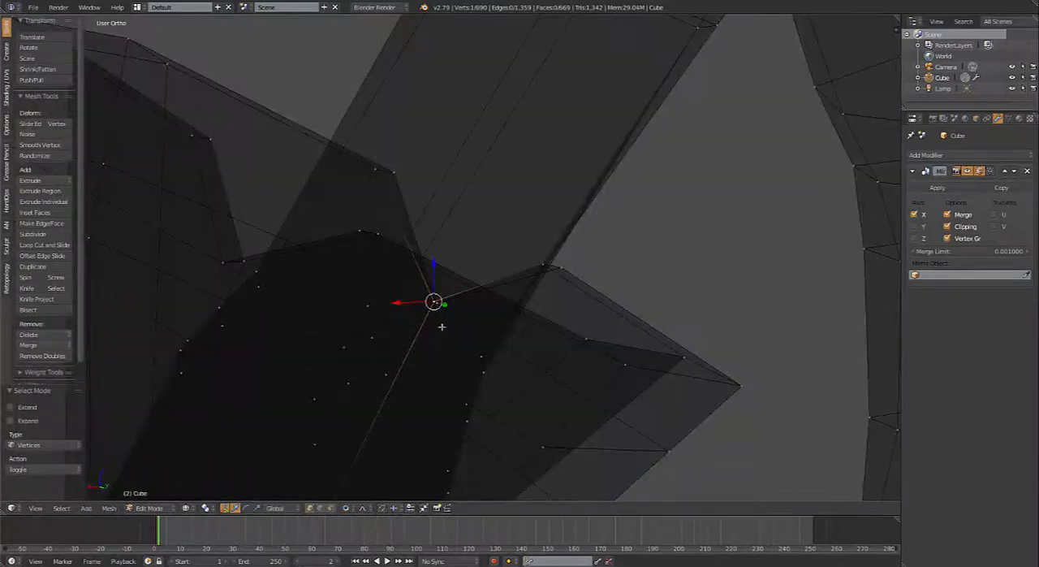
{"action": "mouse_move", "coordinate": [441, 327]}
{"action": "middle_mouse_down"}
{"action": "mouse_move", "coordinate": [469, 346]}
{"action": "mouse_move", "coordinate": [513, 350]}
{"action": "middle_mouse_up"}
{"action": "right_click", "coordinate": [514, 353]}
{"action": "key", "text": "z"}
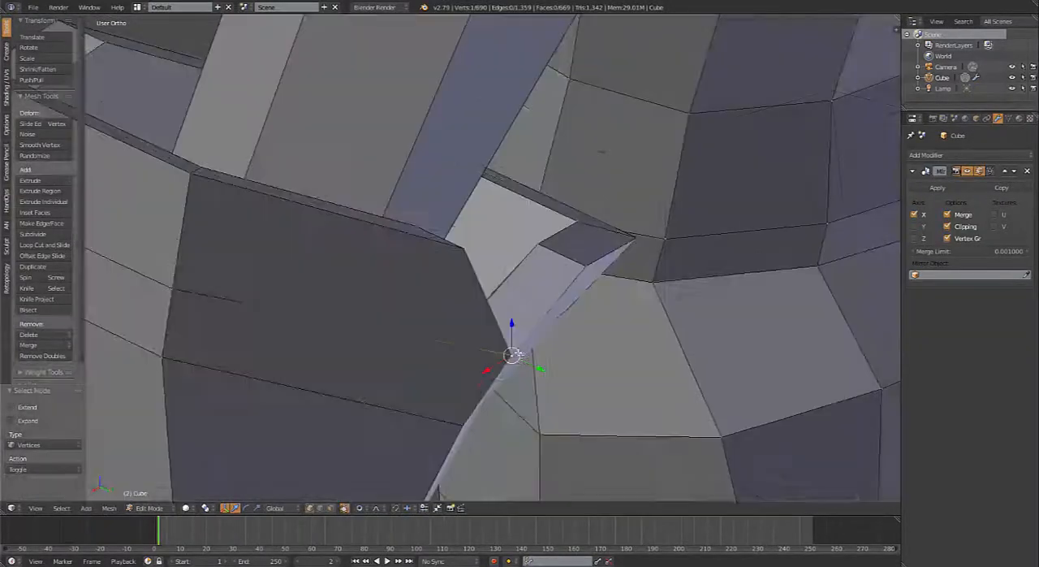
{"action": "scroll", "coordinate": [519, 355], "scroll_direction": "down", "scroll_amount": 5}
{"action": "mouse_move", "coordinate": [513, 308]}
{"action": "middle_mouse_down"}
{"action": "mouse_move", "coordinate": [451, 280]}
{"action": "mouse_move", "coordinate": [407, 283]}
{"action": "mouse_move", "coordinate": [388, 250]}
{"action": "mouse_move", "coordinate": [410, 268]}
{"action": "mouse_move", "coordinate": [384, 295]}
{"action": "mouse_move", "coordinate": [457, 325]}
{"action": "middle_mouse_up"}
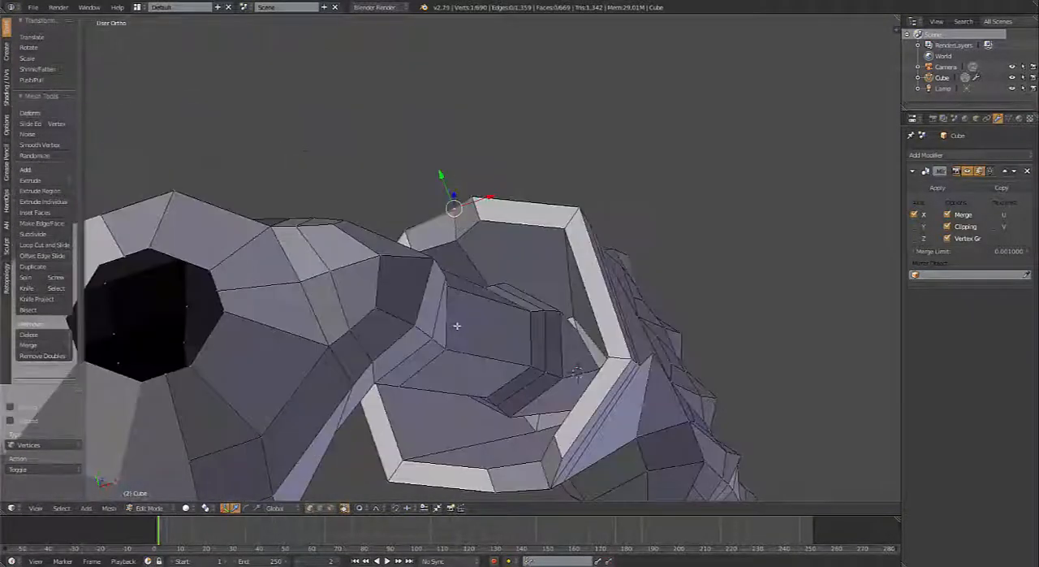
Step: Try to connect the notch-corner vertices across the forearm's inner wall with Vertex Connect Path, and undo the attempts
{"action": "key", "text": "k"}
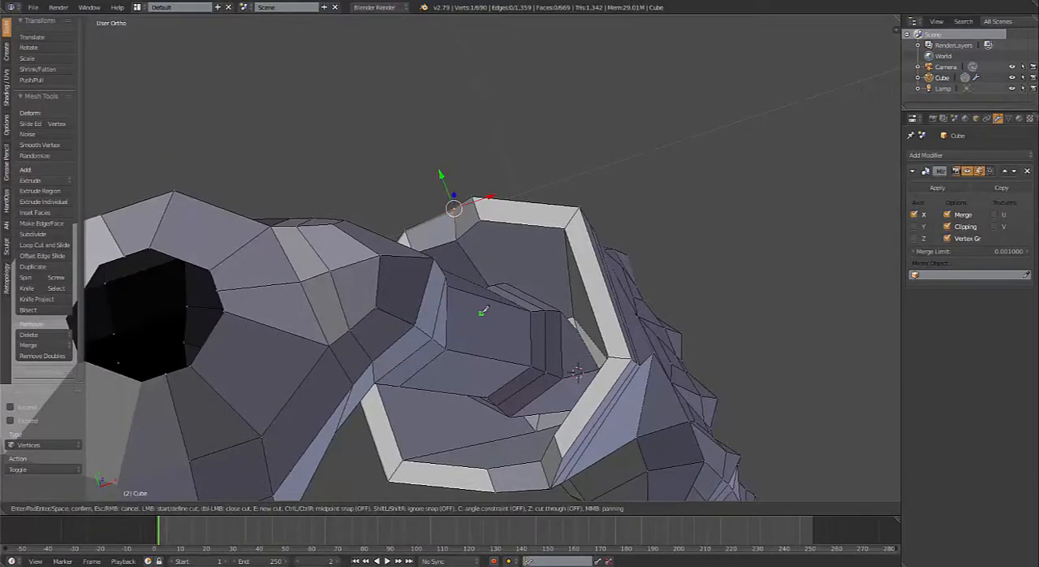
{"action": "key", "text": "Escape"}
{"action": "middle_click_drag", "start_coordinate": [485, 309], "coordinate": [622, 304]}
{"action": "right_click", "coordinate": [661, 269], "text": "shift"}
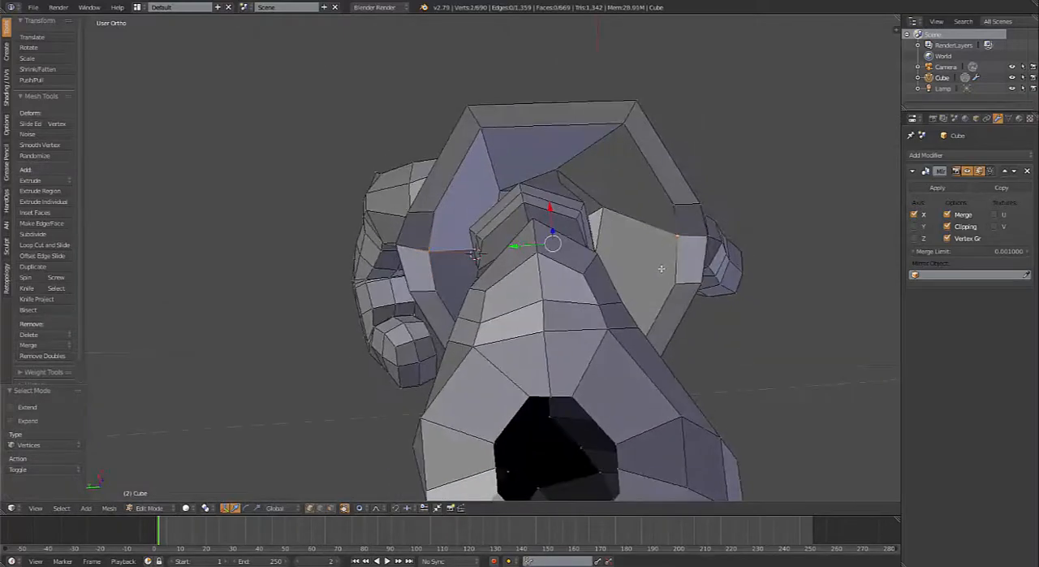
{"action": "key", "text": "j"}
{"action": "middle_click_drag", "start_coordinate": [666, 269], "coordinate": [608, 200]}
{"action": "key", "text": "ctrl+z"}
{"action": "key", "text": "j"}
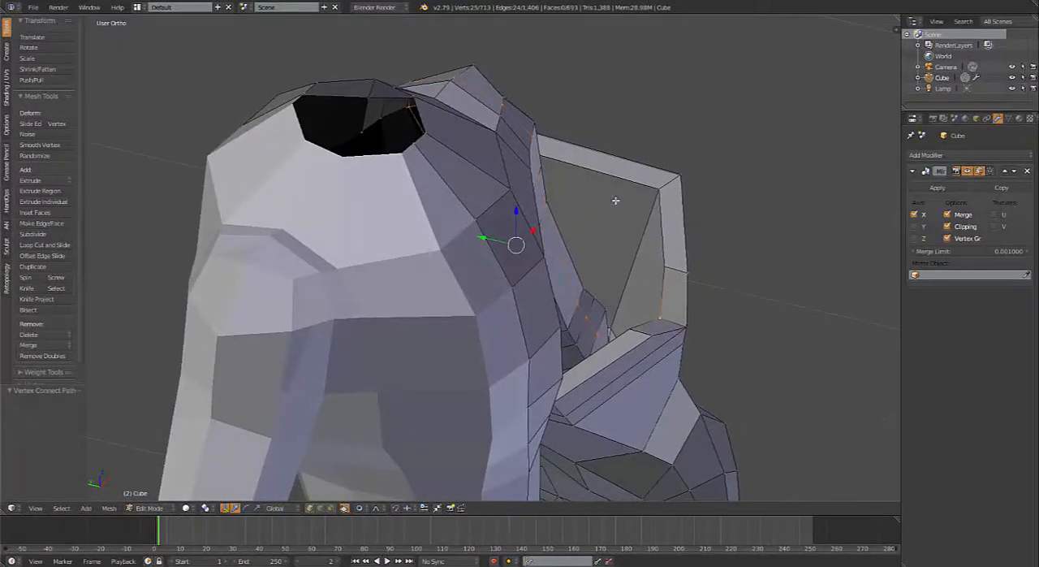
{"action": "key", "text": "ctrl+z"}
{"action": "middle_click_drag", "start_coordinate": [587, 269], "coordinate": [506, 297]}
{"action": "key", "text": "ctrl+l"}
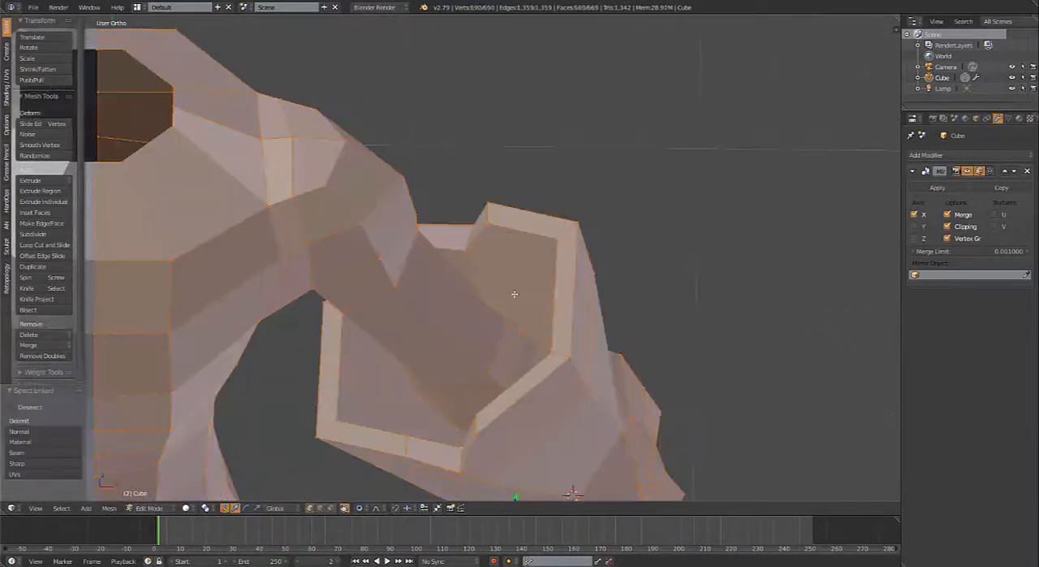
{"action": "key", "text": "k"}
{"action": "key", "text": "Escape"}
{"action": "key", "text": "a"}
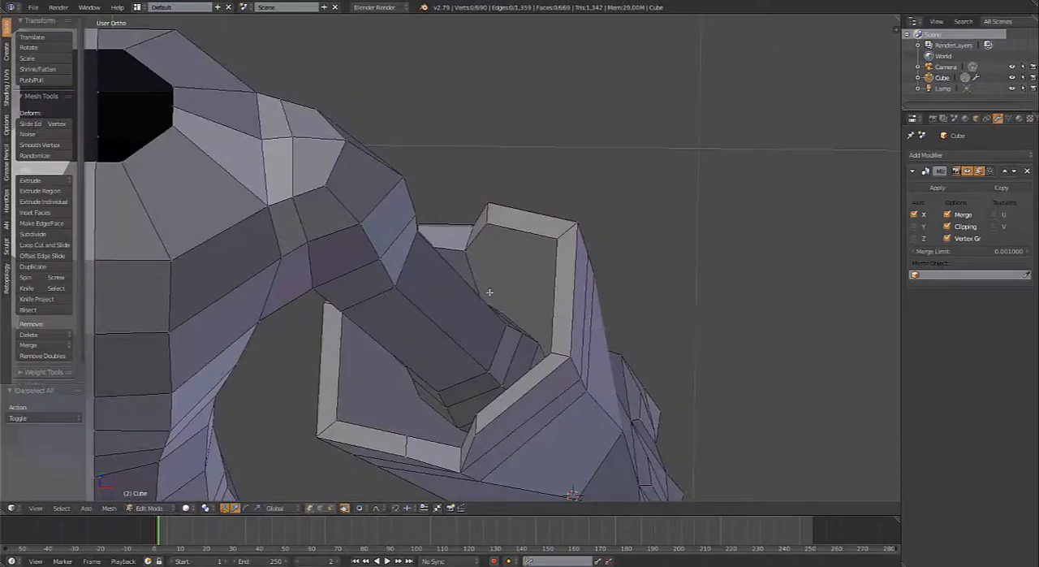
Step: Try to knife-cut across the forearm's inner wall, starting at the back notch
{"action": "key", "text": "k"}
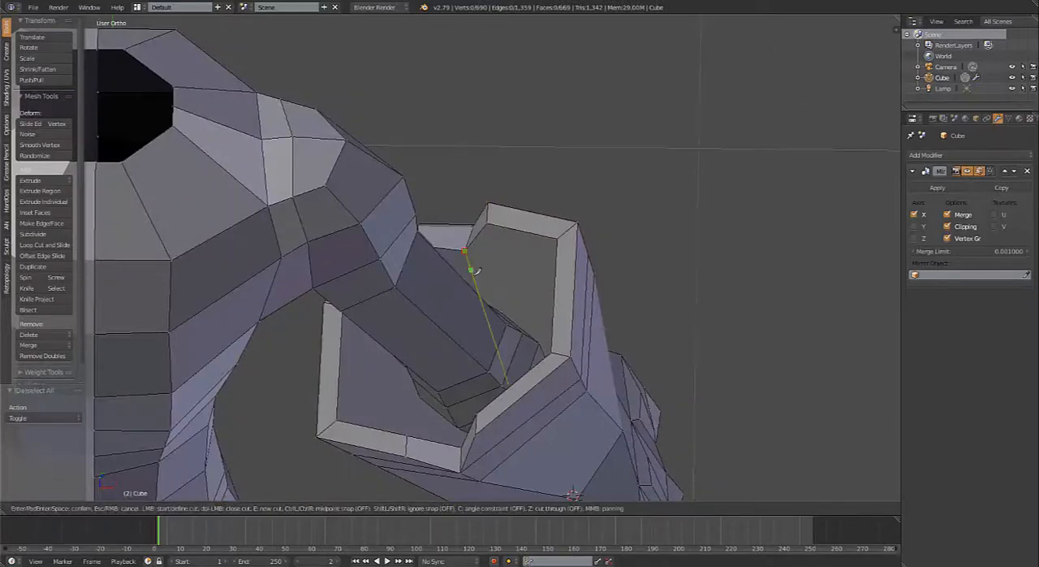
{"action": "left_click", "coordinate": [476, 270]}
{"action": "middle_click_drag", "start_coordinate": [477, 270], "coordinate": [521, 249]}
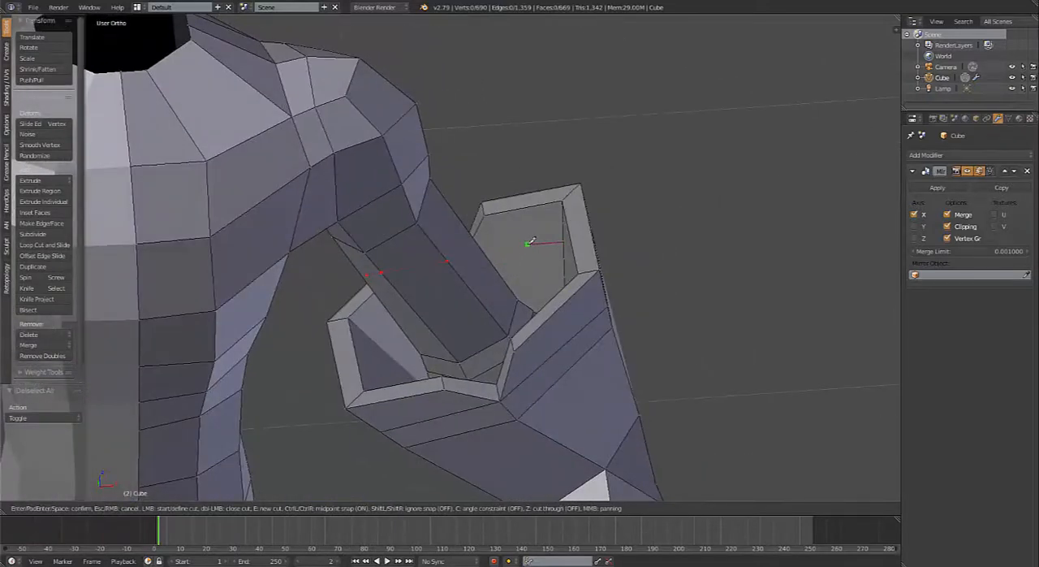
{"action": "key", "text": "Return"}
{"action": "middle_click_drag", "start_coordinate": [528, 242], "coordinate": [502, 295]}
{"action": "scroll", "coordinate": [503, 308], "scroll_direction": "up", "scroll_amount": 4}
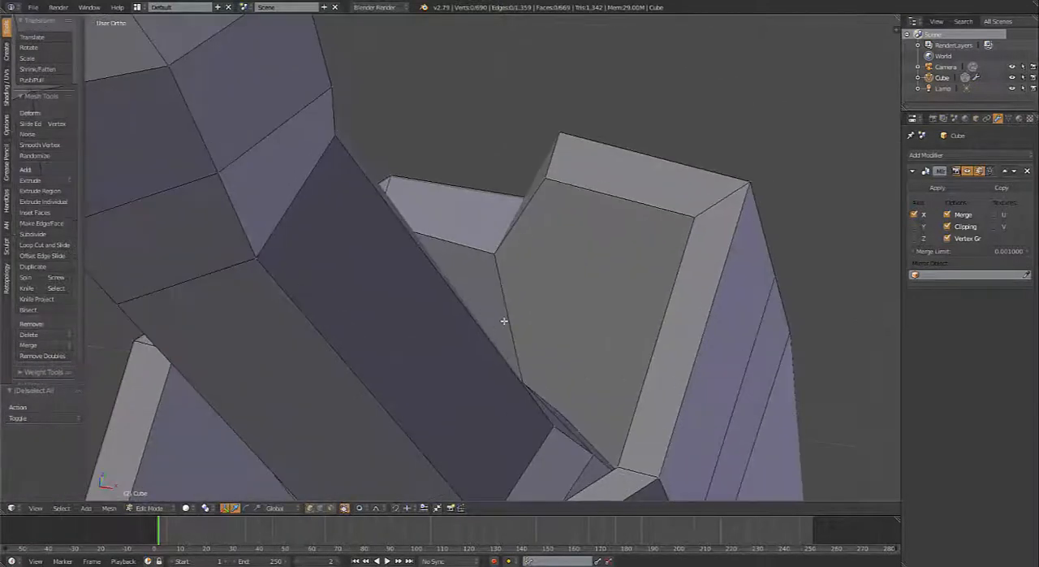
Step: Knife-cut the flare's inner wall from the back notch's corner vertex to the adjacent vertical edge, working in perspective view
{"action": "key", "text": "KP_5"}
{"action": "middle_click_drag", "start_coordinate": [529, 337], "coordinate": [513, 337]}
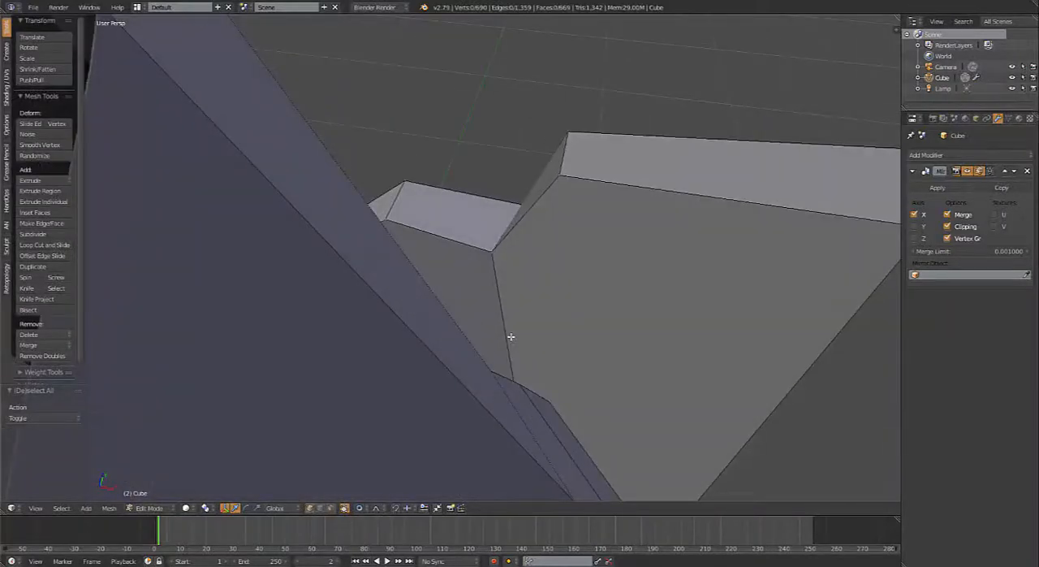
{"action": "key", "text": "k"}
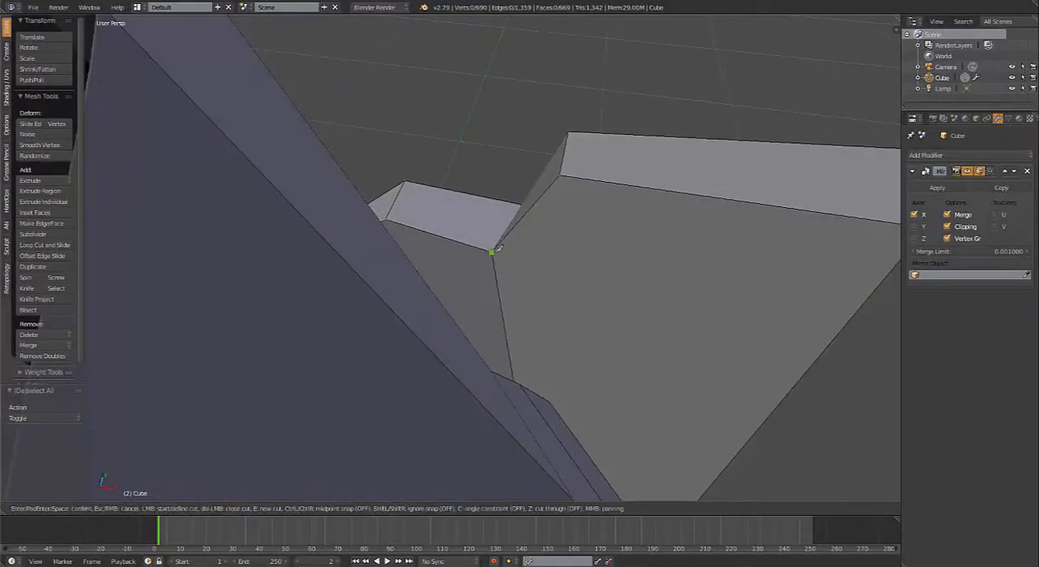
{"action": "middle_click_drag", "start_coordinate": [661, 283], "coordinate": [609, 213]}
{"action": "middle_click_drag", "start_coordinate": [635, 134], "coordinate": [630, 158]}
{"action": "left_click", "coordinate": [638, 168]}
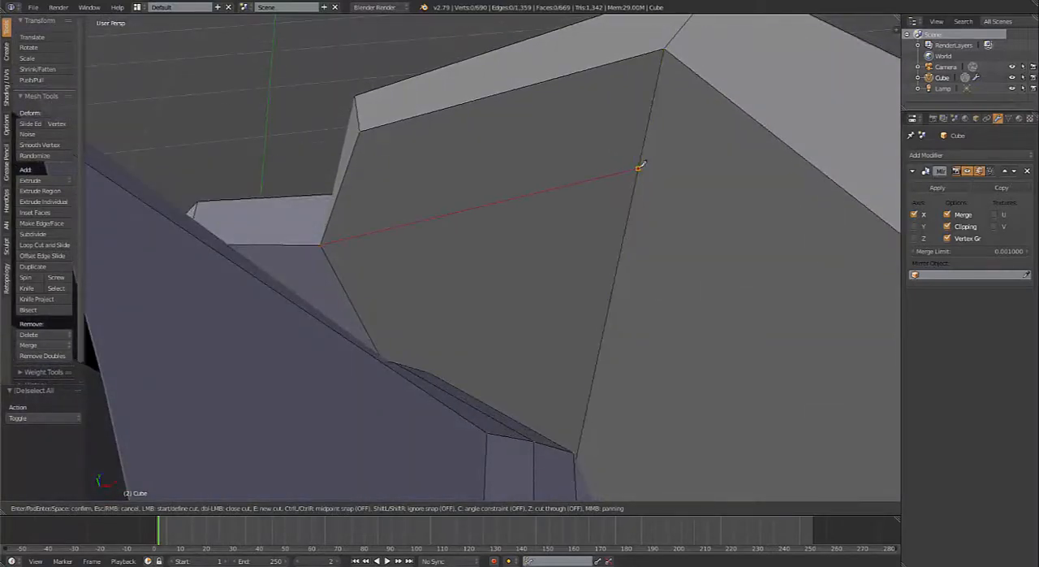
{"action": "key", "text": "Return"}
Step: Continue the knife cut from the new vertex across the next inner-wall faces to the opposite notch corner
{"action": "middle_click_drag", "start_coordinate": [534, 267], "coordinate": [514, 274]}
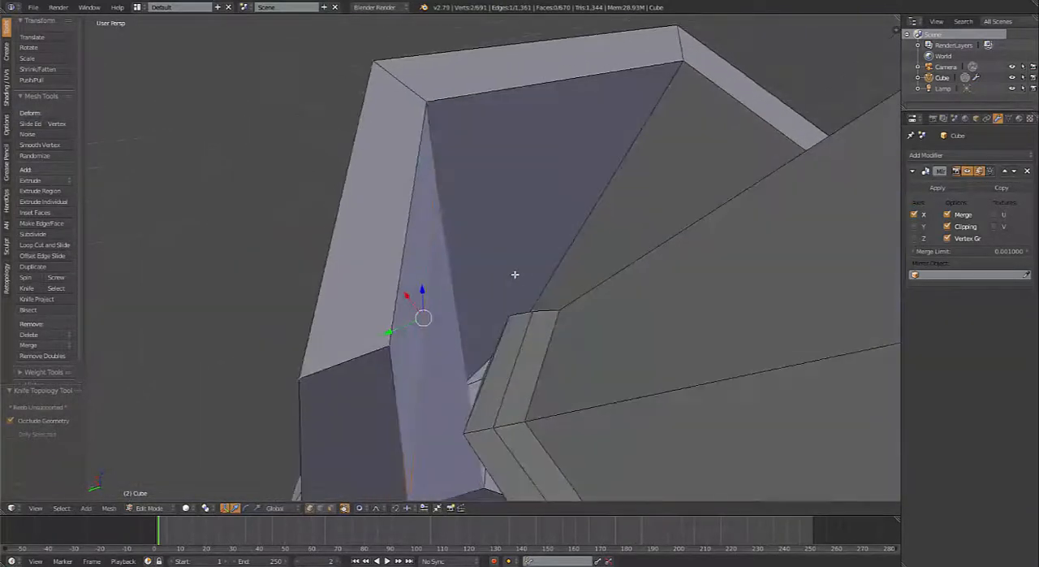
{"action": "key", "text": "k"}
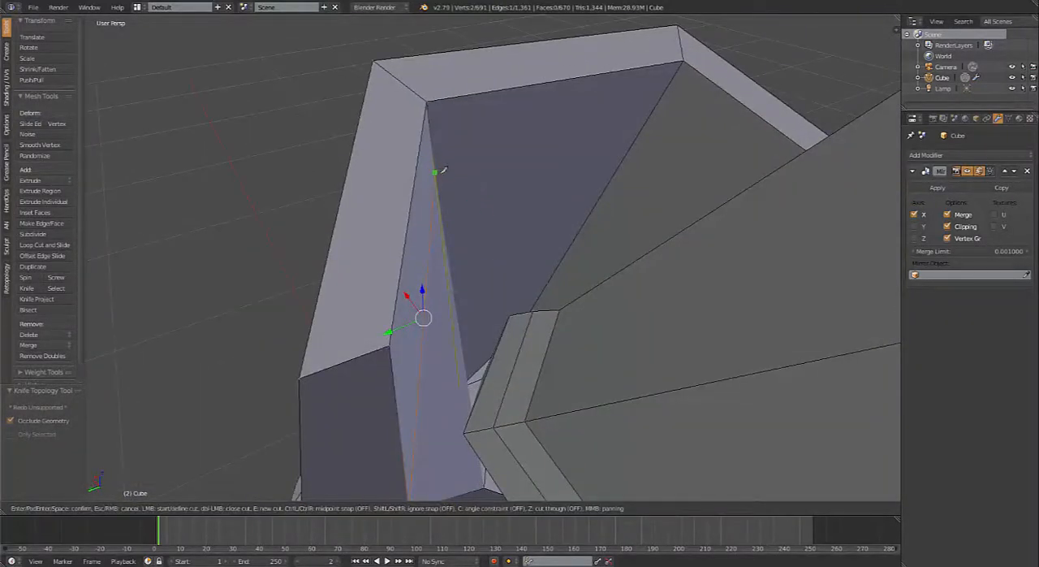
{"action": "middle_click_drag", "start_coordinate": [469, 185], "coordinate": [453, 176]}
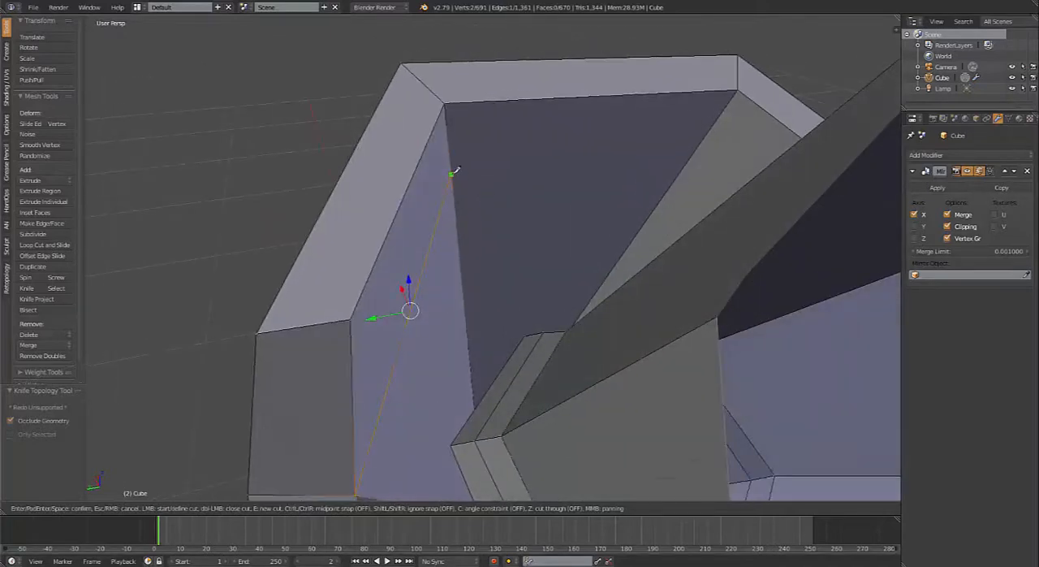
{"action": "left_click", "coordinate": [670, 173]}
{"action": "middle_click_drag", "start_coordinate": [672, 175], "coordinate": [556, 74]}
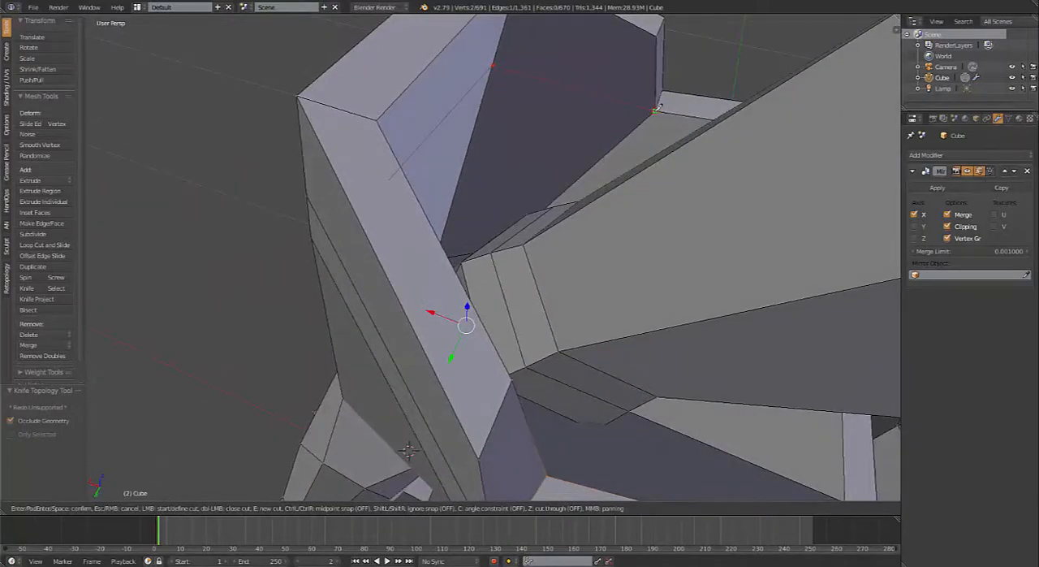
{"action": "key", "text": "Return"}
Step: Examine the completed inner-wall cut and nearby vertices around the flared rim in solid and wireframe shading
{"action": "mouse_move", "coordinate": [617, 114]}
{"action": "middle_mouse_down"}
{"action": "mouse_move", "coordinate": [571, 232]}
{"action": "mouse_move", "coordinate": [505, 179]}
{"action": "mouse_move", "coordinate": [517, 146]}
{"action": "mouse_move", "coordinate": [473, 240]}
{"action": "mouse_move", "coordinate": [557, 304]}
{"action": "mouse_move", "coordinate": [450, 252]}
{"action": "middle_mouse_up"}
{"action": "scroll", "coordinate": [462, 241], "scroll_direction": "up", "scroll_amount": 3}
{"action": "key", "text": "z"}
{"action": "right_click", "coordinate": [456, 215]}
{"action": "key", "text": "z"}
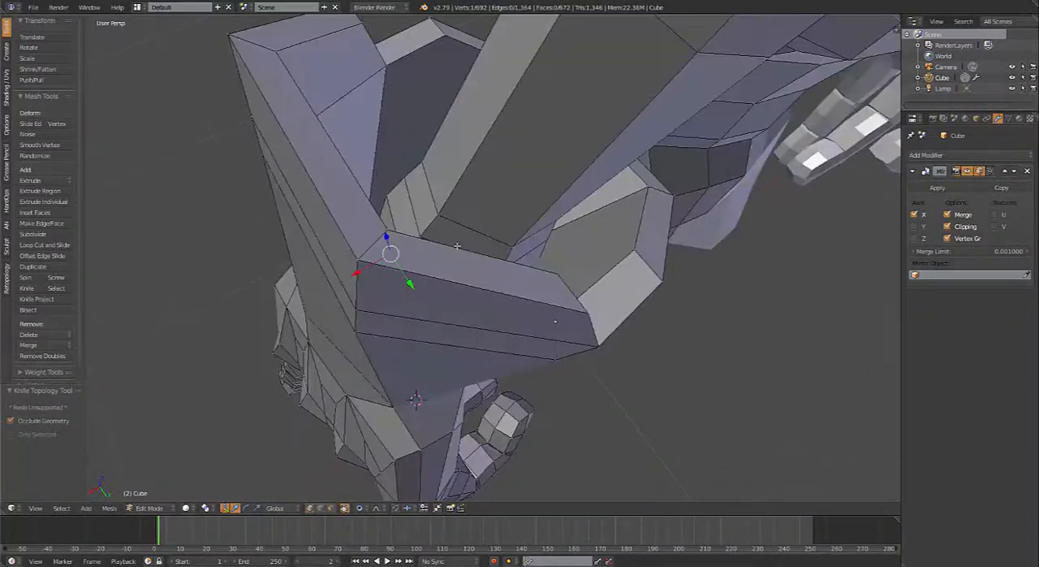
{"action": "scroll", "coordinate": [556, 230], "scroll_direction": "down", "scroll_amount": 1}
{"action": "key", "text": "z"}
{"action": "middle_click_drag", "start_coordinate": [553, 286], "coordinate": [524, 172]}
{"action": "right_click", "coordinate": [673, 132]}
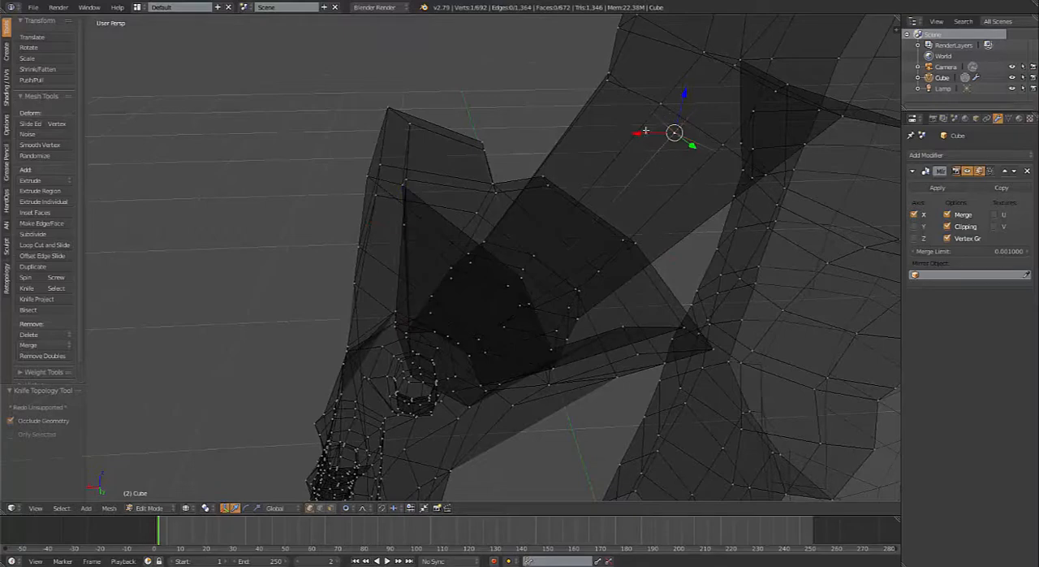
{"action": "key", "text": "z"}
{"action": "middle_click_drag", "start_coordinate": [479, 227], "coordinate": [487, 250]}
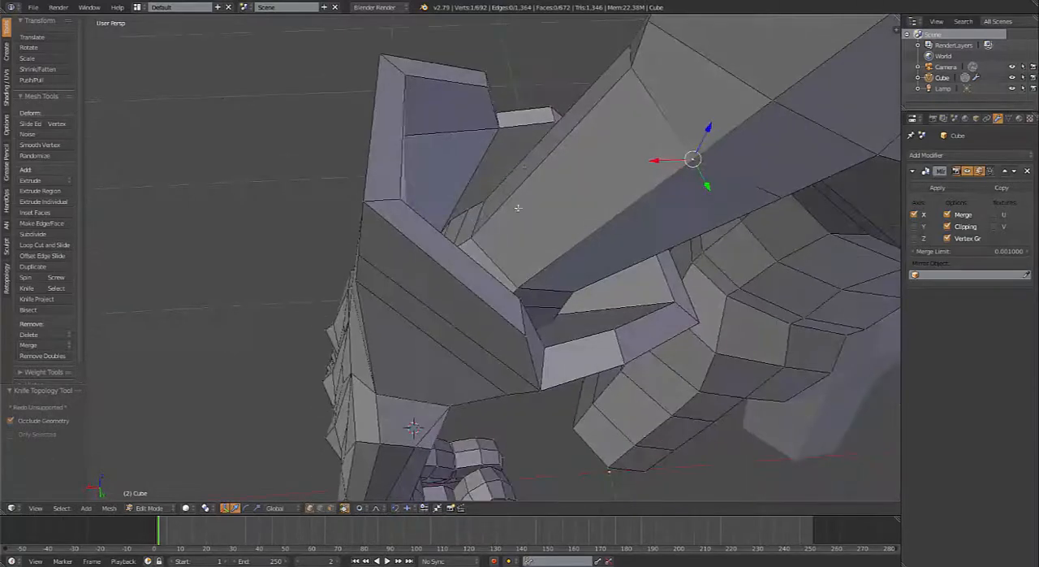
{"action": "middle_click_drag", "start_coordinate": [517, 208], "coordinate": [480, 255]}
{"action": "key", "text": "k"}
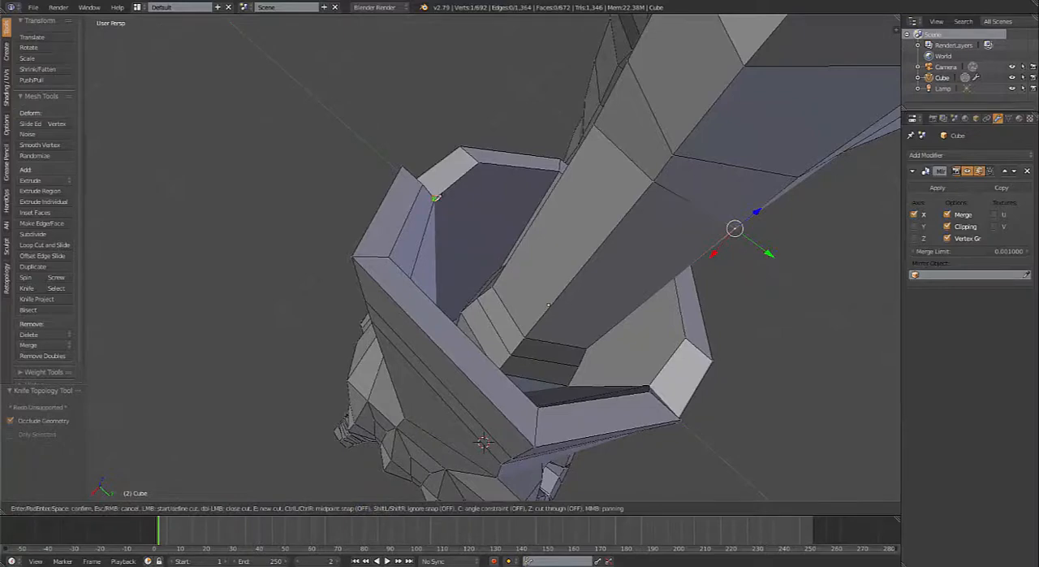
{"action": "middle_click_drag", "start_coordinate": [451, 222], "coordinate": [423, 259]}
{"action": "middle_click_drag", "start_coordinate": [578, 304], "coordinate": [570, 353]}
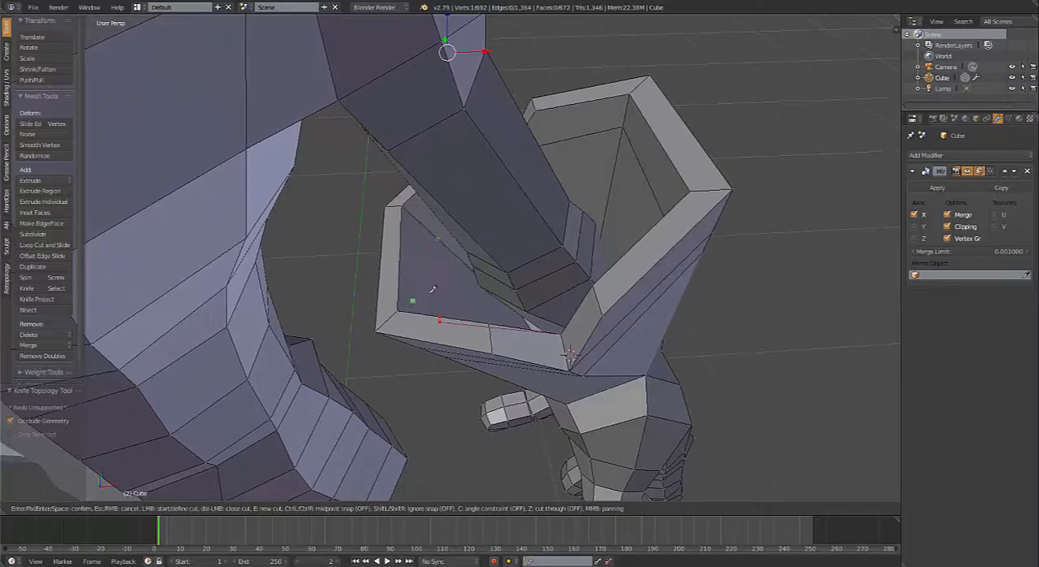
{"action": "middle_click_drag", "start_coordinate": [476, 281], "coordinate": [475, 352]}
{"action": "key", "text": "Escape"}
Step: Knife-cut from the notch corner to the next vertical edge of the inner wall, toward the body
{"action": "key", "text": "k"}
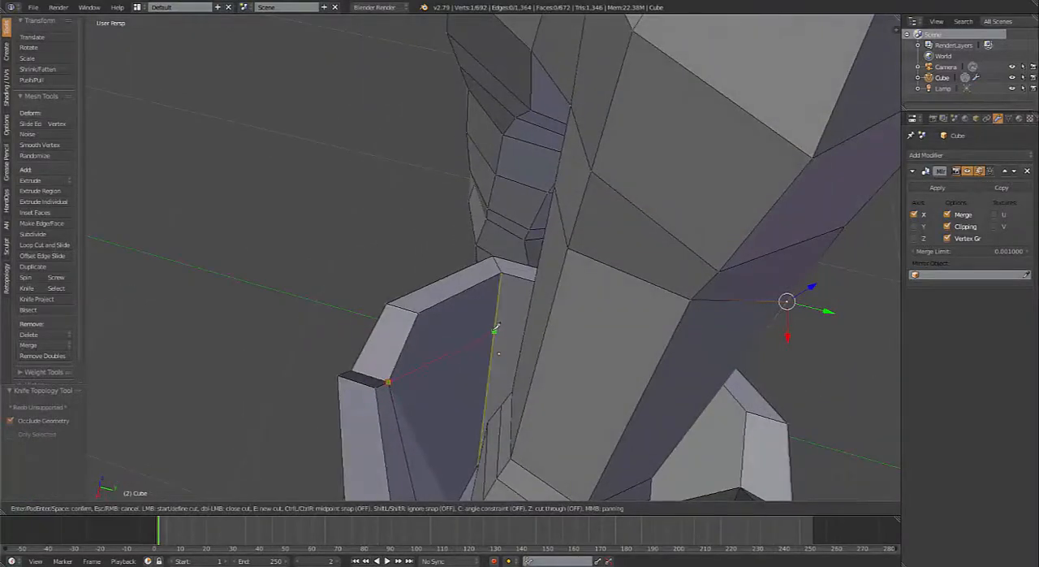
{"action": "left_click", "coordinate": [494, 333]}
{"action": "key", "text": "Return"}
Step: Knife-cut further across the inner wall on the body-facing side of the flare
{"action": "middle_click_drag", "start_coordinate": [496, 375], "coordinate": [433, 260]}
{"action": "key", "text": "k"}
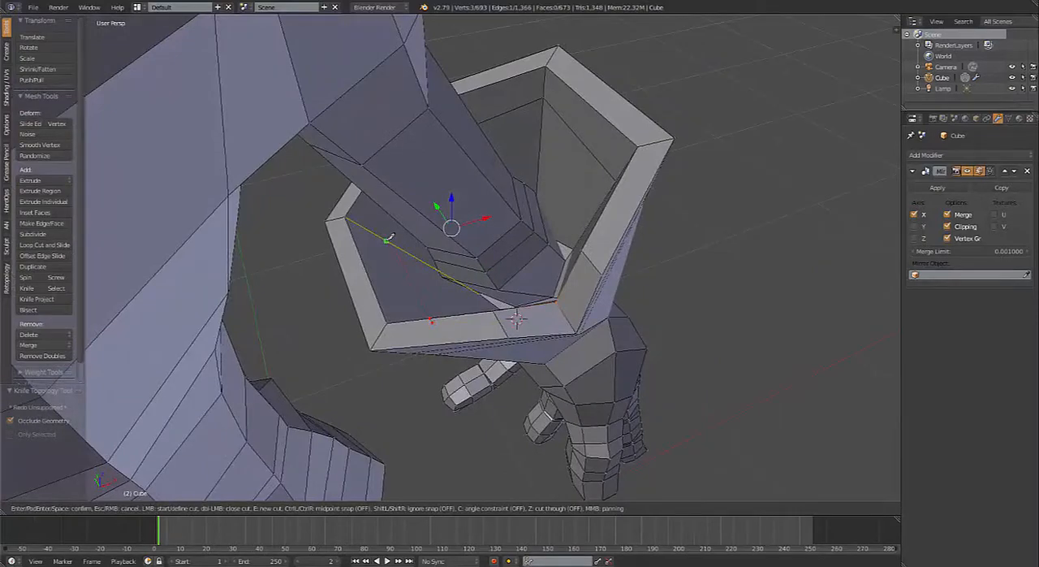
{"action": "key", "text": "Return"}
{"action": "mouse_move", "coordinate": [435, 279]}
{"action": "middle_mouse_down"}
{"action": "mouse_move", "coordinate": [407, 293]}
{"action": "mouse_move", "coordinate": [446, 310]}
{"action": "mouse_move", "coordinate": [430, 293]}
{"action": "middle_mouse_up"}
{"action": "scroll", "coordinate": [461, 325], "scroll_direction": "up", "scroll_amount": 3}
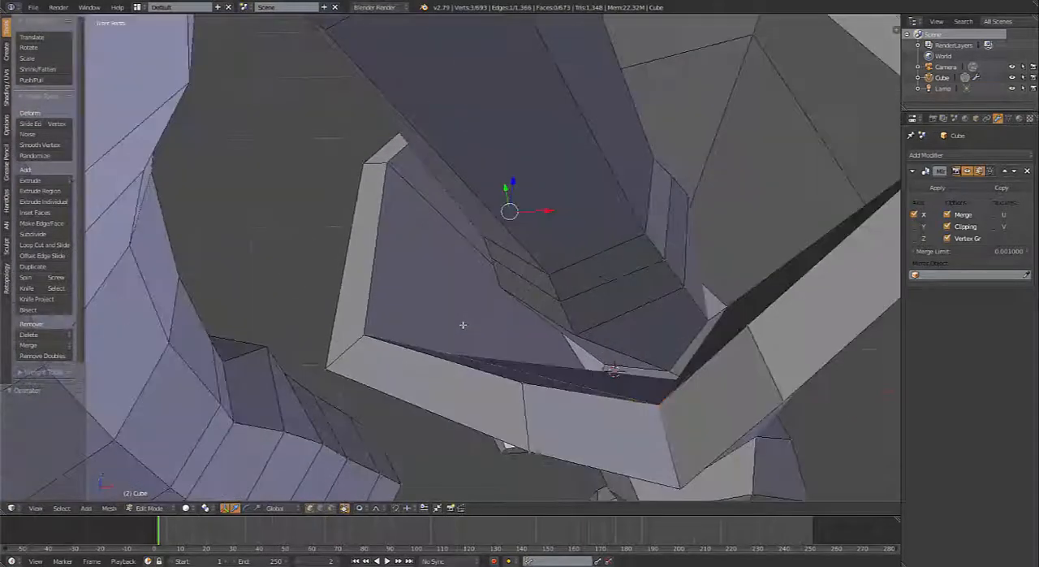
{"action": "key", "text": "k"}
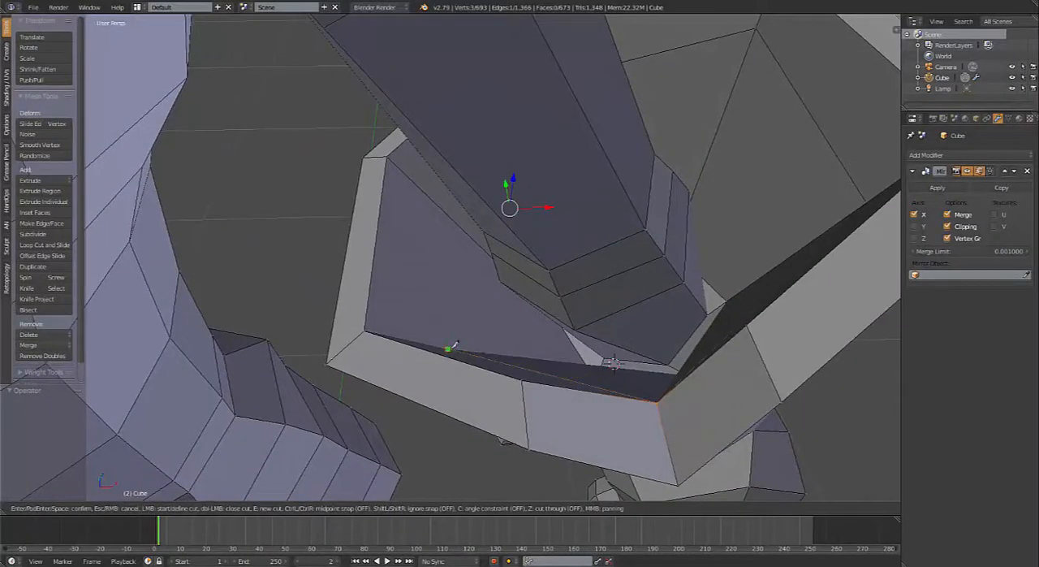
{"action": "left_click", "coordinate": [447, 345]}
{"action": "left_click", "coordinate": [448, 213]}
{"action": "key", "text": "Return"}
Step: Join the two cut vertices across the remaining body-facing inner-wall face with Vertex Connect Path
{"action": "middle_click_drag", "start_coordinate": [447, 225], "coordinate": [283, 378]}
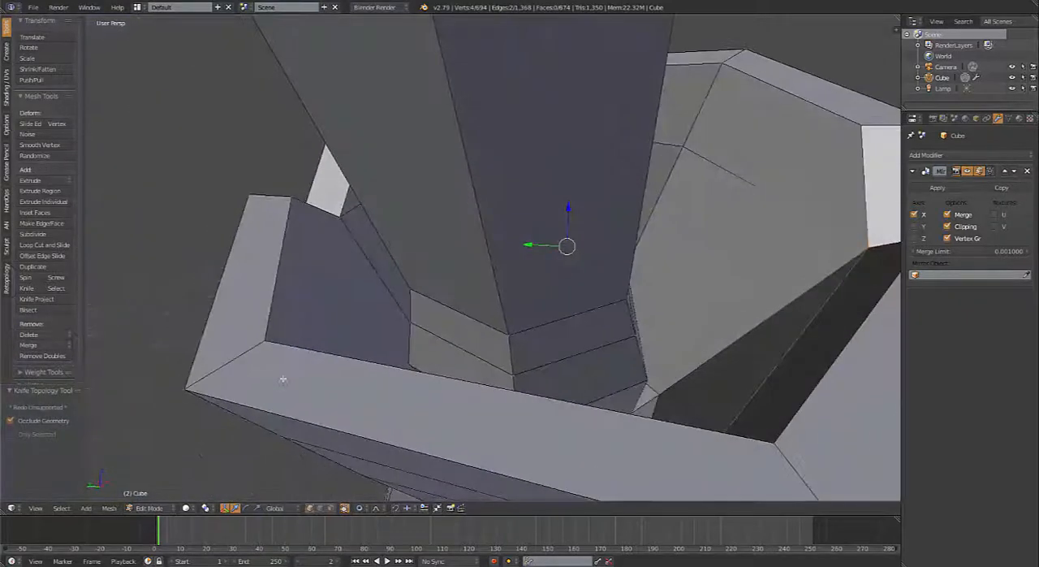
{"action": "middle_click_drag", "start_coordinate": [333, 221], "coordinate": [327, 189]}
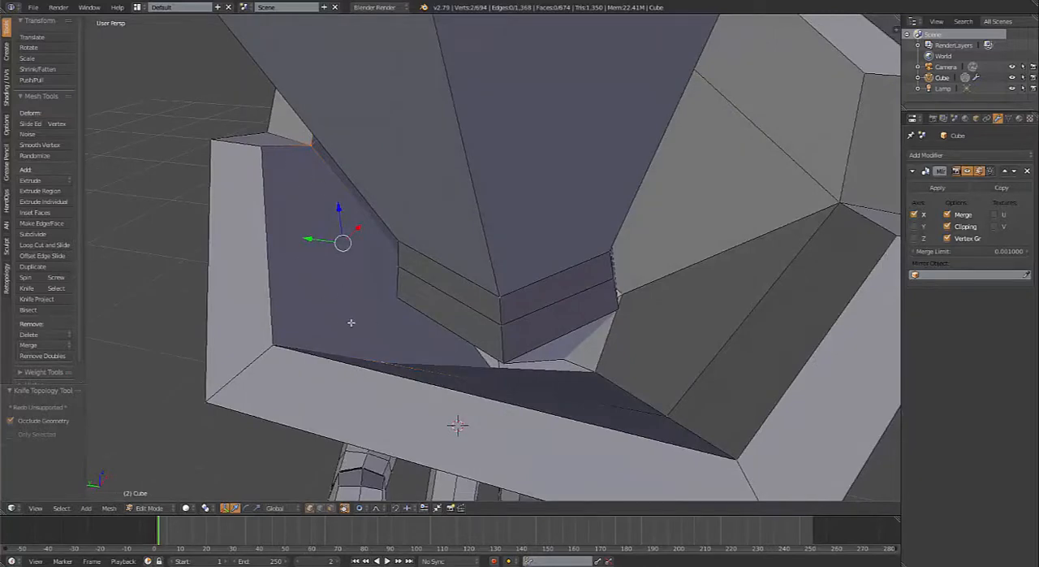
{"action": "key", "text": "j"}
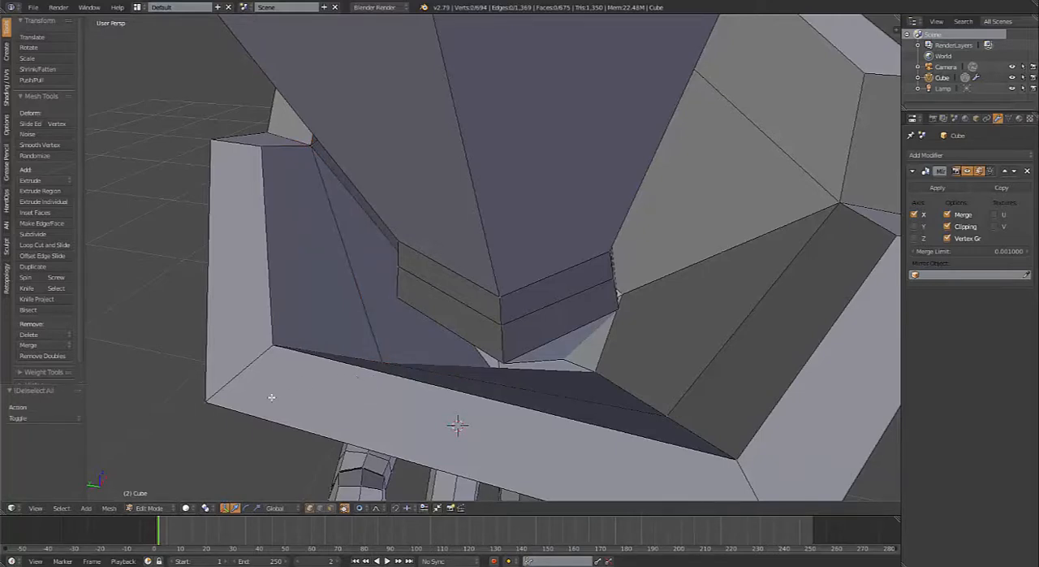
Step: Add three edge loops around the forearm between the flared rim's supporting loops and the wrist
{"action": "middle_click_drag", "start_coordinate": [571, 346], "coordinate": [559, 291]}
{"action": "scroll", "coordinate": [633, 358], "scroll_direction": "down", "scroll_amount": 4}
{"action": "scroll", "coordinate": [575, 354], "scroll_direction": "down", "scroll_amount": 3}
{"action": "middle_click_drag", "start_coordinate": [575, 355], "coordinate": [444, 315]}
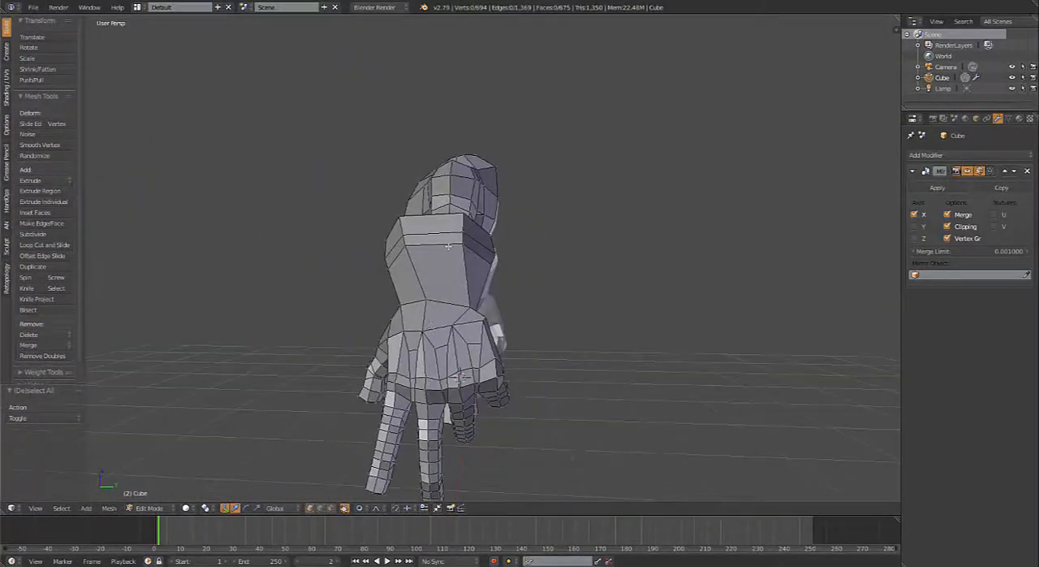
{"action": "key", "text": "ctrl+r"}
{"action": "scroll", "coordinate": [447, 274], "scroll_direction": "up", "scroll_amount": 1}
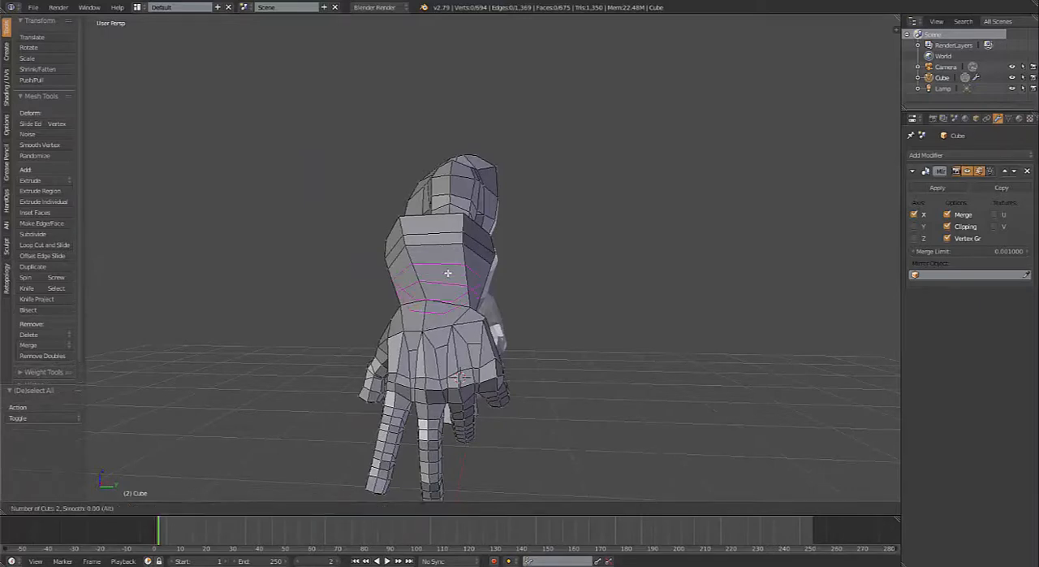
{"action": "left_click", "coordinate": [447, 273]}
{"action": "middle_click_drag", "start_coordinate": [447, 274], "coordinate": [570, 318]}
Step: Compare the forearm and hand with the reference sketch in the front orthographic view
{"action": "key", "text": "KP_1"}
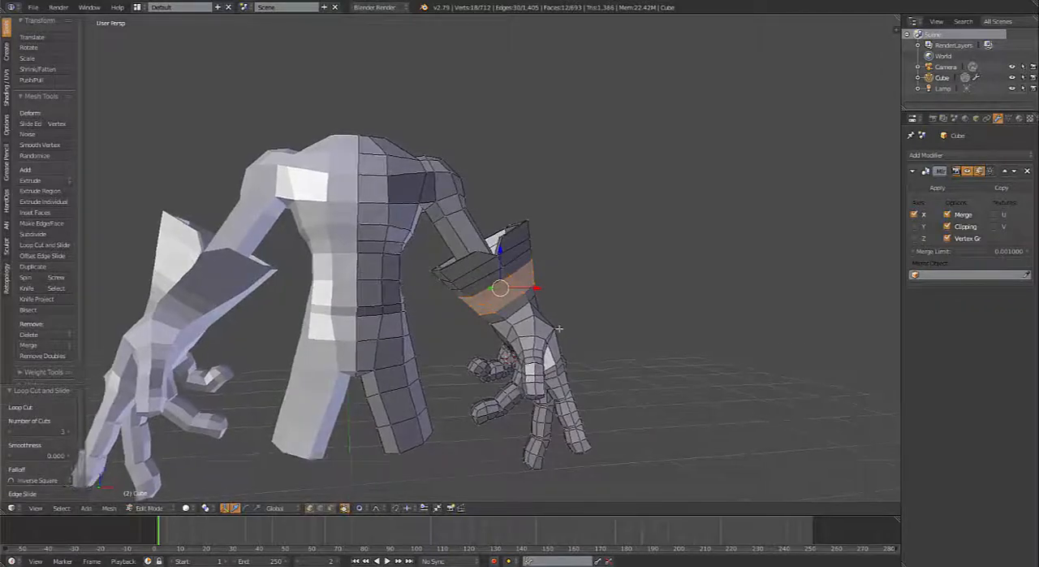
{"action": "scroll", "coordinate": [555, 339], "scroll_direction": "down", "scroll_amount": 2}
{"action": "key", "text": "KP_5"}
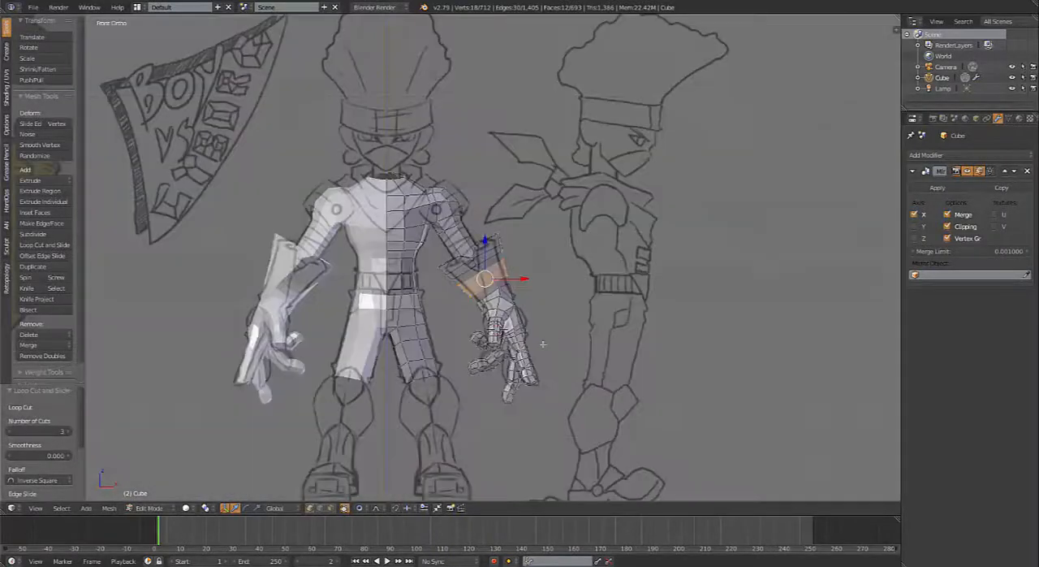
{"action": "scroll", "coordinate": [523, 349], "scroll_direction": "up", "scroll_amount": 5}
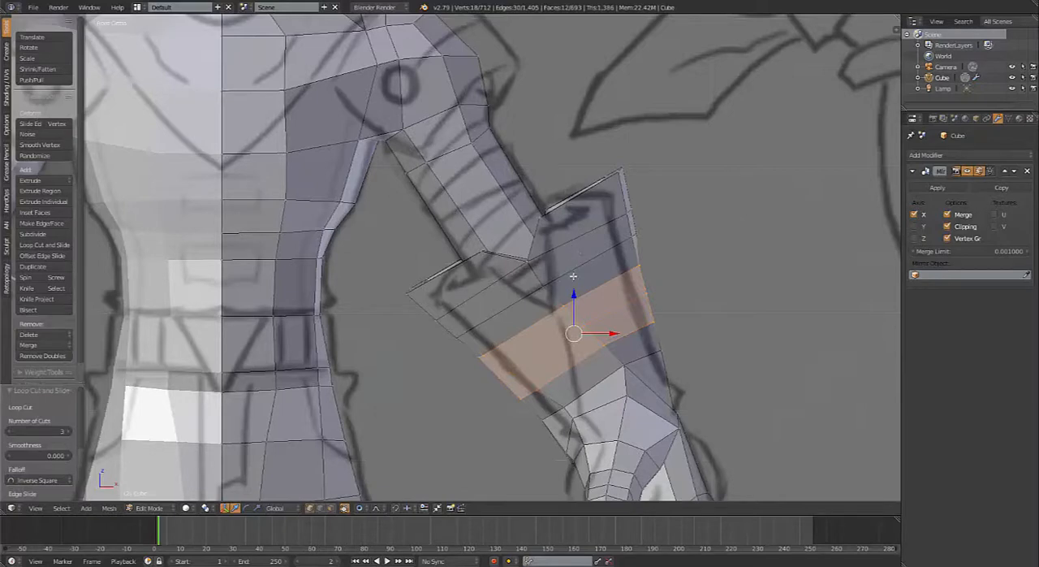
{"action": "middle_click_drag", "start_coordinate": [578, 368], "coordinate": [626, 216], "text": "shift"}
{"action": "middle_click_drag", "start_coordinate": [666, 364], "coordinate": [689, 213], "text": "shift"}
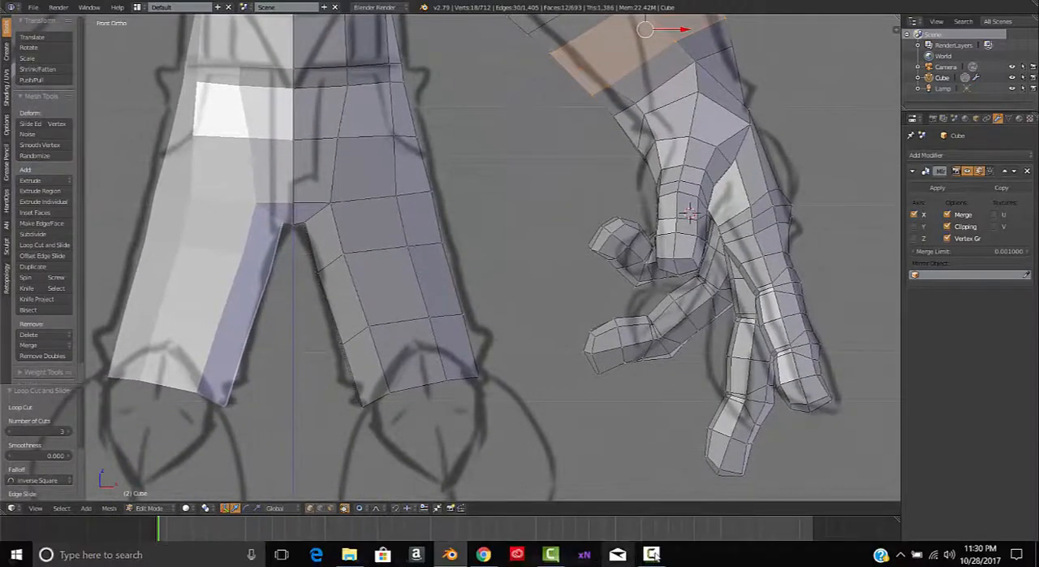
{"action": "left_click", "coordinate": [652, 555]}
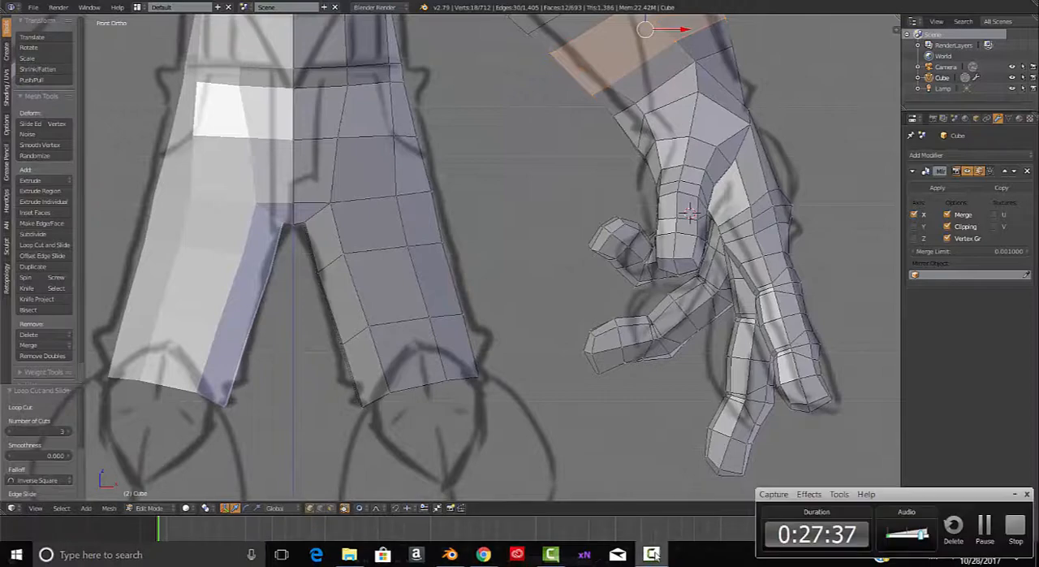
{"action": "left_click", "coordinate": [1019, 495]}
Step: Review the whole body against the front reference, from the head down to the legs and boots
{"action": "scroll", "coordinate": [560, 252], "scroll_direction": "down", "scroll_amount": 5}
{"action": "mouse_move", "coordinate": [557, 249]}
{"action": "middle_mouse_down", "text": "shift"}
{"action": "mouse_move", "coordinate": [583, 265]}
{"action": "mouse_move", "coordinate": [616, 345]}
{"action": "mouse_move", "coordinate": [493, 343]}
{"action": "mouse_move", "coordinate": [576, 331]}
{"action": "mouse_move", "coordinate": [565, 325]}
{"action": "middle_mouse_up", "text": "shift"}
{"action": "key", "text": "z"}
{"action": "key", "text": "KP_1"}
{"action": "key", "text": "z"}
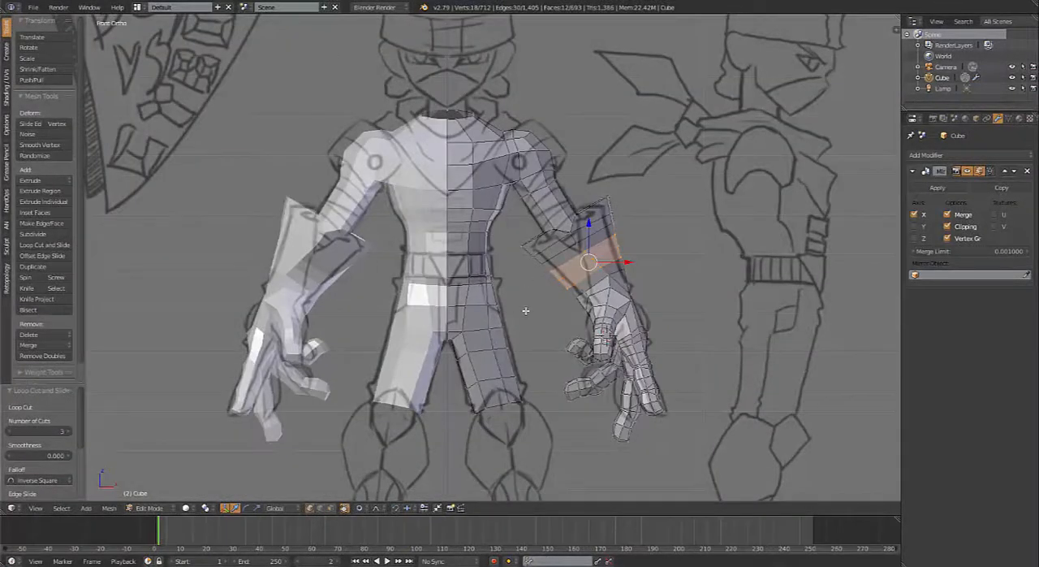
{"action": "middle_click_drag", "start_coordinate": [514, 406], "coordinate": [488, 242], "text": "shift"}
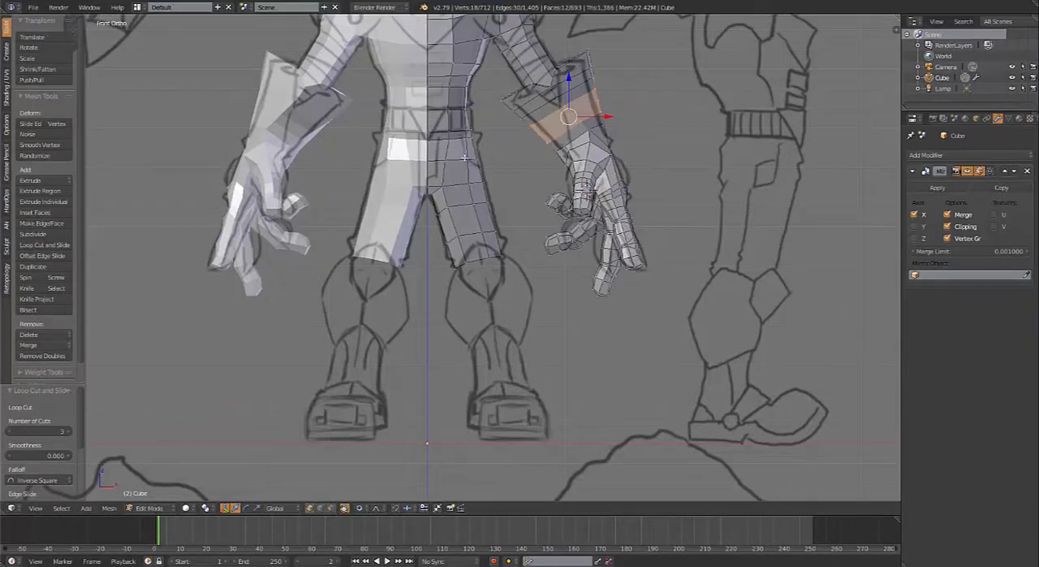
{"action": "middle_click_drag", "start_coordinate": [465, 156], "coordinate": [548, 339], "text": "shift"}
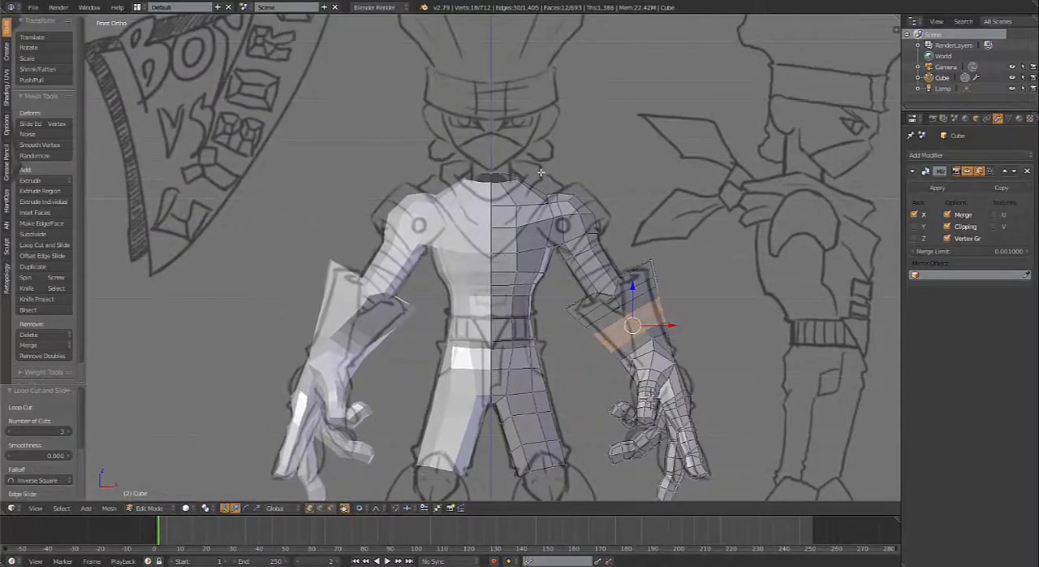
{"action": "middle_click_drag", "start_coordinate": [510, 260], "coordinate": [471, 222], "text": "shift"}
{"action": "middle_click_drag", "start_coordinate": [598, 377], "coordinate": [635, 329]}
Step: Select the vertex at the wrist's side corner, just below the forearm loops, and reposition it
{"action": "scroll", "coordinate": [511, 442], "scroll_direction": "up", "scroll_amount": 2}
{"action": "scroll", "coordinate": [476, 308], "scroll_direction": "up", "scroll_amount": 4}
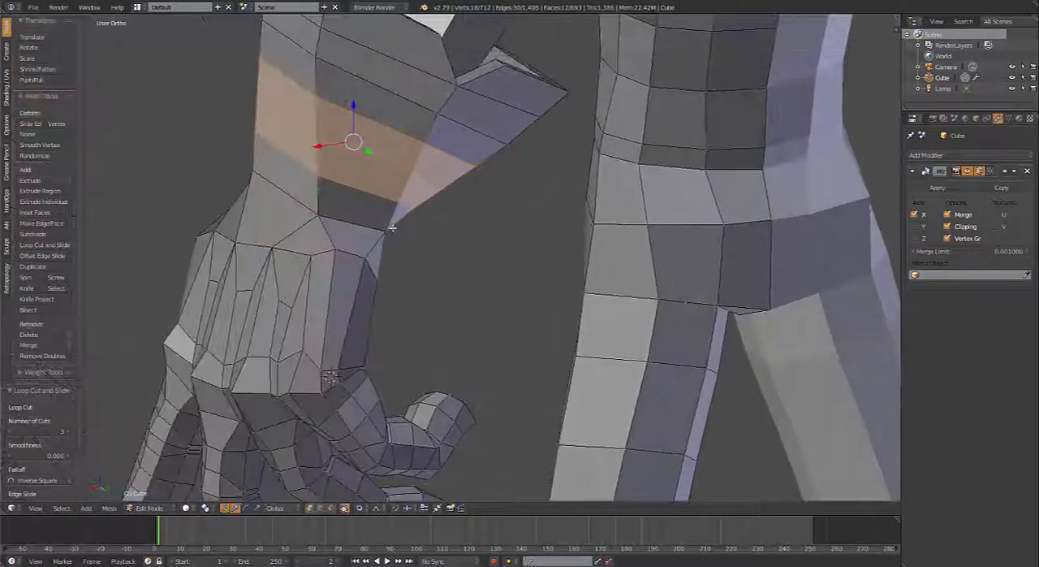
{"action": "right_click", "coordinate": [385, 230]}
{"action": "middle_click_drag", "start_coordinate": [315, 221], "coordinate": [415, 369]}
{"action": "key", "text": "g"}
{"action": "left_click", "coordinate": [481, 338]}
Step: Switch to face selection and select the face loops along the first straight finger, from below its base toward the tip
{"action": "key", "text": "ctrl+Tab"}
{"action": "left_click", "coordinate": [405, 378]}
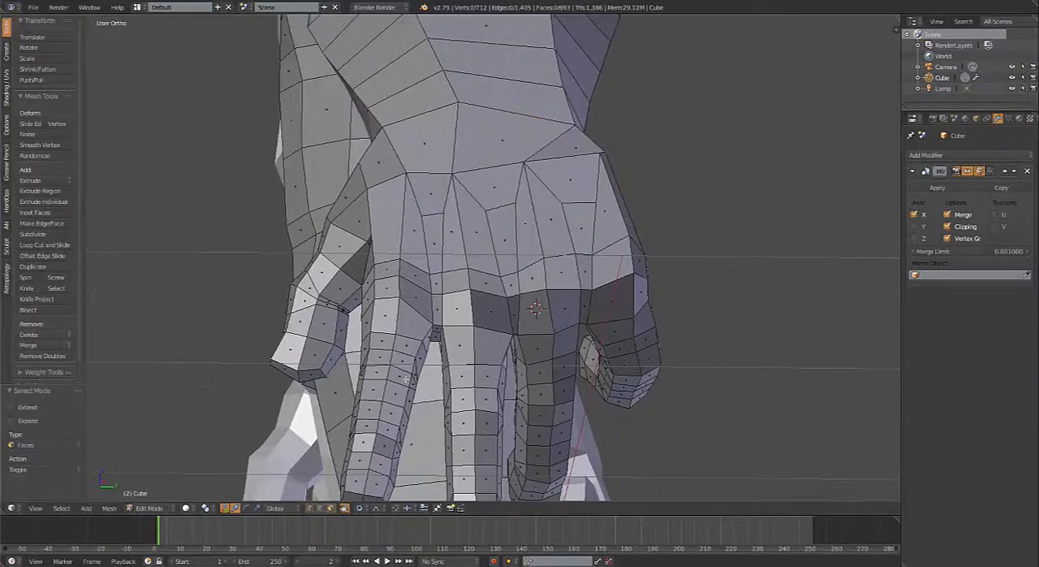
{"action": "right_click", "coordinate": [415, 350]}
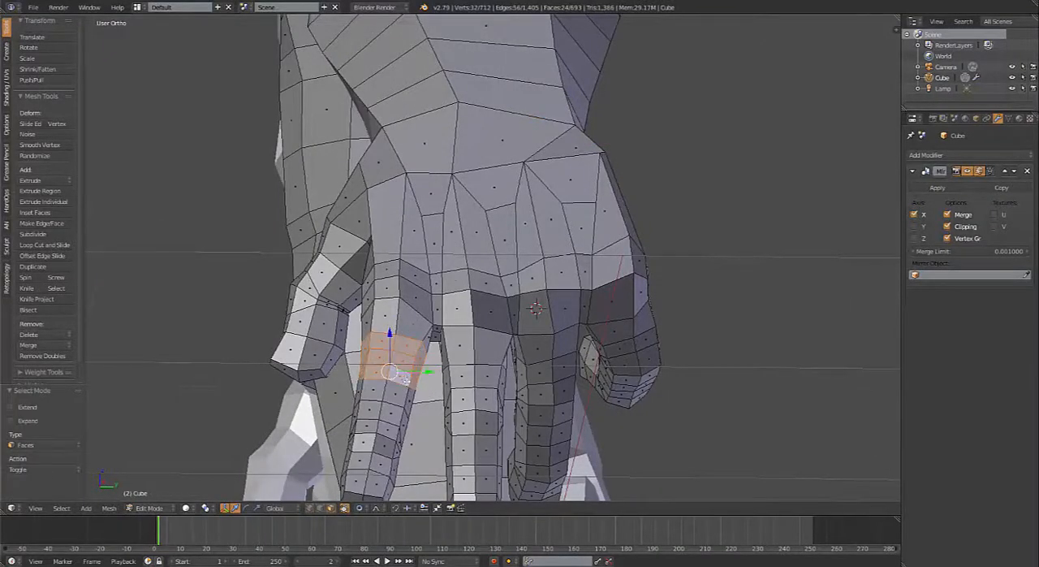
{"action": "right_click", "coordinate": [407, 398], "text": "alt+shift"}
{"action": "right_click", "coordinate": [399, 415], "text": "alt+shift"}
{"action": "right_click", "coordinate": [395, 433], "text": "alt+shift"}
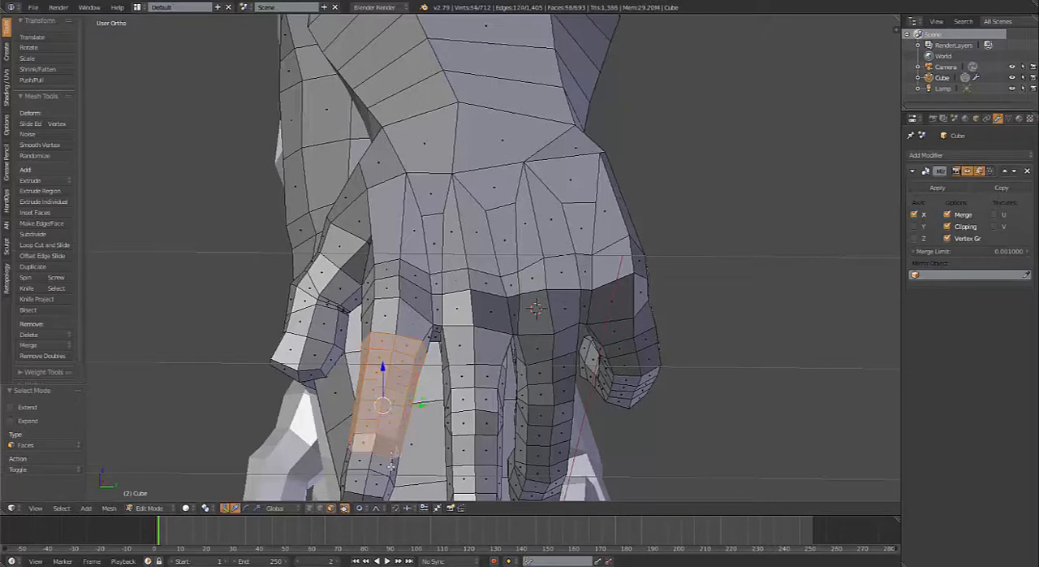
{"action": "right_click", "coordinate": [386, 486], "text": "alt+shift"}
Step: Add the face loops along the second straight finger to the selection, from just below its base to the tip
{"action": "right_click", "coordinate": [472, 351], "text": "alt+shift"}
{"action": "right_click", "coordinate": [476, 380], "text": "alt+shift"}
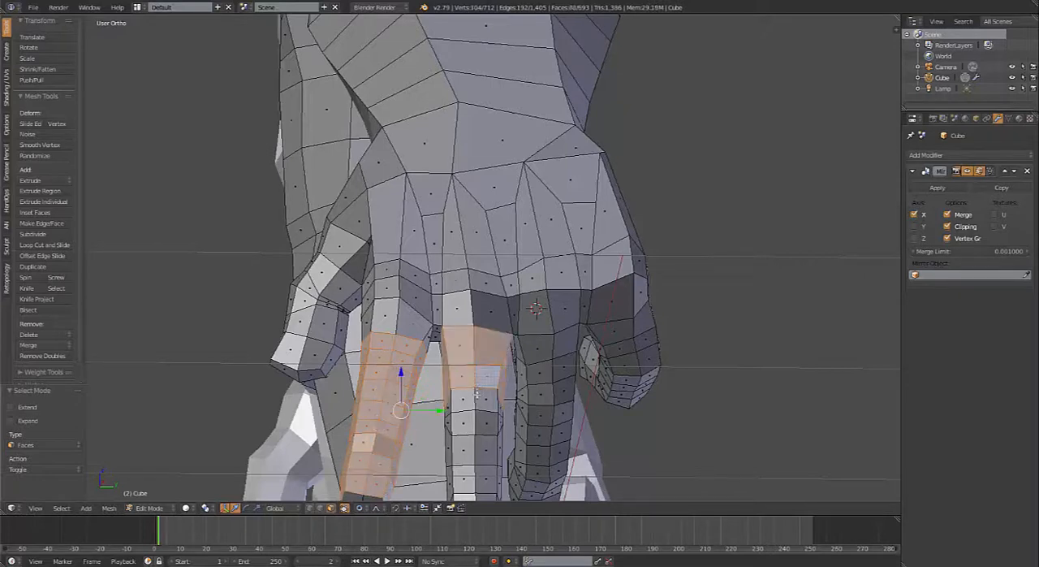
{"action": "right_click", "coordinate": [478, 398], "text": "alt+shift"}
{"action": "right_click", "coordinate": [478, 343], "text": "alt+shift"}
{"action": "right_click", "coordinate": [480, 423], "text": "alt+shift"}
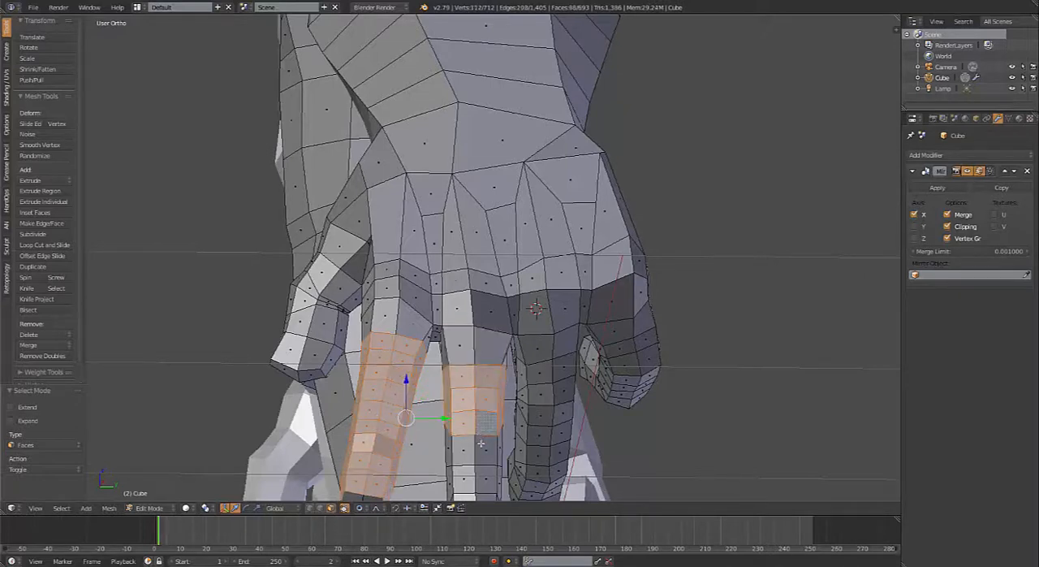
{"action": "right_click", "coordinate": [480, 451], "text": "alt+shift"}
{"action": "middle_click_drag", "start_coordinate": [481, 455], "coordinate": [478, 353], "text": "shift"}
{"action": "right_click", "coordinate": [477, 377], "text": "alt+shift"}
{"action": "right_click", "coordinate": [471, 406], "text": "alt+shift"}
{"action": "right_click", "coordinate": [473, 430], "text": "alt+shift"}
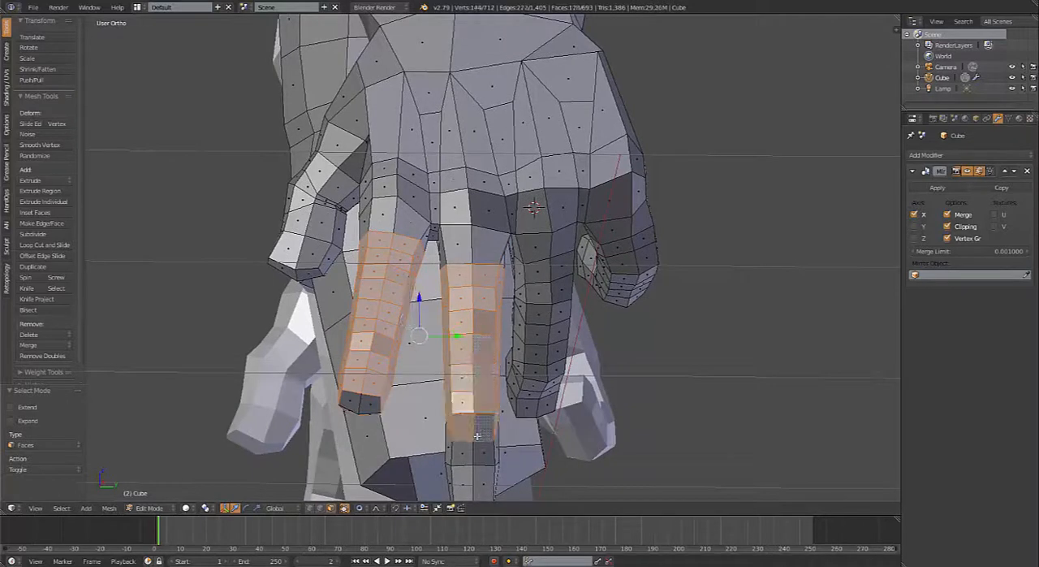
{"action": "right_click", "coordinate": [475, 453], "text": "alt+shift"}
{"action": "right_click", "coordinate": [471, 484], "text": "alt+shift"}
Step: Extend the selection with the face loops along the upper part of the third finger, starting just below its base
{"action": "right_click", "coordinate": [553, 261], "text": "alt+shift"}
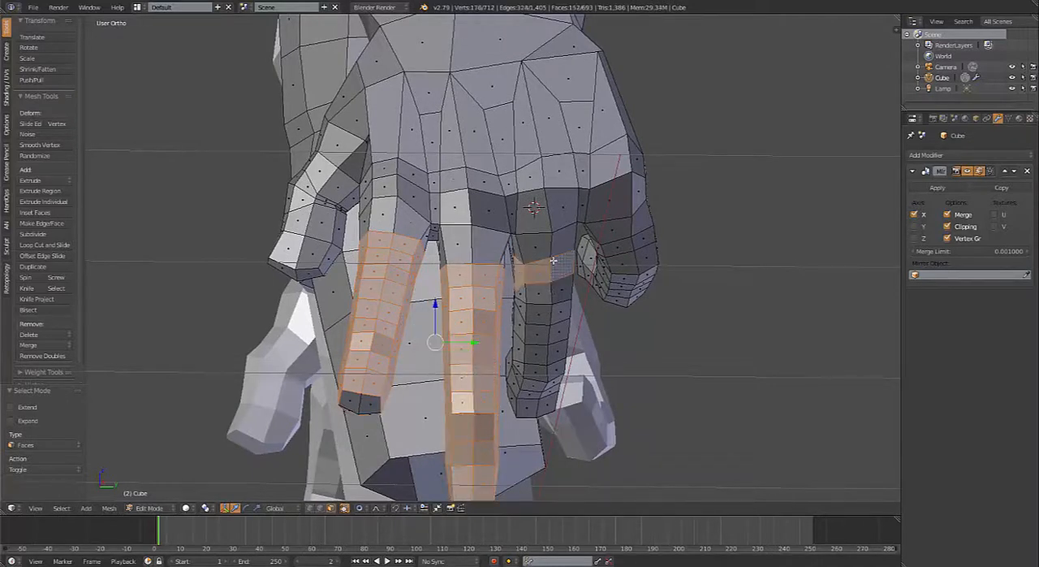
{"action": "right_click", "coordinate": [552, 289], "text": "alt+shift"}
{"action": "right_click", "coordinate": [551, 312], "text": "alt+shift"}
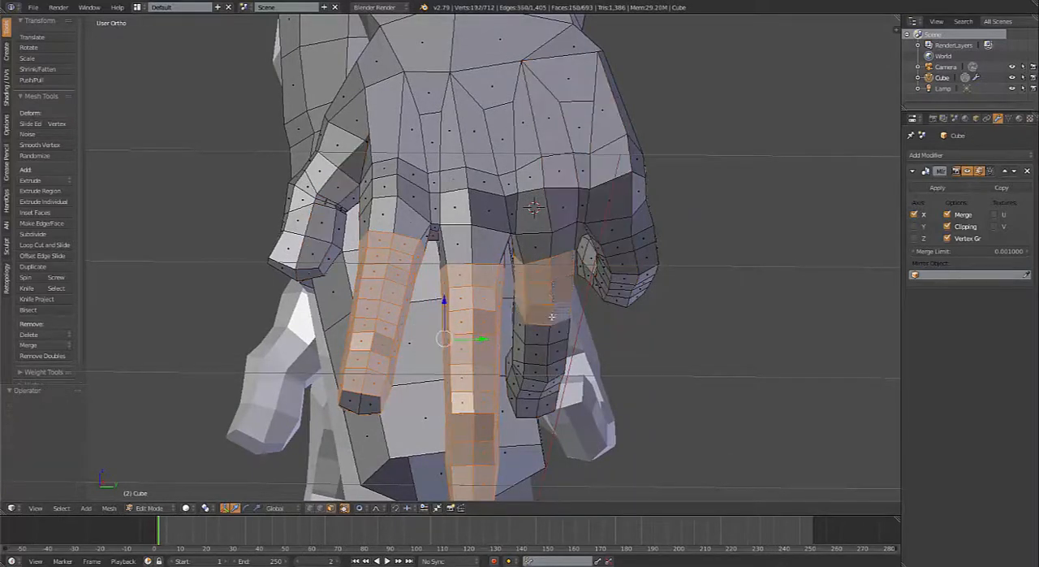
{"action": "right_click", "coordinate": [551, 338], "text": "alt+shift"}
{"action": "right_click", "coordinate": [547, 362], "text": "alt+shift"}
Step: Add the third finger's remaining face loops down to the fingertip, undoing any stray loop that runs across the hand
{"action": "right_click", "coordinate": [549, 384], "text": "alt+shift"}
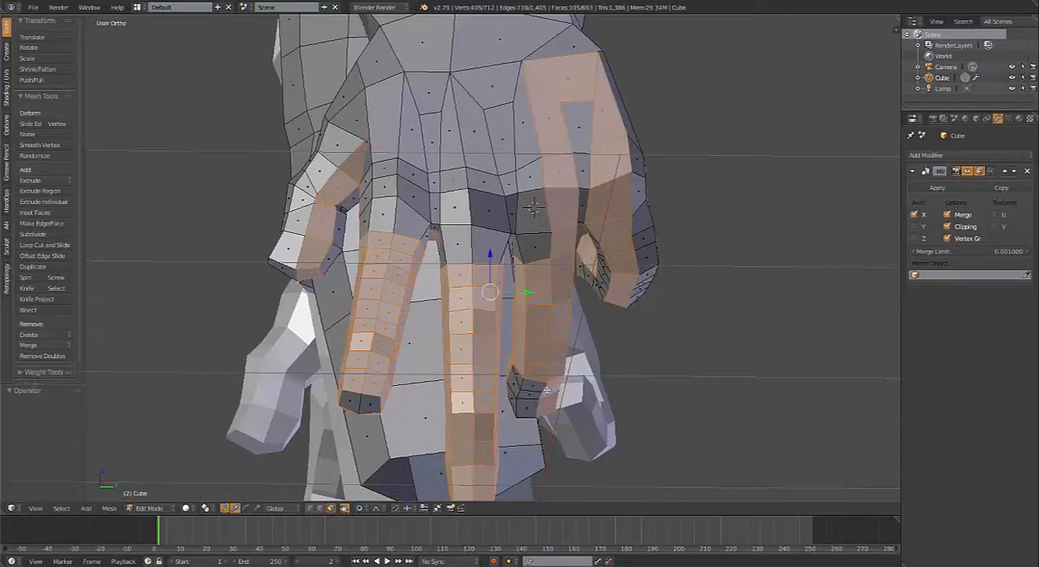
{"action": "key", "text": "ctrl+z"}
{"action": "middle_click_drag", "start_coordinate": [549, 395], "coordinate": [534, 367]}
{"action": "right_click", "coordinate": [537, 364], "text": "alt+shift"}
{"action": "key", "text": "ctrl+z"}
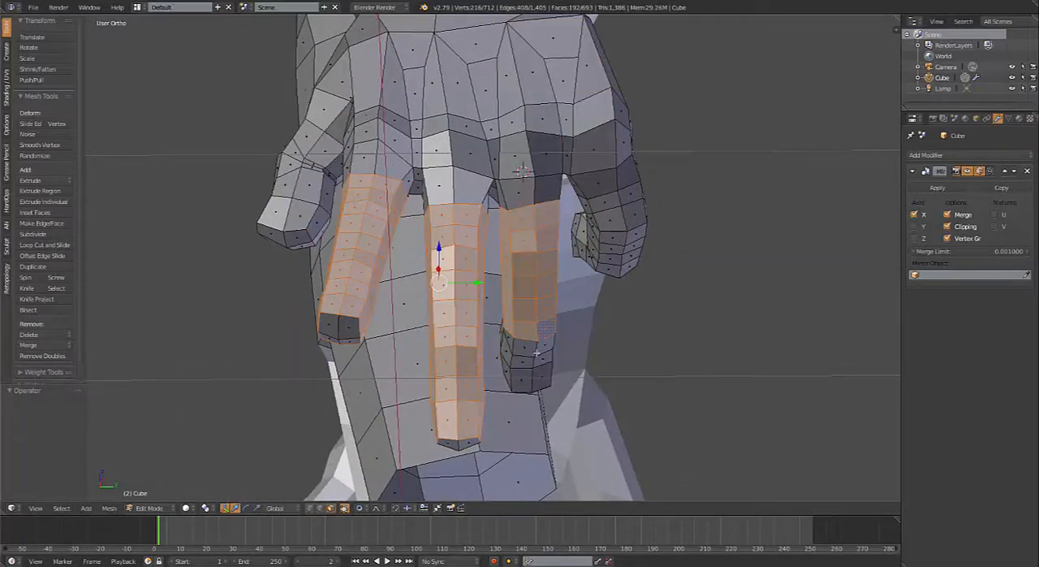
{"action": "right_click", "coordinate": [535, 366], "text": "alt+shift"}
{"action": "key", "text": "ctrl+z"}
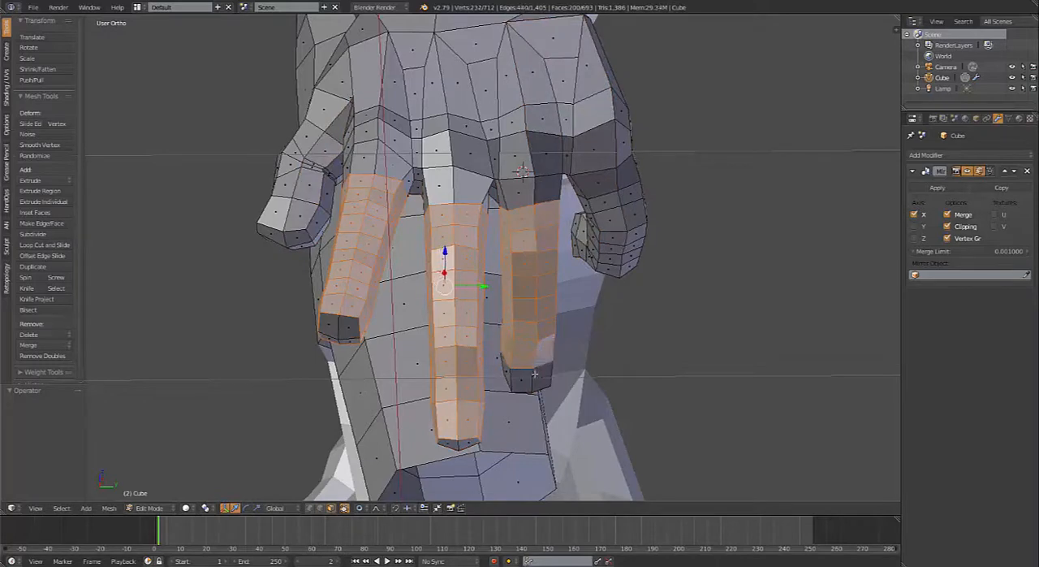
{"action": "right_click", "coordinate": [535, 373], "text": "alt+shift"}
Step: Add the face loops along the curled little finger to the selection, from its base to the fingertip
{"action": "right_click", "coordinate": [616, 208], "text": "alt+shift"}
{"action": "right_click", "coordinate": [627, 229], "text": "alt+shift"}
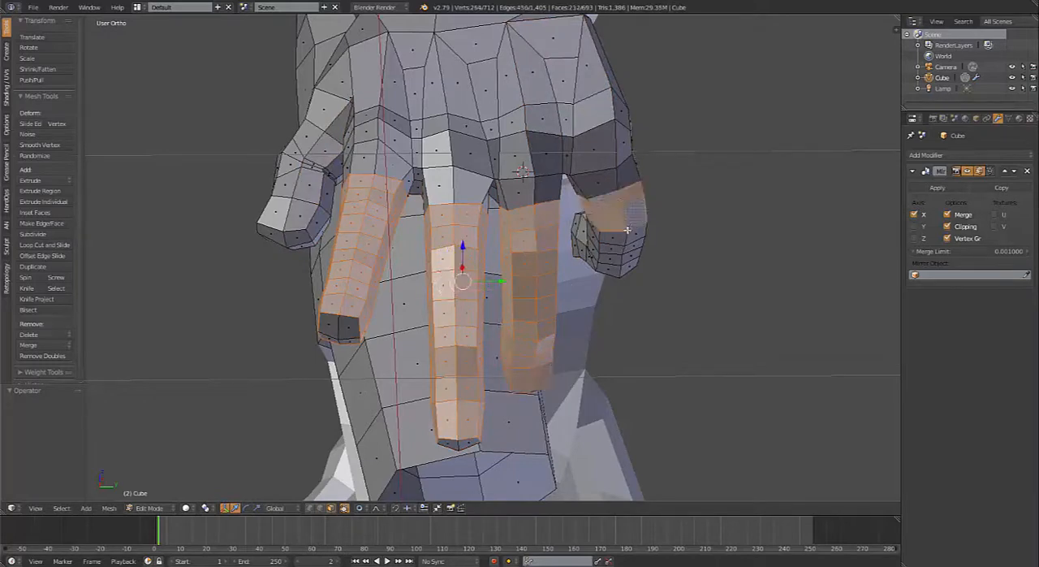
{"action": "right_click", "coordinate": [625, 242], "text": "alt+shift"}
{"action": "right_click", "coordinate": [625, 246], "text": "alt+shift"}
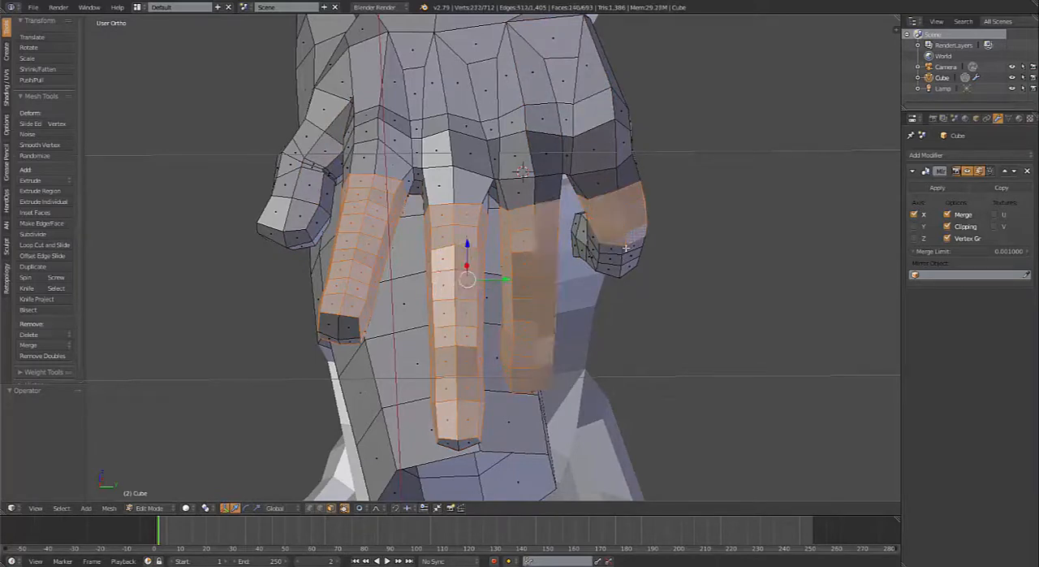
{"action": "middle_click_drag", "start_coordinate": [623, 298], "coordinate": [605, 186]}
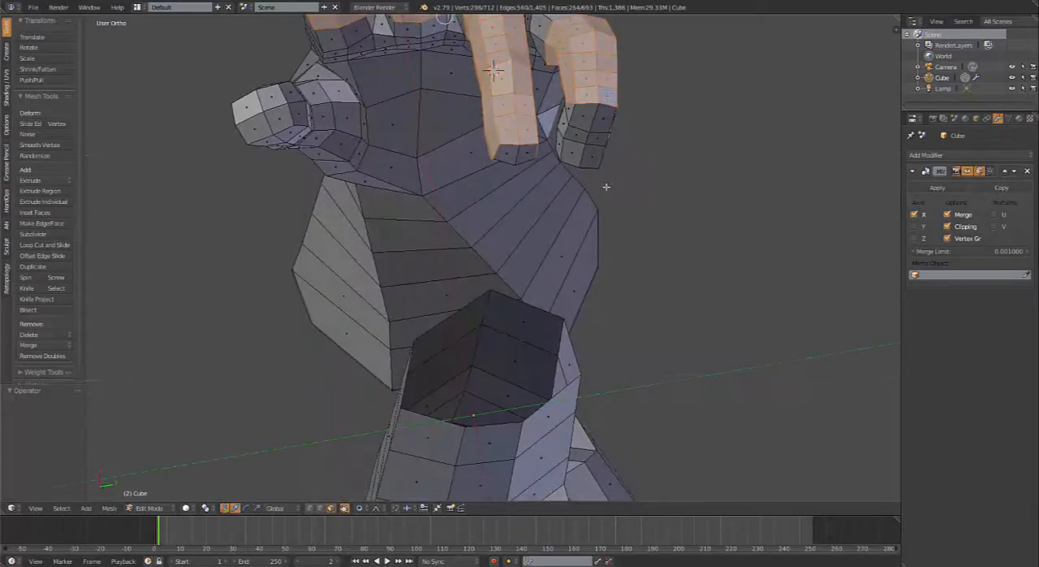
{"action": "right_click", "coordinate": [593, 118], "text": "alt+shift"}
{"action": "right_click", "coordinate": [591, 146], "text": "alt+shift"}
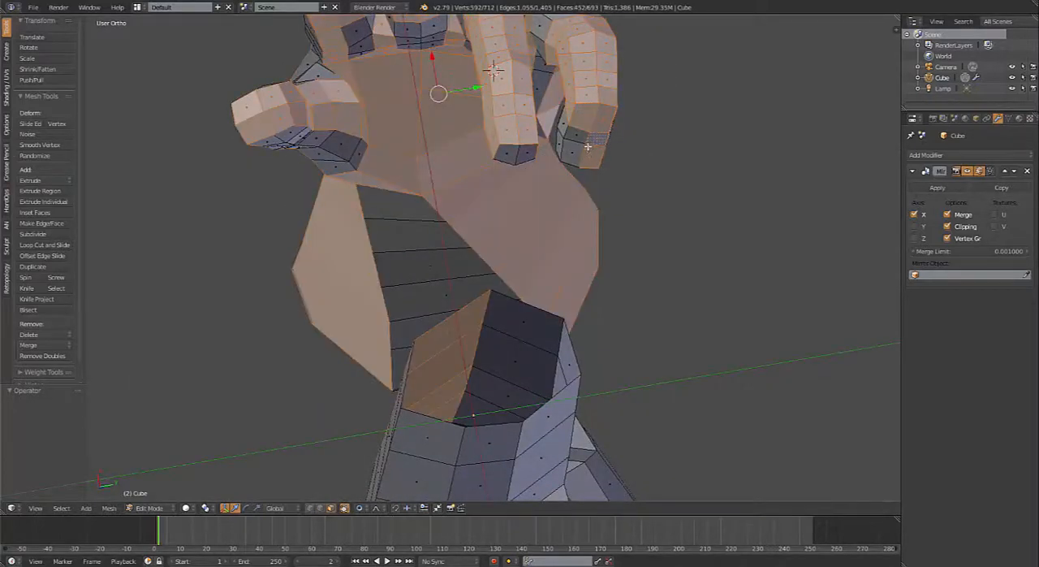
{"action": "key", "text": "ctrl+z"}
{"action": "right_click", "coordinate": [586, 144], "text": "alt+shift"}
{"action": "right_click", "coordinate": [586, 157], "text": "alt+shift"}
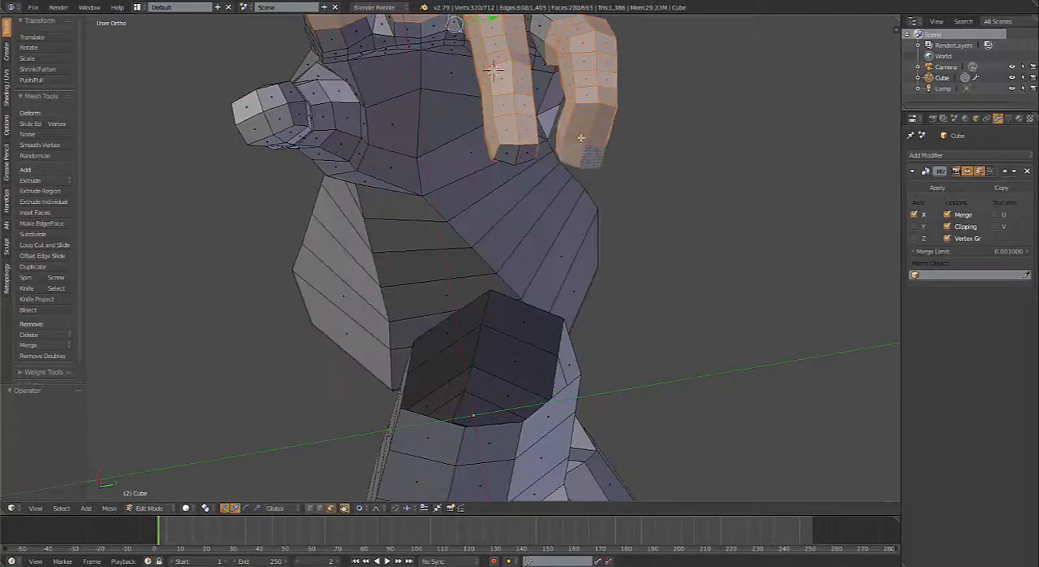
Step: Fine-tune the thickness of the four selected fingers with Shrink/Fatten, deselect everything and switch to Object Mode
{"action": "middle_click_drag", "start_coordinate": [575, 125], "coordinate": [581, 193]}
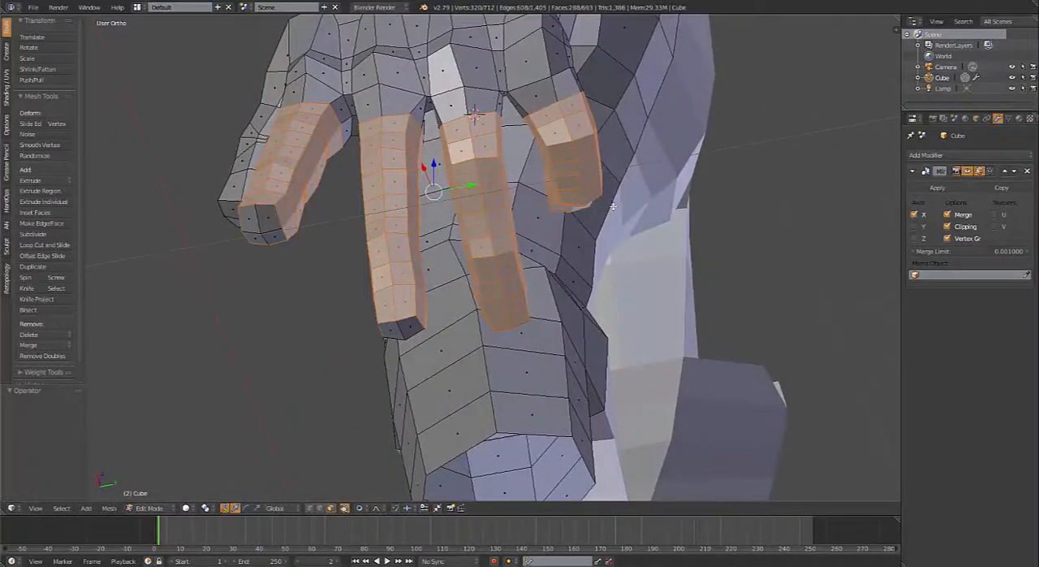
{"action": "key", "text": "alt+s"}
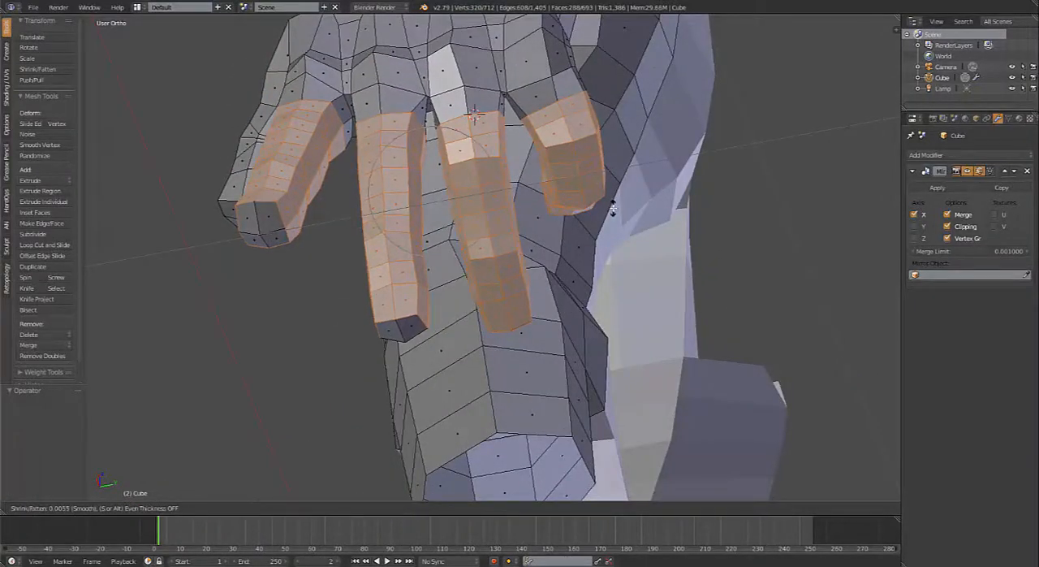
{"action": "left_click", "coordinate": [612, 208]}
{"action": "middle_click_drag", "start_coordinate": [612, 208], "coordinate": [511, 205]}
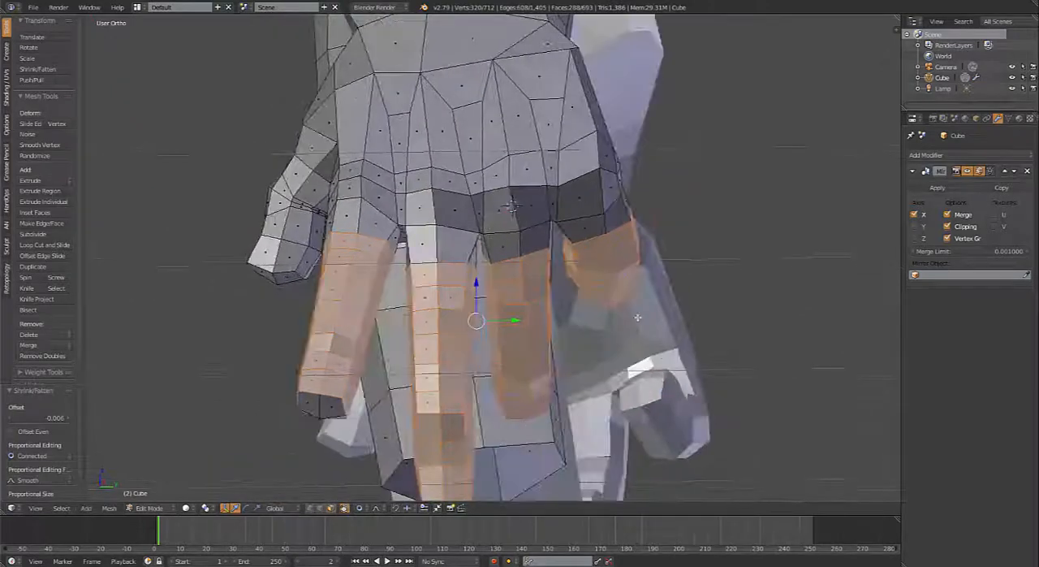
{"action": "key", "text": "alt+s"}
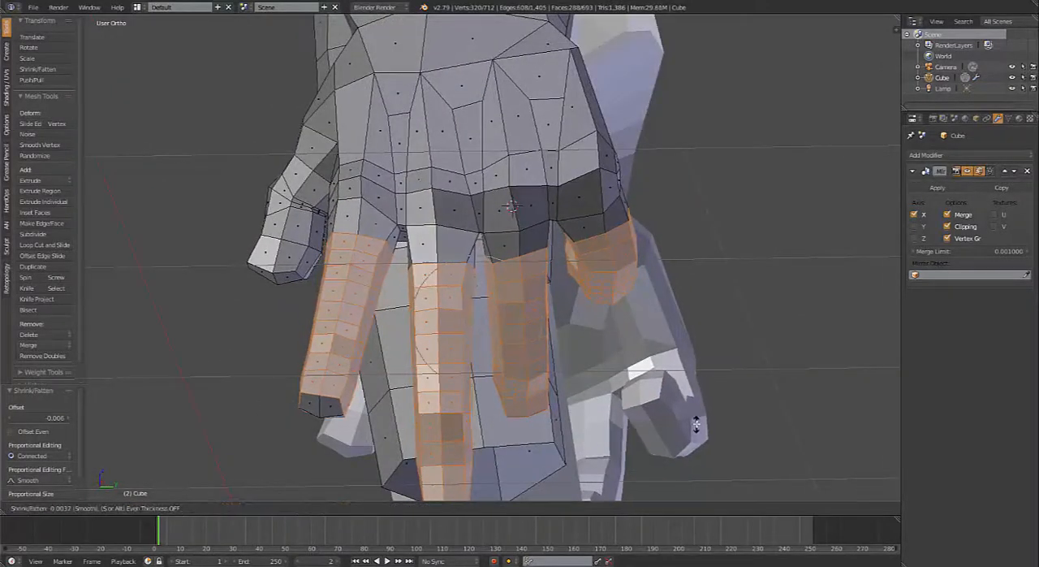
{"action": "left_click", "coordinate": [695, 425]}
{"action": "key", "text": "alt+s"}
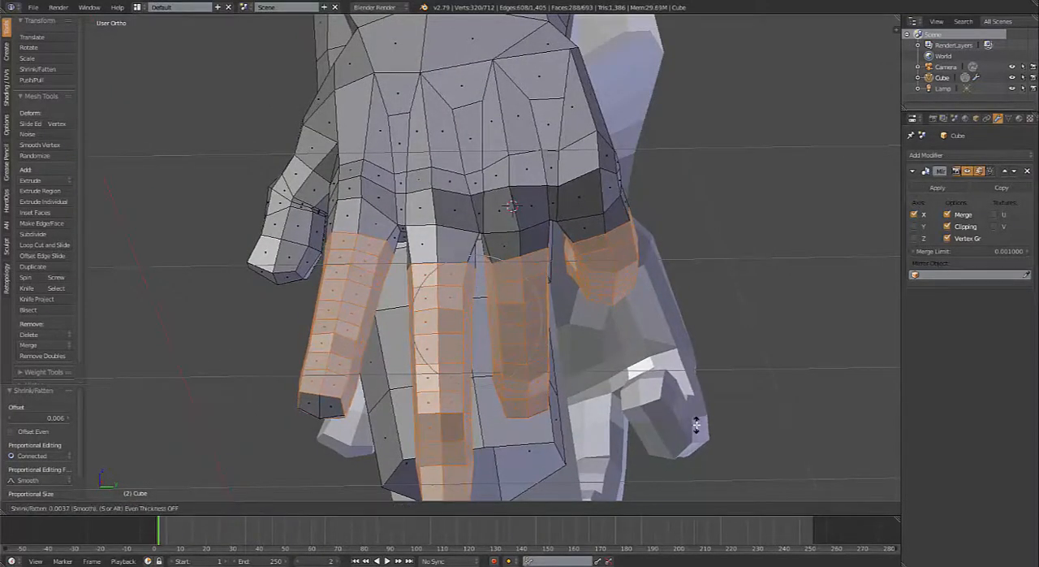
{"action": "left_click", "coordinate": [696, 425]}
{"action": "middle_click_drag", "start_coordinate": [680, 405], "coordinate": [580, 320]}
{"action": "key", "text": "a"}
{"action": "key", "text": "Tab"}
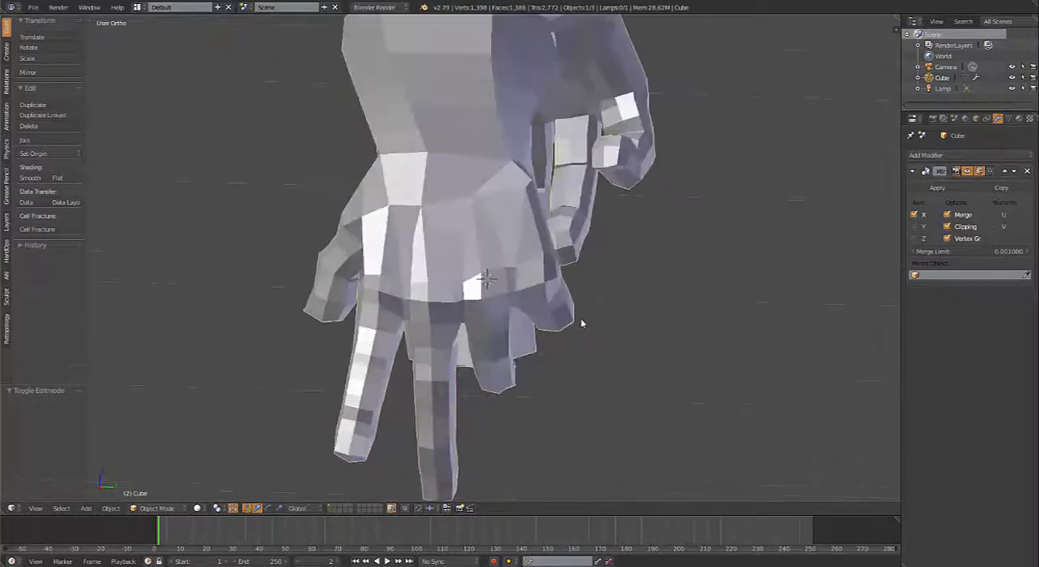
Step: In Edit Mode, select the four faces around the little finger's knuckle and move them about -0.011 along Y with proportional editing
{"action": "key", "text": "Tab"}
{"action": "scroll", "coordinate": [617, 284], "scroll_direction": "up", "scroll_amount": 3}
{"action": "right_click", "coordinate": [617, 284]}
{"action": "right_click", "coordinate": [582, 299], "text": "shift"}
{"action": "right_click", "coordinate": [590, 326], "text": "shift"}
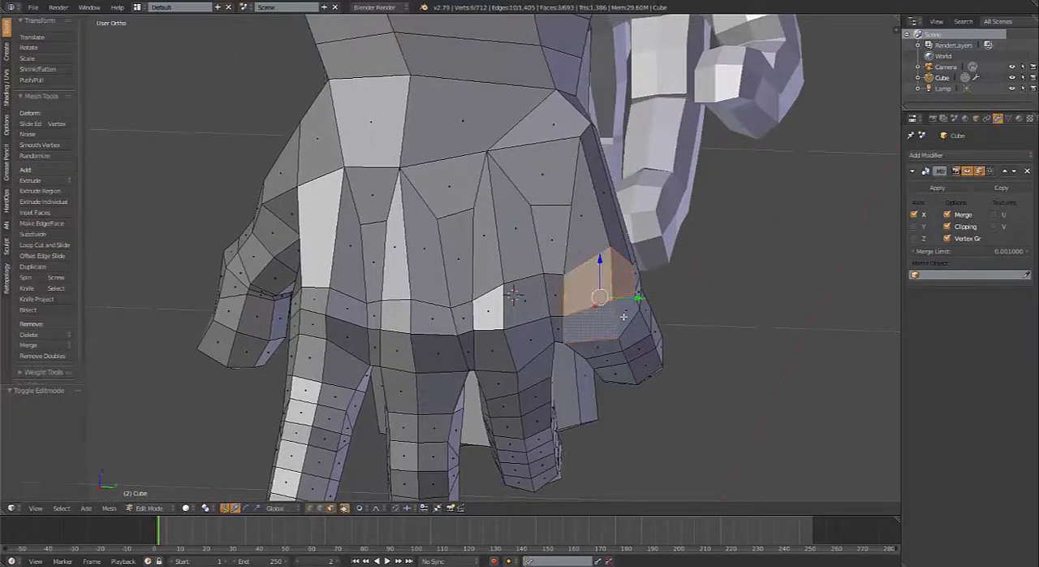
{"action": "right_click", "coordinate": [624, 314], "text": "shift"}
{"action": "scroll", "coordinate": [620, 309], "scroll_direction": "down", "scroll_amount": 2}
{"action": "middle_click_drag", "start_coordinate": [619, 308], "coordinate": [619, 302]}
{"action": "key", "text": "g"}
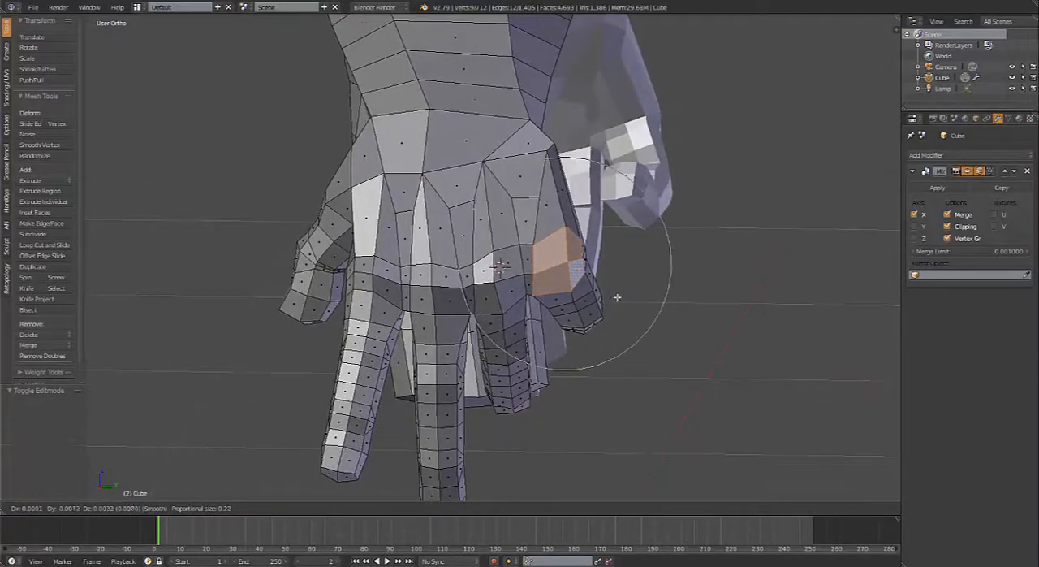
{"action": "left_click", "coordinate": [617, 297]}
Step: Select the face loops around the little finger's middle segment, back to the bend nearest the knuckle
{"action": "middle_click_drag", "start_coordinate": [617, 298], "coordinate": [493, 218]}
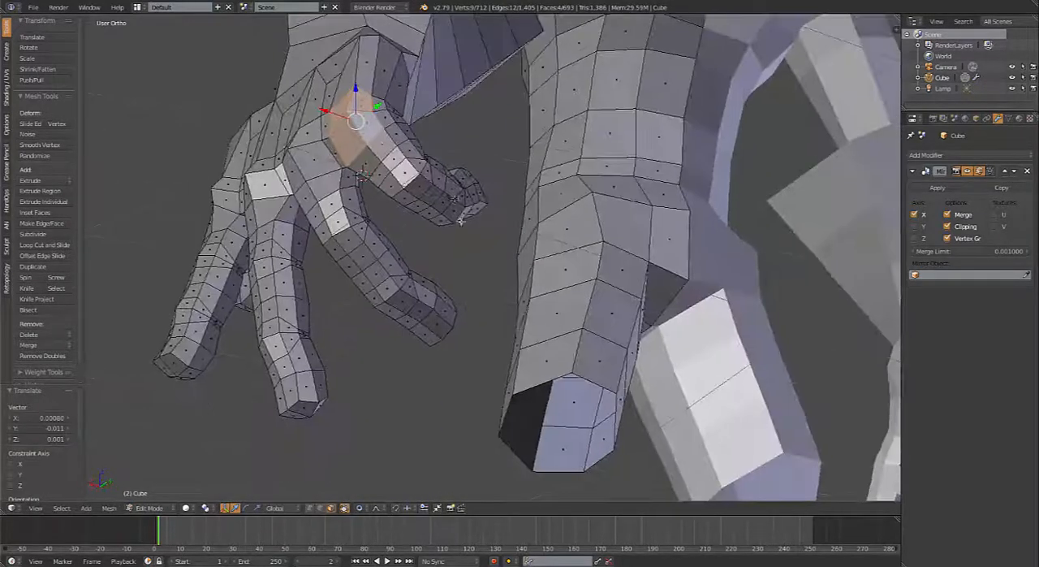
{"action": "scroll", "coordinate": [459, 220], "scroll_direction": "up", "scroll_amount": 5}
{"action": "right_click", "coordinate": [346, 265]}
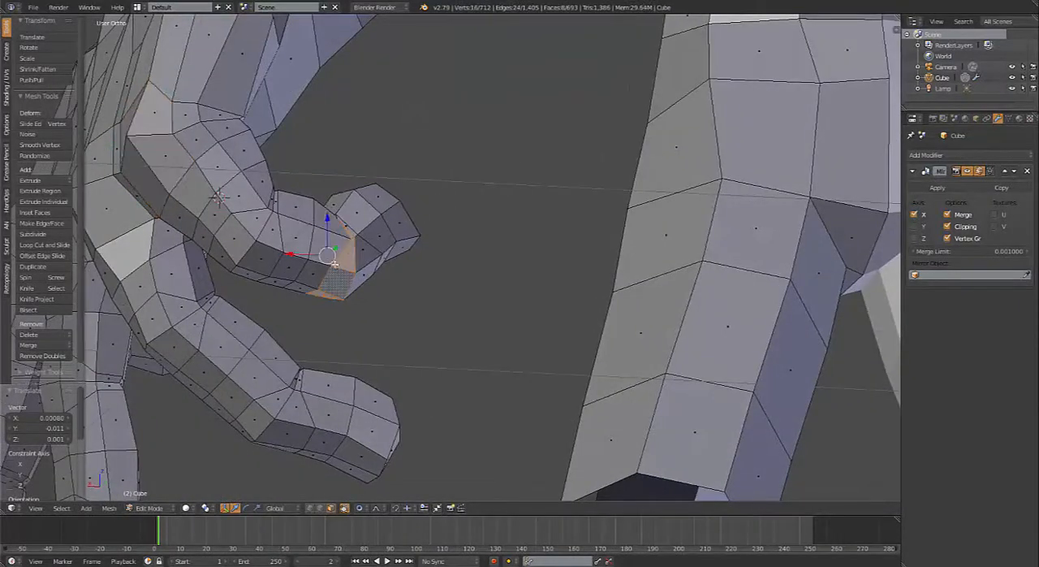
{"action": "right_click", "coordinate": [331, 264], "text": "shift"}
{"action": "right_click", "coordinate": [306, 258], "text": "shift"}
{"action": "right_click", "coordinate": [282, 241], "text": "shift"}
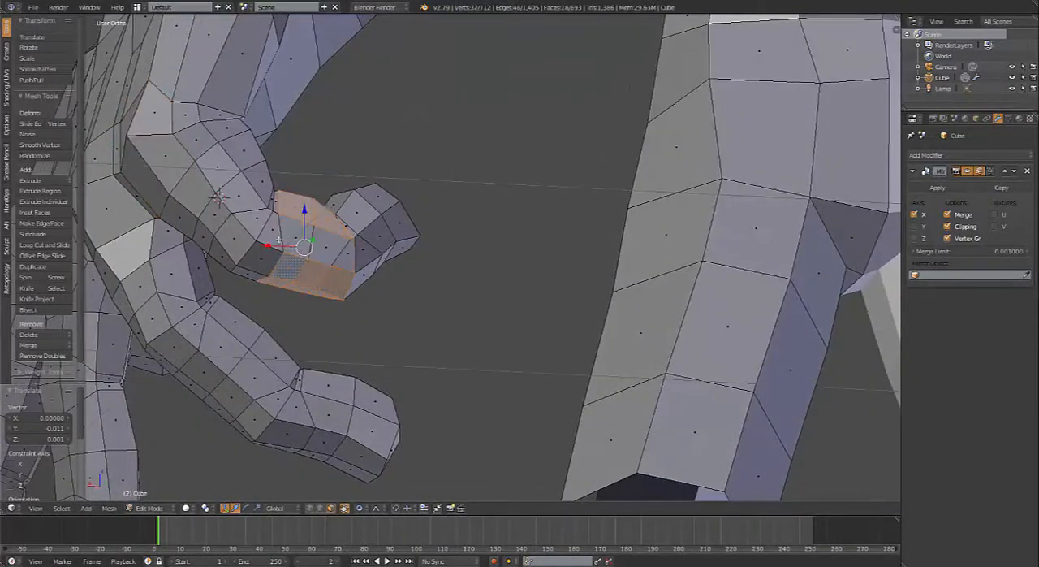
{"action": "right_click", "coordinate": [325, 255], "text": "shift"}
{"action": "right_click", "coordinate": [265, 237], "text": "alt+shift"}
{"action": "right_click", "coordinate": [253, 232], "text": "alt+shift"}
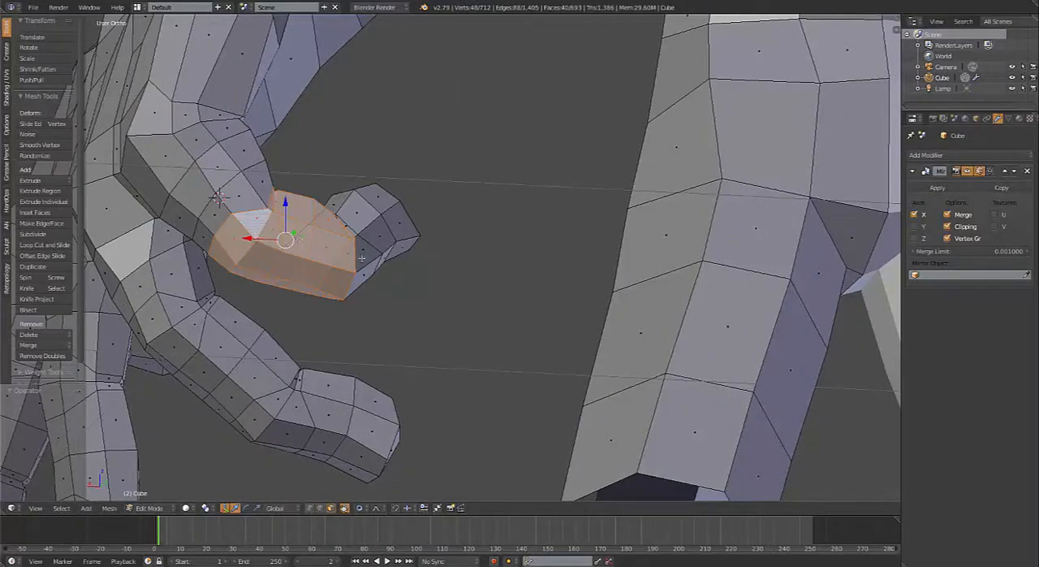
Step: Extend the selection with the face loops of the little finger's last segment up to the fingertip
{"action": "right_click", "coordinate": [374, 268], "text": "alt+shift"}
{"action": "key", "text": "ctrl+z"}
{"action": "right_click", "coordinate": [375, 261], "text": "alt+shift"}
{"action": "right_click", "coordinate": [388, 249], "text": "alt+shift"}
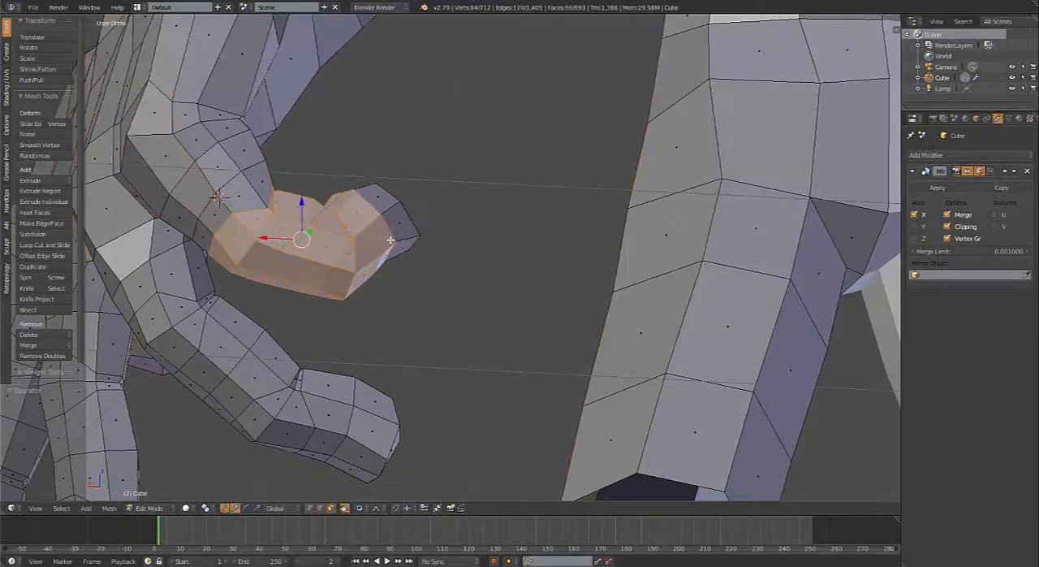
{"action": "right_click", "coordinate": [402, 232], "text": "alt+shift"}
Step: In the right orthographic view, rotate the selected little finger segments about 6.17° and move them about -0.027 along Y with reduced proportional falloff
{"action": "middle_click_drag", "start_coordinate": [404, 240], "coordinate": [220, 308]}
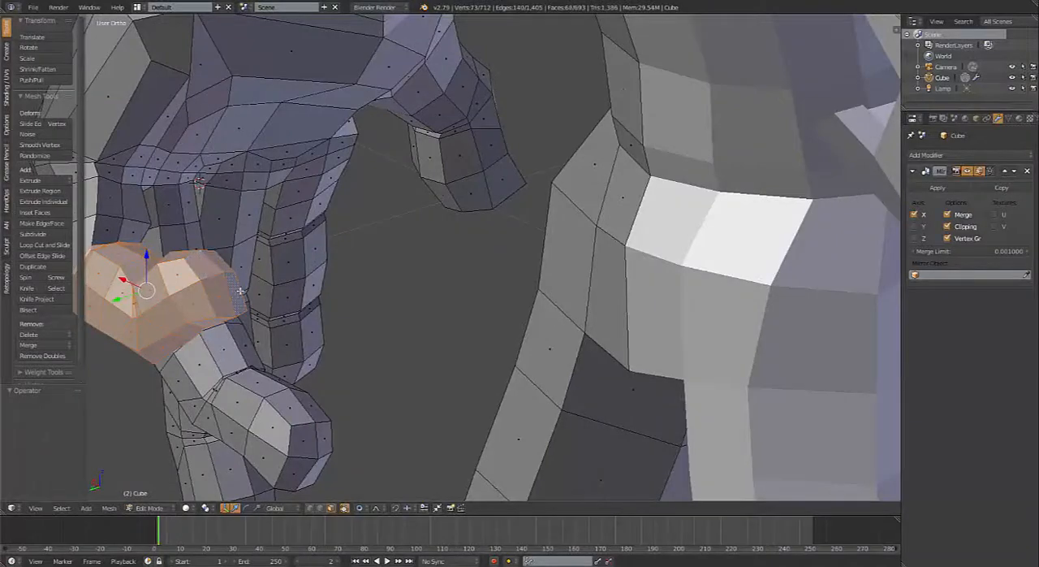
{"action": "key", "text": "KP_3"}
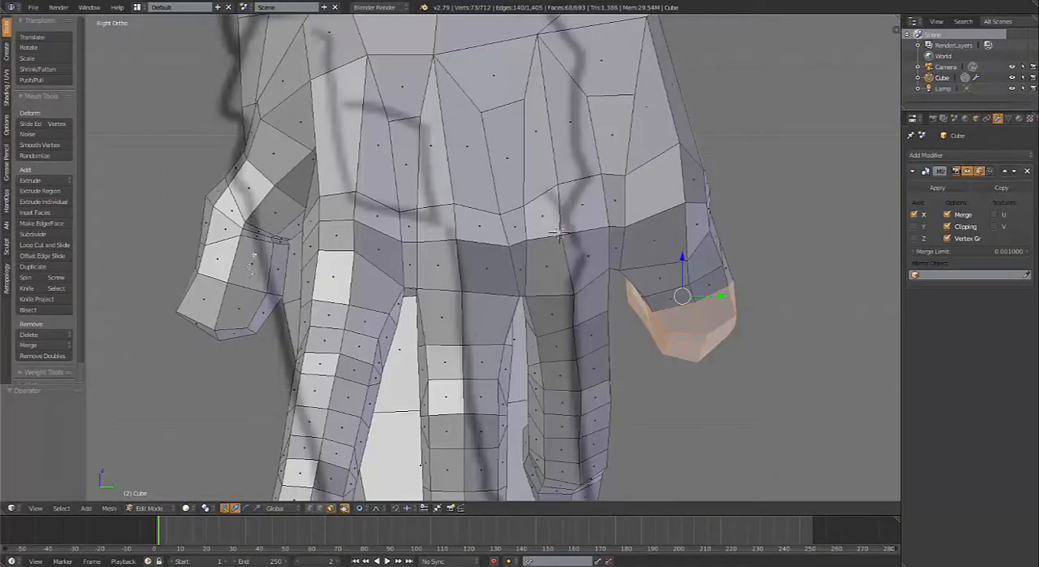
{"action": "key", "text": "r"}
{"action": "left_click", "coordinate": [806, 297]}
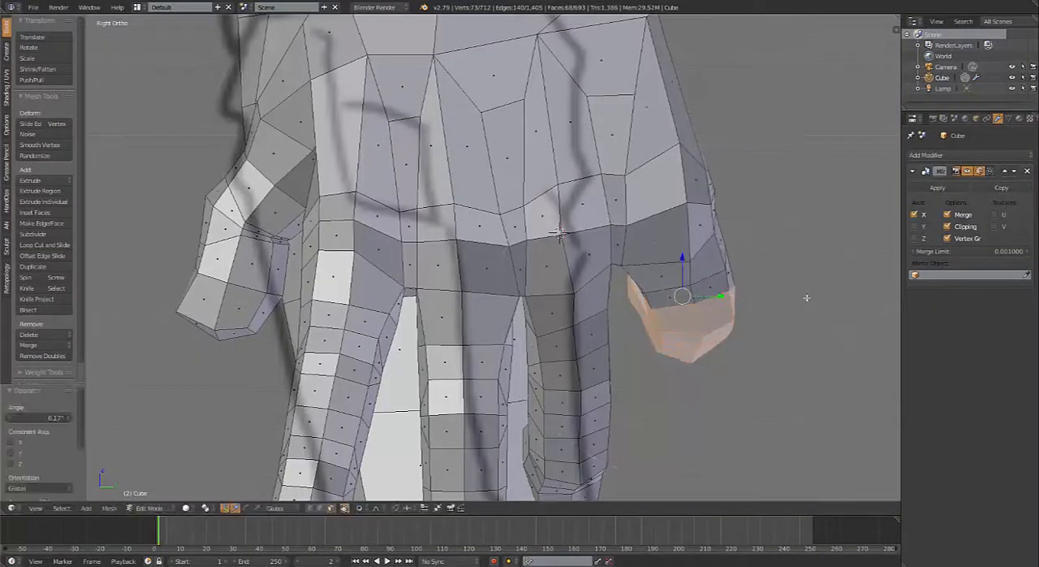
{"action": "key", "text": "g"}
{"action": "scroll", "coordinate": [791, 301], "scroll_direction": "up", "scroll_amount": 3}
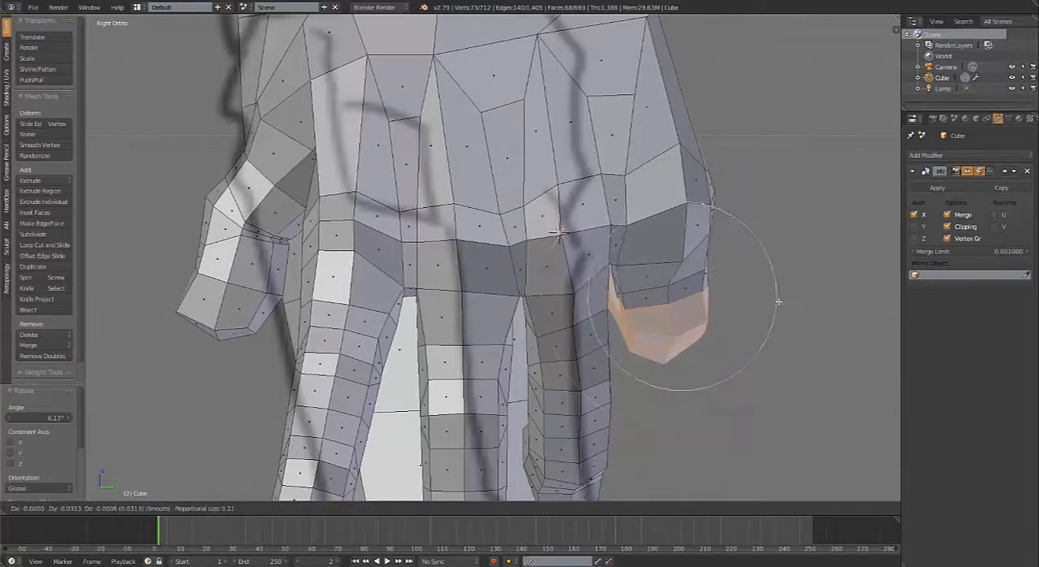
{"action": "left_click", "coordinate": [783, 300]}
Step: Move the single face on the outer side of the wrist about -0.004 in X, 0.024 in Y and 0.005 in Z with proportional editing
{"action": "scroll", "coordinate": [635, 200], "scroll_direction": "down", "scroll_amount": 3}
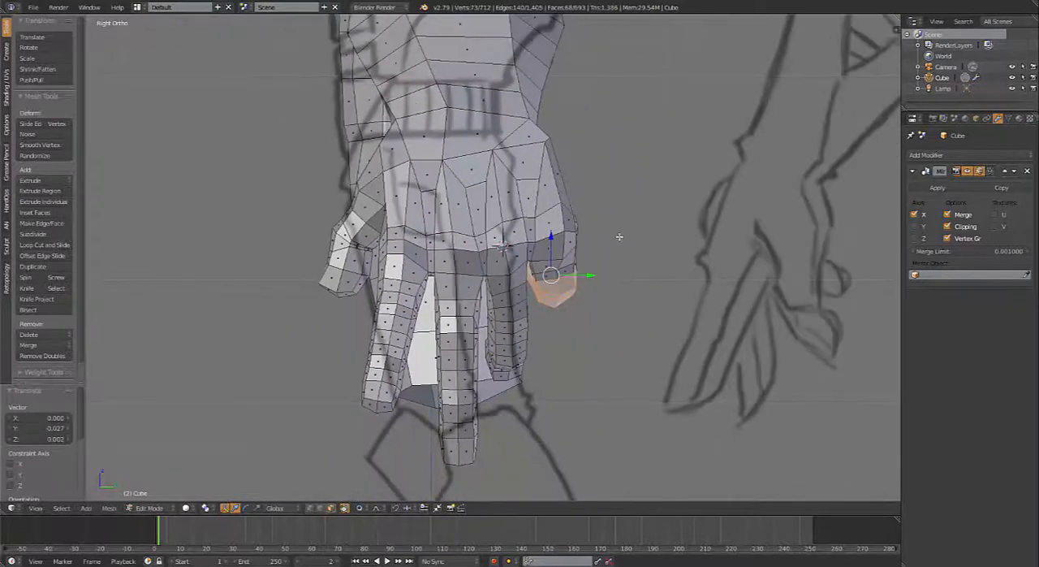
{"action": "middle_click_drag", "start_coordinate": [539, 117], "coordinate": [491, 184]}
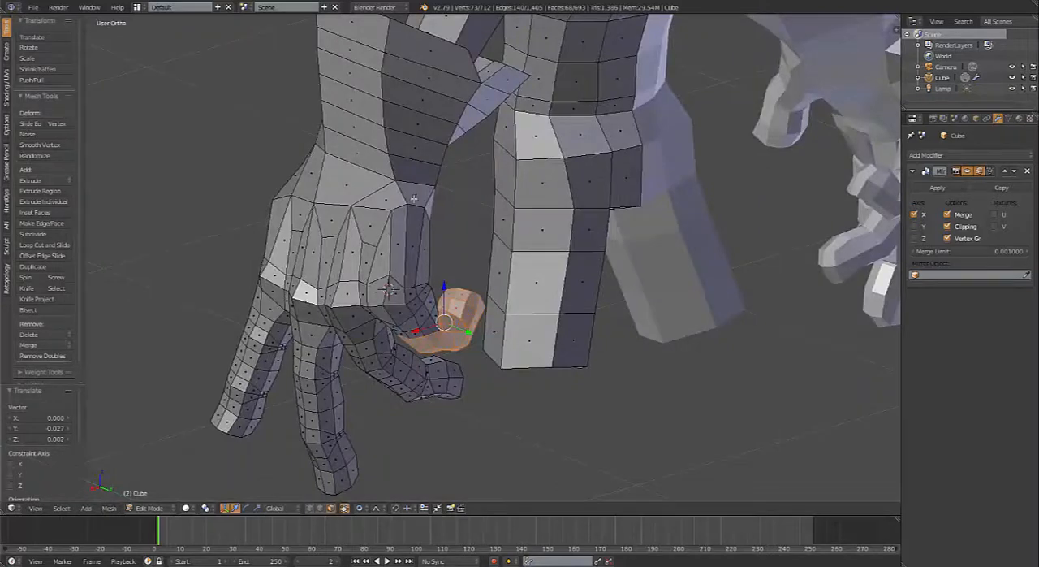
{"action": "middle_click_drag", "start_coordinate": [414, 198], "coordinate": [503, 251]}
{"action": "key", "text": "g"}
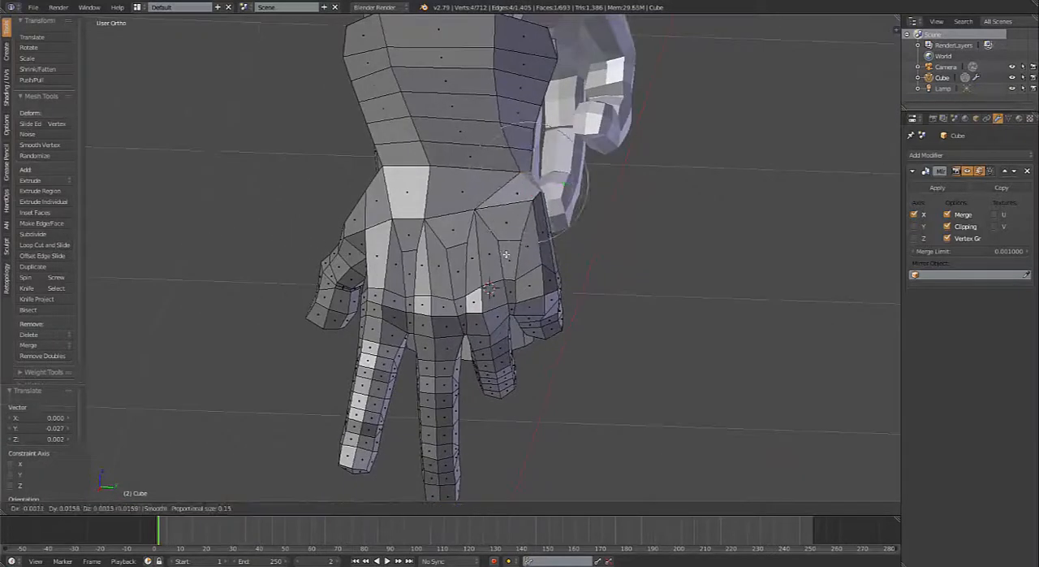
{"action": "scroll", "coordinate": [506, 255], "scroll_direction": "down", "scroll_amount": 4}
{"action": "left_click", "coordinate": [509, 252]}
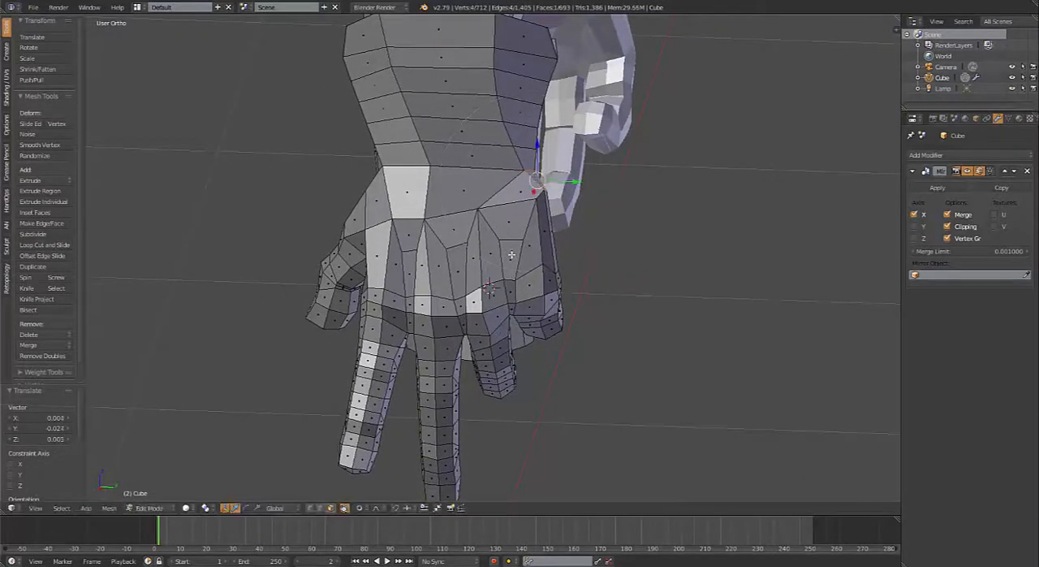
Step: Move the outer wrist face another 0.008 along Y with wider proportional falloff, and try to shift the side face near the little finger's knuckle
{"action": "scroll", "coordinate": [509, 252], "scroll_direction": "down", "scroll_amount": 2}
{"action": "middle_click_drag", "start_coordinate": [508, 252], "coordinate": [526, 259]}
{"action": "key", "text": "g"}
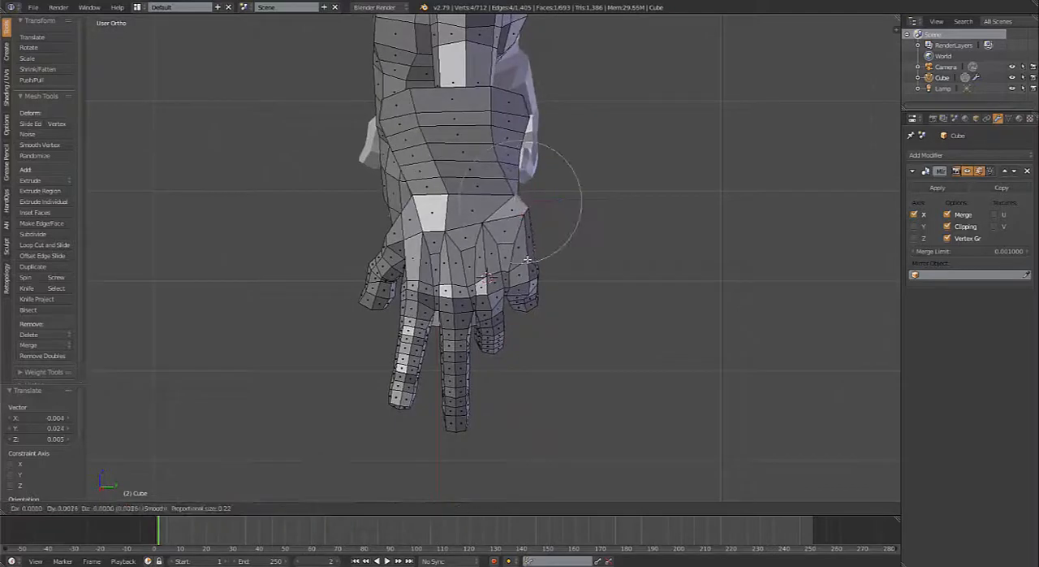
{"action": "left_click", "coordinate": [533, 264]}
{"action": "scroll", "coordinate": [570, 288], "scroll_direction": "up", "scroll_amount": 3}
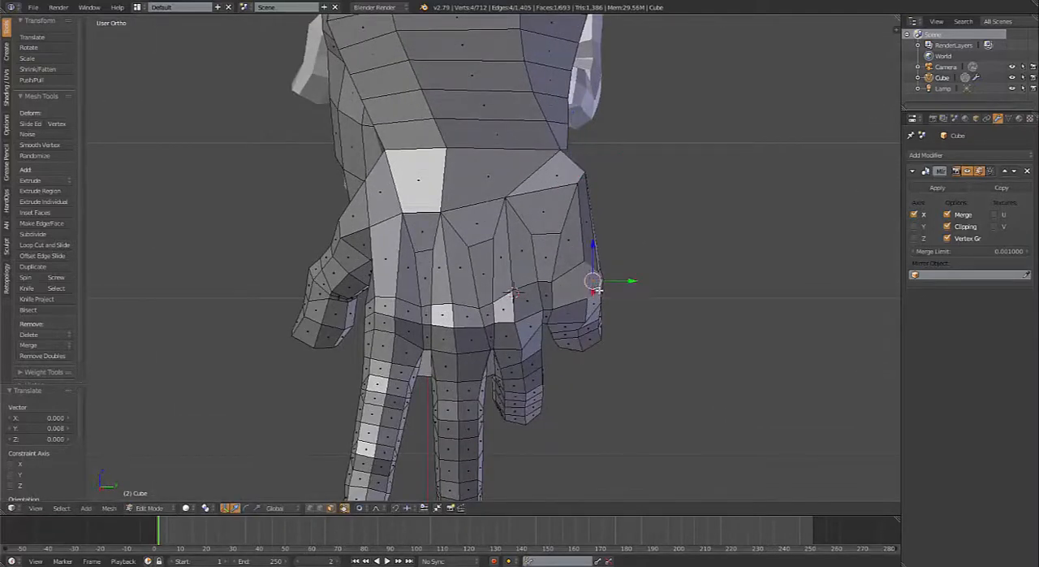
{"action": "key", "text": "g"}
{"action": "right_click", "coordinate": [628, 295]}
Step: Select the face loops around the little finger from the bend below the knuckle down to the fingertip
{"action": "middle_click_drag", "start_coordinate": [639, 323], "coordinate": [647, 254]}
{"action": "scroll", "coordinate": [646, 235], "scroll_direction": "up", "scroll_amount": 3}
{"action": "right_click", "coordinate": [611, 102], "text": "alt"}
{"action": "right_click", "coordinate": [615, 134], "text": "alt+shift"}
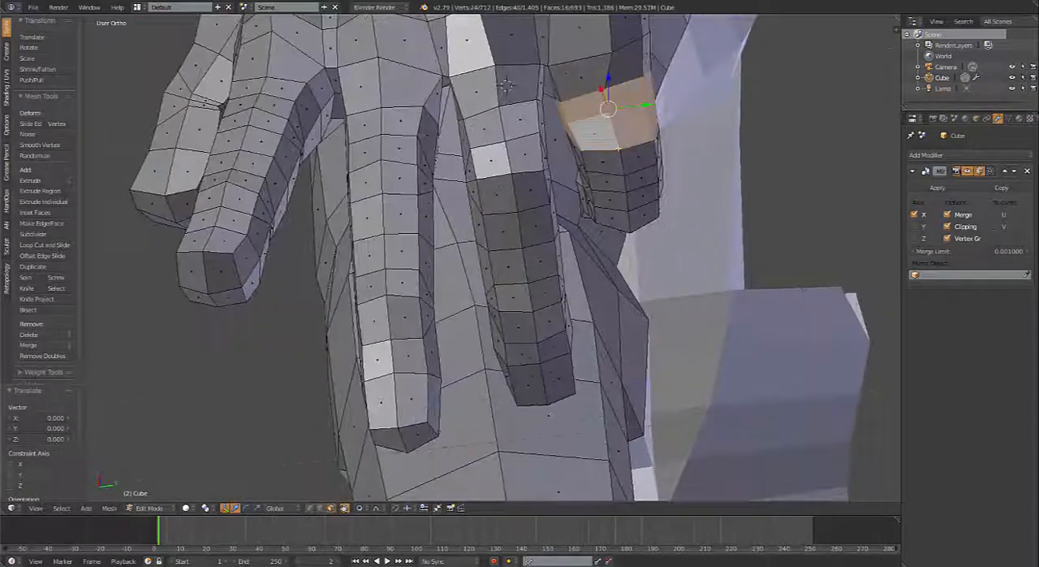
{"action": "right_click", "coordinate": [624, 202], "text": "alt+shift"}
{"action": "middle_click_drag", "start_coordinate": [624, 202], "coordinate": [633, 237]}
{"action": "right_click", "coordinate": [599, 119], "text": "alt+shift"}
{"action": "right_click", "coordinate": [231, 247], "text": "shift"}
Step: Rotate the selected little finger segments about 5.56° and move them about 0.002 in X and -0.006 in Y with proportional editing
{"action": "key", "text": "r"}
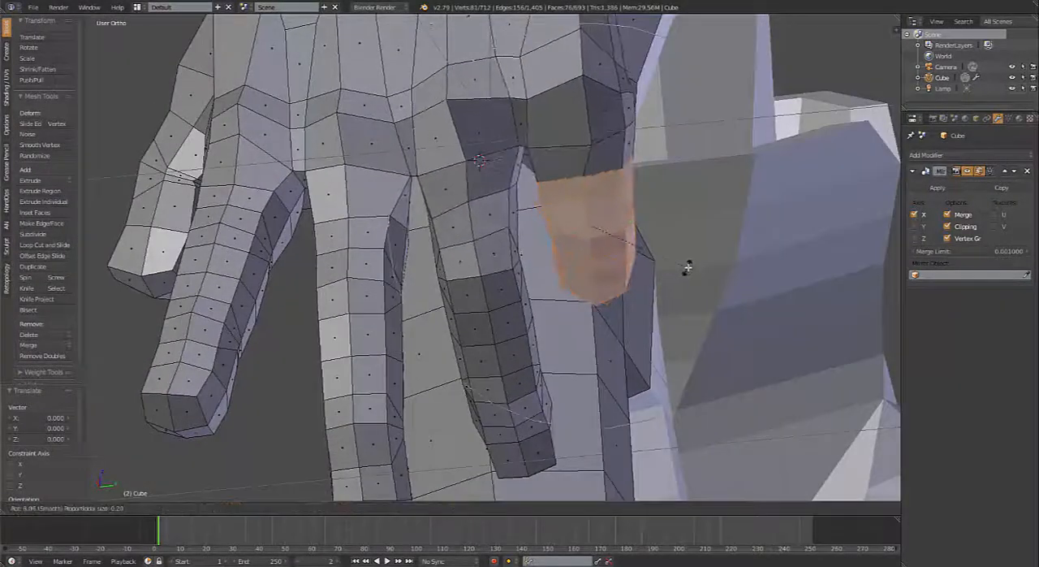
{"action": "left_click", "coordinate": [691, 261]}
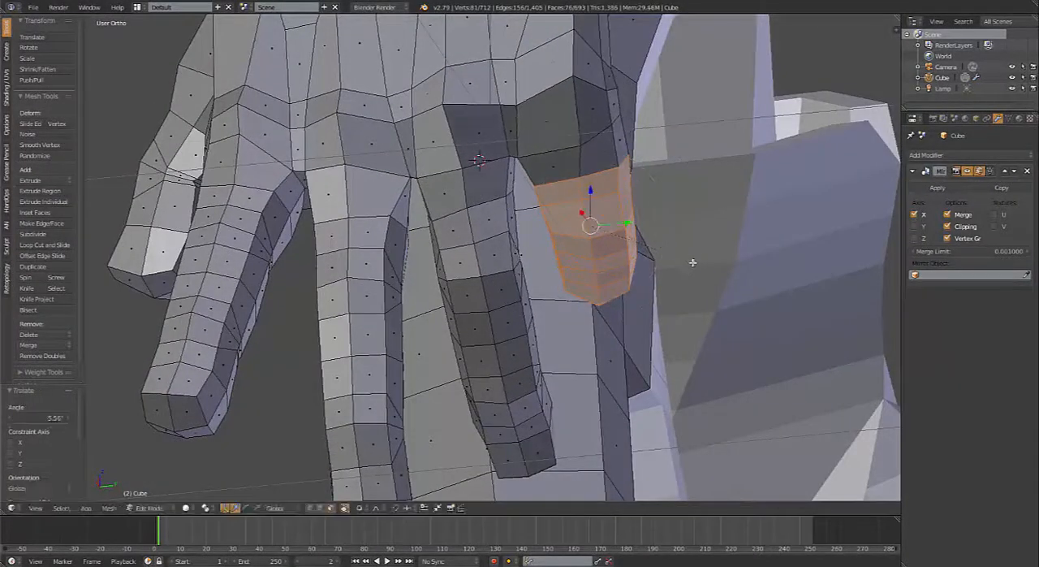
{"action": "key", "text": "g"}
{"action": "left_click", "coordinate": [703, 261]}
{"action": "middle_click_drag", "start_coordinate": [691, 262], "coordinate": [709, 267]}
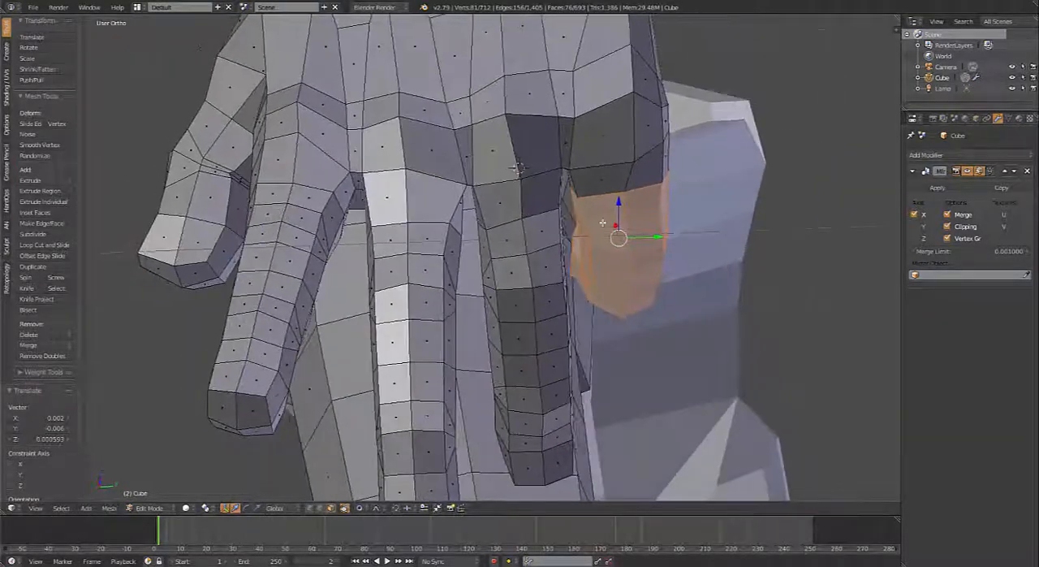
Step: Move the inner side face of the little finger about 0.01 along Y with the proportional size reduced to about 0.05
{"action": "right_click", "coordinate": [575, 203]}
{"action": "key", "text": "g"}
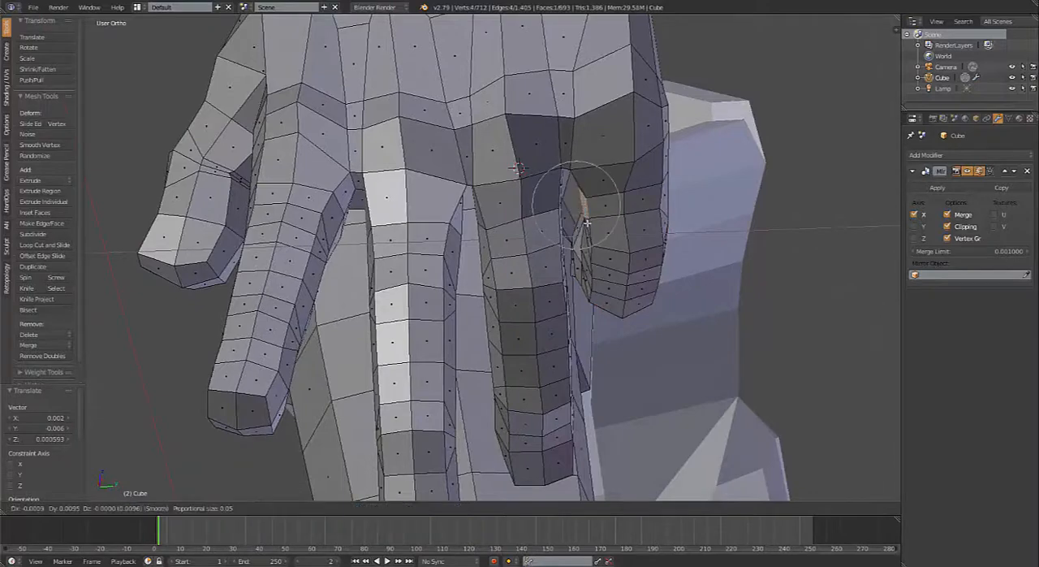
{"action": "left_click", "coordinate": [583, 223]}
Step: Leave Edit Mode and compare the hands and body with the reference sketch in the front orthographic view
{"action": "key", "text": "Tab"}
{"action": "scroll", "coordinate": [606, 288], "scroll_direction": "down", "scroll_amount": 5}
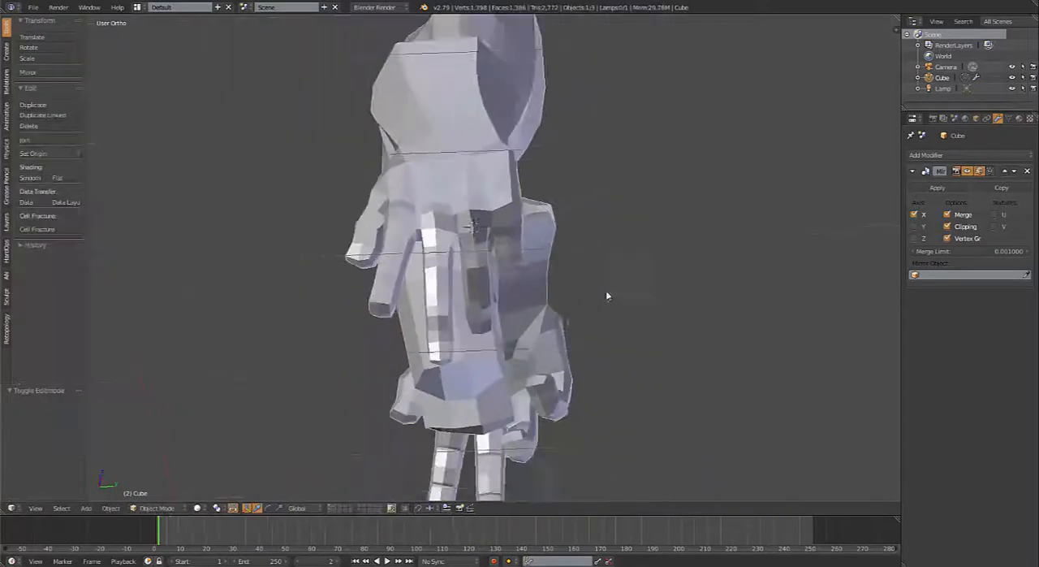
{"action": "middle_click_drag", "start_coordinate": [606, 288], "coordinate": [662, 347]}
{"action": "scroll", "coordinate": [442, 325], "scroll_direction": "down", "scroll_amount": 4}
{"action": "key", "text": "KP_1"}
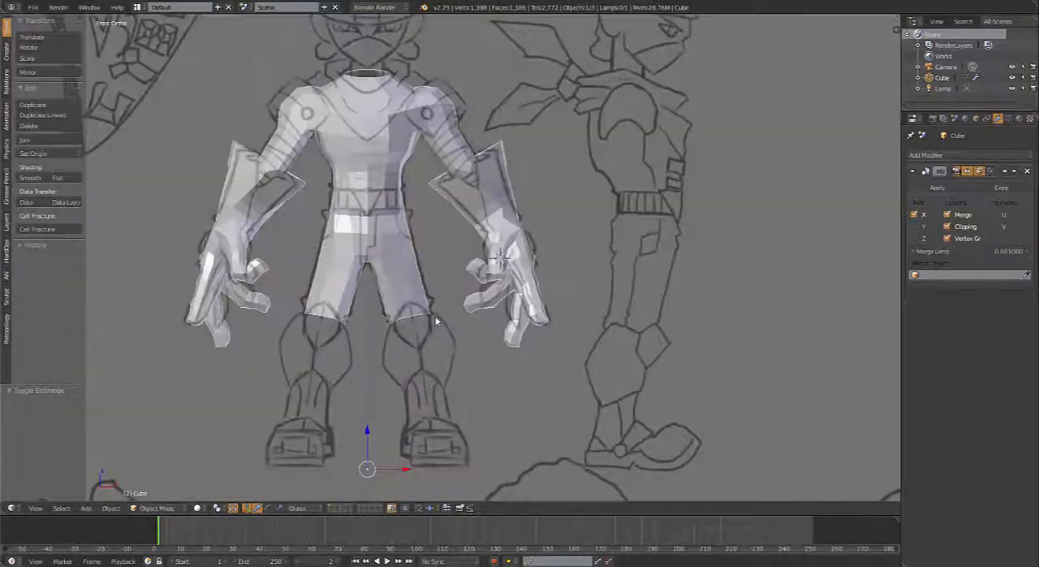
{"action": "middle_click_drag", "start_coordinate": [409, 234], "coordinate": [485, 322], "text": "shift"}
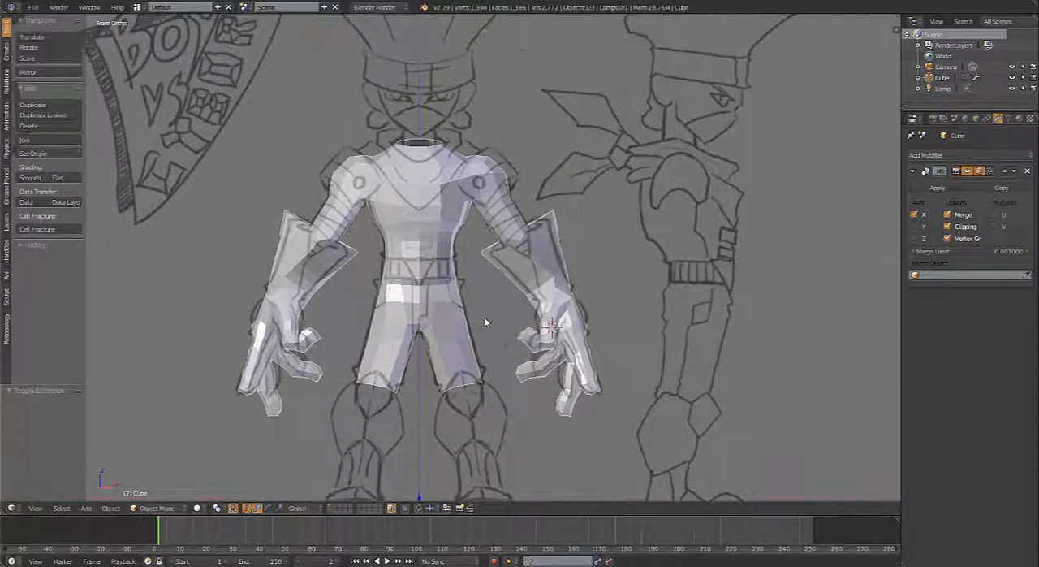